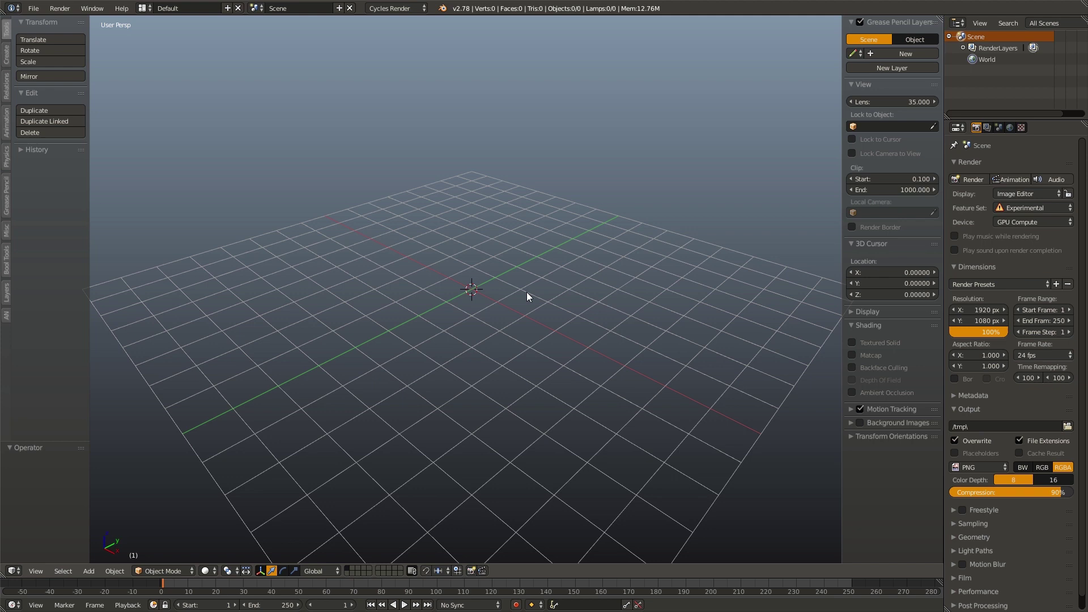
Add a cube and raise its geometry 1 unit along Z so it stands on the ground
{"action": "key", "text": "shift+a"}
{"action": "mouse_move", "coordinate": [526, 293]}
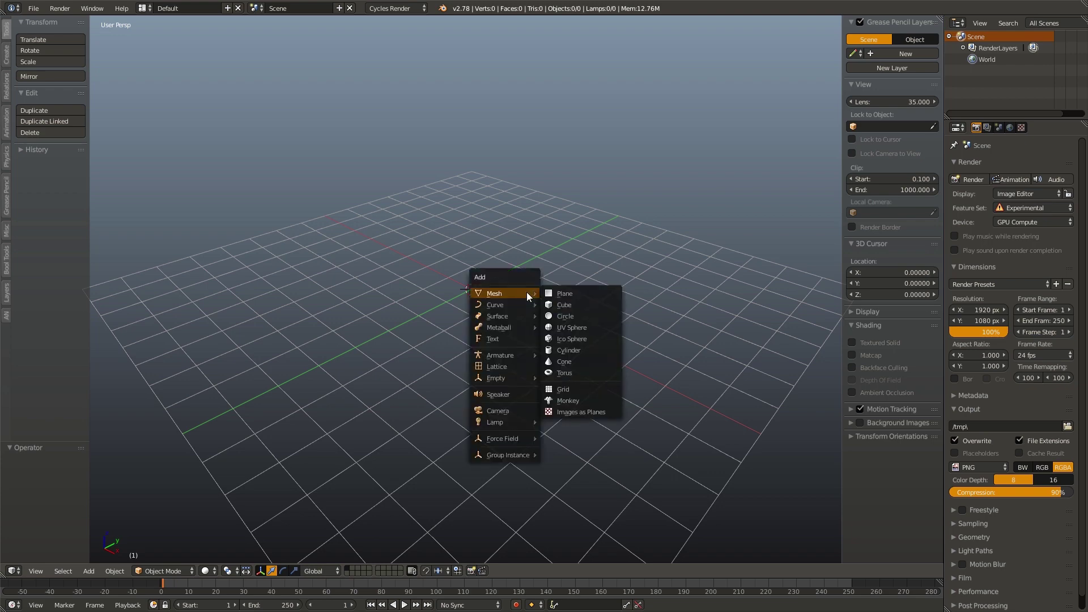
{"action": "left_click", "coordinate": [556, 304]}
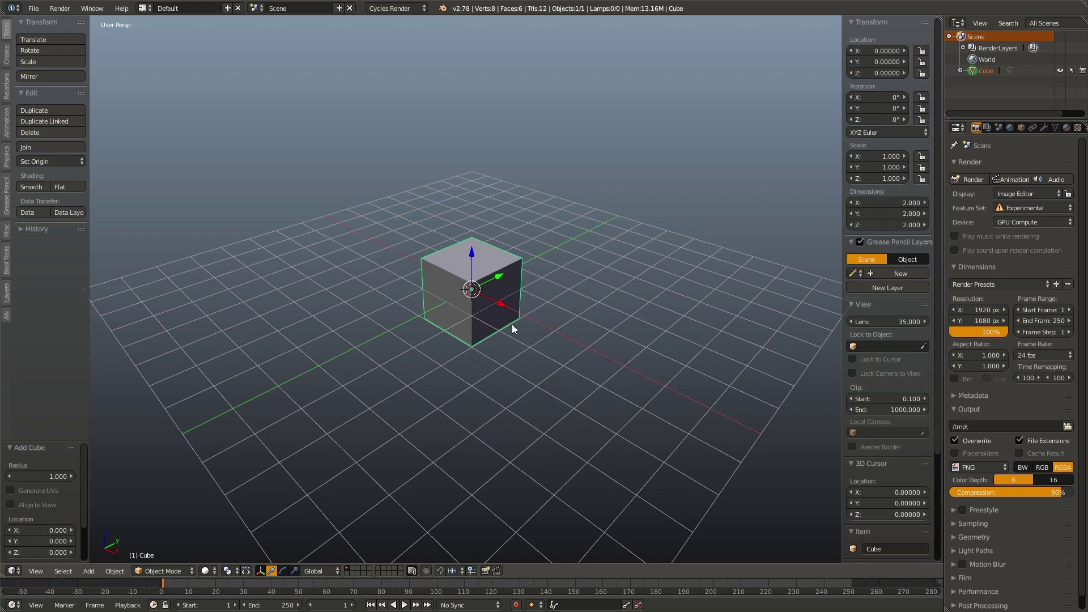
{"action": "scroll", "coordinate": [512, 324], "scroll_direction": "up", "scroll_amount": 6}
{"action": "key", "text": "Tab"}
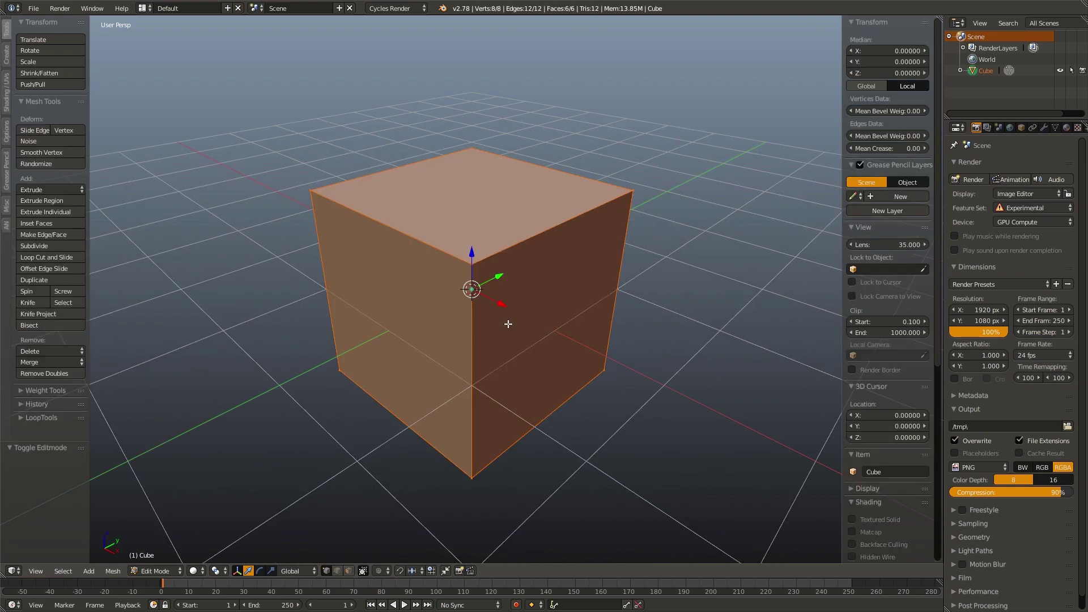
{"action": "key", "text": "g"}
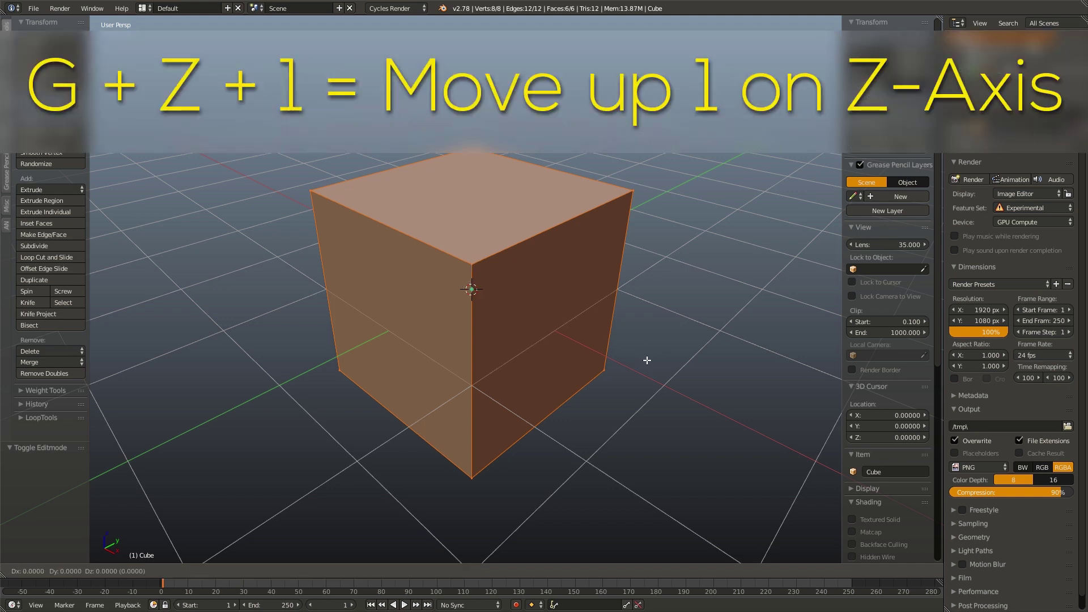
{"action": "key", "text": "z"}
{"action": "key", "text": "1"}
{"action": "key", "text": "Return"}
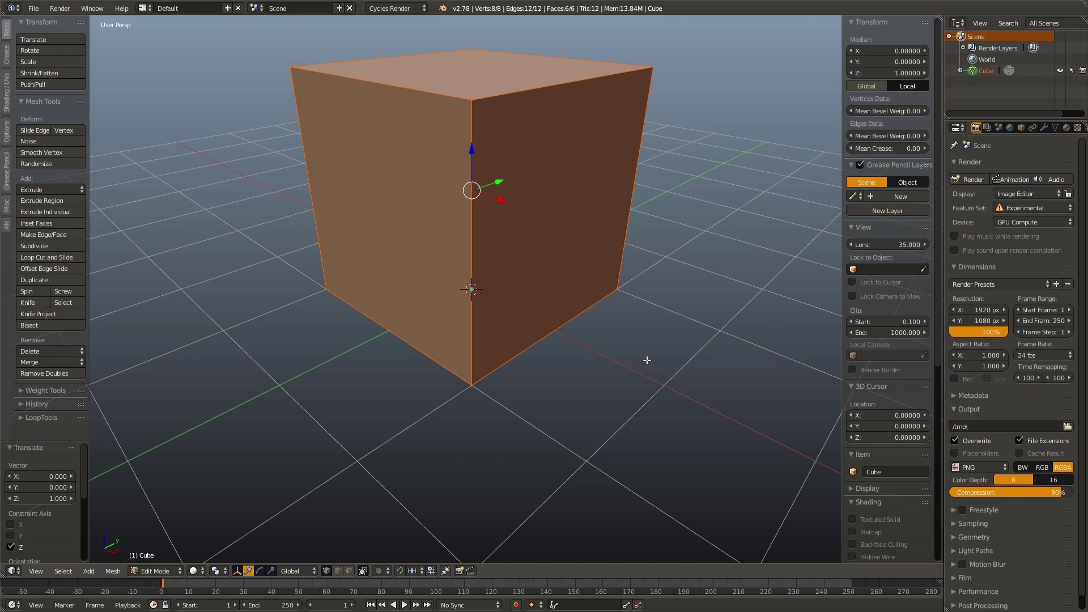
Scale the cube repeatedly with Z locked to a thin 0.015 × 0.015 × 2 pole
{"action": "key", "text": "s"}
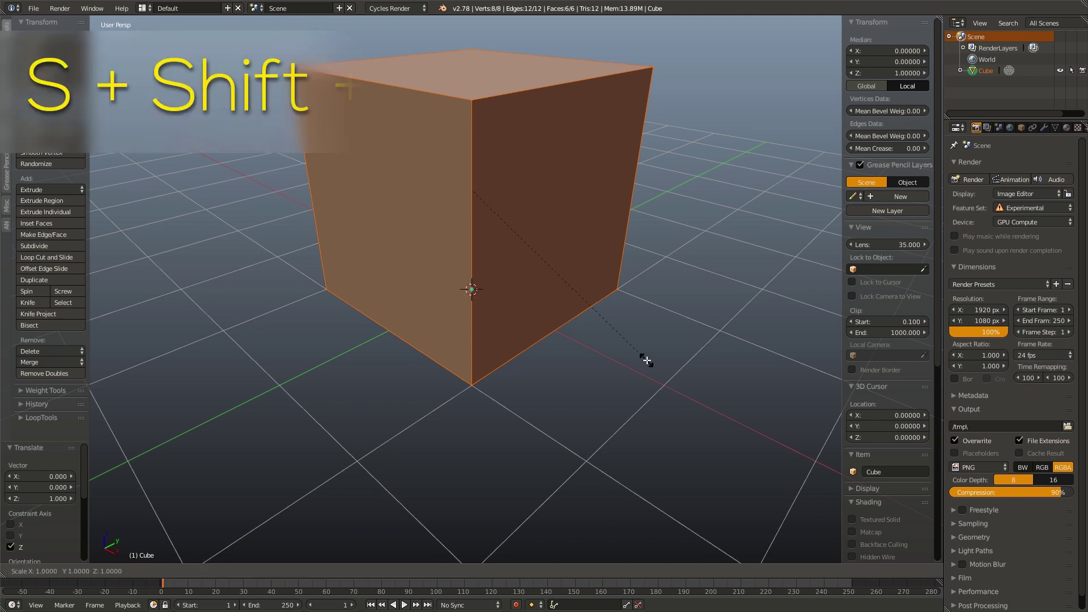
{"action": "key", "text": "shift+z"}
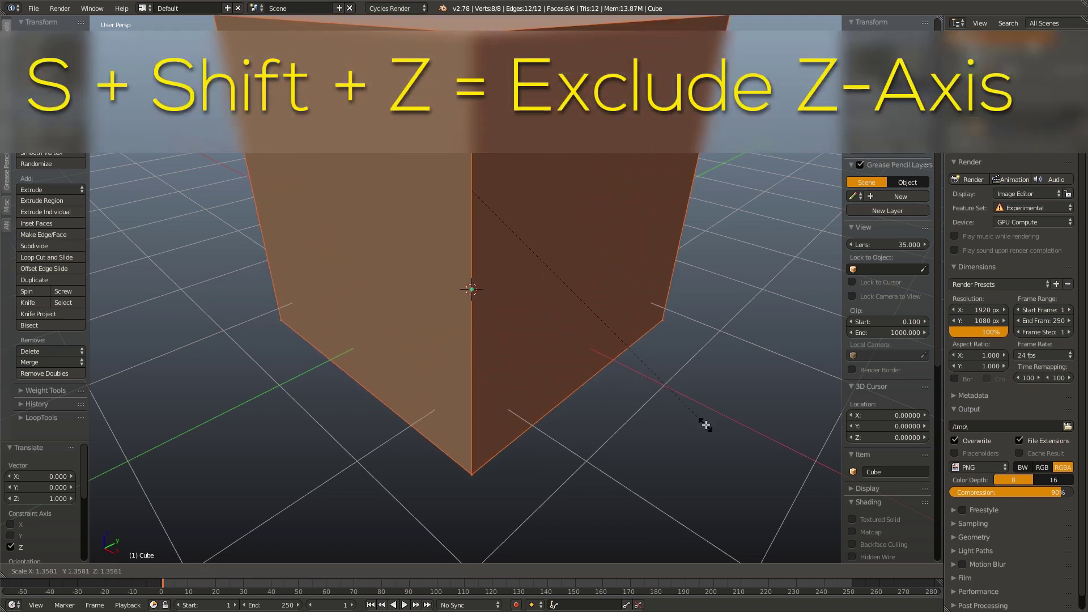
{"action": "key", "text": "shift+z"}
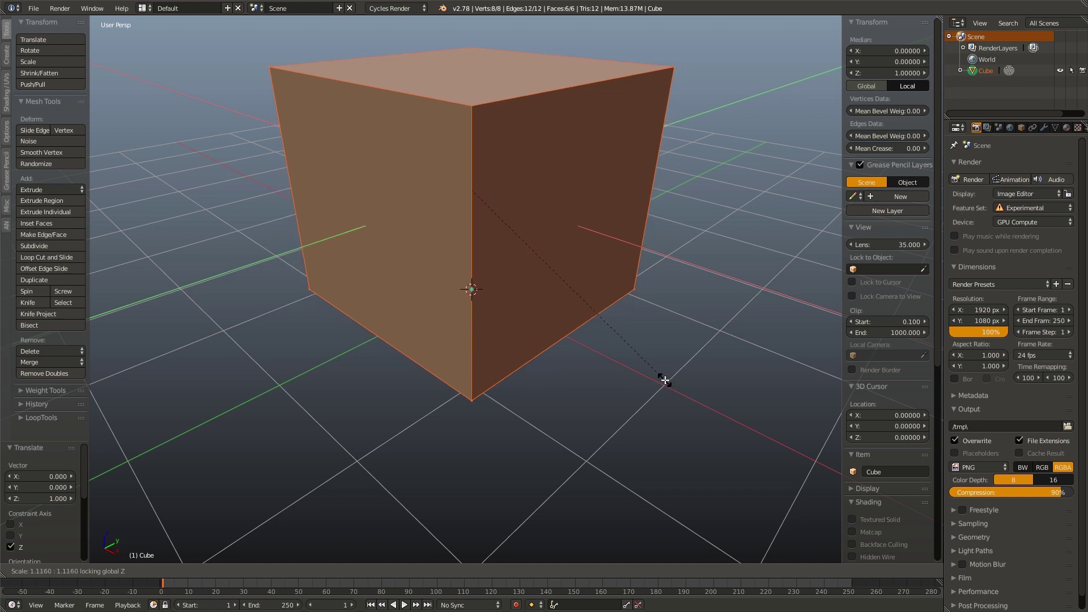
{"action": "left_click", "coordinate": [494, 231]}
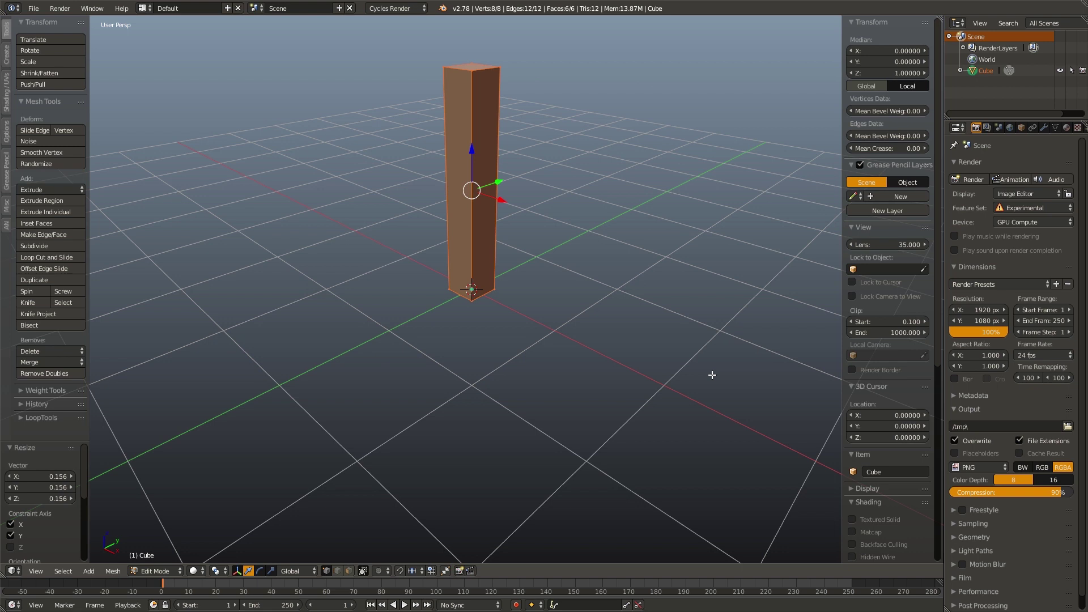
{"action": "key", "text": "s"}
{"action": "key", "text": "shift+z"}
{"action": "left_click", "coordinate": [539, 252]}
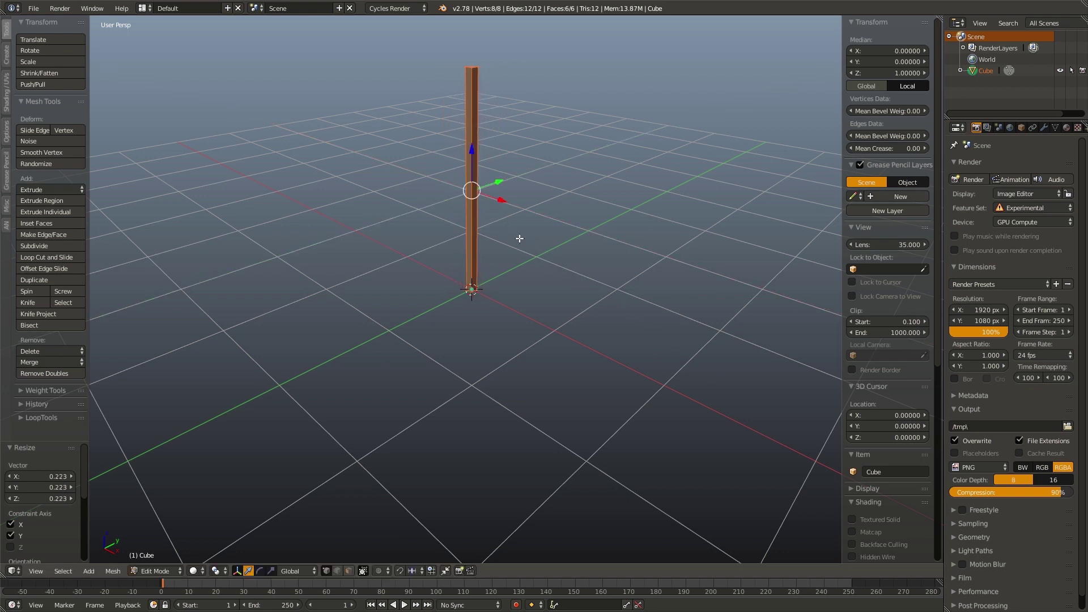
{"action": "key", "text": "s"}
{"action": "key", "text": "shift+z"}
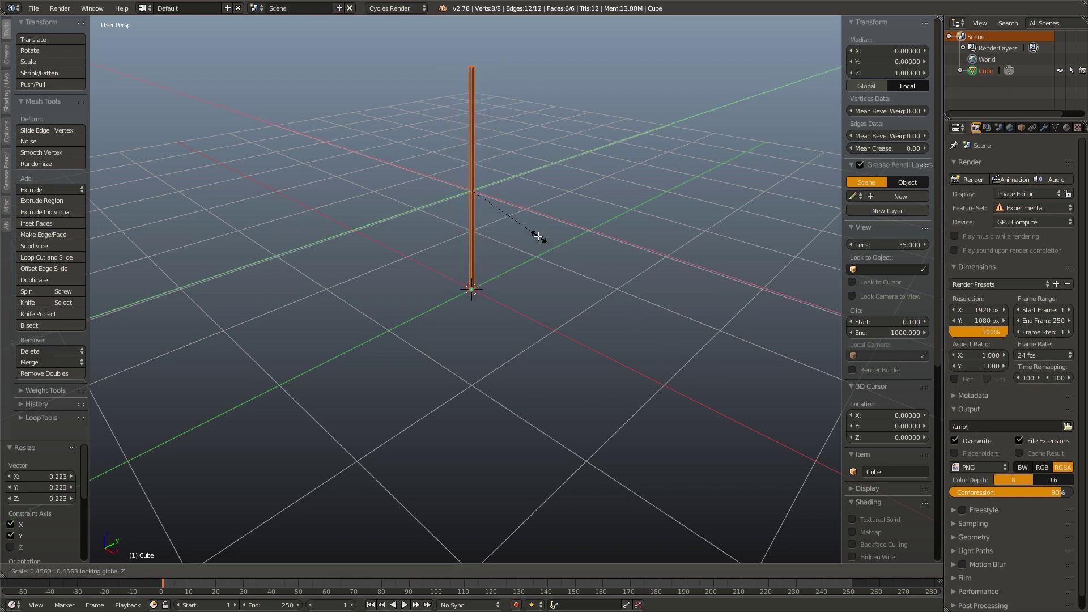
{"action": "left_click", "coordinate": [506, 217]}
{"action": "key", "text": "Tab"}
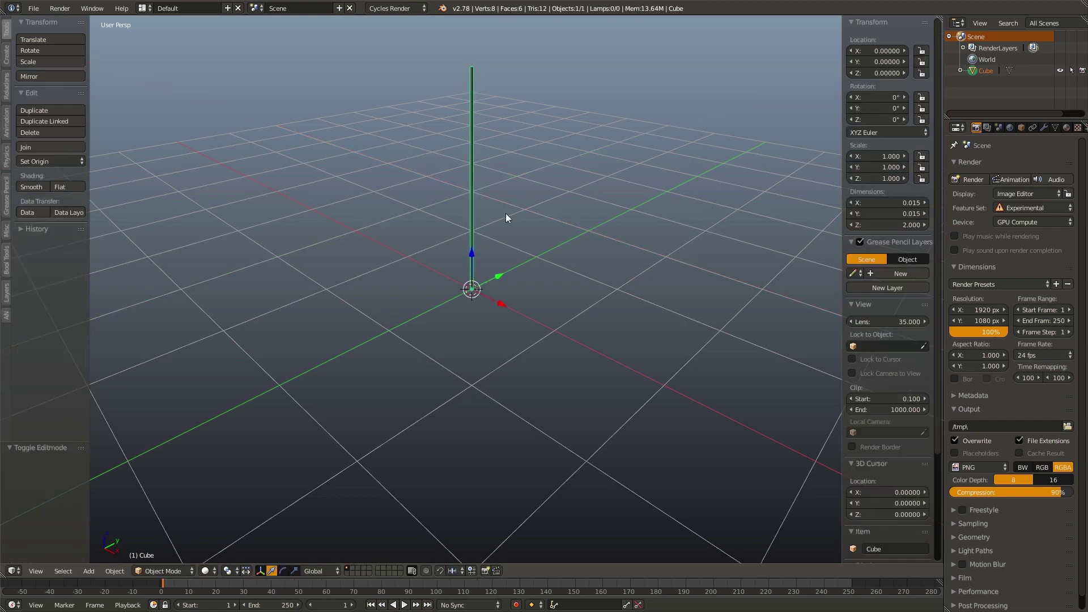
Rename the pillar object to 'Peg' and deselect everything
{"action": "left_click", "coordinate": [1021, 128]}
{"action": "left_click", "coordinate": [999, 165]}
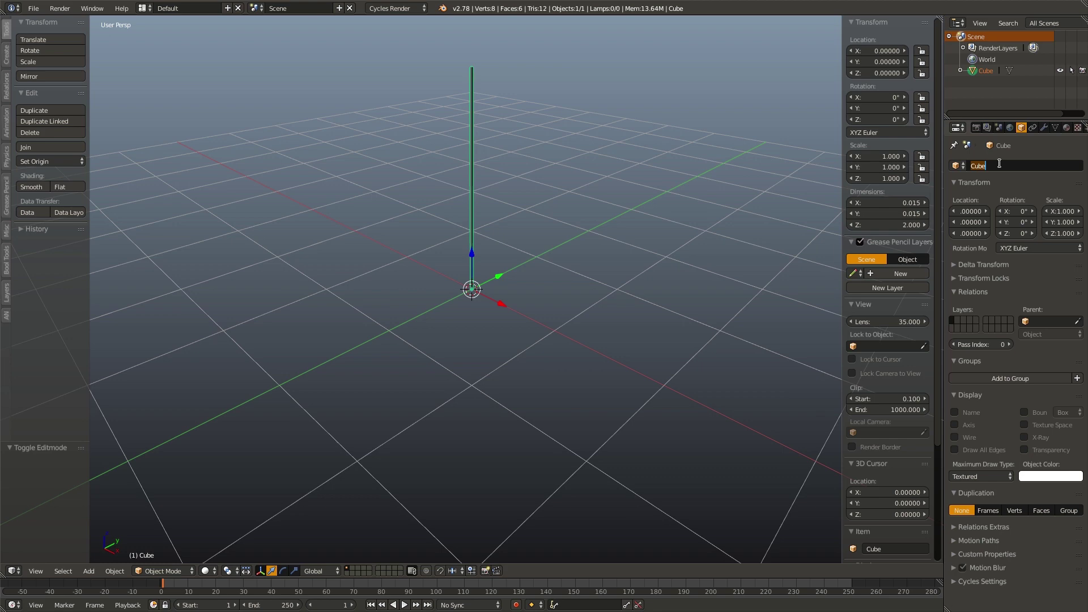
{"action": "type", "text": "Peg"}
{"action": "key", "text": "Return"}
{"action": "scroll", "coordinate": [516, 288], "scroll_direction": "down", "scroll_amount": 3}
{"action": "key", "text": "a"}
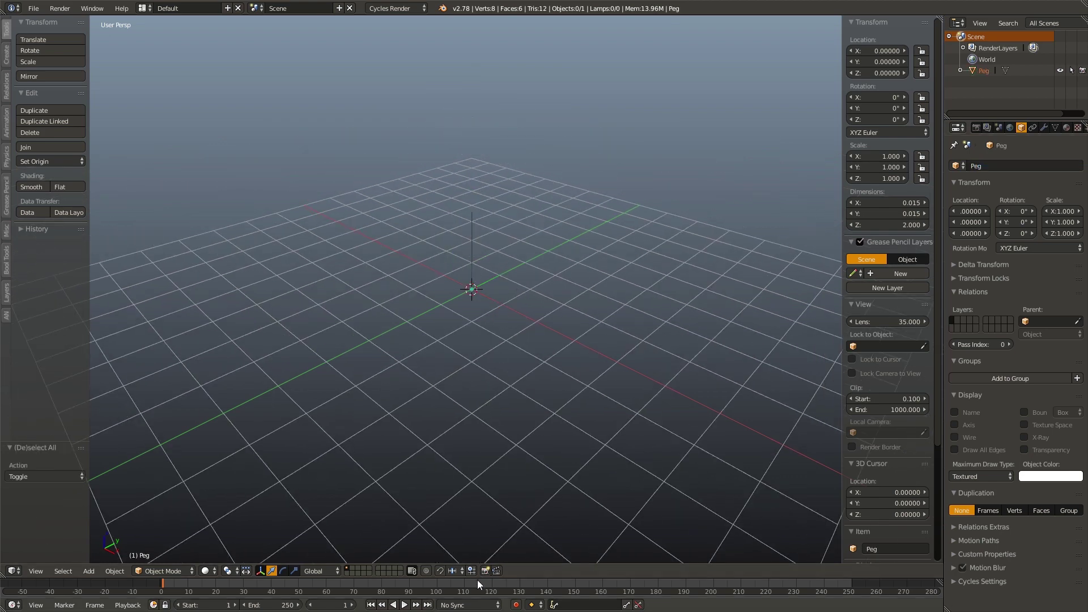
Split the enlarged timeline into a Node Editor below the 3D view with a new node tree
{"action": "left_click_drag", "start_coordinate": [477, 579], "coordinate": [462, 246]}
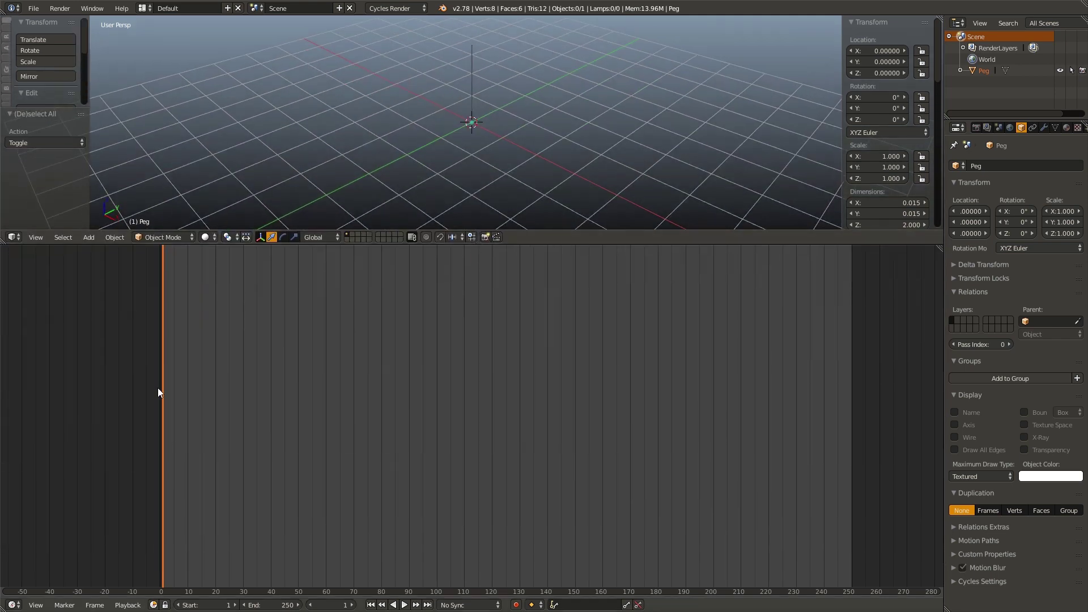
{"action": "left_click_drag", "start_coordinate": [2, 609], "coordinate": [142, 277]}
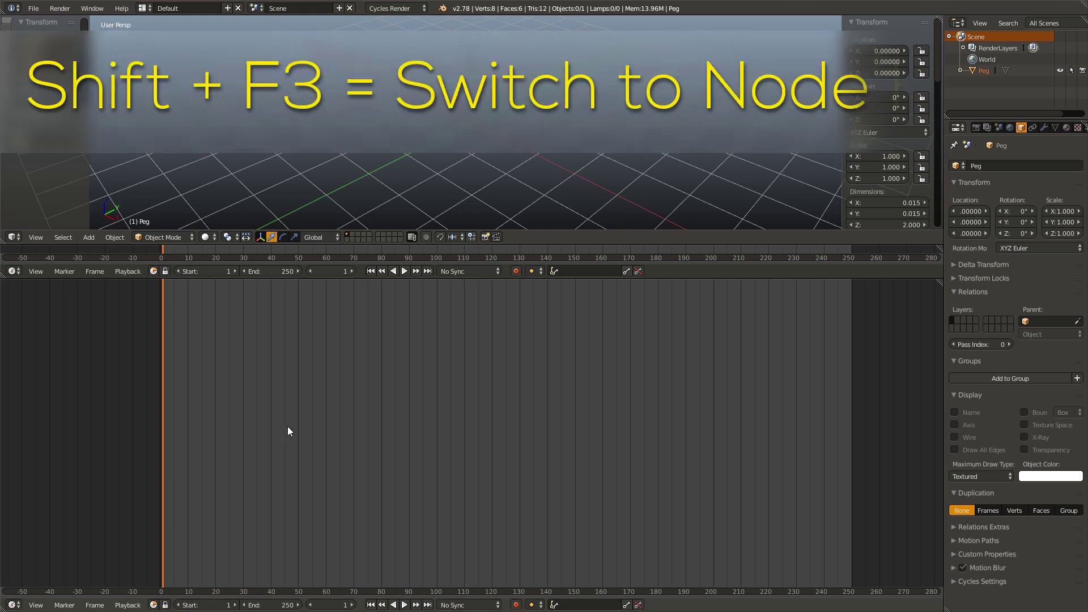
{"action": "key", "text": "shift+F3"}
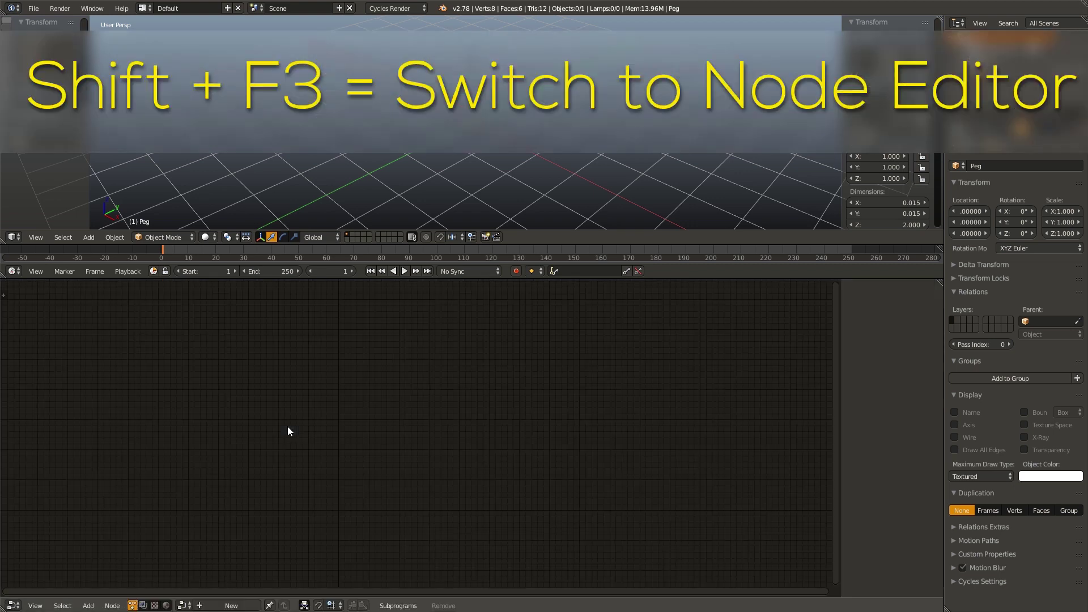
{"action": "left_click", "coordinate": [231, 606]}
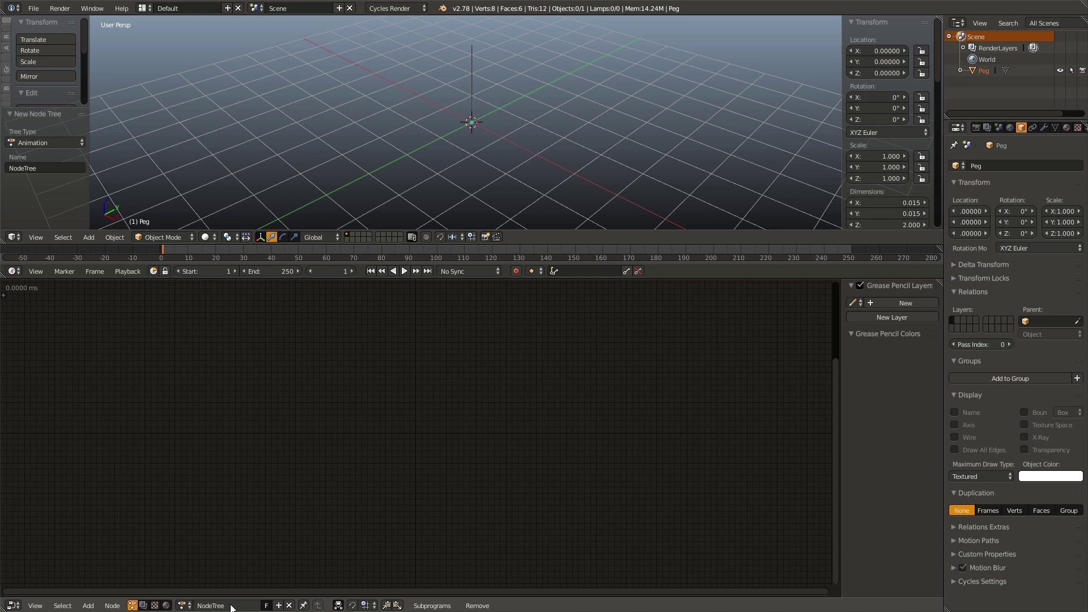
{"action": "key", "text": "shift+a"}
{"action": "mouse_move", "coordinate": [414, 411]}
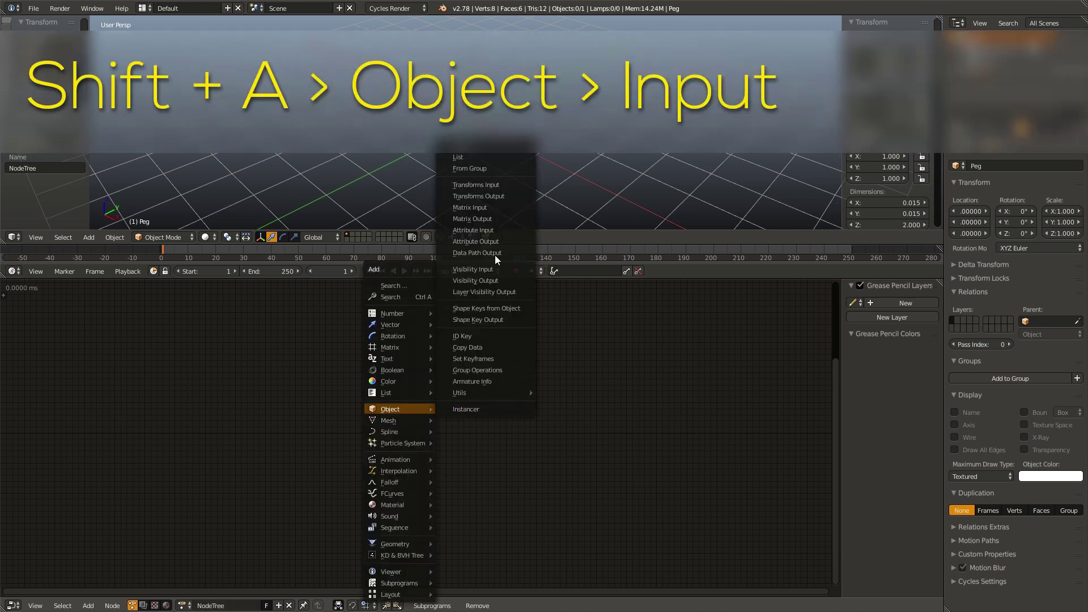
Add an Object Input node and assign the Peg object to it
{"action": "left_click", "coordinate": [475, 152]}
{"action": "left_click", "coordinate": [321, 436]}
{"action": "scroll", "coordinate": [352, 451], "scroll_direction": "up", "scroll_amount": 4}
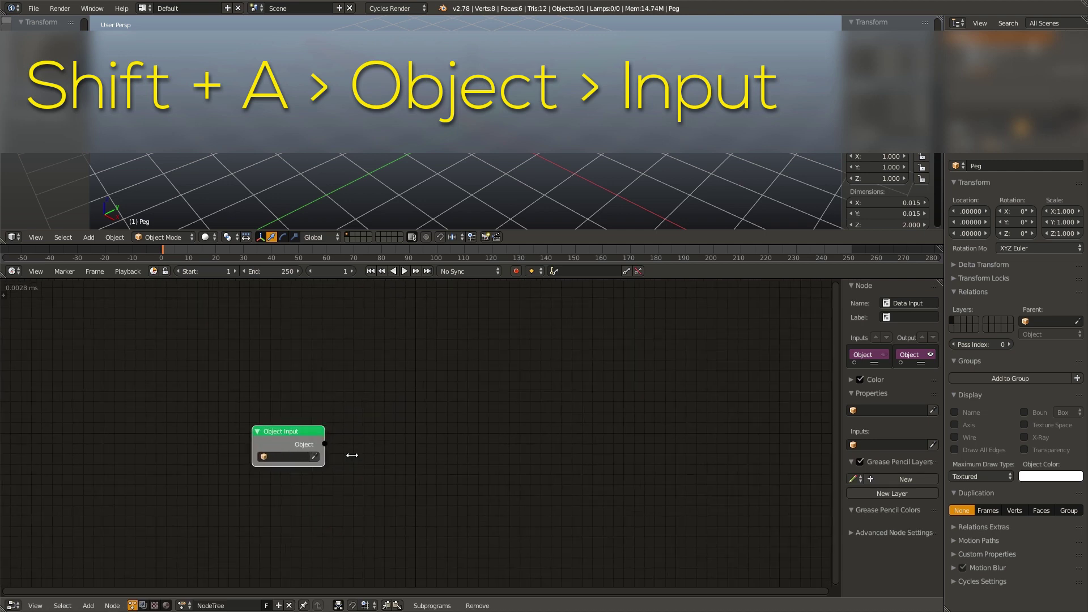
{"action": "right_click", "coordinate": [472, 111]}
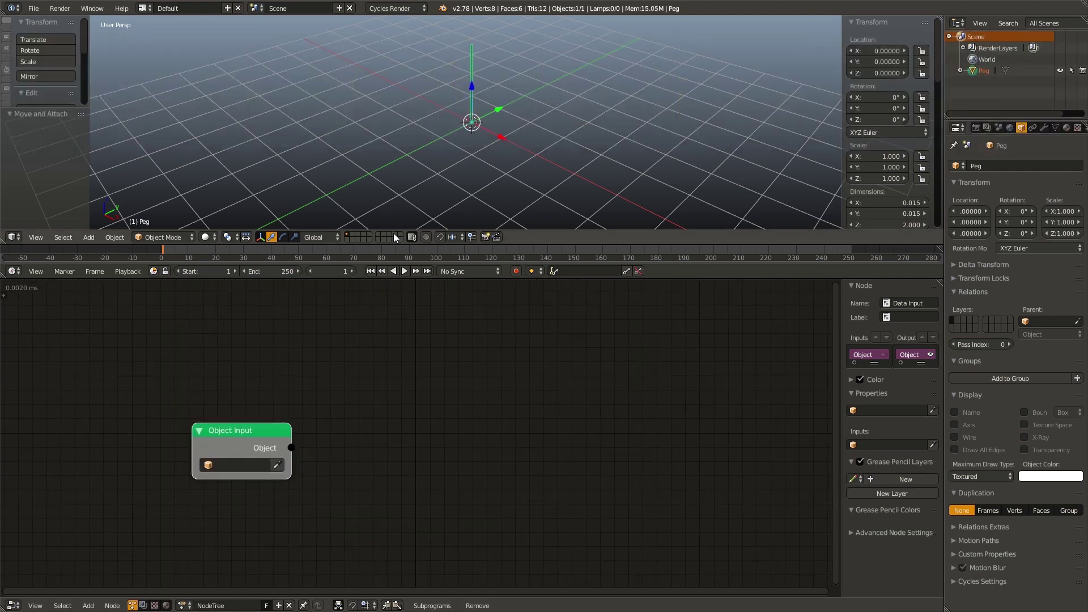
{"action": "left_click", "coordinate": [277, 465]}
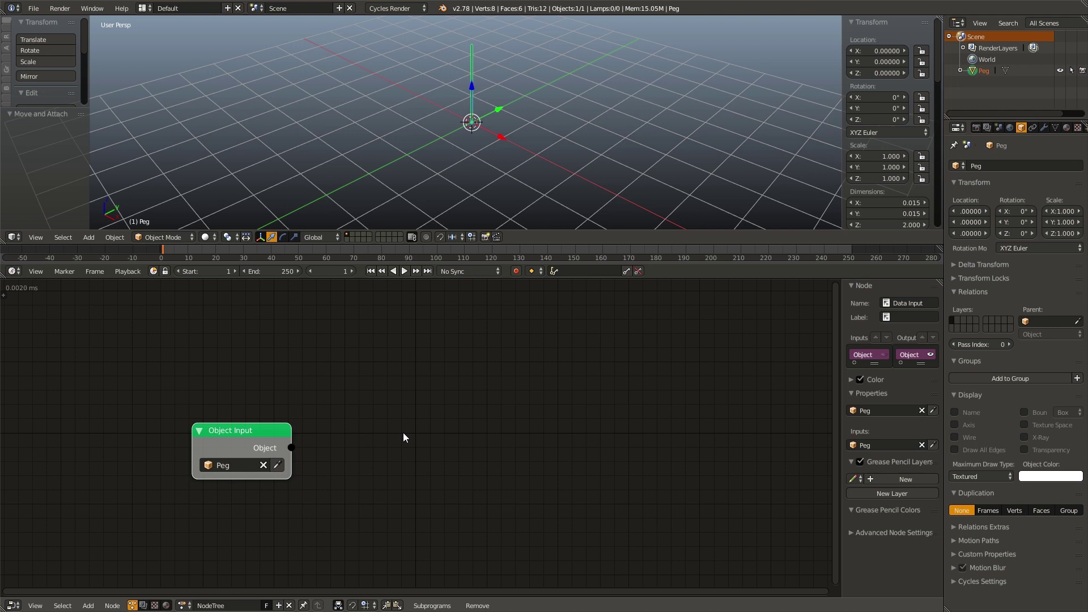
Add an Object Instancer fed by the Object Input as Source, with 1024 instances
{"action": "key", "text": "shift+a"}
{"action": "mouse_move", "coordinate": [390, 412]}
{"action": "left_click", "coordinate": [427, 414]}
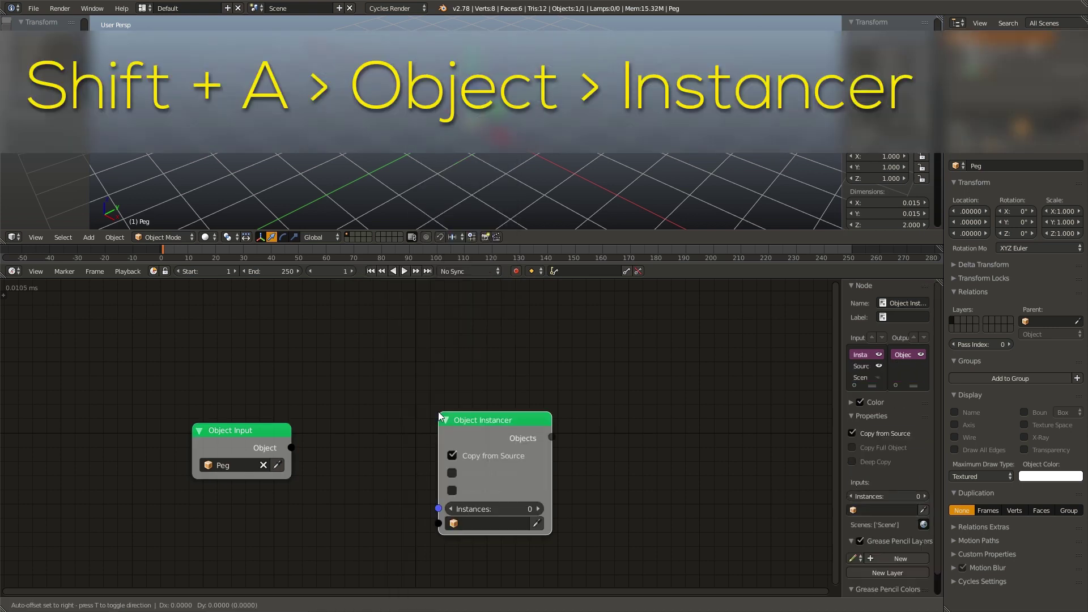
{"action": "left_click", "coordinate": [364, 308]}
{"action": "left_click_drag", "start_coordinate": [292, 448], "coordinate": [374, 419]}
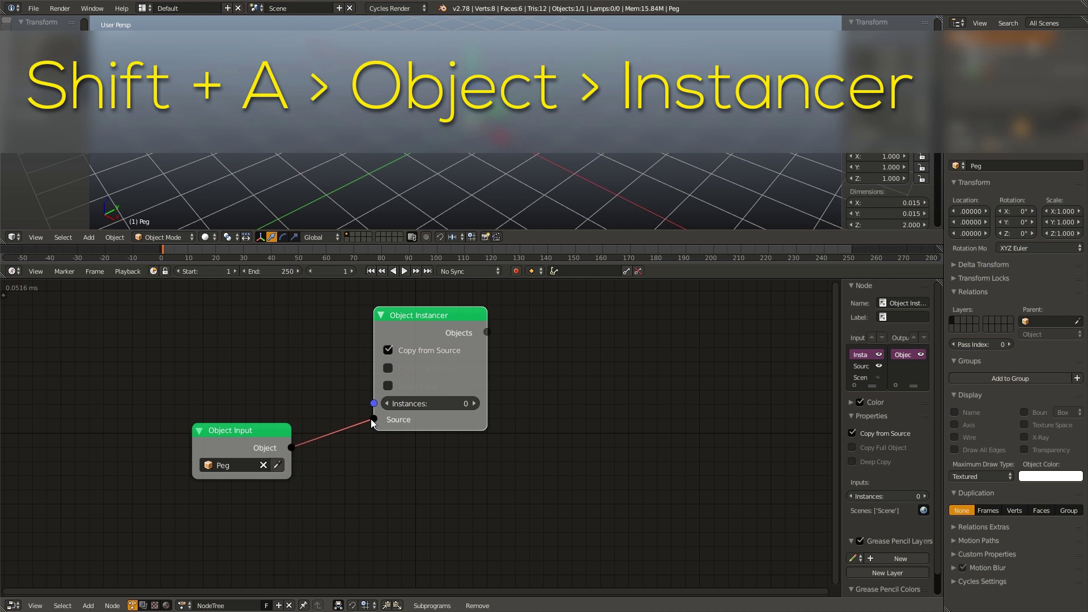
{"action": "left_click_drag", "start_coordinate": [426, 331], "coordinate": [421, 359]}
{"action": "left_click", "coordinate": [444, 433]}
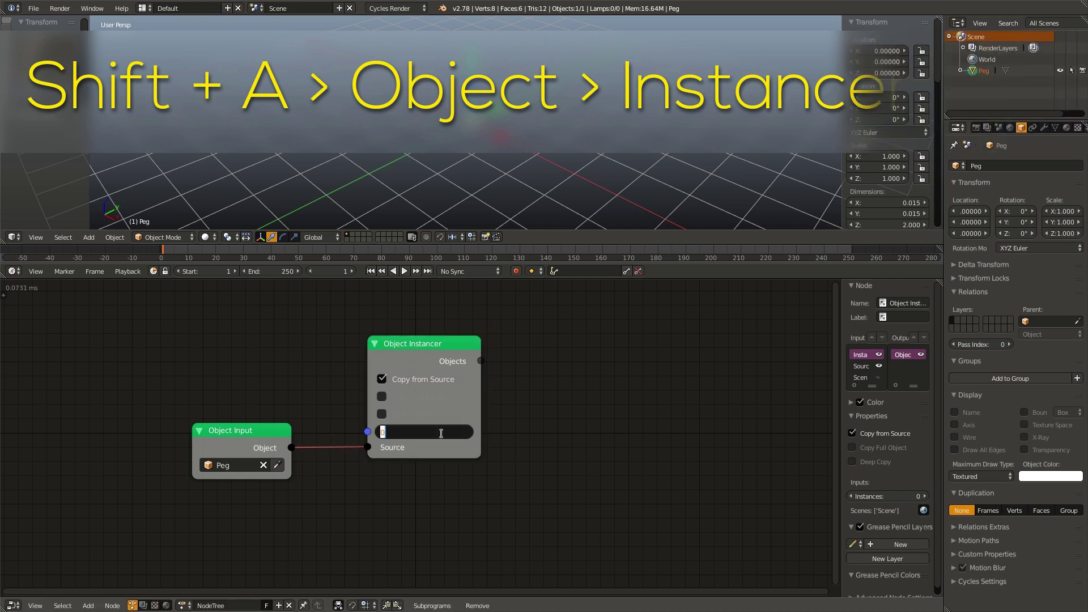
{"action": "type", "text": "1024"}
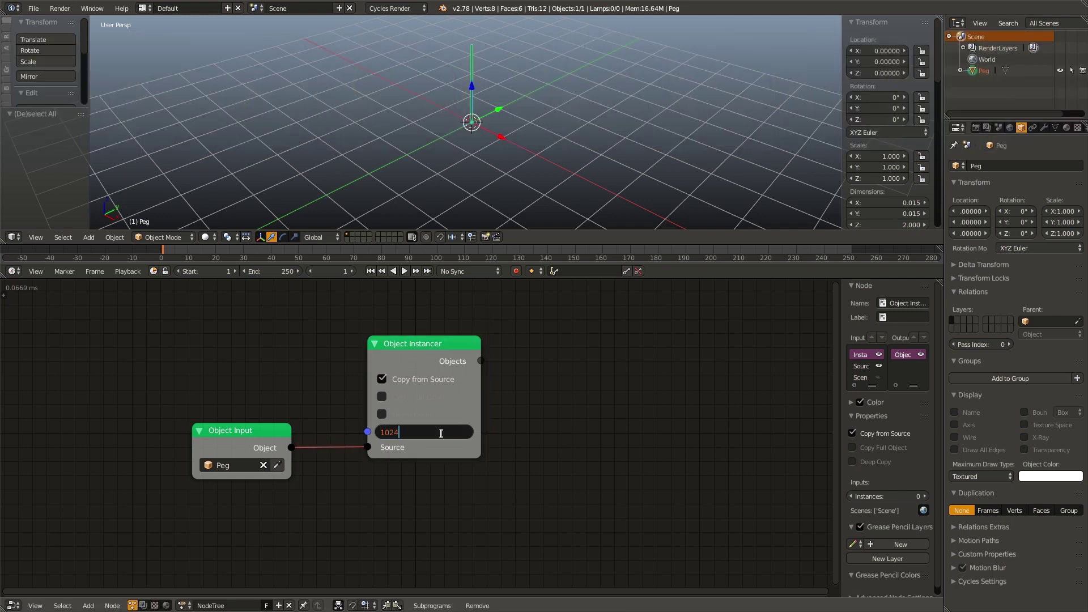
{"action": "key", "text": "Return"}
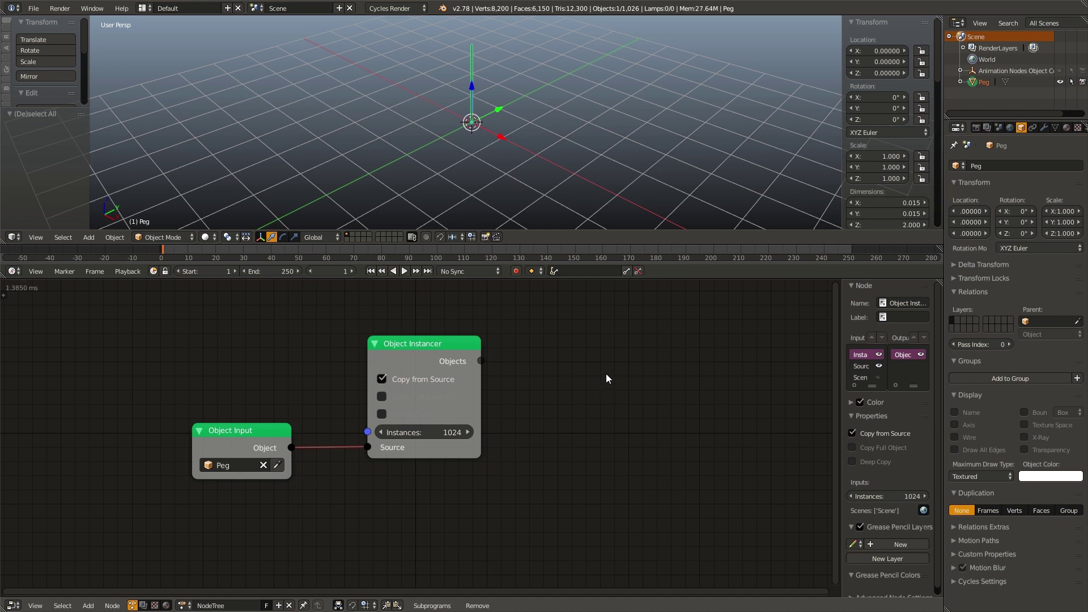
Add a list-mode Random Vector node whose Count comes from Get Length of the instancer's Objects
{"action": "middle_click_drag", "start_coordinate": [606, 374], "coordinate": [493, 402]}
{"action": "key", "text": "shift+a"}
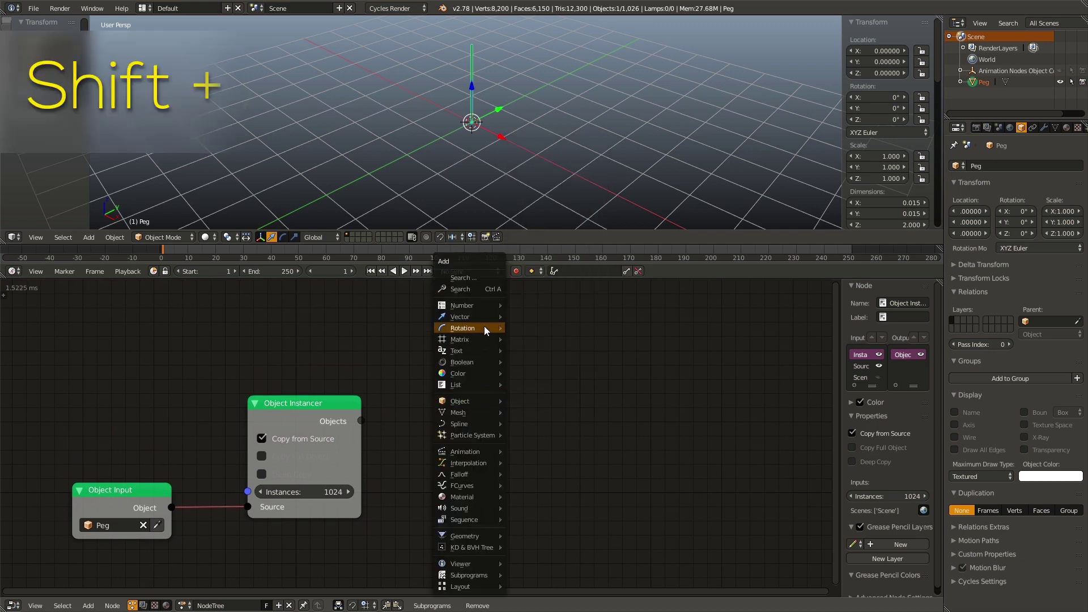
{"action": "mouse_move", "coordinate": [482, 321]}
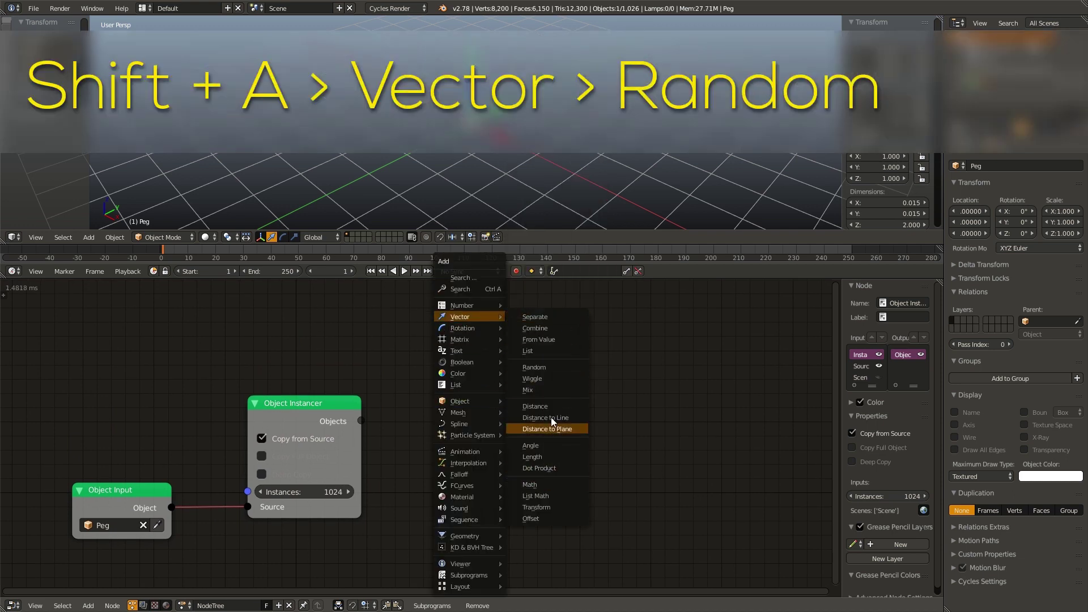
{"action": "left_click", "coordinate": [549, 367]}
{"action": "left_click", "coordinate": [469, 312]}
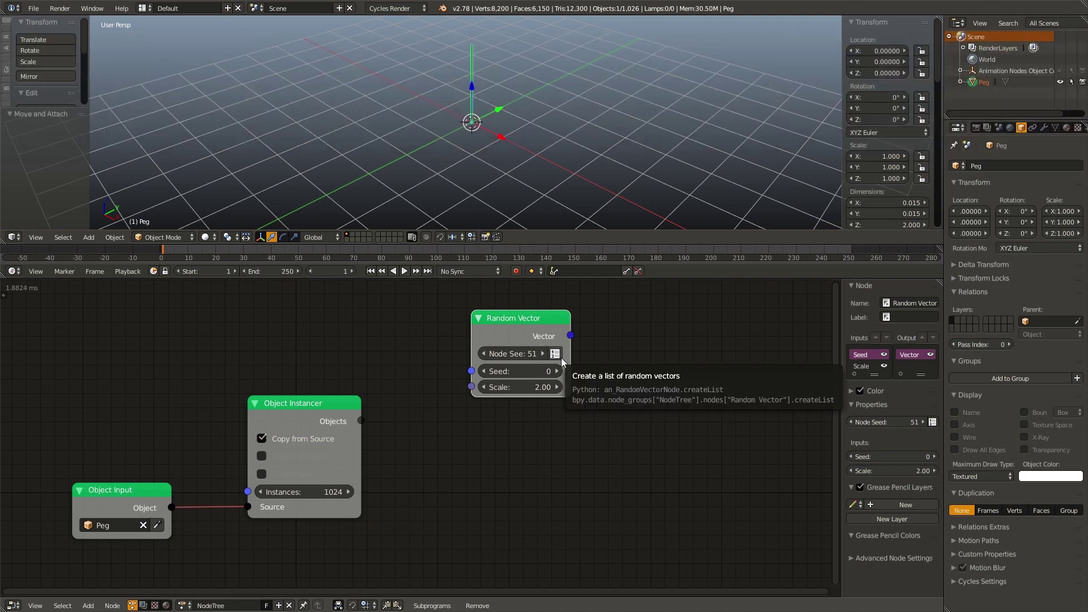
{"action": "left_click", "coordinate": [555, 354]}
{"action": "left_click_drag", "start_coordinate": [363, 421], "coordinate": [485, 386]}
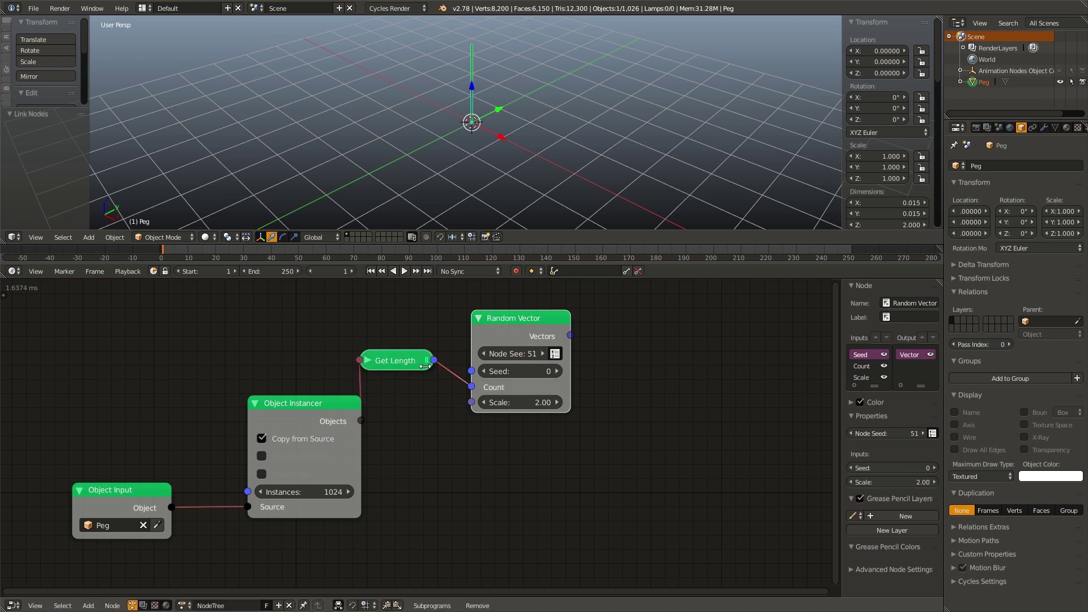
{"action": "left_click_drag", "start_coordinate": [389, 352], "coordinate": [414, 381]}
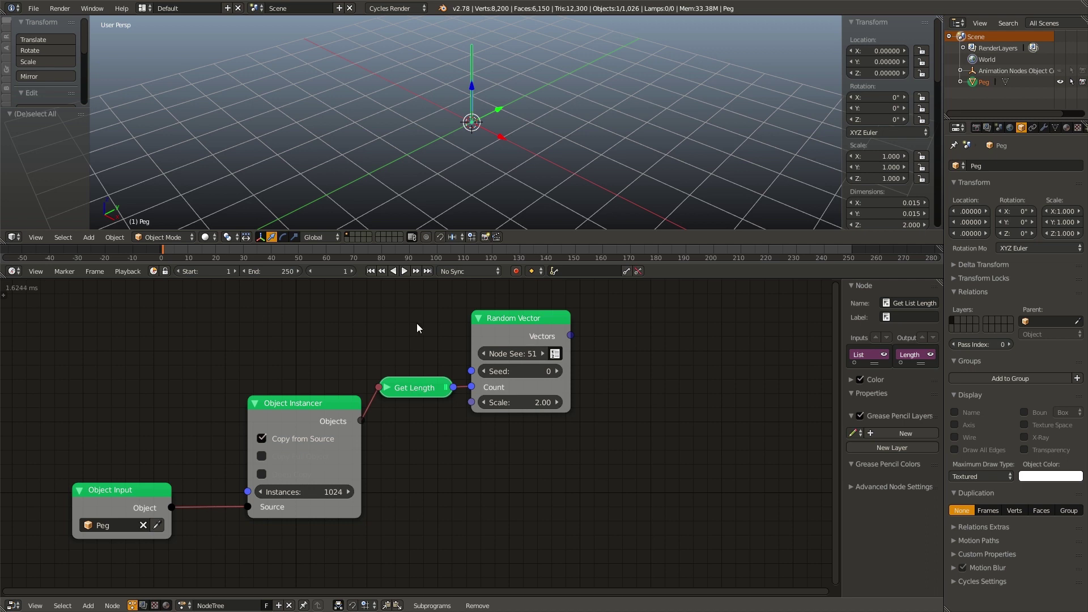
{"action": "left_click_drag", "start_coordinate": [417, 323], "coordinate": [499, 416]}
{"action": "left_click_drag", "start_coordinate": [520, 410], "coordinate": [519, 528]}
Add an Object Matrix Output node fed by the instancer's Objects
{"action": "middle_click_drag", "start_coordinate": [600, 395], "coordinate": [587, 399]}
{"action": "key", "text": "shift+a"}
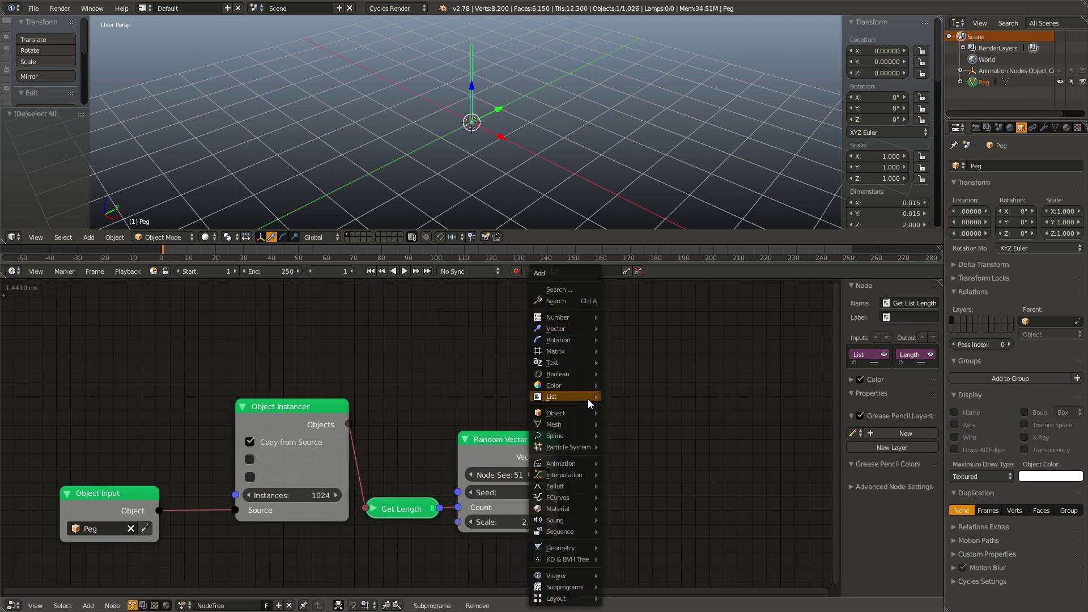
{"action": "mouse_move", "coordinate": [574, 412]}
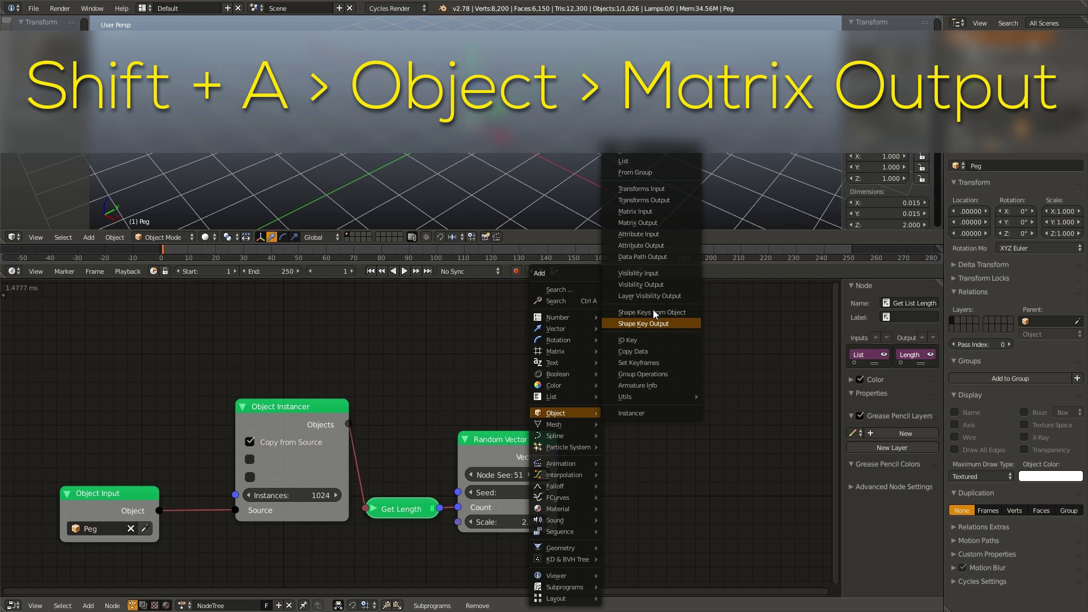
{"action": "left_click", "coordinate": [644, 221]}
{"action": "left_click", "coordinate": [691, 340]}
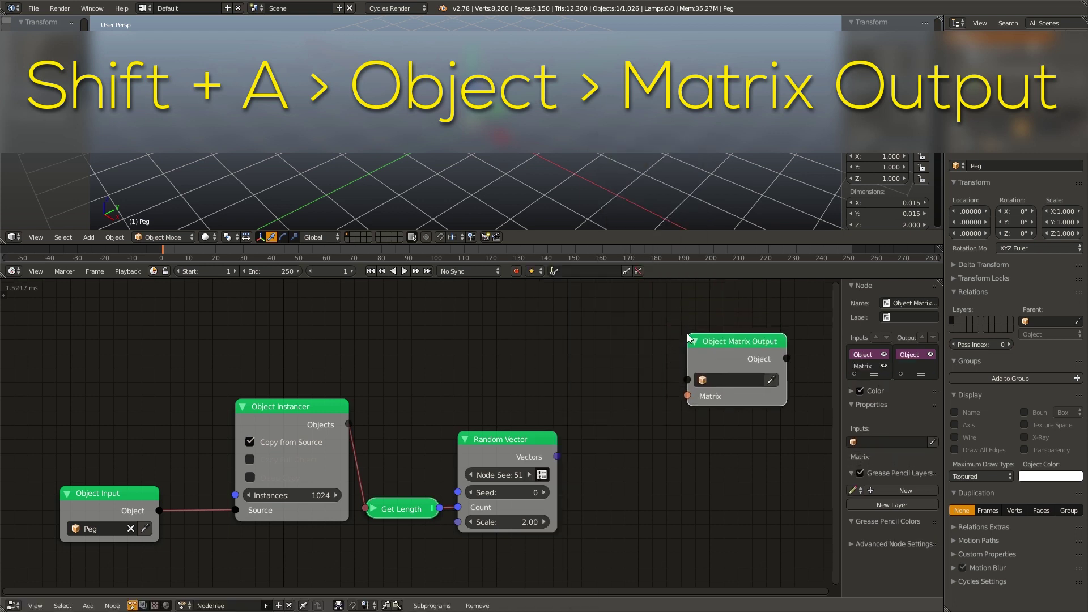
{"action": "left_click_drag", "start_coordinate": [349, 423], "coordinate": [691, 378]}
{"action": "middle_click_drag", "start_coordinate": [647, 417], "coordinate": [615, 410]}
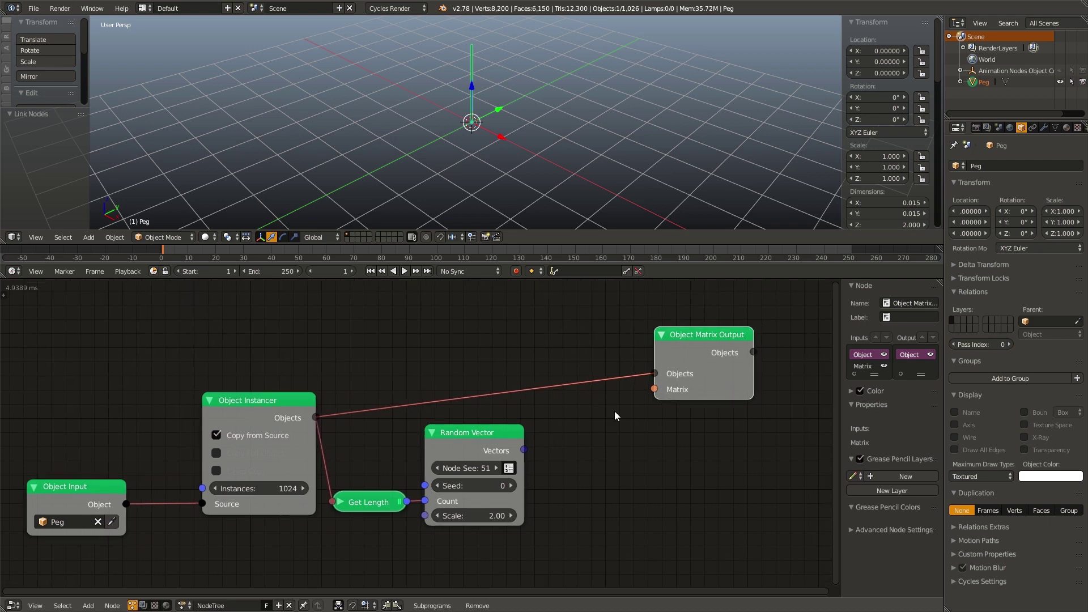
Add a Vectors-mode Replicate Matrix taking the random vectors and feeding Object Matrix Output's Matrices
{"action": "key", "text": "shift+a"}
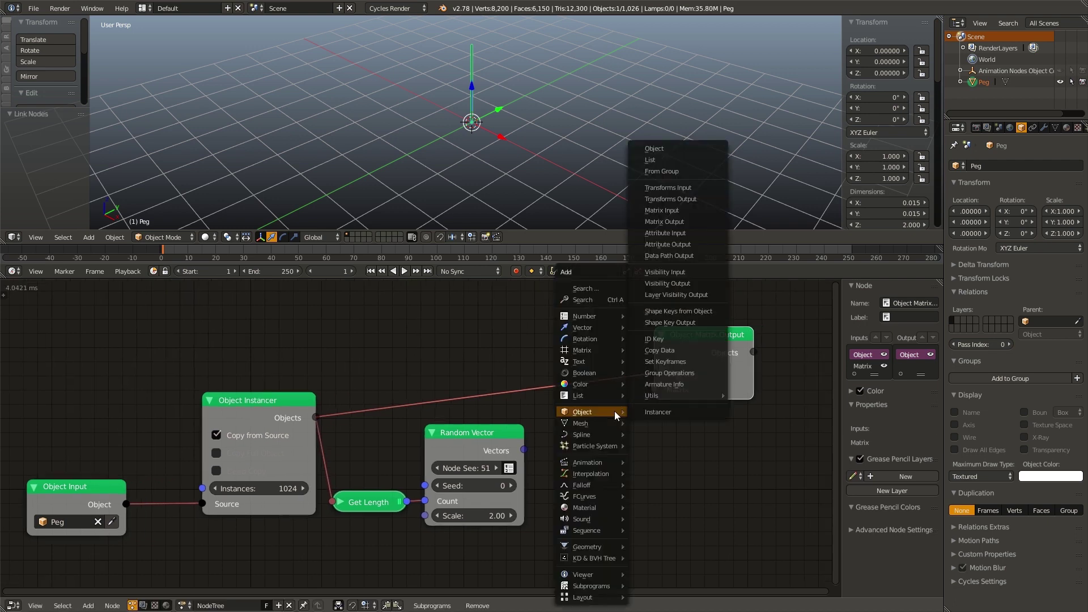
{"action": "mouse_move", "coordinate": [592, 346]}
{"action": "left_click", "coordinate": [658, 451]}
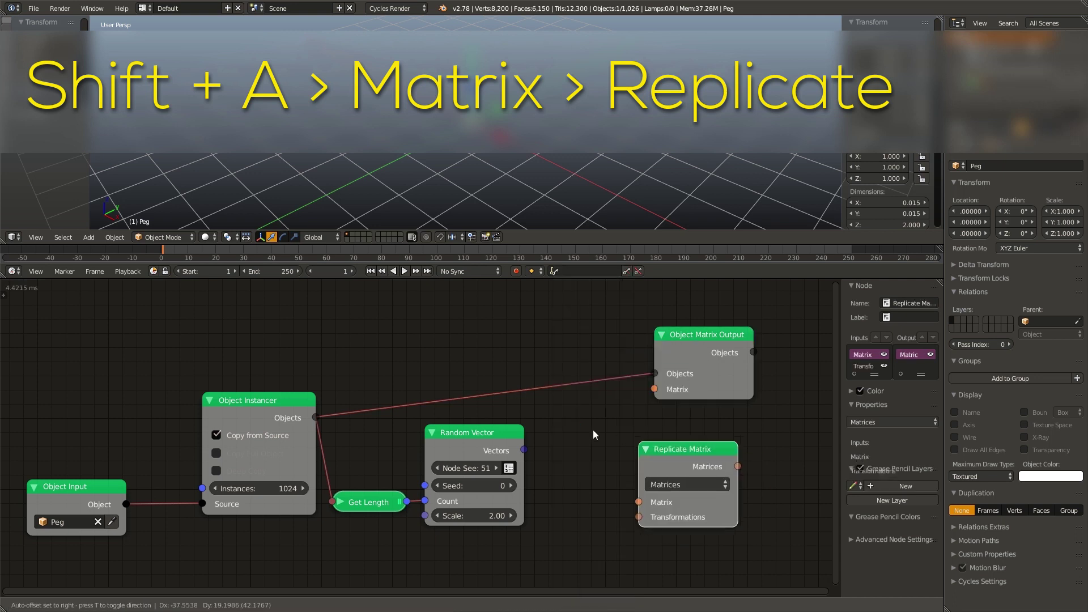
{"action": "left_click", "coordinate": [571, 429]}
{"action": "left_click_drag", "start_coordinate": [702, 371], "coordinate": [792, 373]}
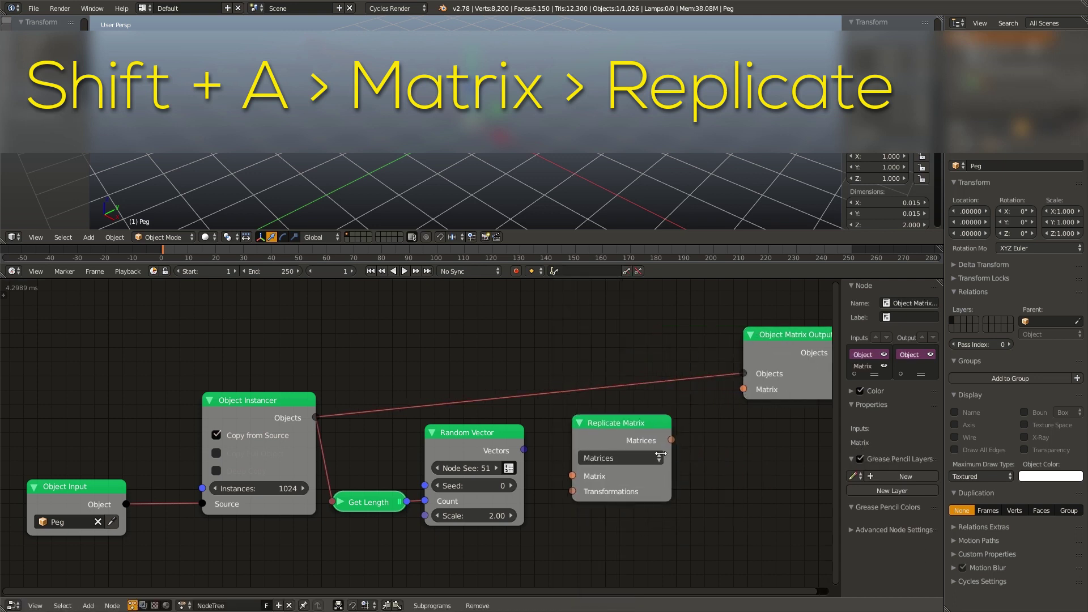
{"action": "left_click", "coordinate": [638, 458]}
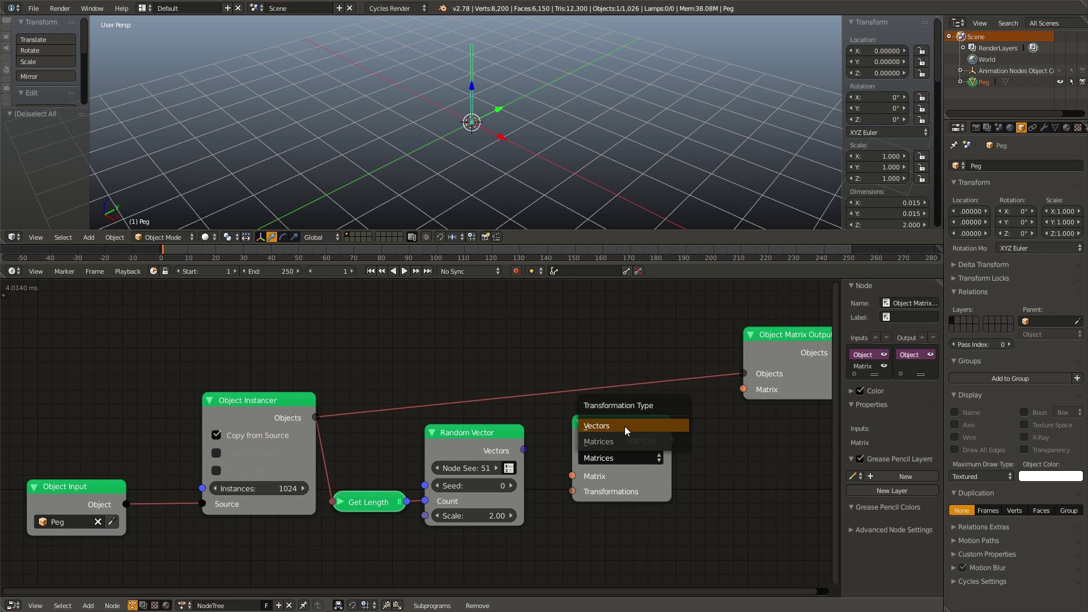
{"action": "left_click", "coordinate": [625, 427]}
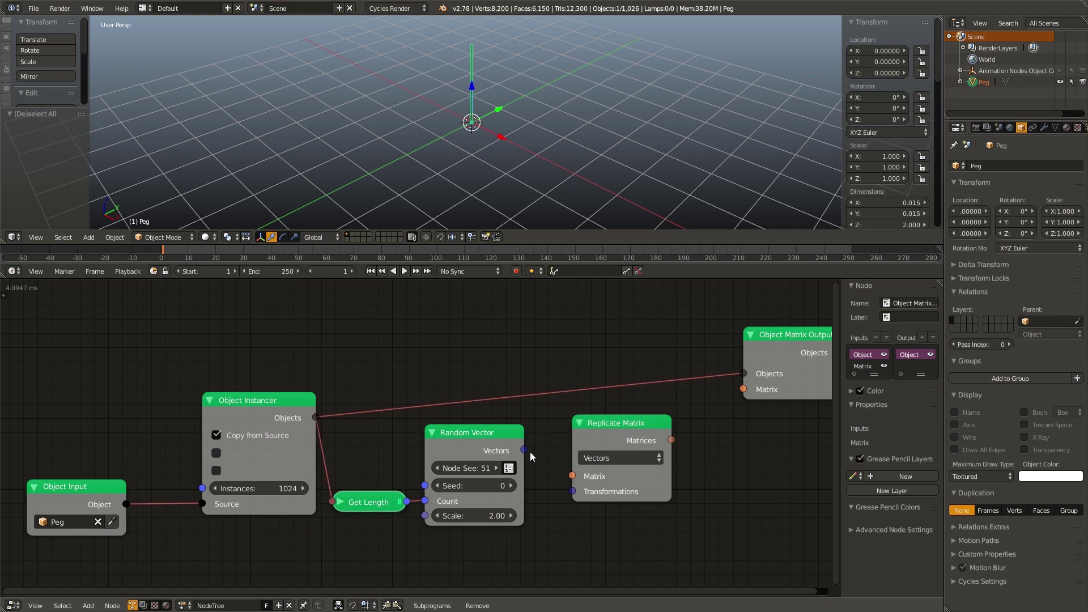
{"action": "left_click_drag", "start_coordinate": [525, 450], "coordinate": [576, 489]}
{"action": "left_click_drag", "start_coordinate": [673, 440], "coordinate": [743, 390]}
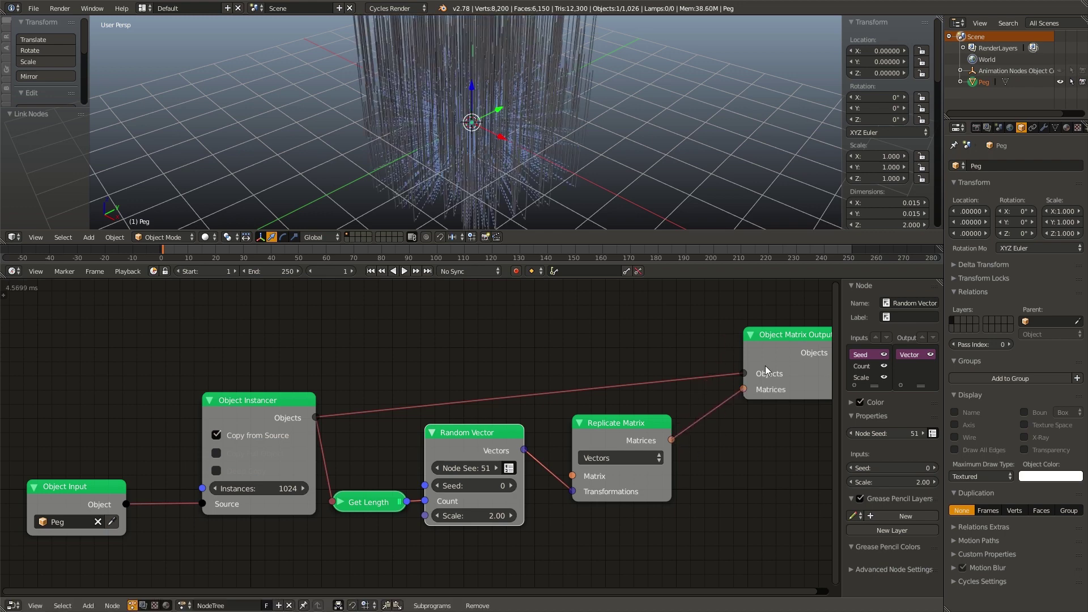
Raise Random Vector's Scale from 2.00 to 4.43, then box-select Replicate Matrix and Object Matrix Output
{"action": "scroll", "coordinate": [531, 195], "scroll_direction": "down", "scroll_amount": 3}
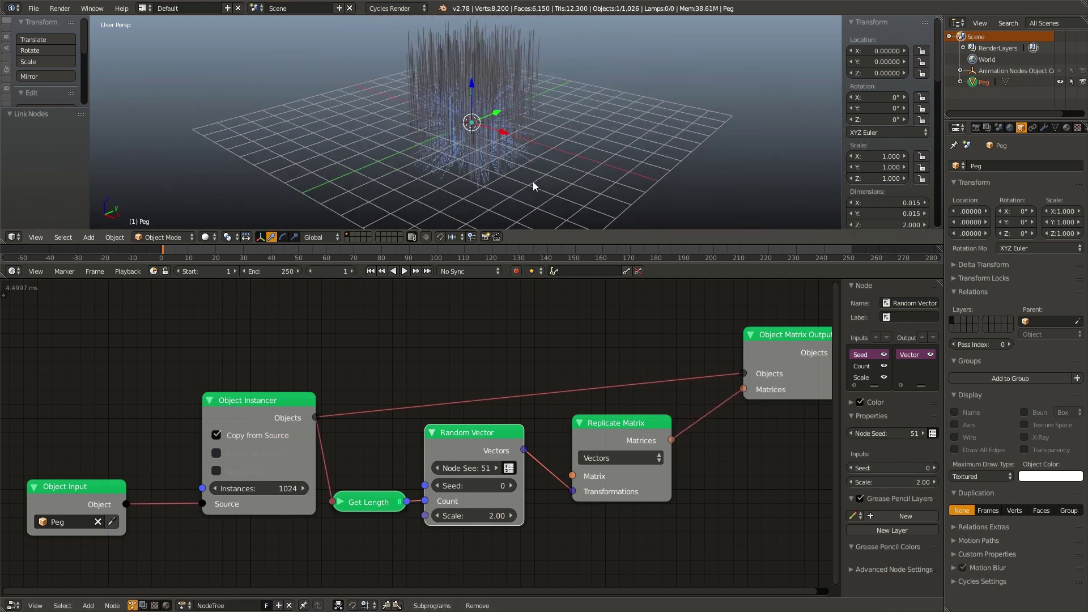
{"action": "mouse_move", "coordinate": [474, 516]}
{"action": "left_mouse_down"}
{"action": "mouse_move", "coordinate": [553, 516]}
{"action": "mouse_move", "coordinate": [478, 515]}
{"action": "left_mouse_up"}
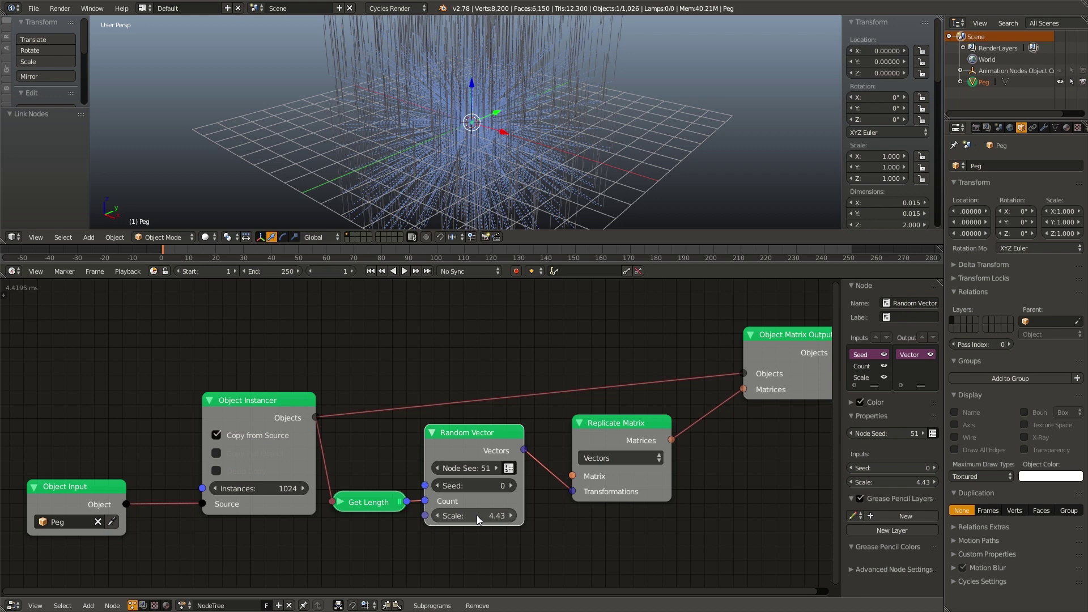
{"action": "middle_click_drag", "start_coordinate": [670, 405], "coordinate": [615, 416]}
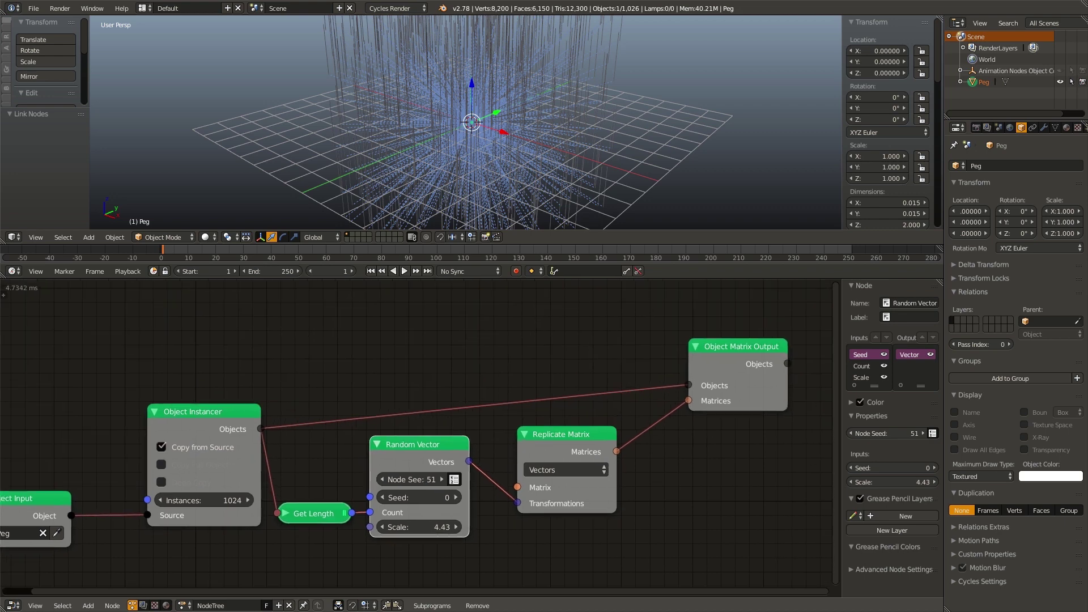
{"action": "key", "text": "b"}
{"action": "left_click_drag", "start_coordinate": [528, 299], "coordinate": [779, 511]}
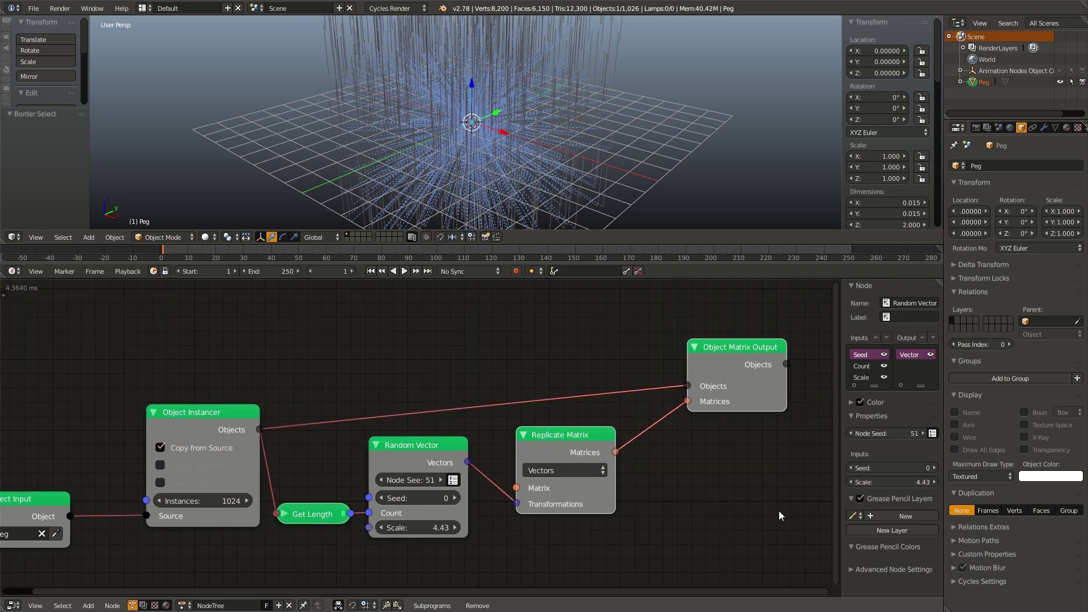
Insert a Multiply Vector Math node between Random Vector and Replicate Matrix
{"action": "key", "text": "g"}
{"action": "left_click", "coordinate": [784, 400]}
{"action": "key", "text": "a"}
{"action": "middle_click_drag", "start_coordinate": [658, 431], "coordinate": [558, 427]}
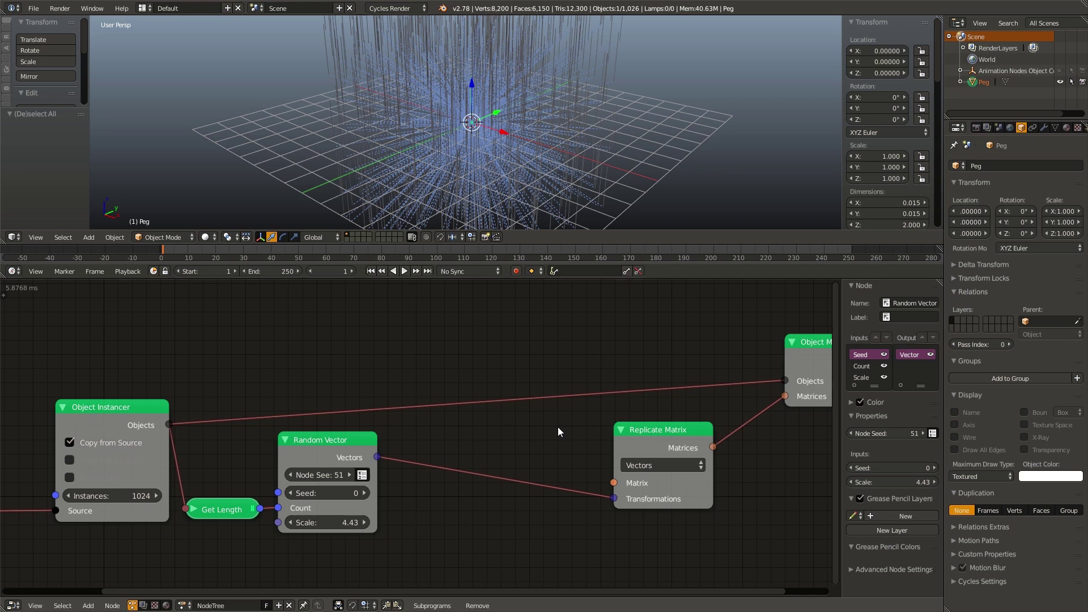
{"action": "key", "text": "shift+a"}
{"action": "mouse_move", "coordinate": [550, 327]}
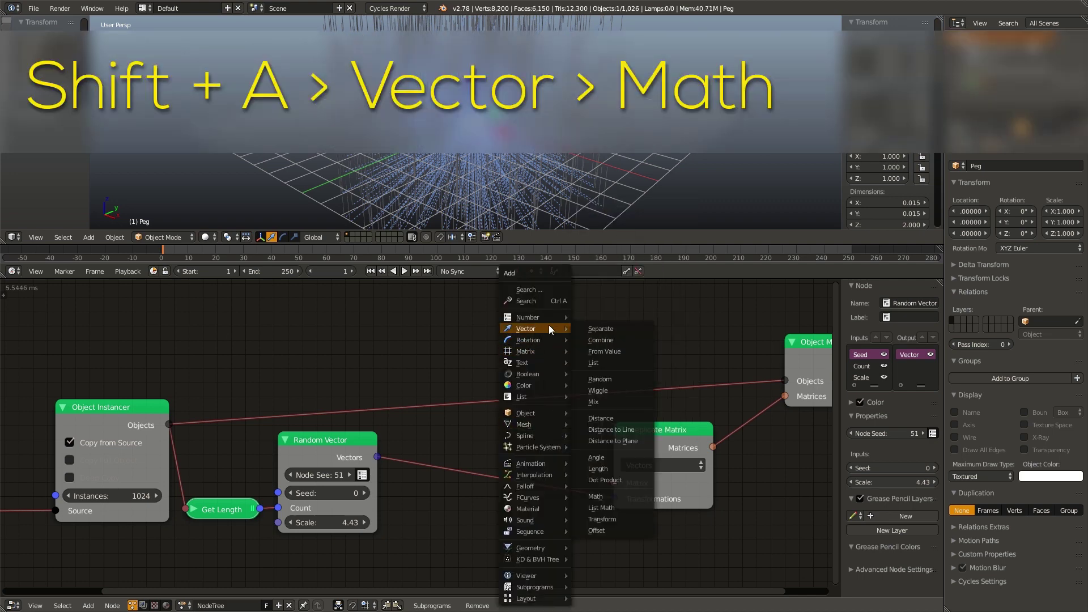
{"action": "left_click", "coordinate": [609, 493]}
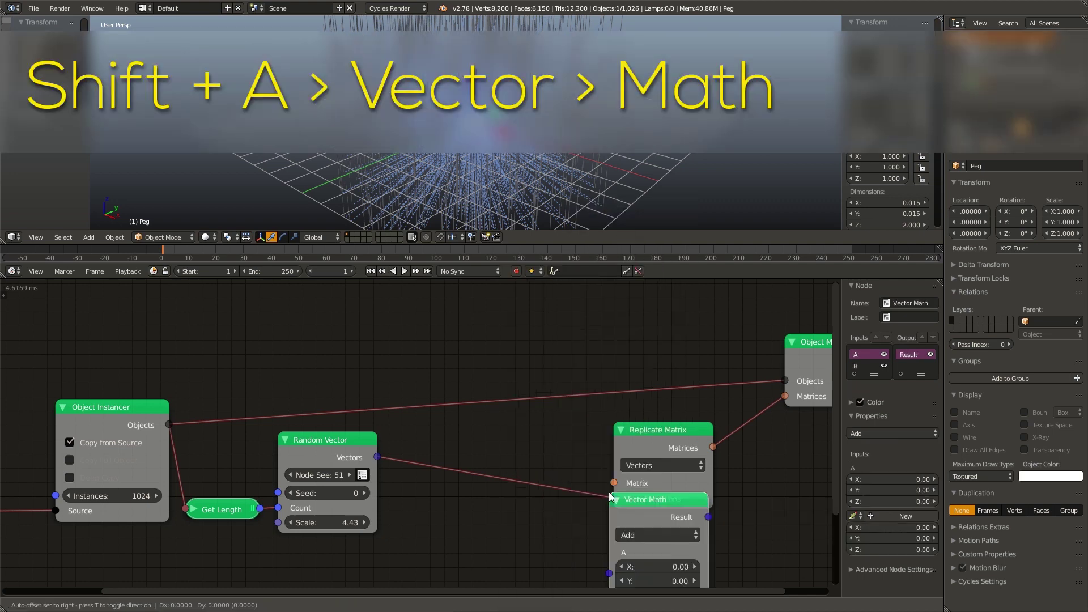
{"action": "left_click", "coordinate": [421, 434]}
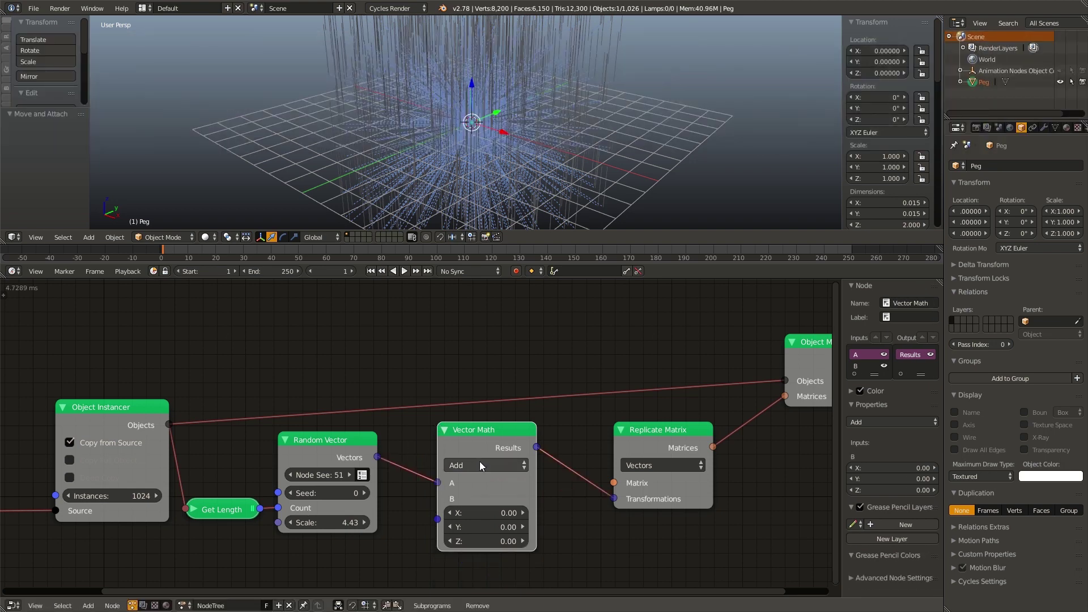
{"action": "left_click", "coordinate": [480, 462]}
{"action": "left_click", "coordinate": [470, 420]}
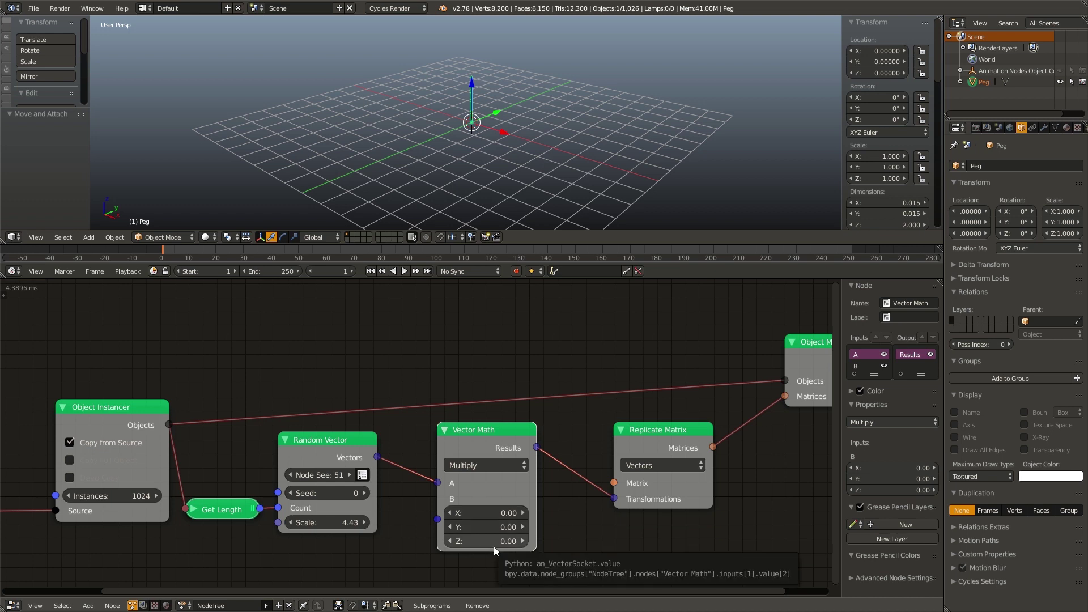
Set the Multiply node's B vector to 1, 1, 0 to flatten the pegs
{"action": "left_click_drag", "start_coordinate": [494, 546], "coordinate": [491, 511]}
{"action": "type", "text": "1"}
{"action": "key", "text": "Return"}
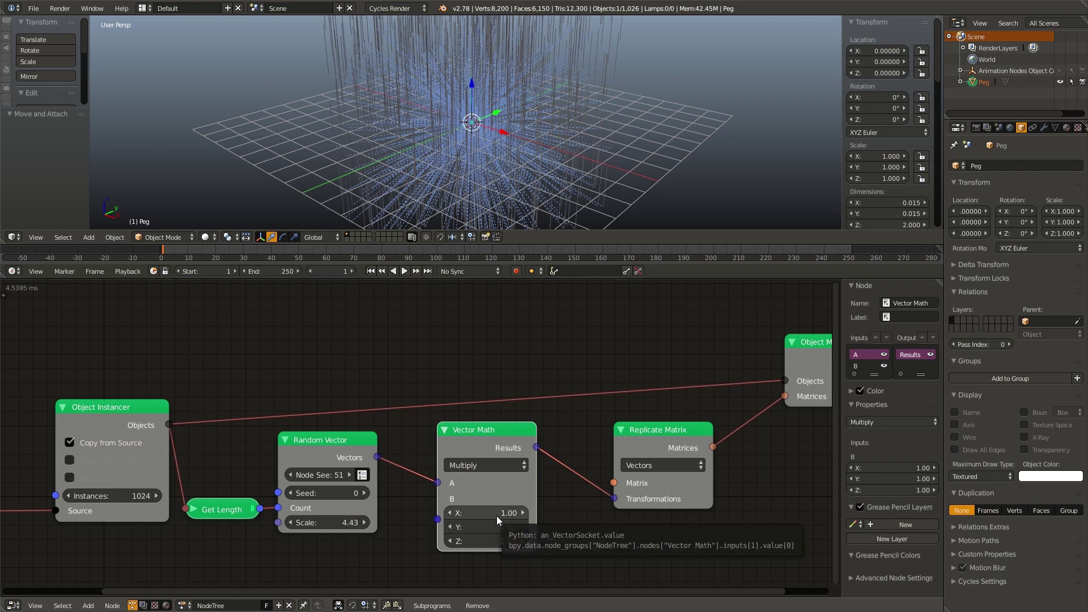
{"action": "left_click", "coordinate": [486, 542]}
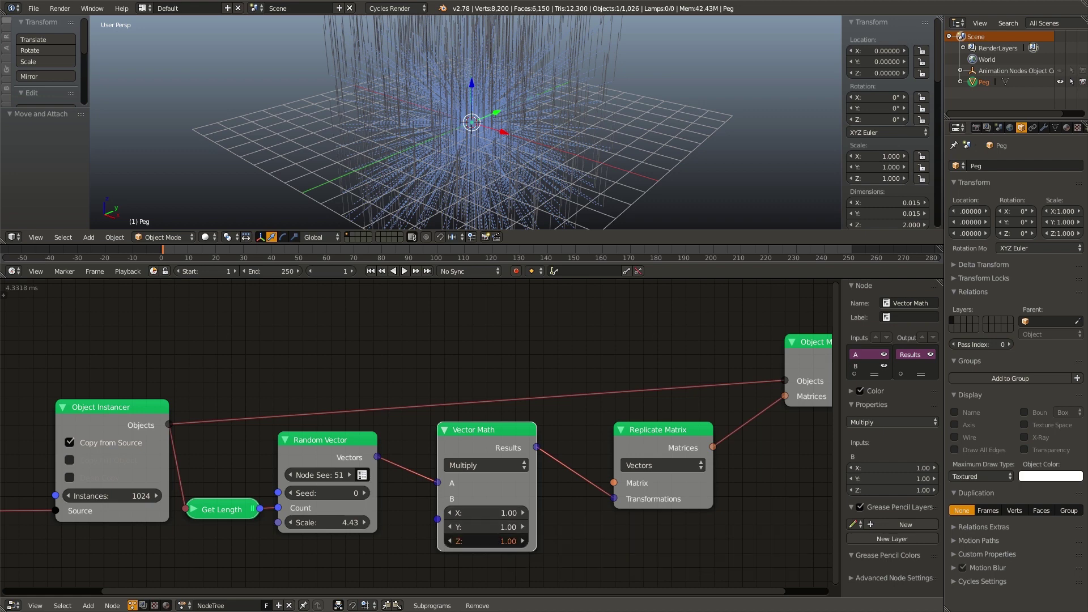
{"action": "type", "text": "0"}
{"action": "key", "text": "Return"}
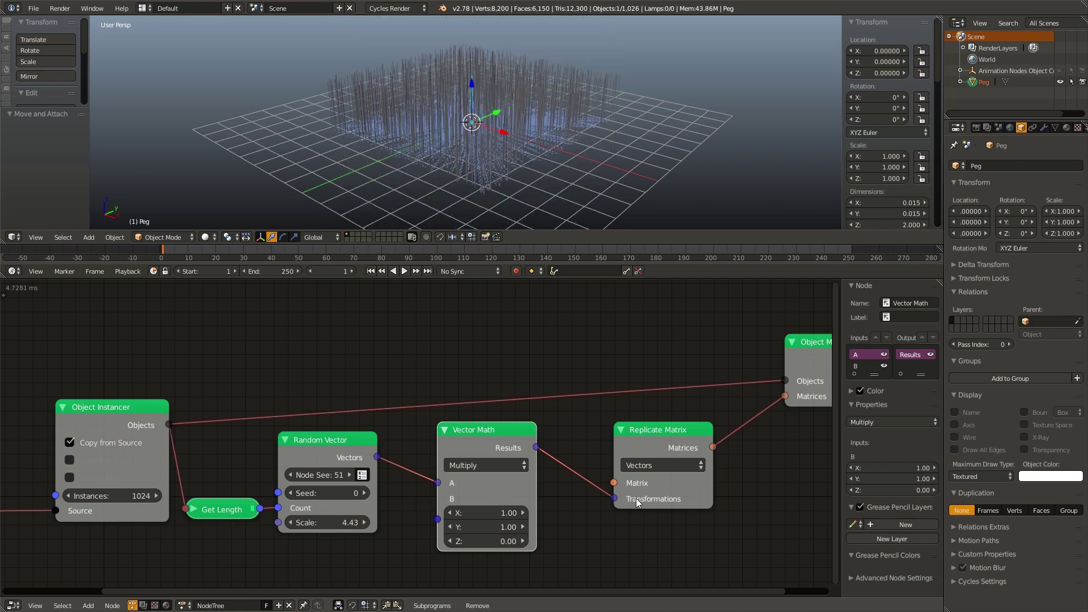
Set Random Vector's Scale to 8
{"action": "middle_click_drag", "start_coordinate": [448, 438], "coordinate": [492, 441]}
{"action": "mouse_move", "coordinate": [387, 525]}
{"action": "left_mouse_down"}
{"action": "mouse_move", "coordinate": [414, 525]}
{"action": "mouse_move", "coordinate": [354, 525]}
{"action": "mouse_move", "coordinate": [387, 525]}
{"action": "left_mouse_up"}
{"action": "left_click", "coordinate": [387, 525]}
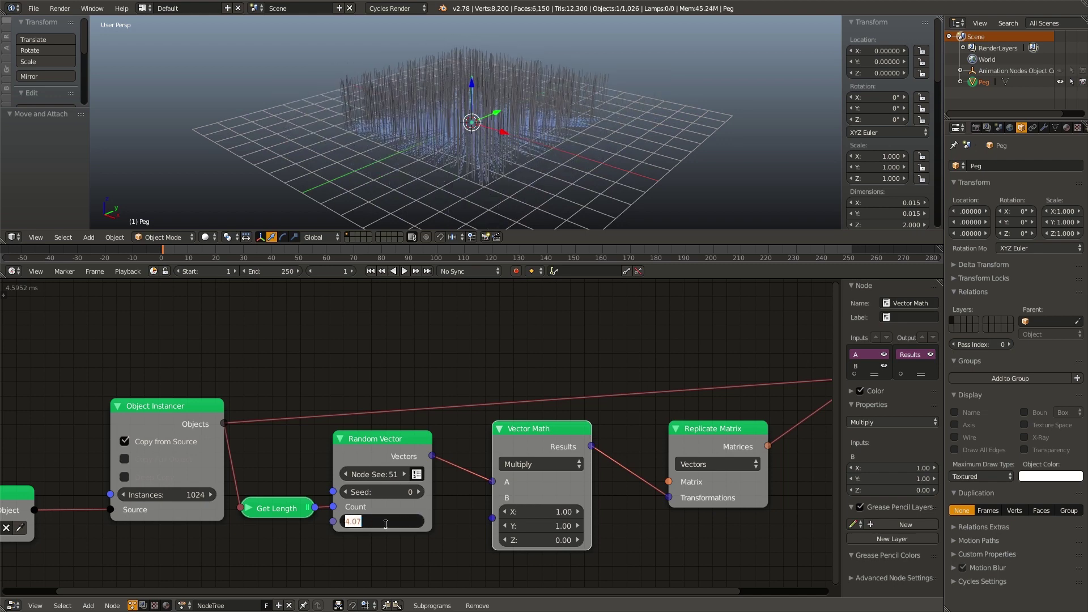
{"action": "type", "text": "8"}
{"action": "key", "text": "Return"}
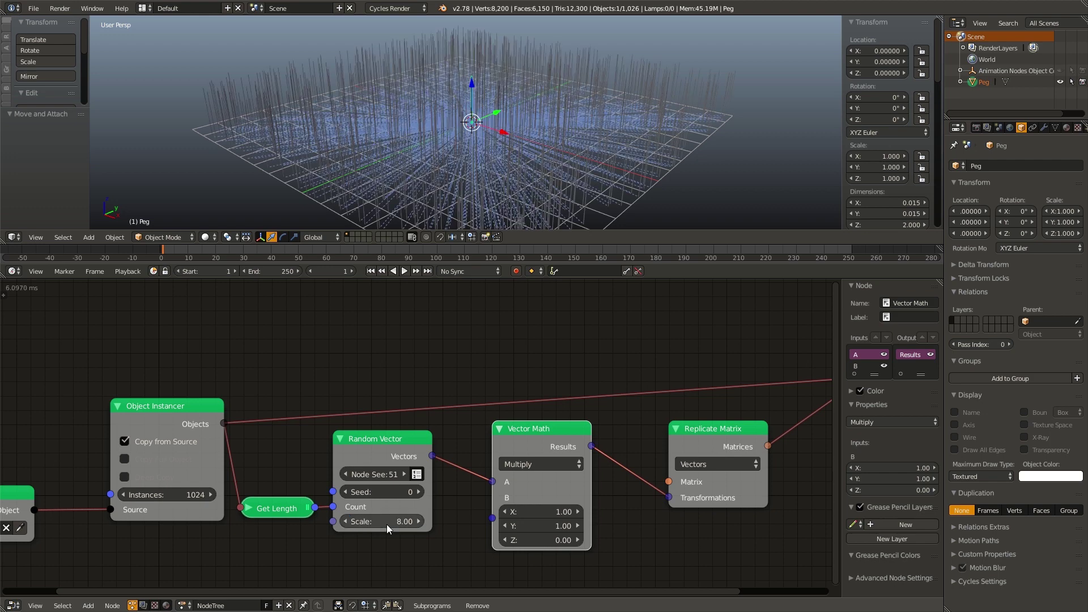
{"action": "scroll", "coordinate": [544, 440], "scroll_direction": "down", "scroll_amount": 2}
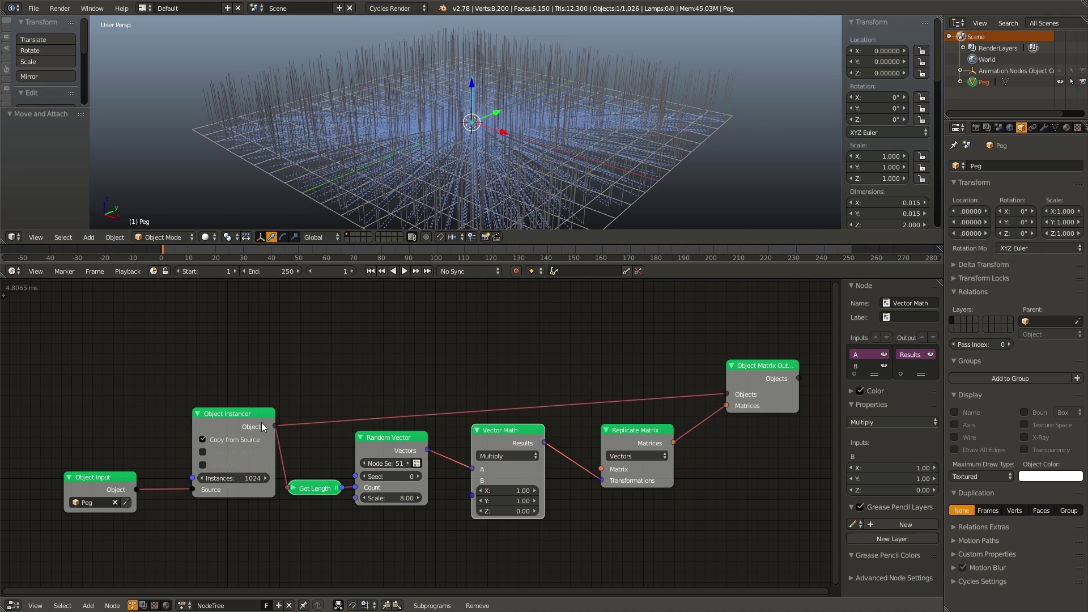
Insert an Offset Matrix node into the link after Replicate Matrix
{"action": "left_click_drag", "start_coordinate": [744, 374], "coordinate": [825, 378]}
{"action": "middle_click_drag", "start_coordinate": [791, 416], "coordinate": [630, 401]}
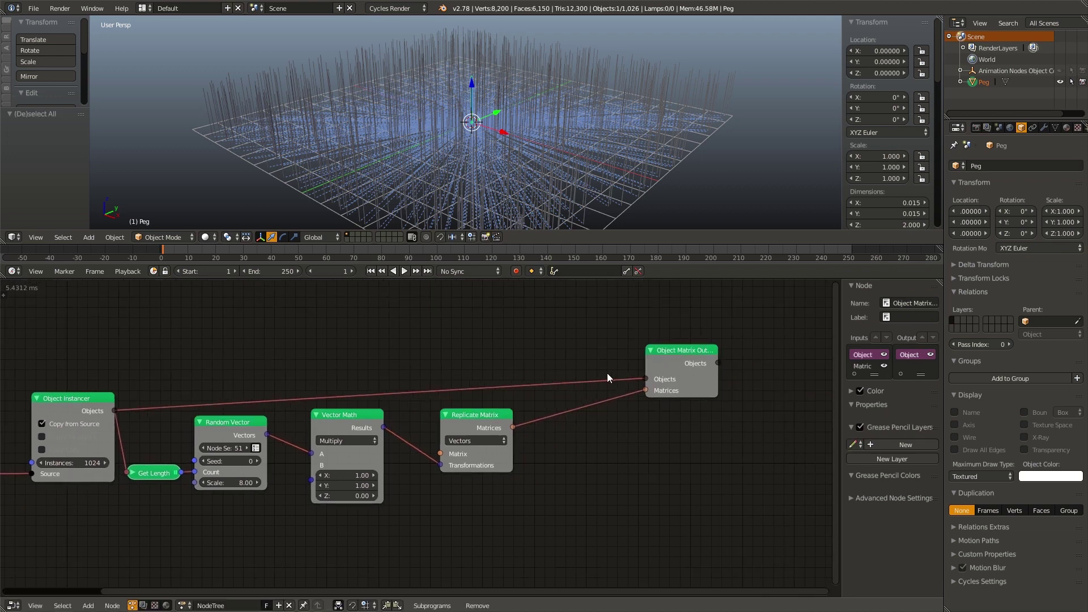
{"action": "key", "text": "shift+a"}
{"action": "mouse_move", "coordinate": [602, 349]}
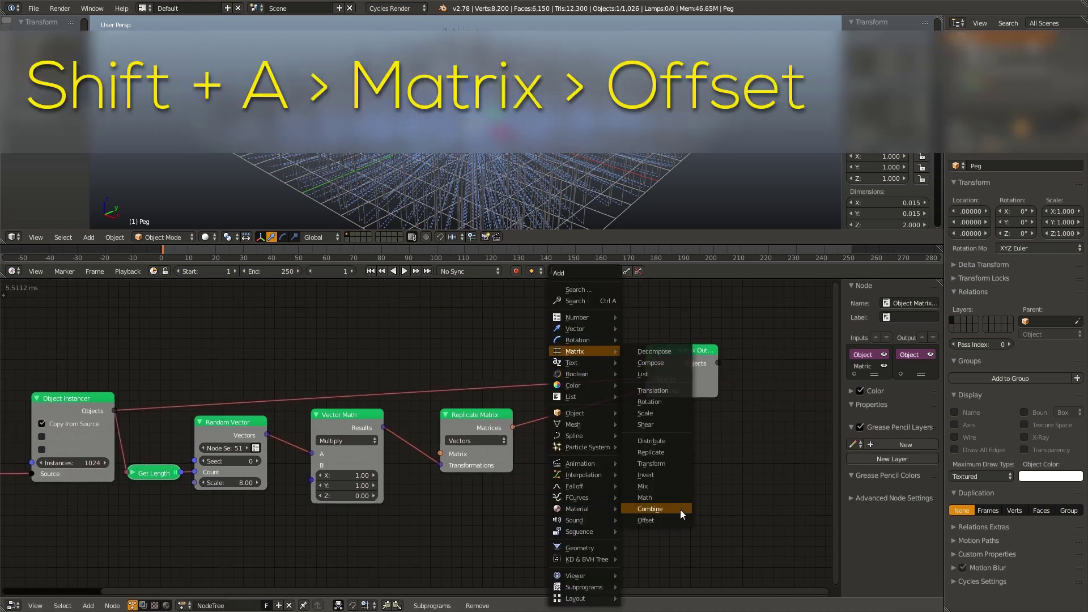
{"action": "left_click", "coordinate": [672, 519]}
{"action": "left_click", "coordinate": [522, 436]}
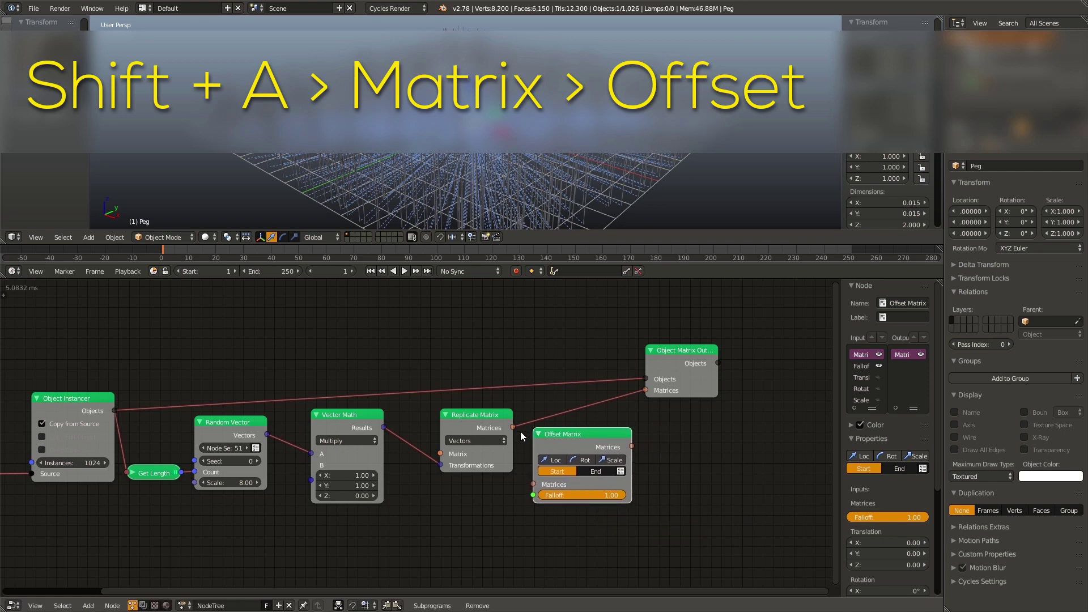
{"action": "left_click_drag", "start_coordinate": [584, 460], "coordinate": [581, 434]}
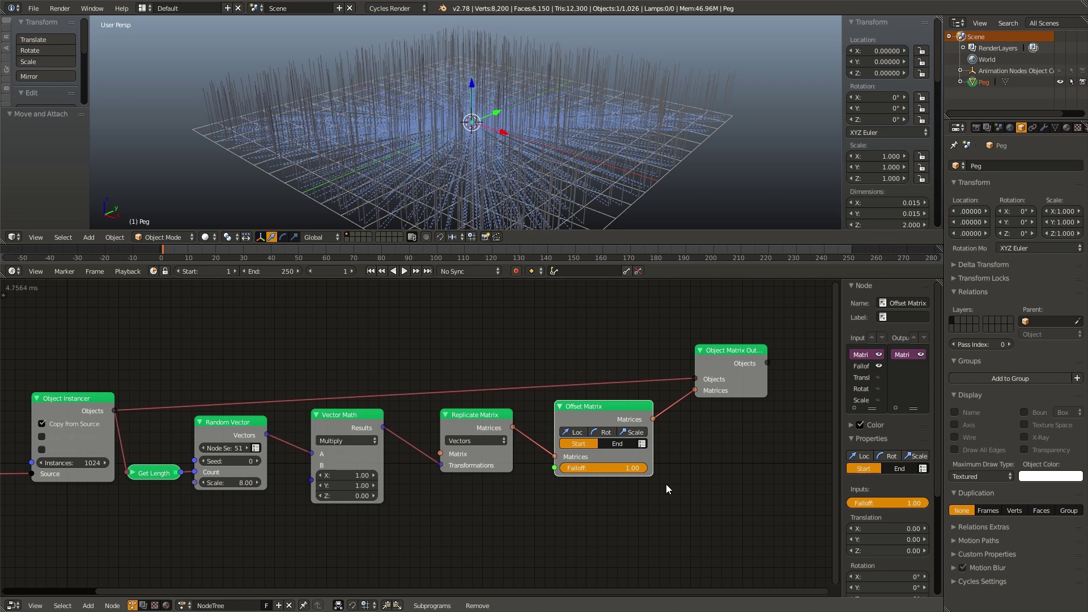
Enable the Offset Matrix's Scale and set its Z scale to 0.10
{"action": "scroll", "coordinate": [601, 462], "scroll_direction": "up", "scroll_amount": 2}
{"action": "scroll", "coordinate": [491, 445], "scroll_direction": "up", "scroll_amount": 1}
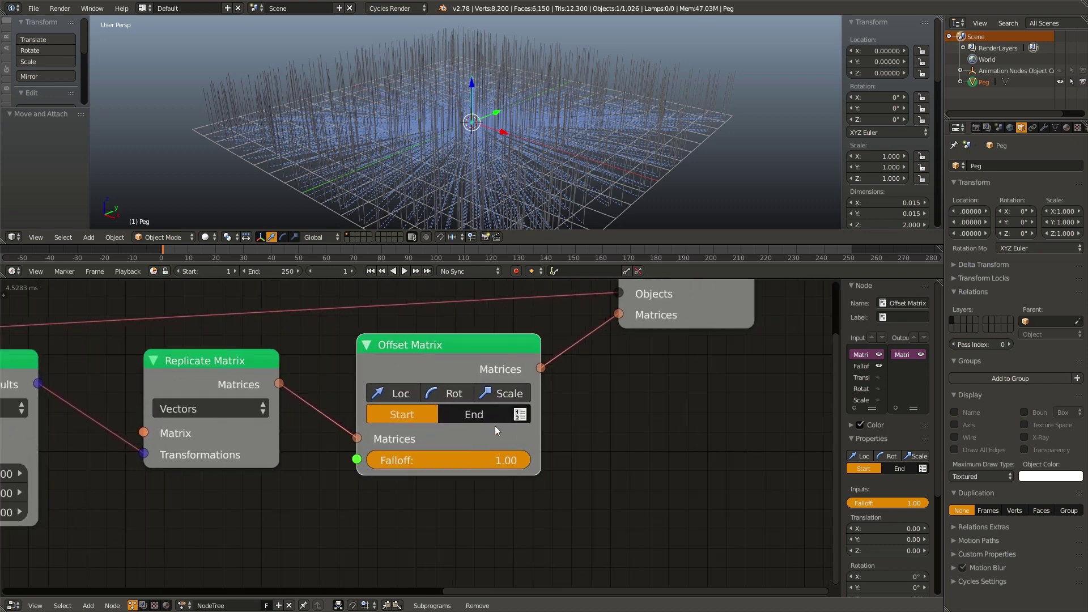
{"action": "left_click", "coordinate": [509, 395]}
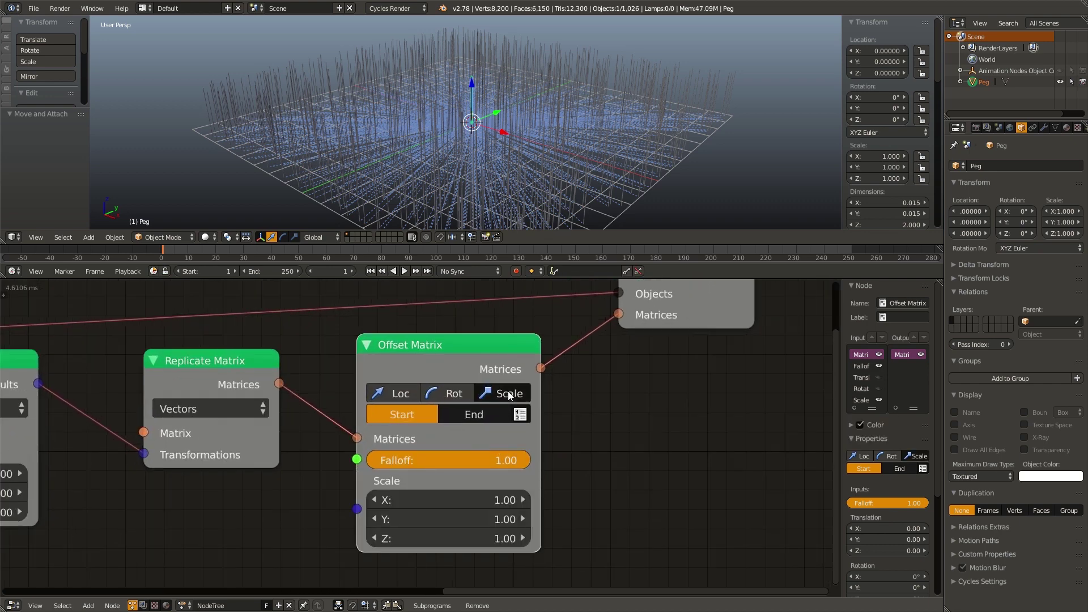
{"action": "left_click", "coordinate": [484, 539]}
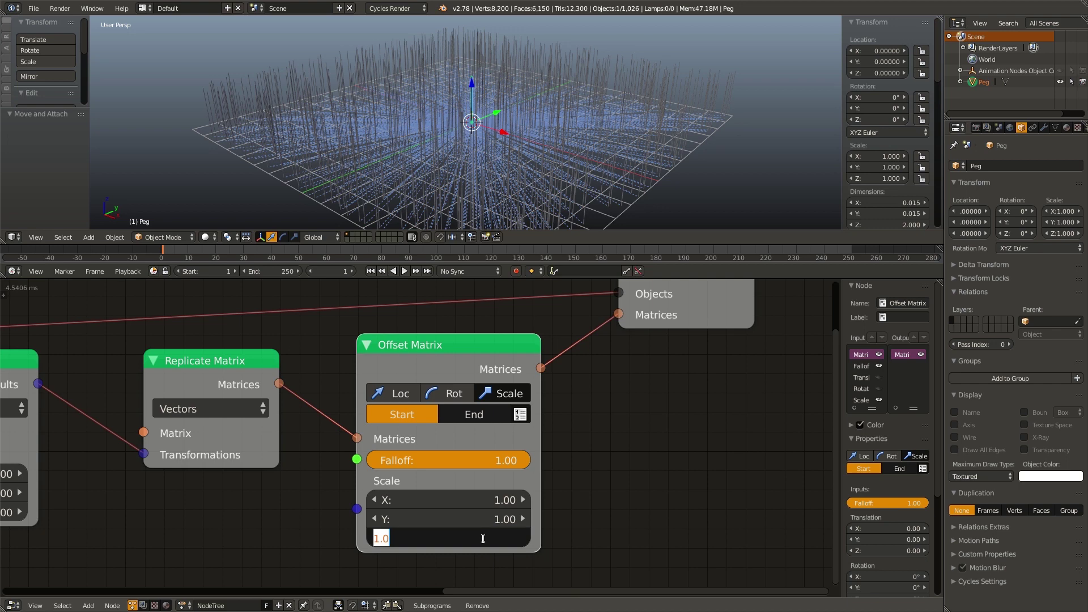
{"action": "type", "text": "0.1"}
{"action": "key", "text": "Return"}
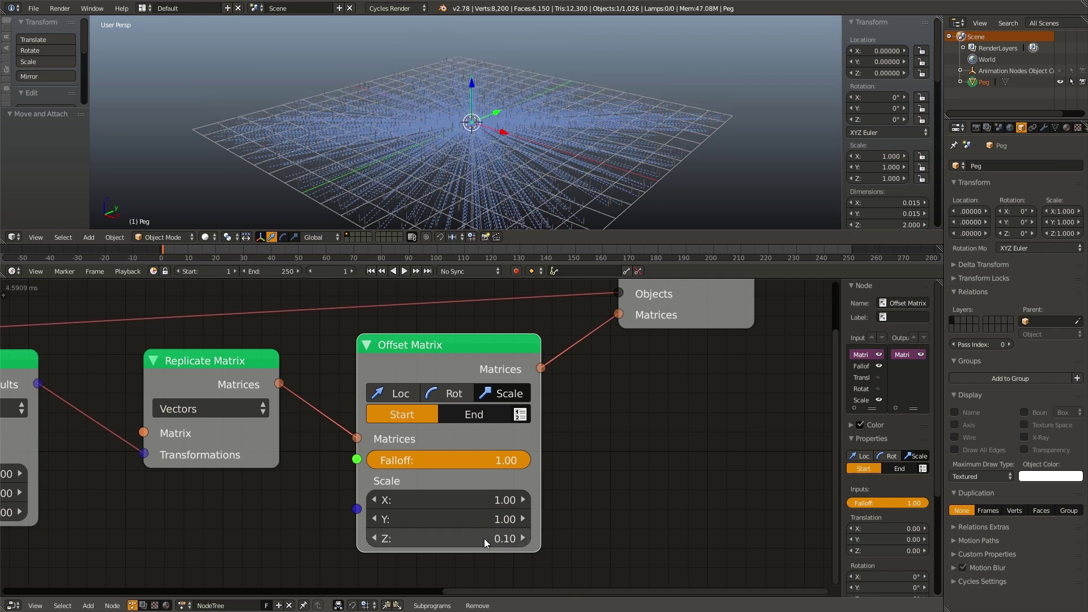
{"action": "middle_click_drag", "start_coordinate": [518, 189], "coordinate": [551, 165]}
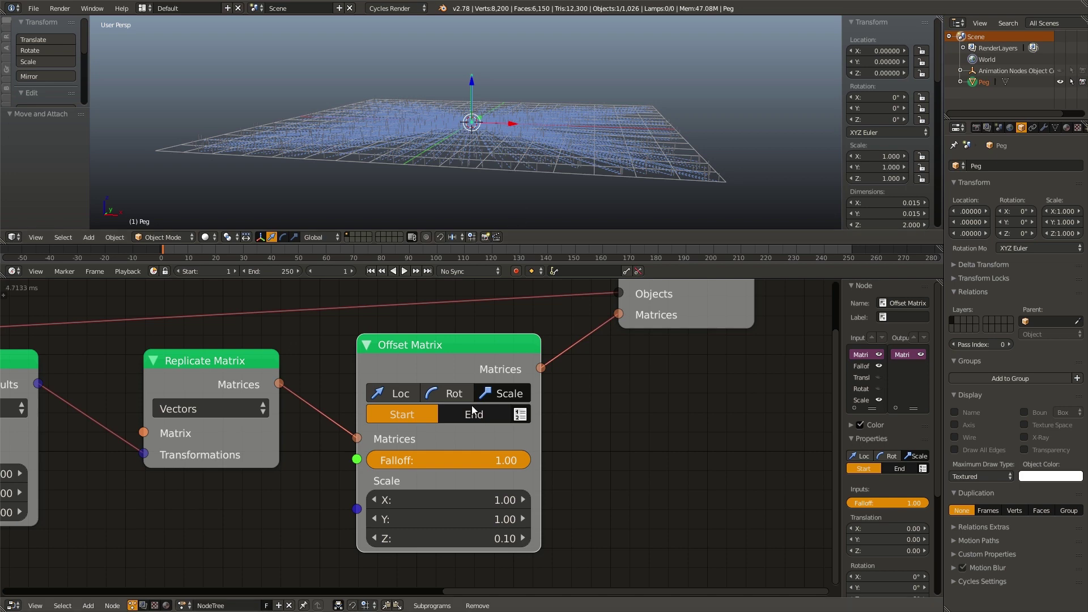
{"action": "middle_click_drag", "start_coordinate": [293, 548], "coordinate": [520, 492]}
Add a Point Distance Falloff linked to the Offset Matrix's Falloff input, using solid shading
{"action": "key", "text": "shift+a"}
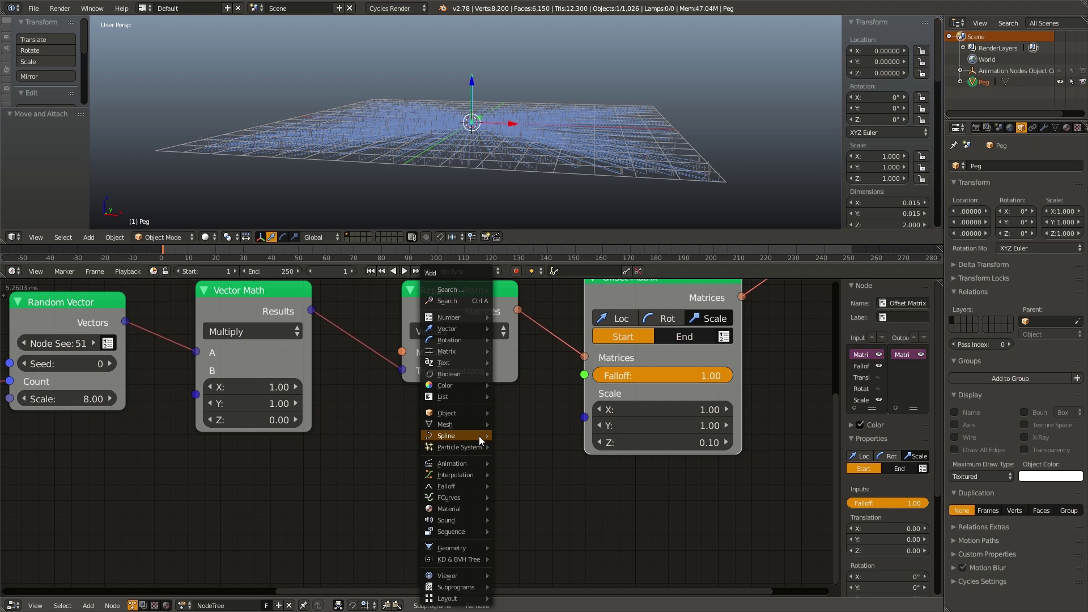
{"action": "mouse_move", "coordinate": [462, 485]}
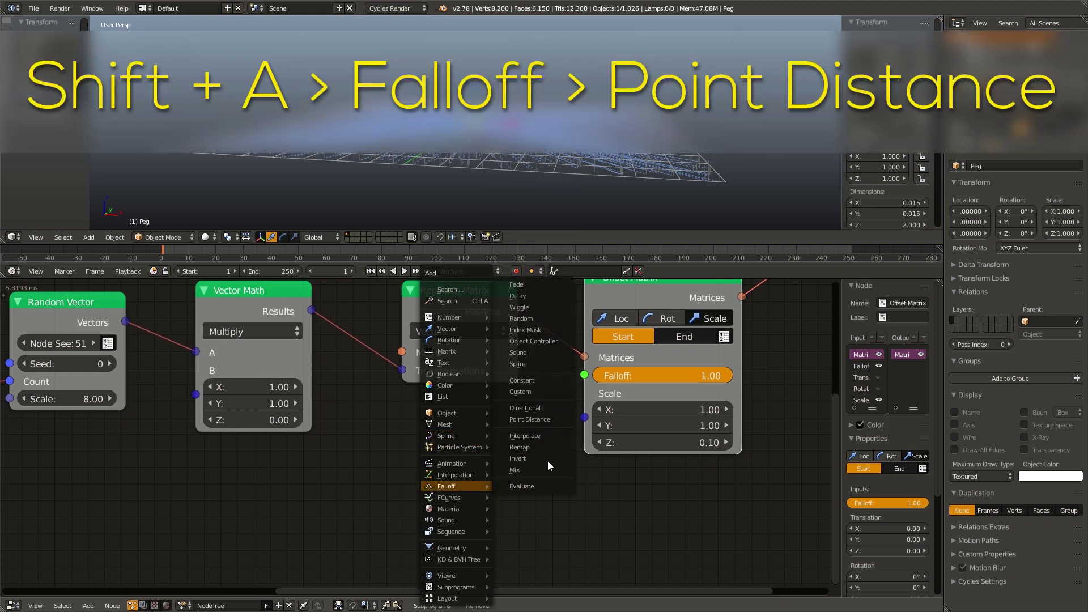
{"action": "left_click", "coordinate": [547, 419]}
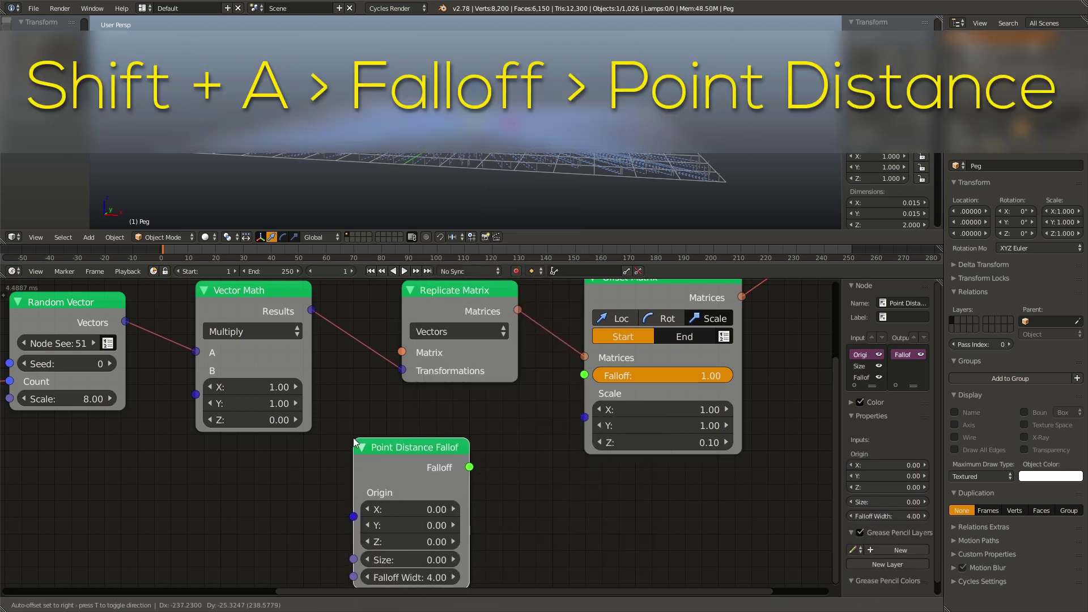
{"action": "left_click", "coordinate": [361, 435]}
{"action": "left_click_drag", "start_coordinate": [478, 465], "coordinate": [584, 375]}
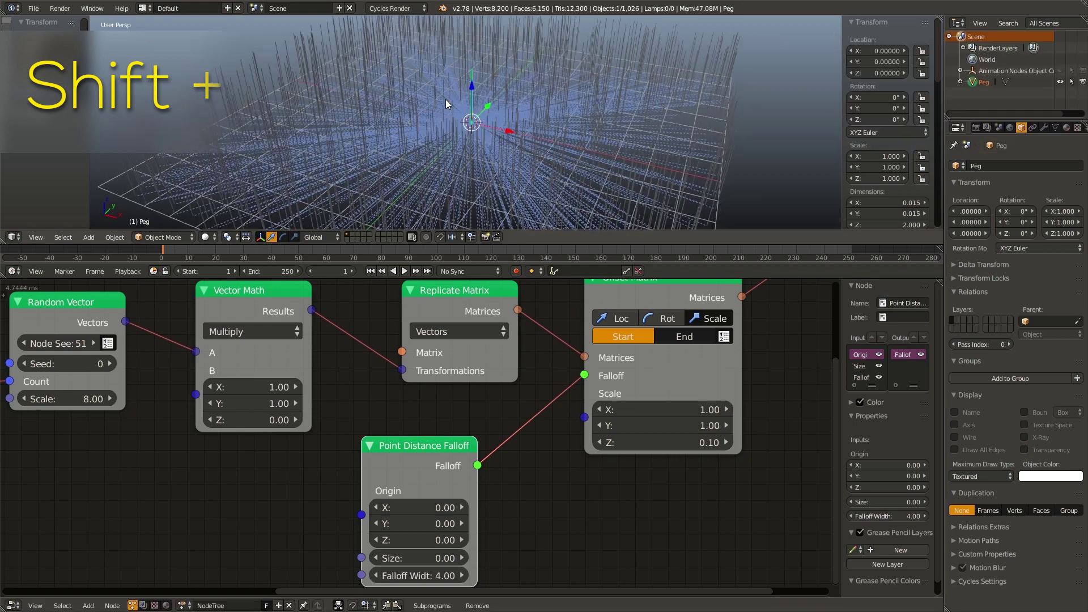
{"action": "key", "text": "z"}
{"action": "left_click", "coordinate": [428, 118]}
{"action": "middle_click_drag", "start_coordinate": [427, 118], "coordinate": [417, 151]}
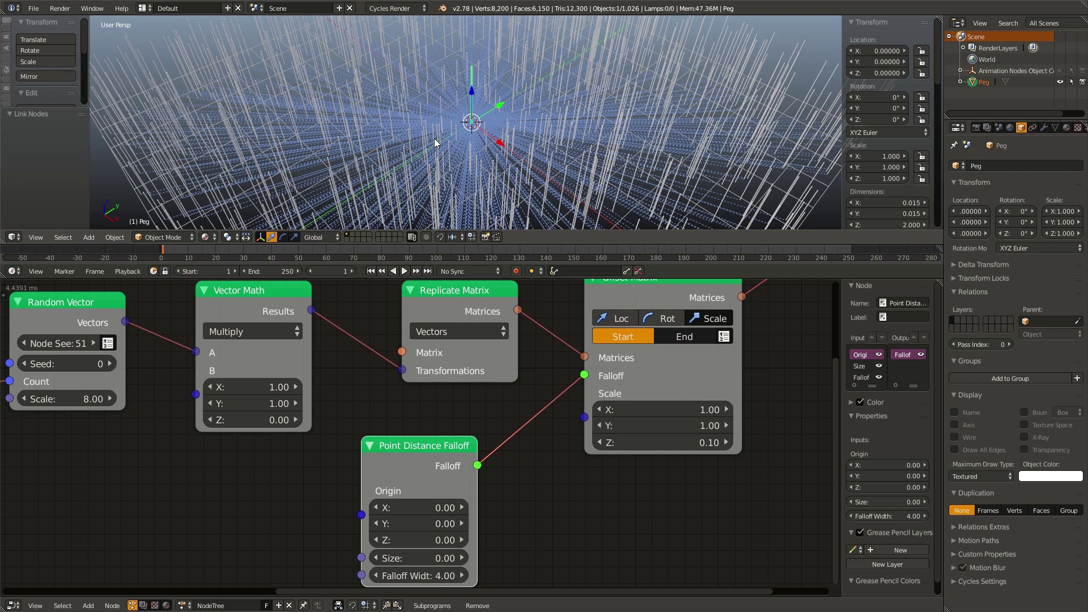
Set Offset Matrix to End state and tune falloff Size 0.12, Width 8.62 in front view
{"action": "middle_click_drag", "start_coordinate": [703, 366], "coordinate": [639, 402]}
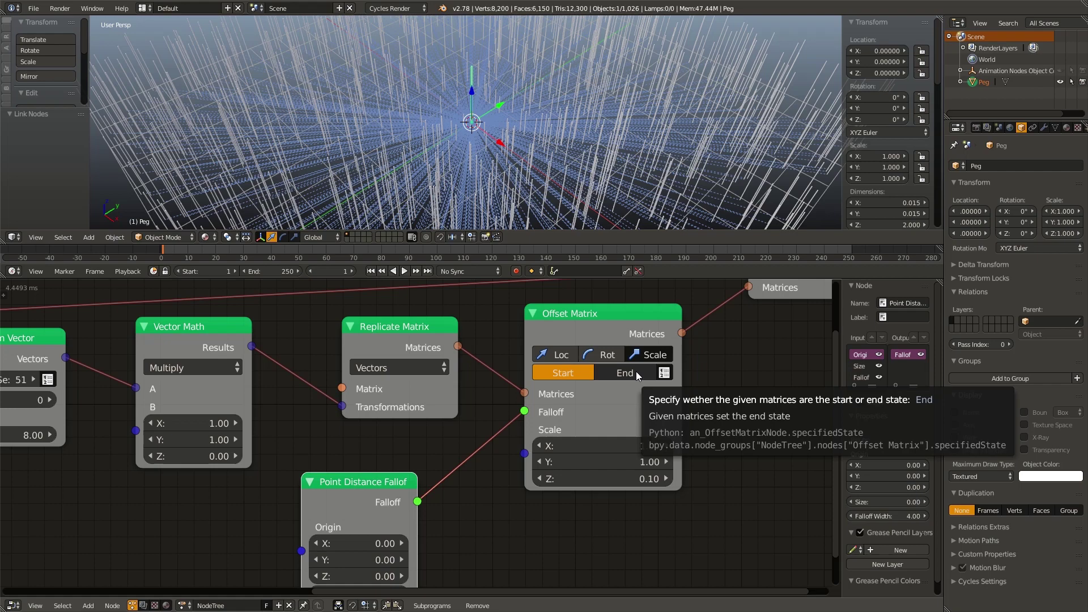
{"action": "left_click", "coordinate": [636, 371]}
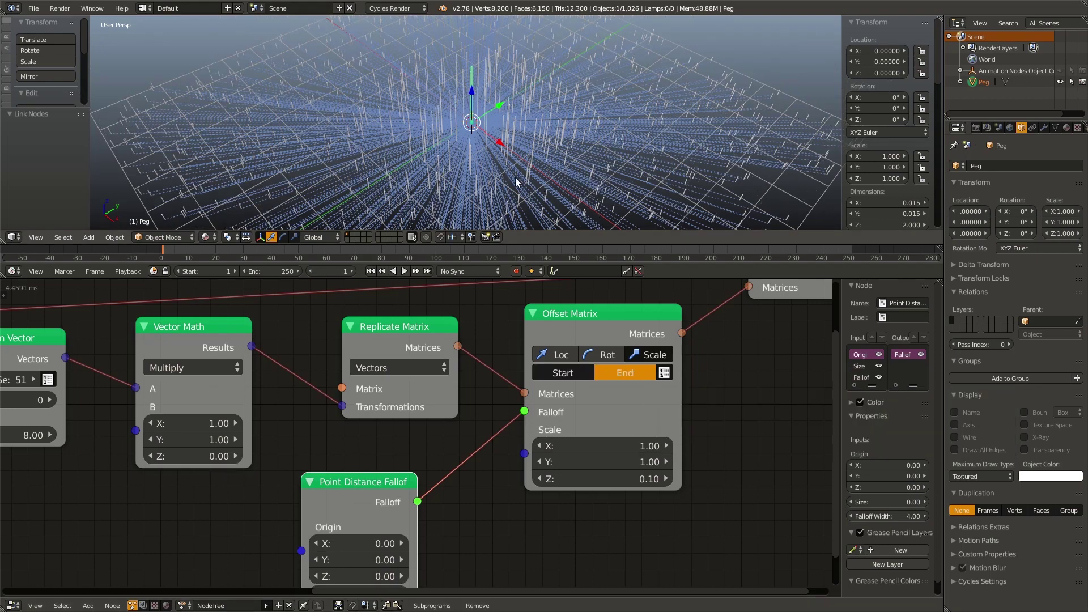
{"action": "middle_click_drag", "start_coordinate": [567, 124], "coordinate": [549, 145]}
{"action": "key", "text": "KP_1"}
{"action": "scroll", "coordinate": [545, 129], "scroll_direction": "up", "scroll_amount": 2}
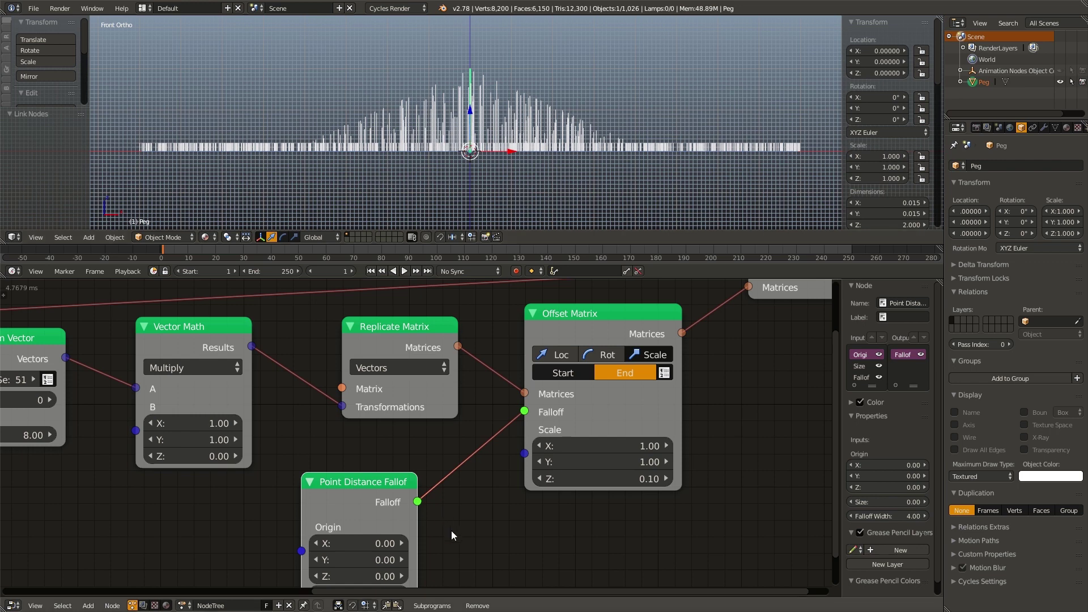
{"action": "key", "text": "KP_Decimal"}
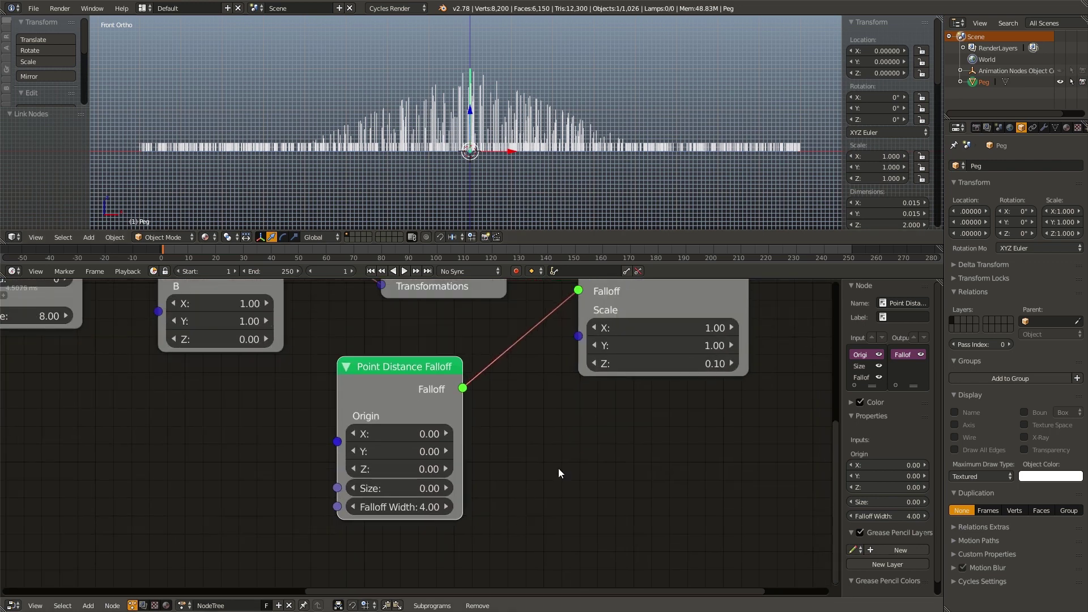
{"action": "left_click_drag", "start_coordinate": [397, 492], "coordinate": [432, 506]}
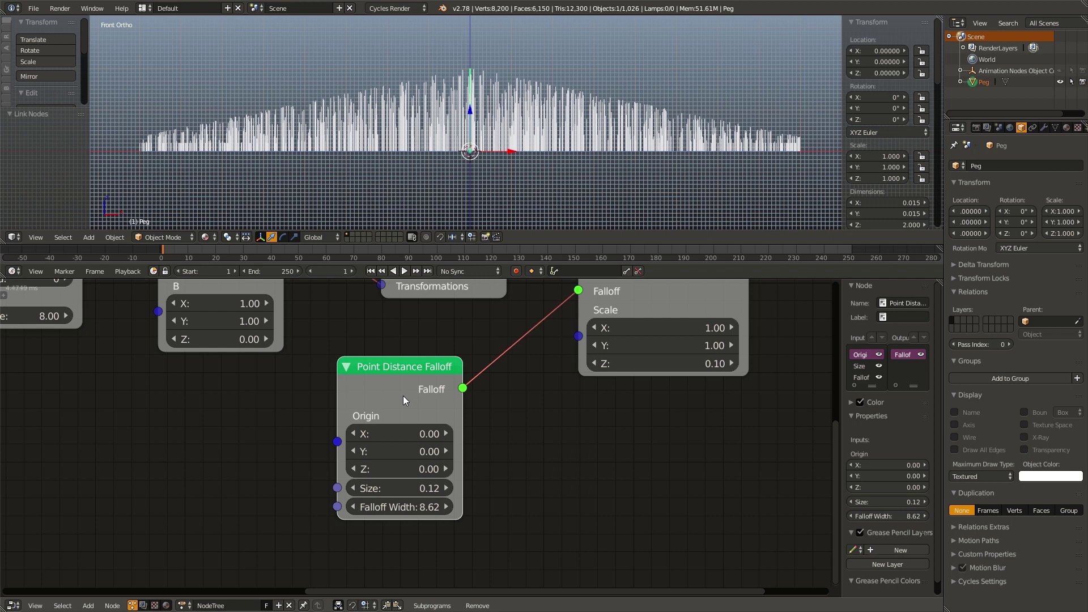
{"action": "left_click_drag", "start_coordinate": [403, 395], "coordinate": [218, 414]}
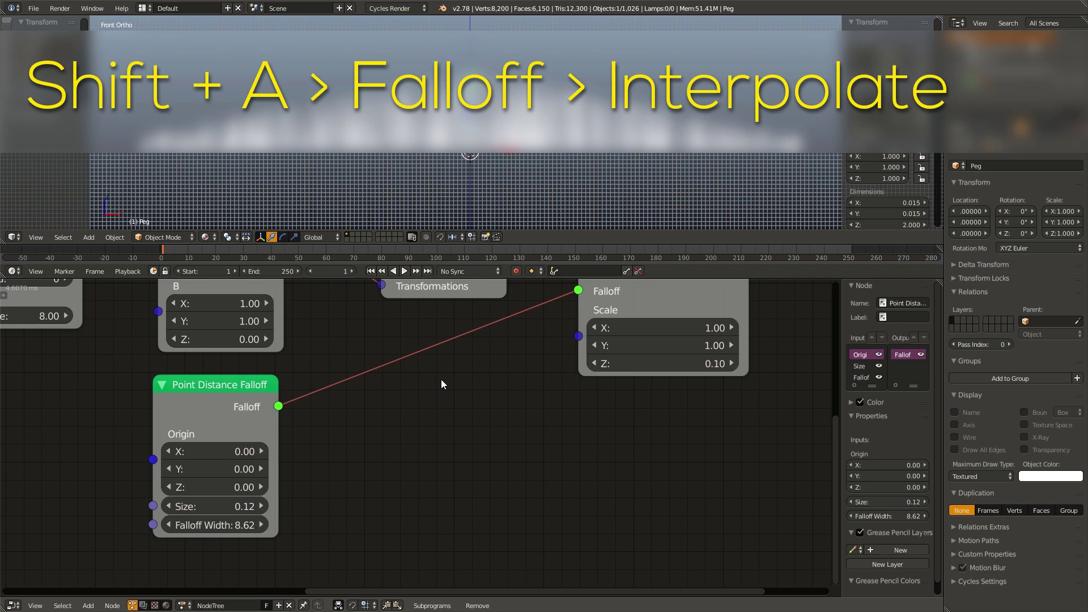
Insert an Interpolate Falloff node into the link between Point Distance Falloff and Offset Matrix
{"action": "key", "text": "shift+a"}
{"action": "mouse_move", "coordinate": [441, 380]}
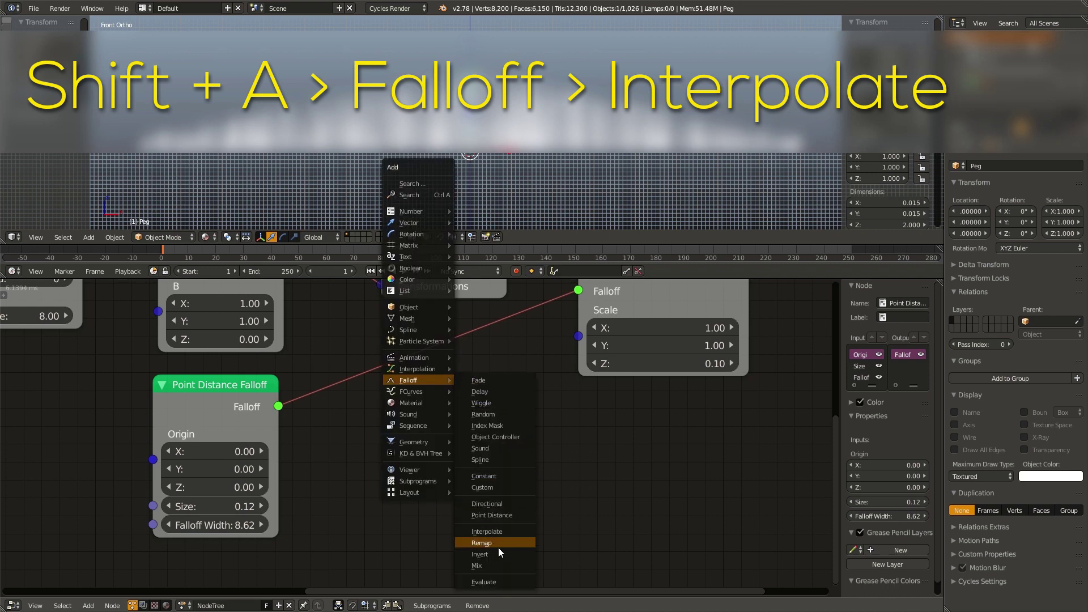
{"action": "left_click", "coordinate": [498, 533]}
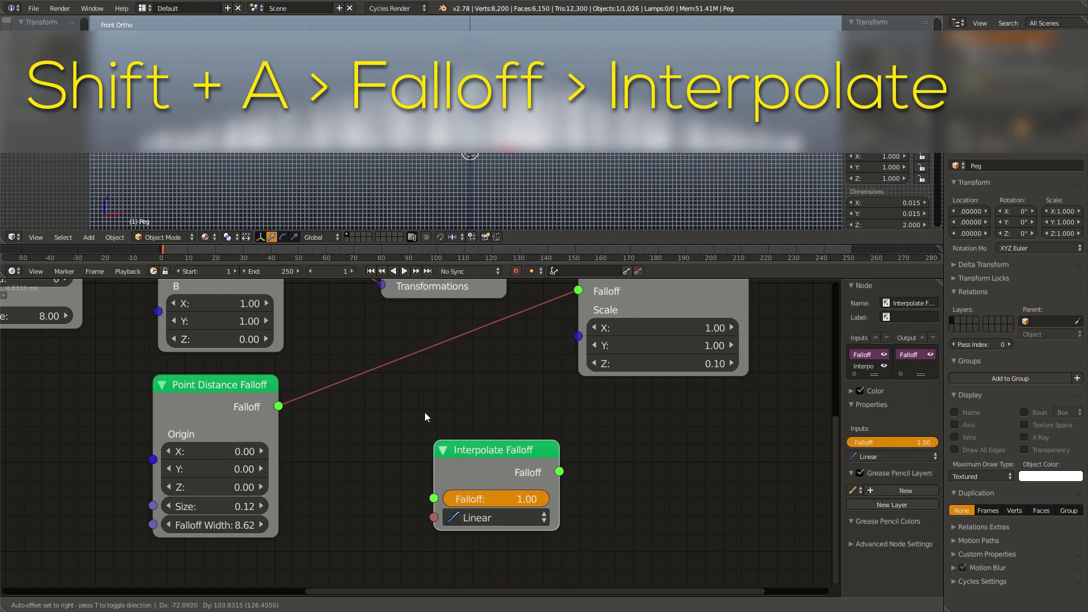
{"action": "left_click", "coordinate": [451, 416]}
Set the interpolation to Quadratic, after briefly trying the ease-in toggle and Circular
{"action": "left_click", "coordinate": [450, 424]}
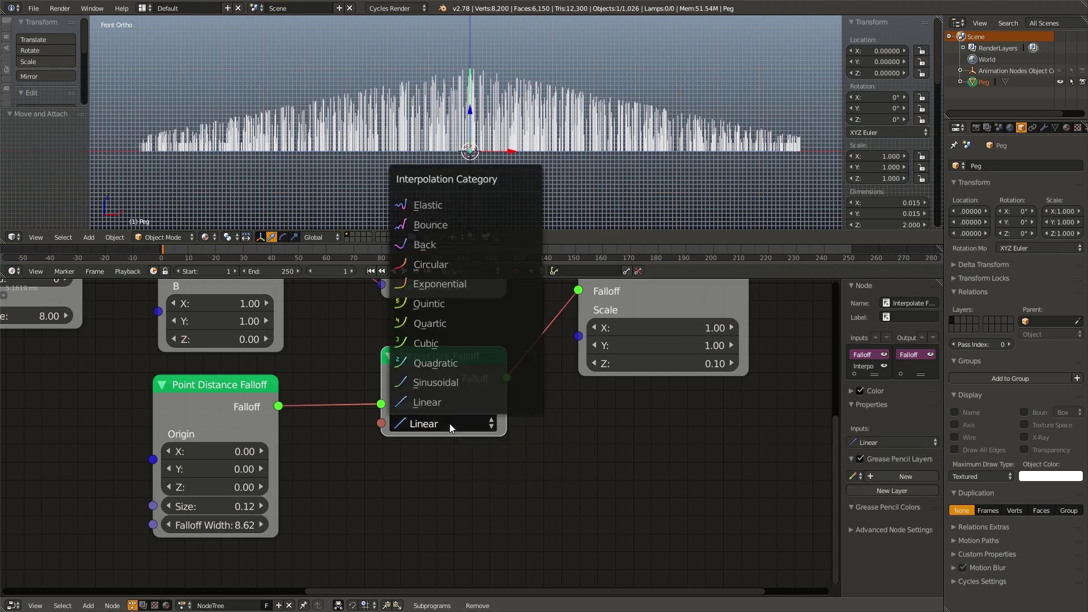
{"action": "left_click", "coordinate": [447, 363]}
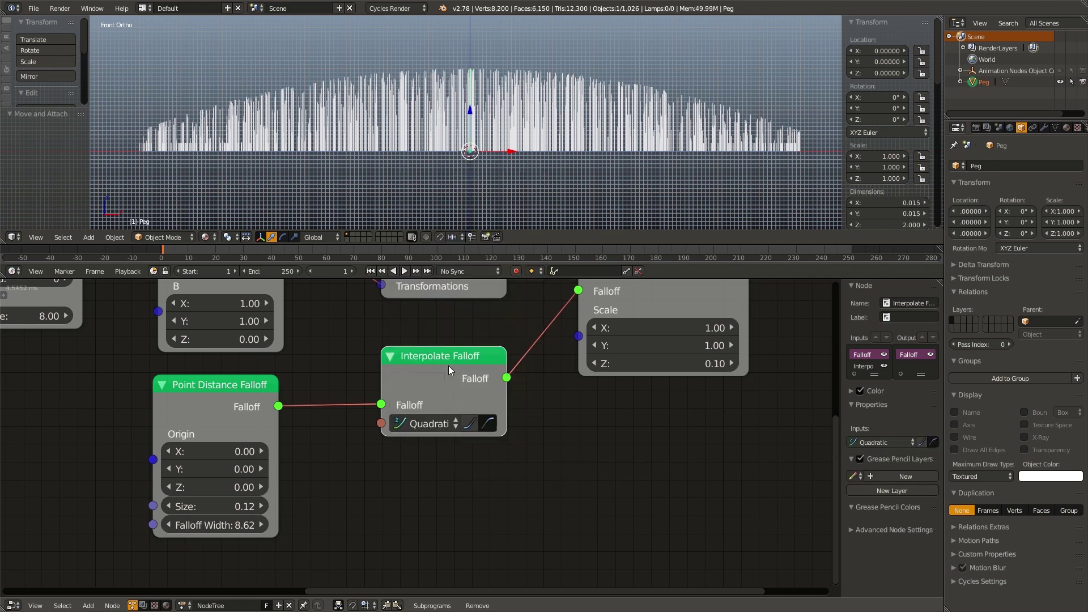
{"action": "left_click", "coordinate": [471, 423]}
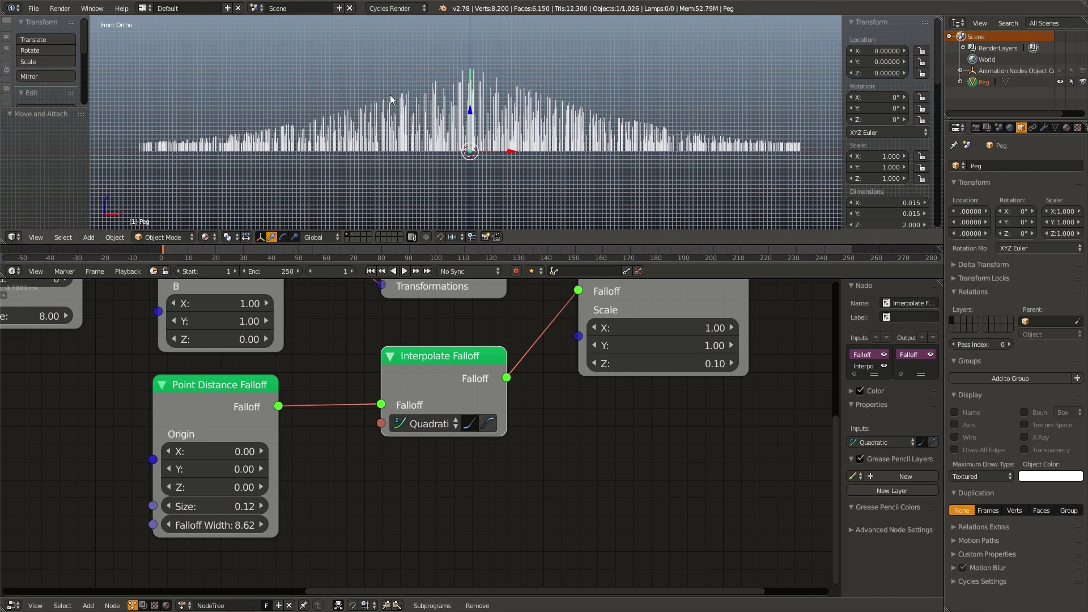
{"action": "left_click", "coordinate": [430, 424]}
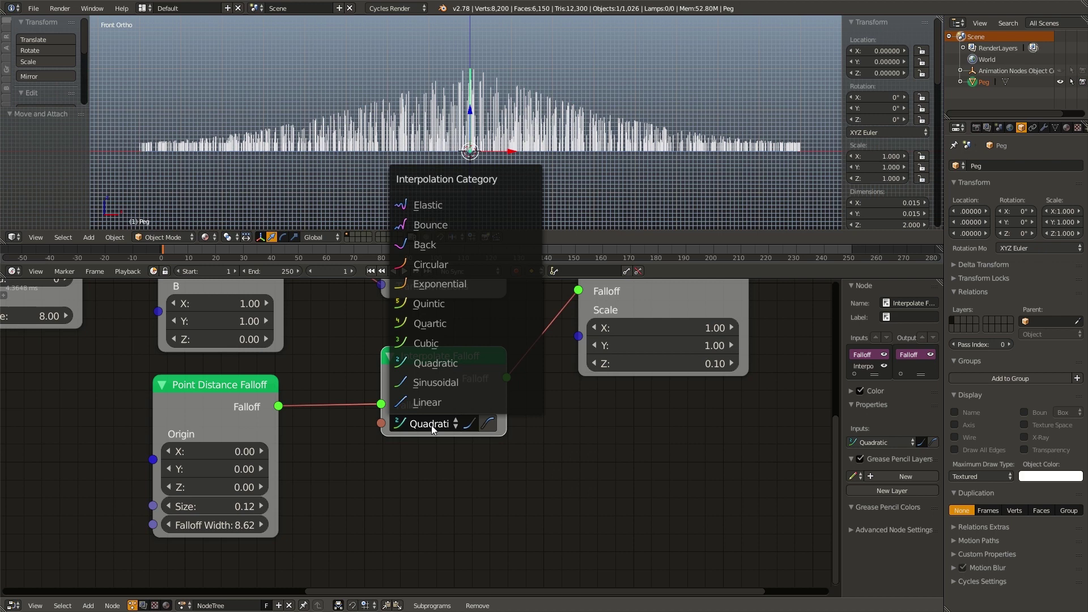
{"action": "left_click", "coordinate": [423, 265]}
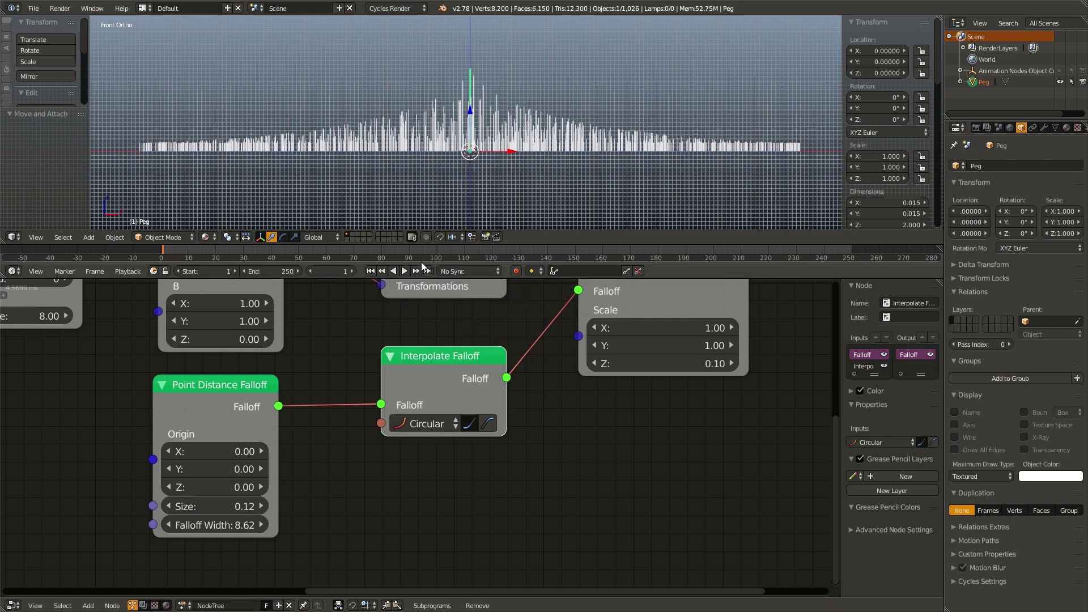
{"action": "left_click", "coordinate": [434, 423]}
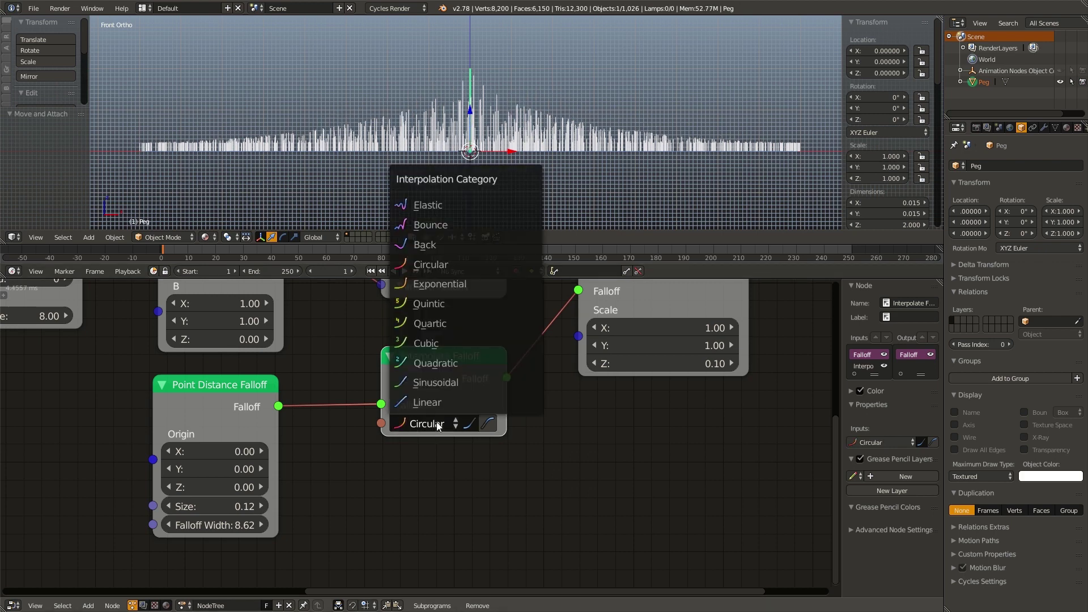
{"action": "left_click", "coordinate": [444, 365]}
{"action": "scroll", "coordinate": [236, 465], "scroll_direction": "down", "scroll_amount": 2}
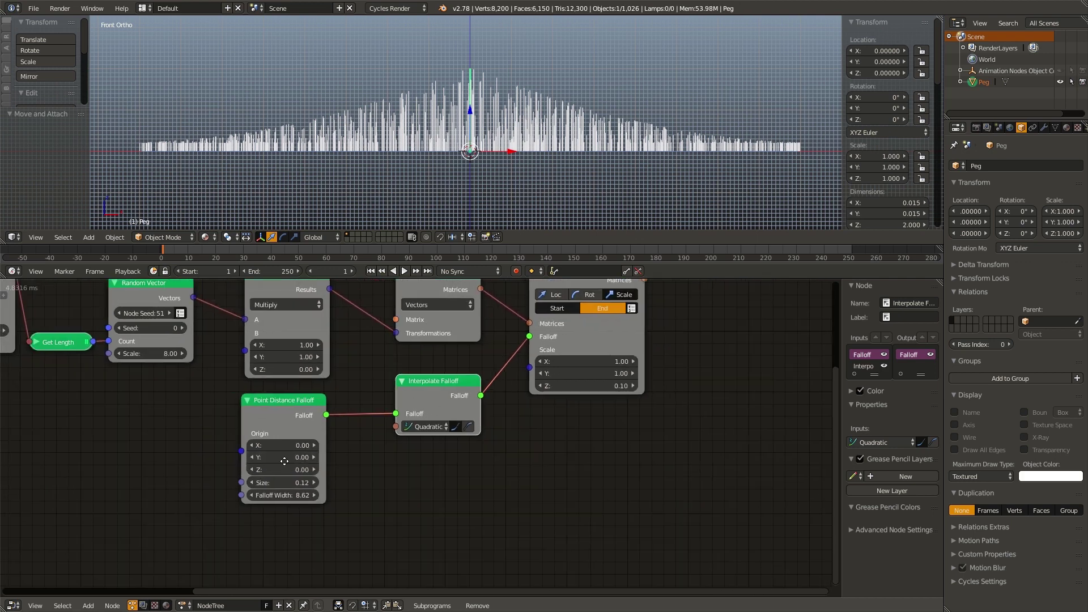
{"action": "middle_click_drag", "start_coordinate": [236, 465], "coordinate": [420, 452]}
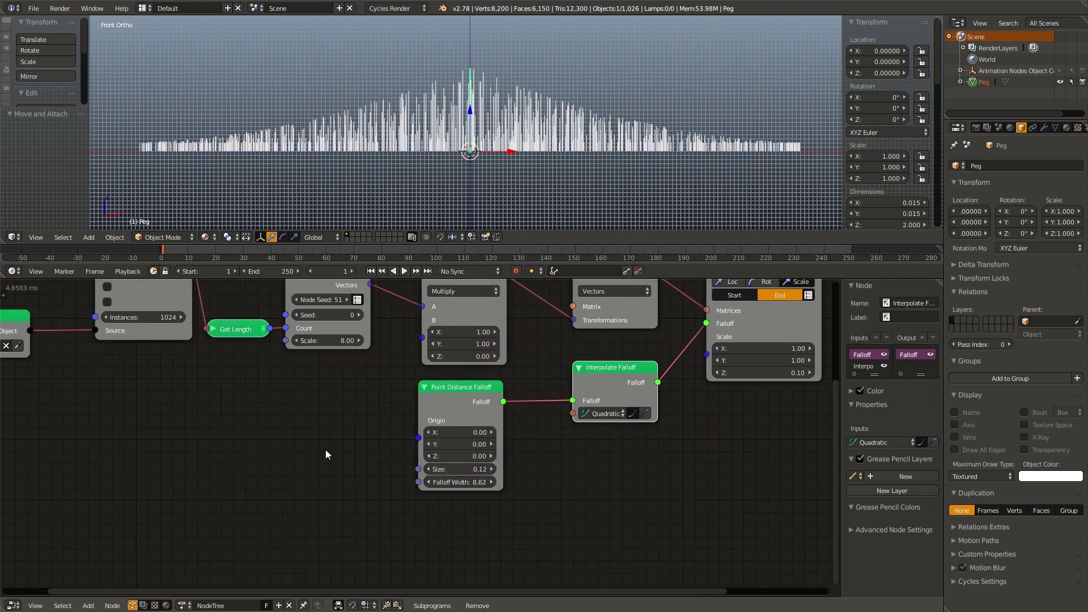
{"action": "scroll", "coordinate": [327, 452], "scroll_direction": "down", "scroll_amount": 2}
{"action": "middle_click_drag", "start_coordinate": [327, 452], "coordinate": [417, 405]}
Add a Bake Sound node, zoom onto it and move it to the left
{"action": "key", "text": "shift+a"}
{"action": "mouse_move", "coordinate": [386, 426]}
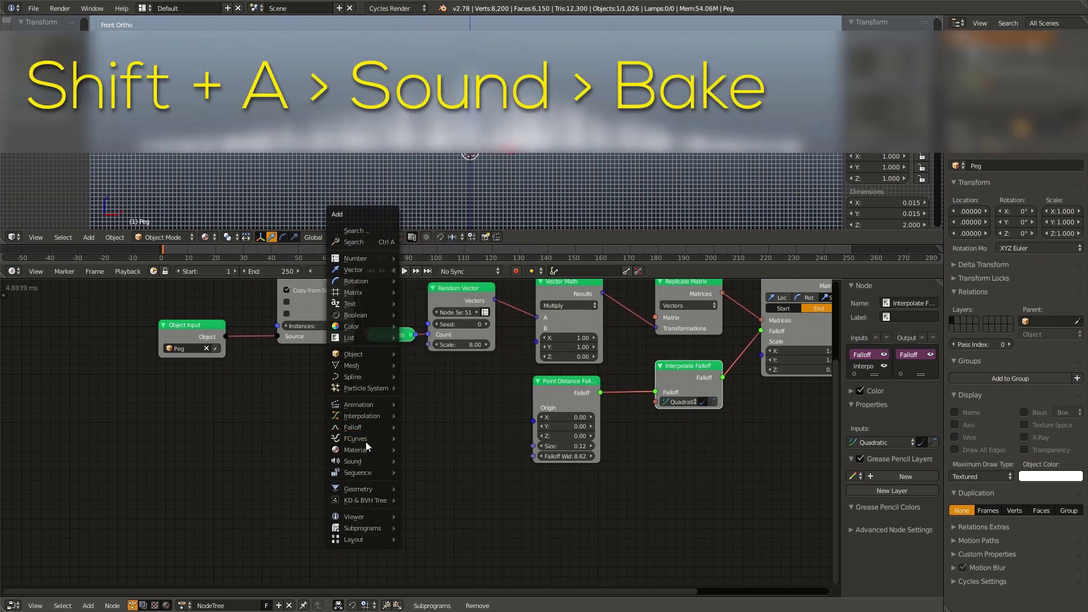
{"action": "mouse_move", "coordinate": [360, 461]}
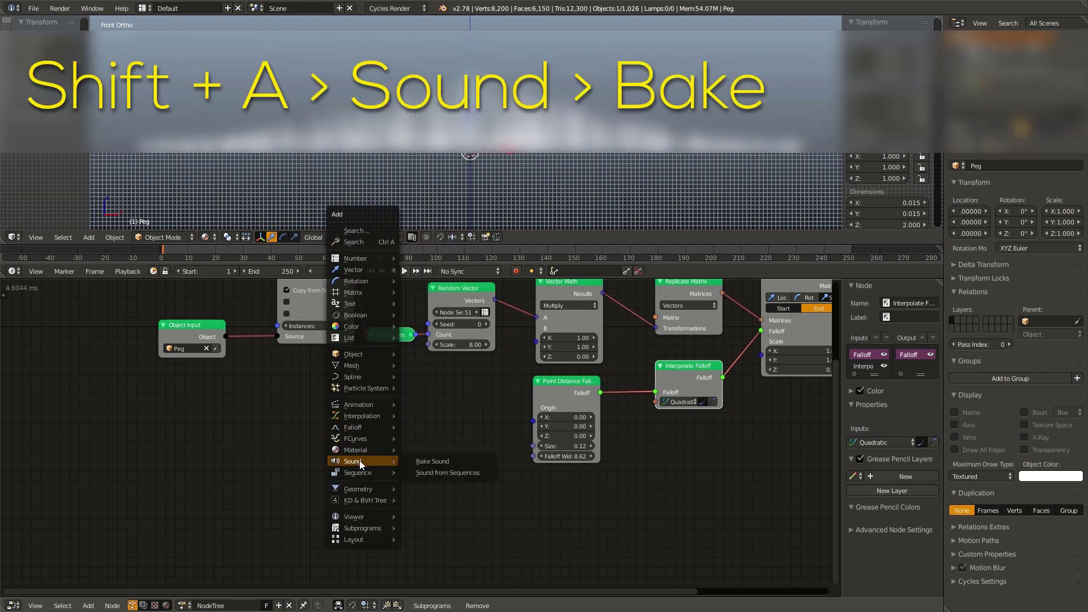
{"action": "left_click", "coordinate": [422, 464]}
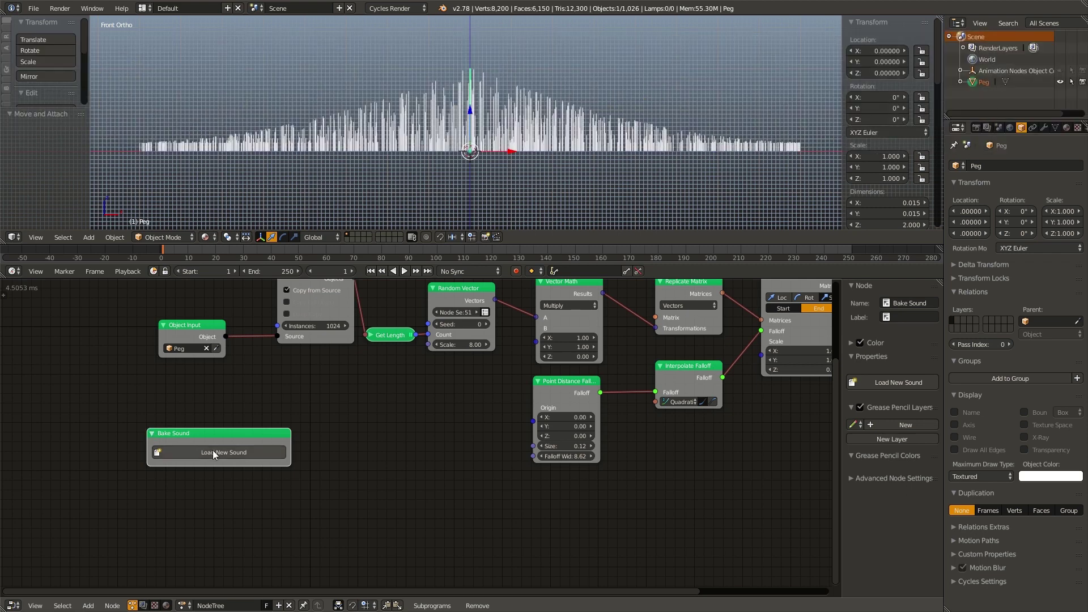
{"action": "key", "text": "KP_Decimal"}
{"action": "key", "text": "g"}
{"action": "left_click", "coordinate": [350, 423]}
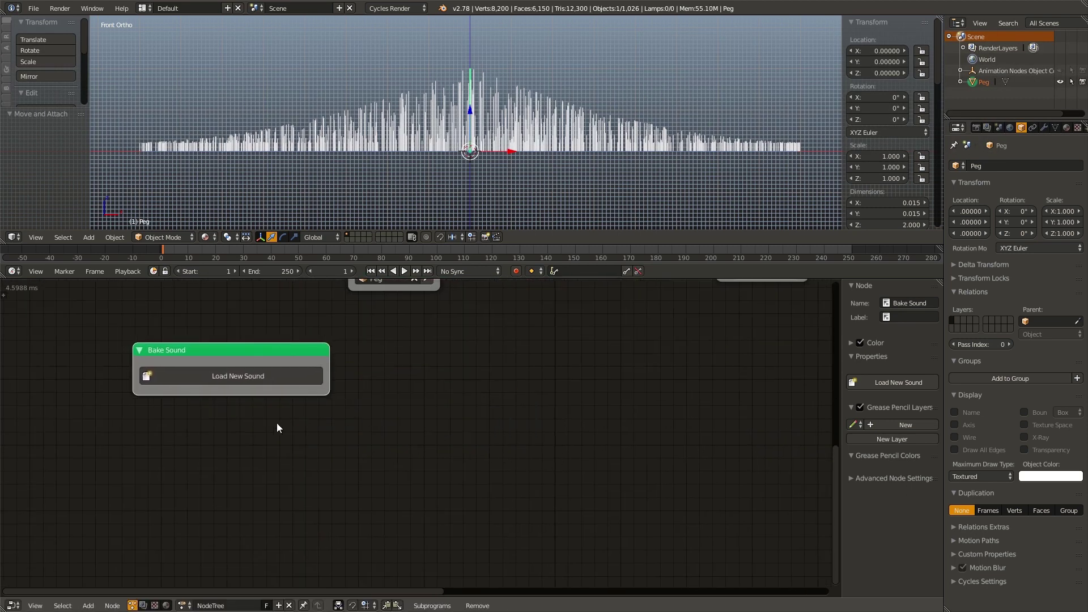
Place the Bake Sound node near the Object and Source nodes and browse the Desktop for a sound file
{"action": "middle_click_drag", "start_coordinate": [279, 428], "coordinate": [537, 496]}
{"action": "key", "text": "g"}
{"action": "left_click", "coordinate": [468, 506]}
{"action": "scroll", "coordinate": [448, 474], "scroll_direction": "left", "scroll_amount": 3, "text": "ctrl"}
{"action": "scroll", "coordinate": [447, 474], "scroll_direction": "up", "scroll_amount": 2}
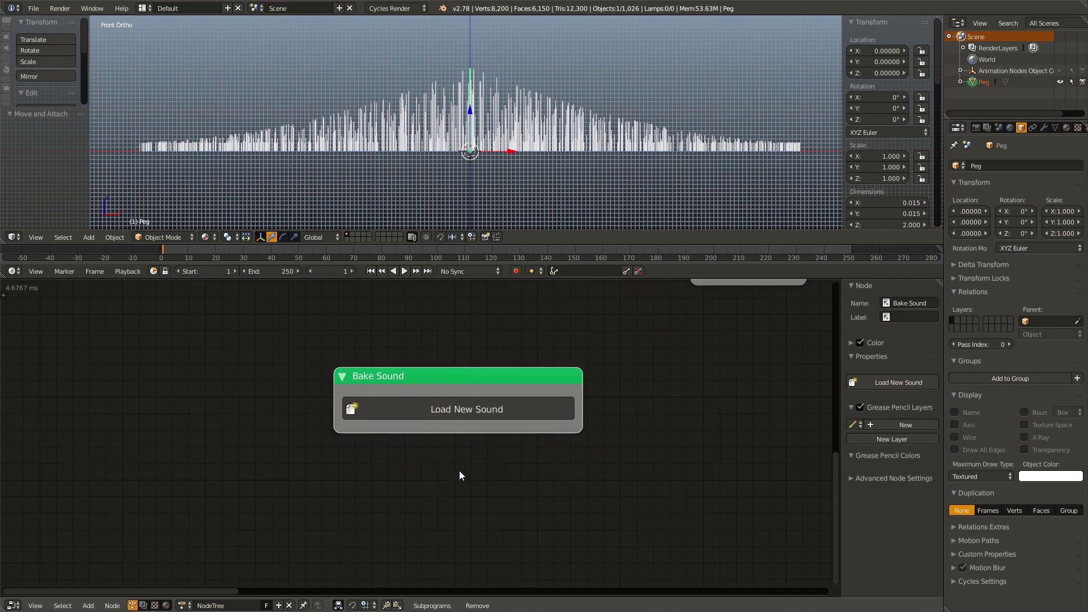
{"action": "left_click", "coordinate": [456, 412]}
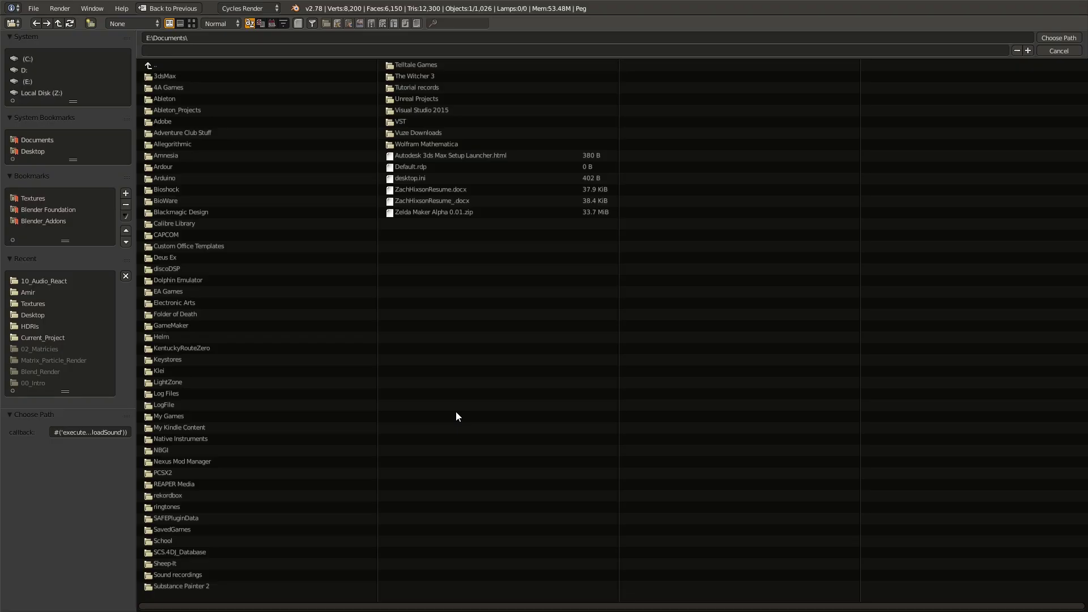
{"action": "left_click", "coordinate": [42, 152]}
{"action": "double_click", "coordinate": [170, 76]}
{"action": "double_click", "coordinate": [206, 99]}
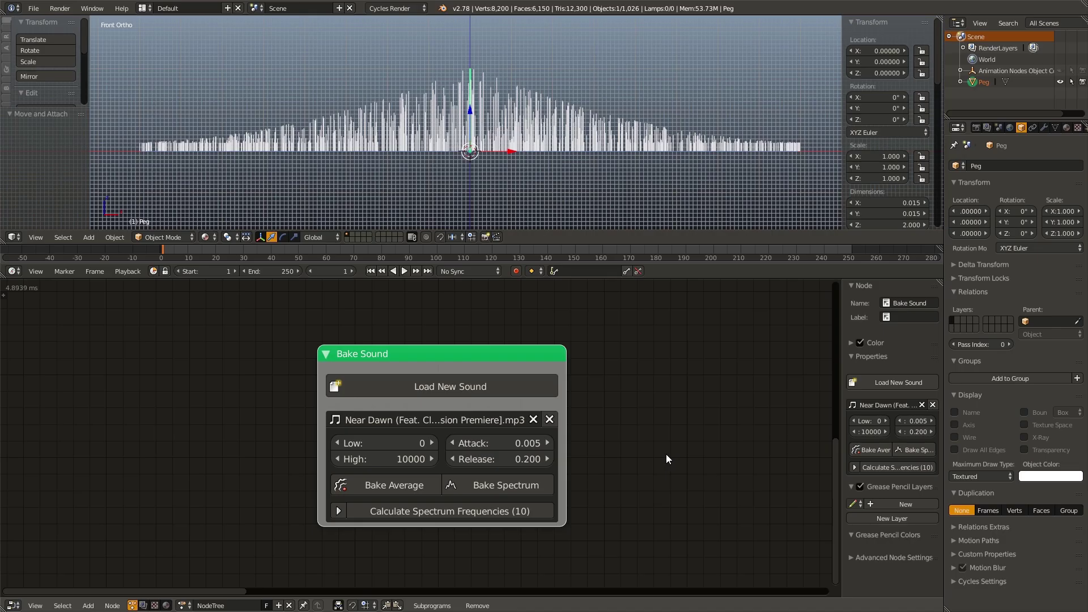
{"action": "key", "text": "alt+a"}
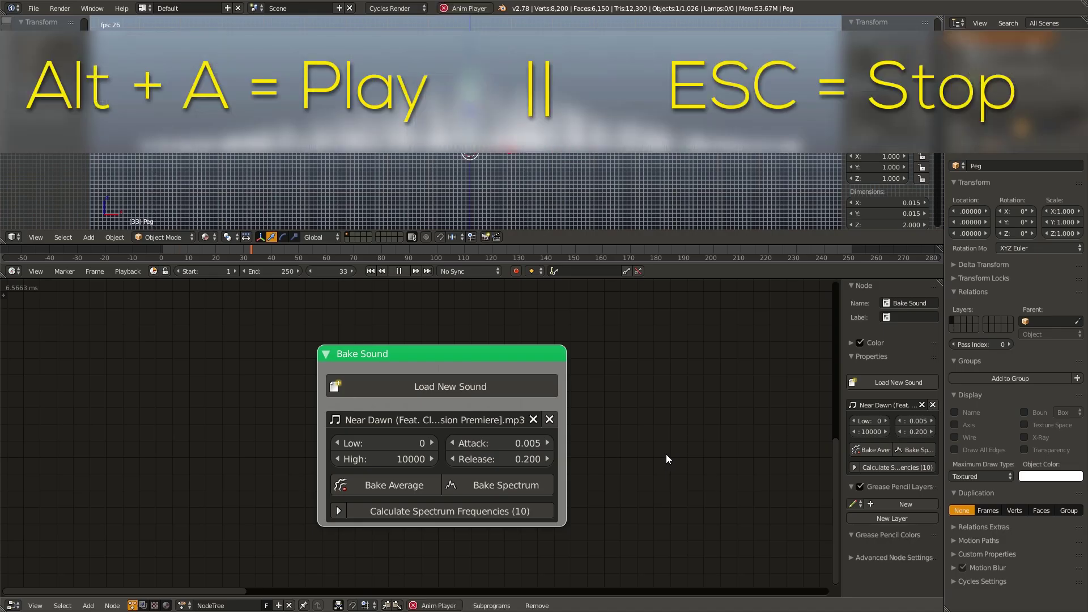
{"action": "key", "text": "Escape"}
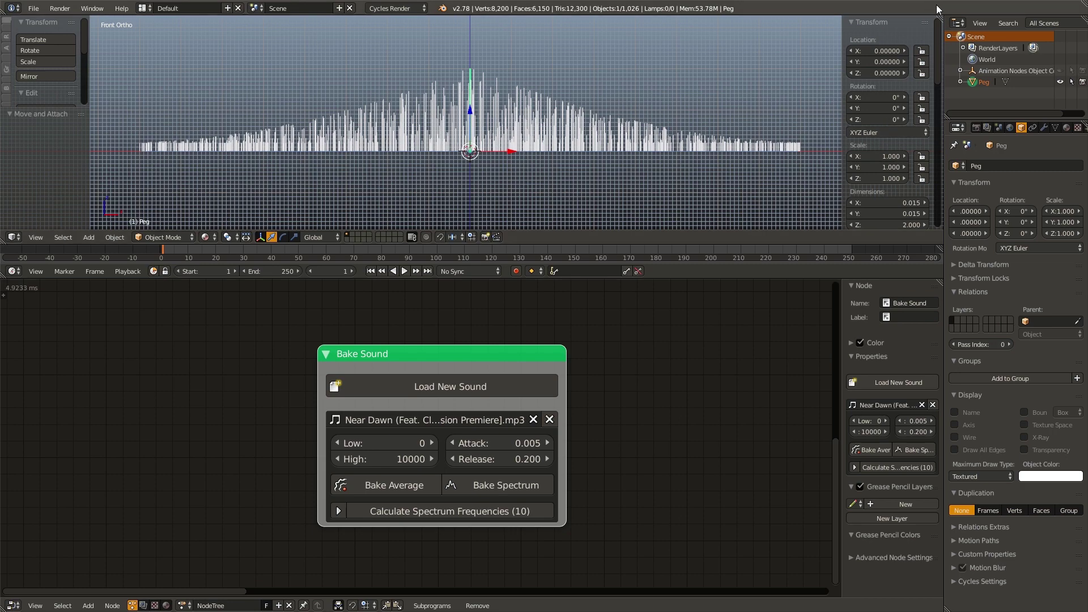
Split the 3D view and make the right half a Video Sequencer
{"action": "left_click_drag", "start_coordinate": [840, 18], "coordinate": [442, 61]}
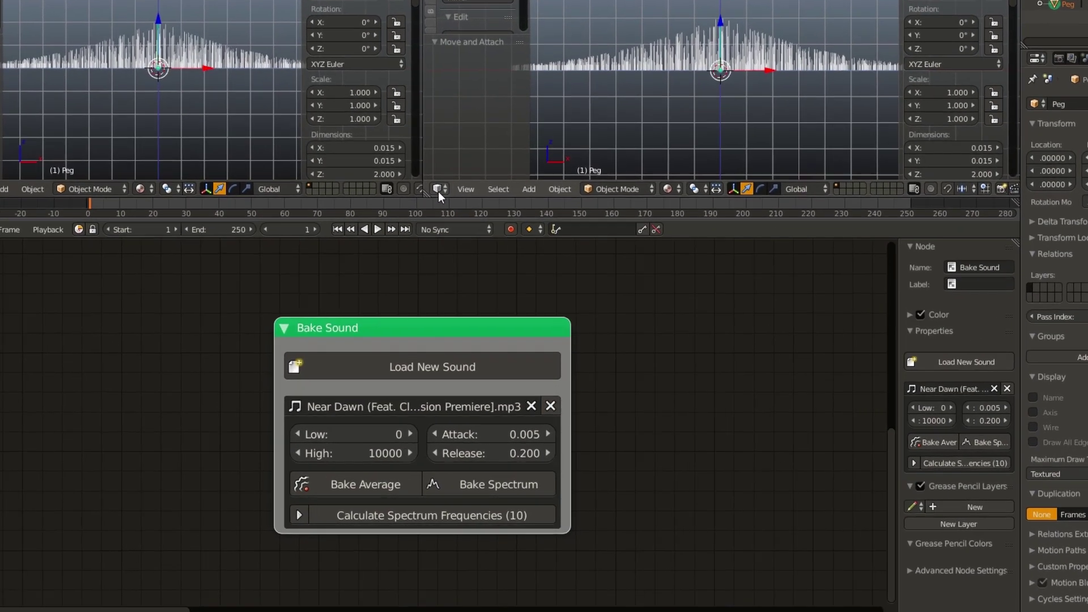
{"action": "left_click", "coordinate": [456, 238]}
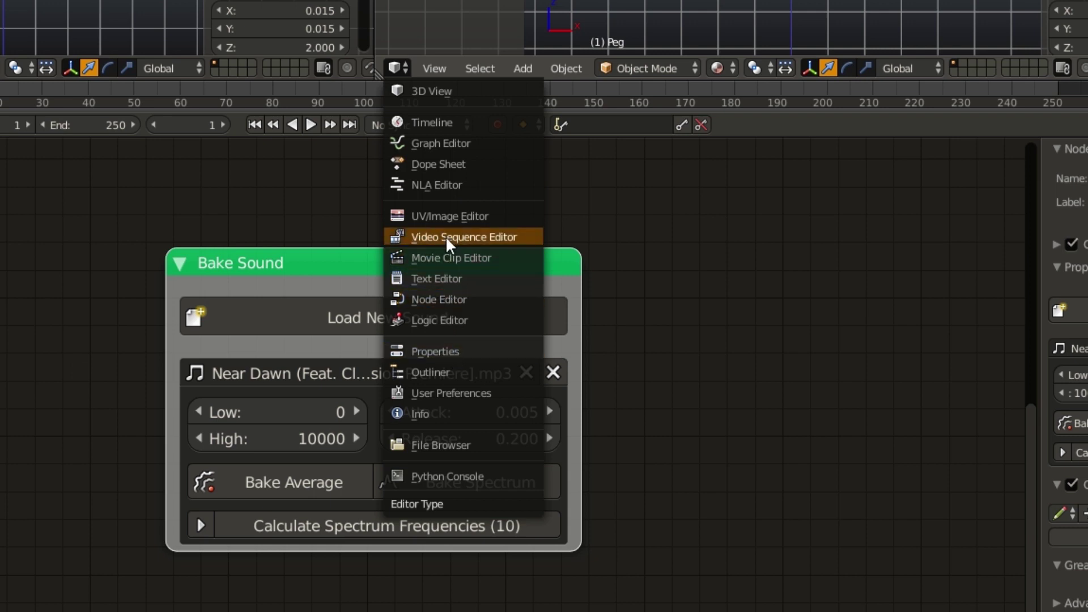
{"action": "left_click", "coordinate": [446, 236]}
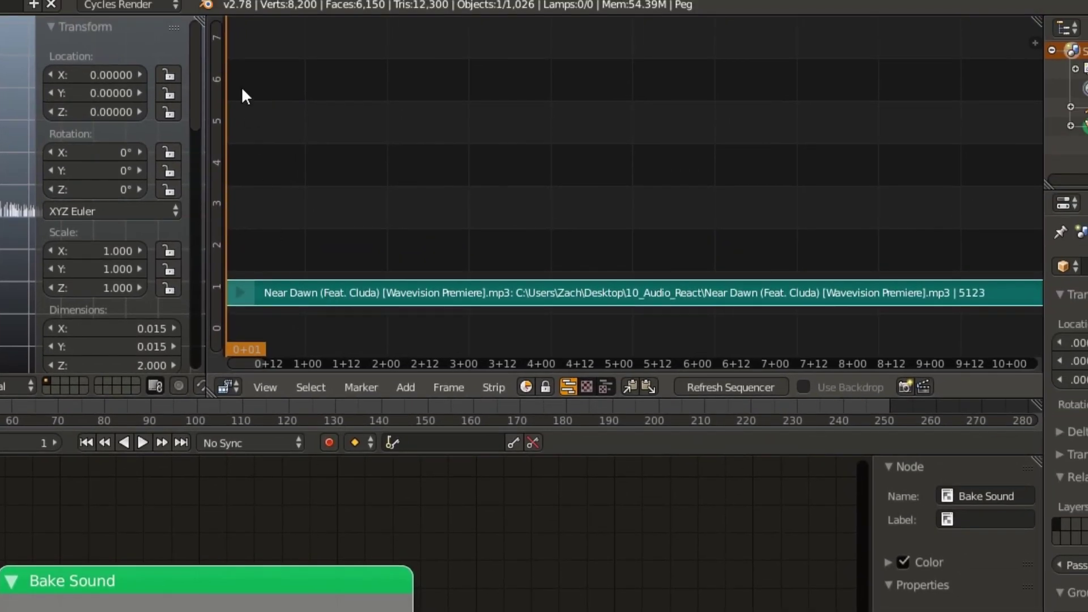
{"action": "left_click_drag", "start_coordinate": [213, 25], "coordinate": [230, 302]}
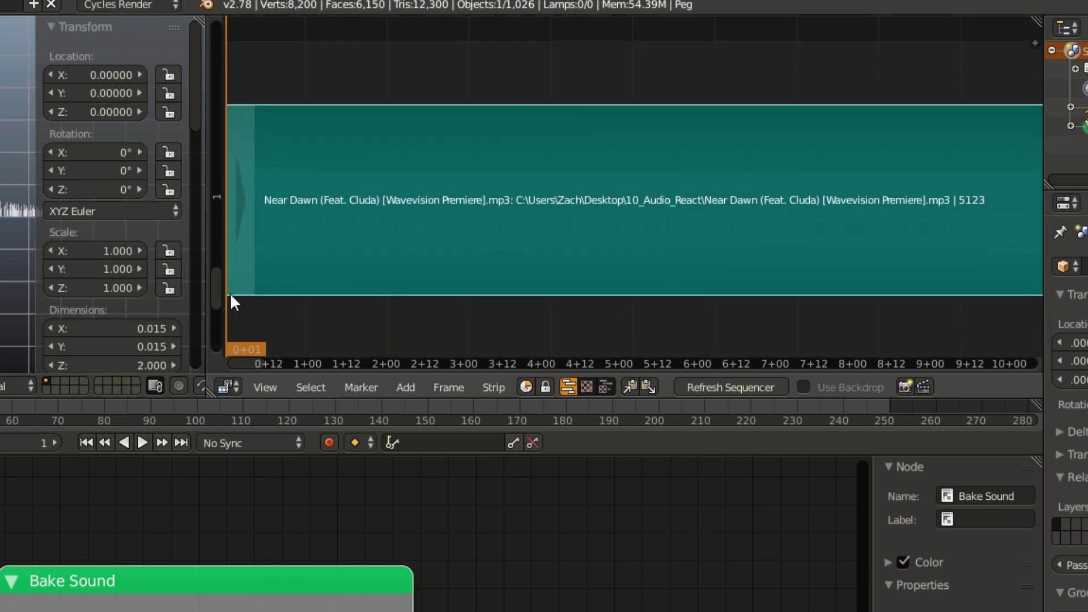
Turn on waveform drawing for sound strips in the sequencer
{"action": "left_click", "coordinate": [274, 382]}
{"action": "mouse_move", "coordinate": [307, 226]}
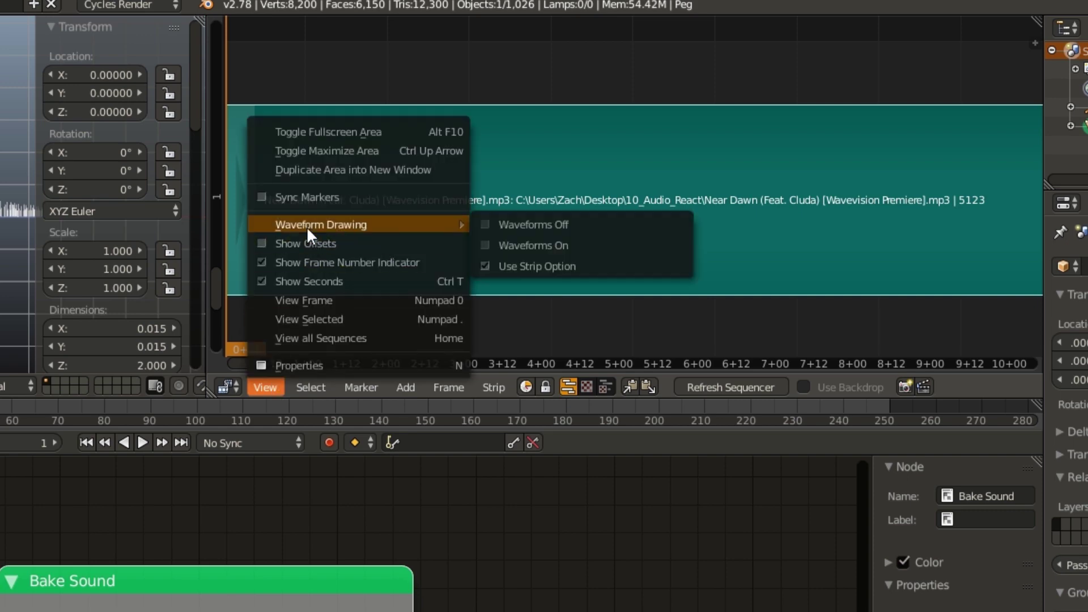
{"action": "left_click", "coordinate": [543, 244]}
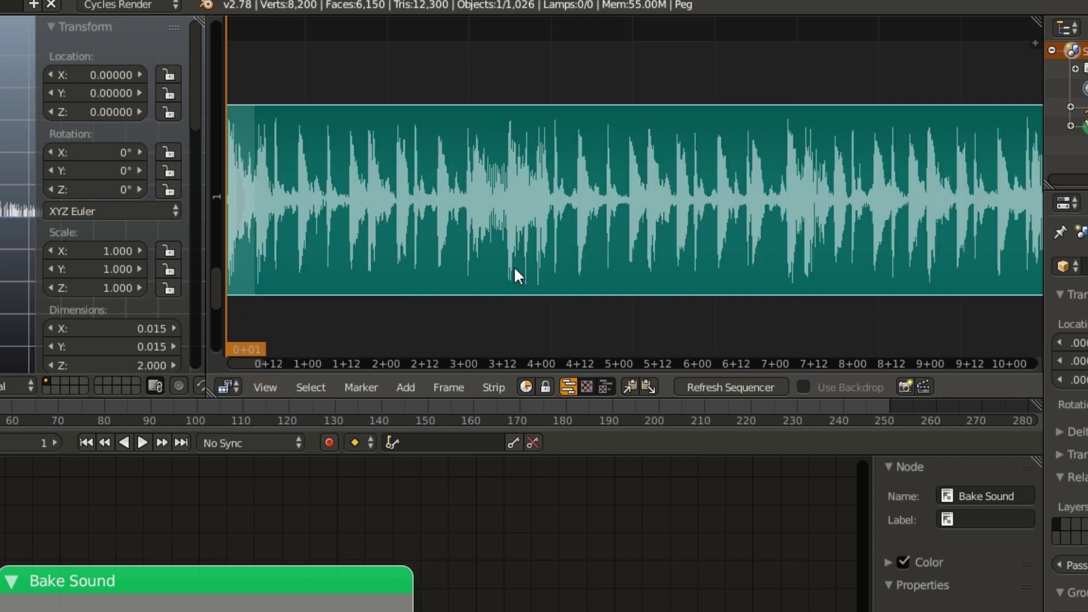
{"action": "scroll", "coordinate": [514, 266], "scroll_direction": "down", "scroll_amount": 3}
{"action": "scroll", "coordinate": [518, 236], "scroll_direction": "down", "scroll_amount": 3}
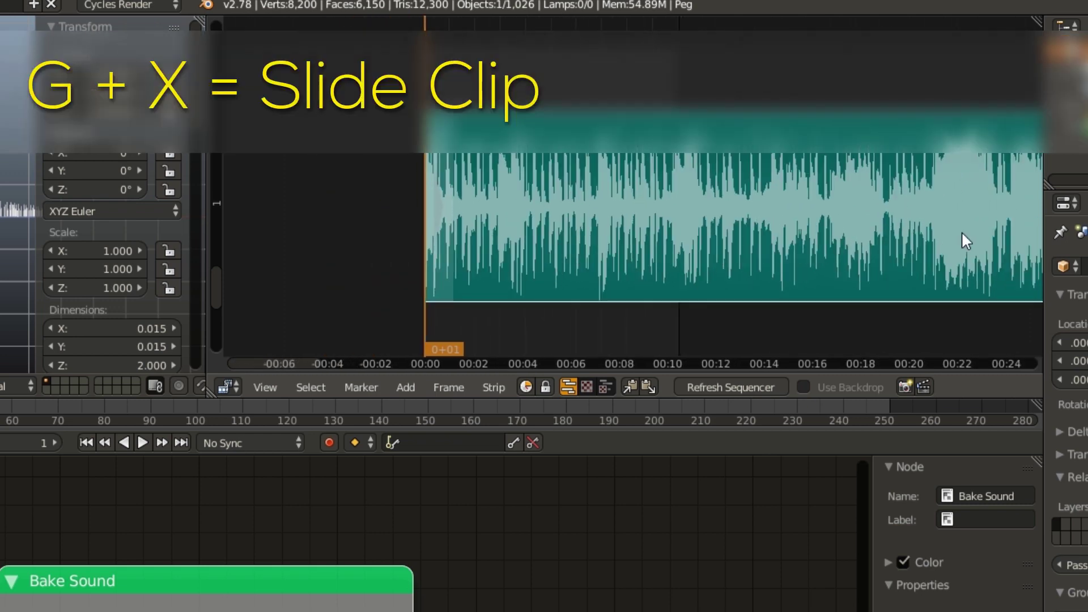
Slide the sound strip left along X, preview playback, then start joining the top areas
{"action": "key", "text": "g"}
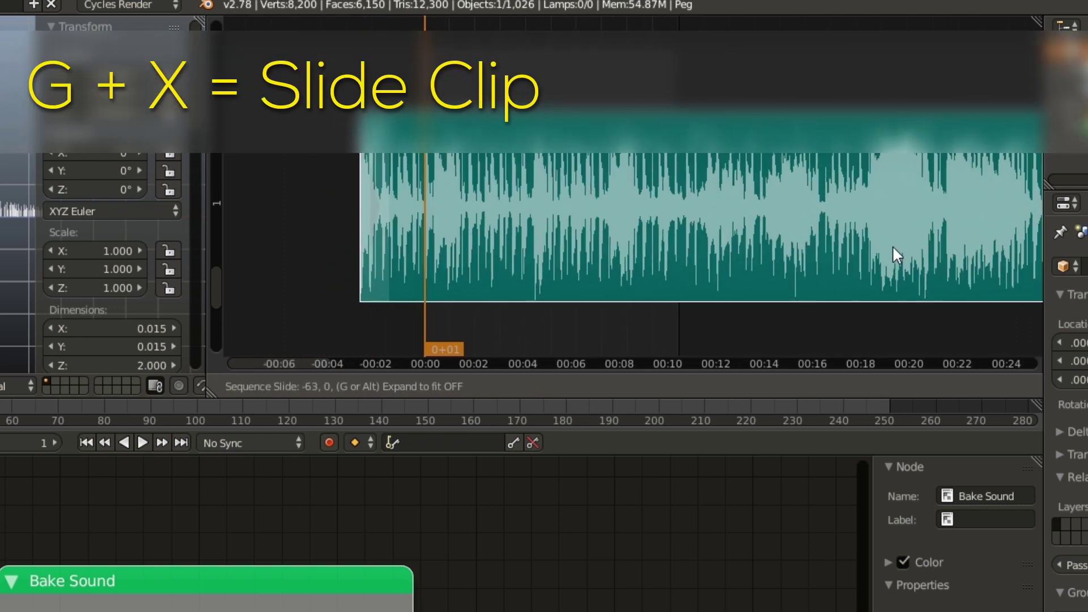
{"action": "key", "text": "x"}
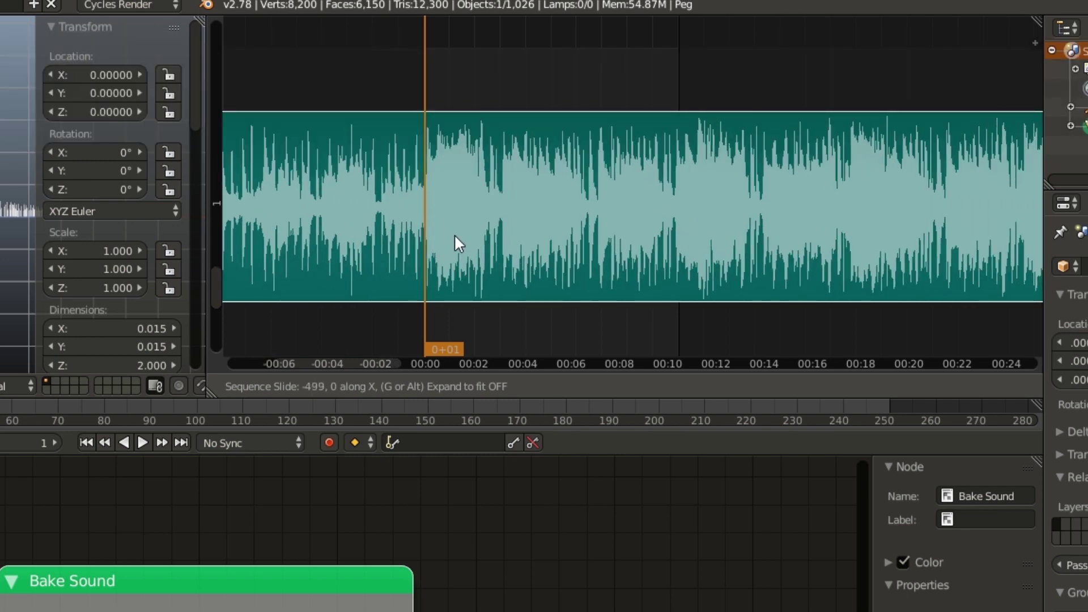
{"action": "left_click", "coordinate": [454, 244]}
{"action": "key", "text": "alt+a"}
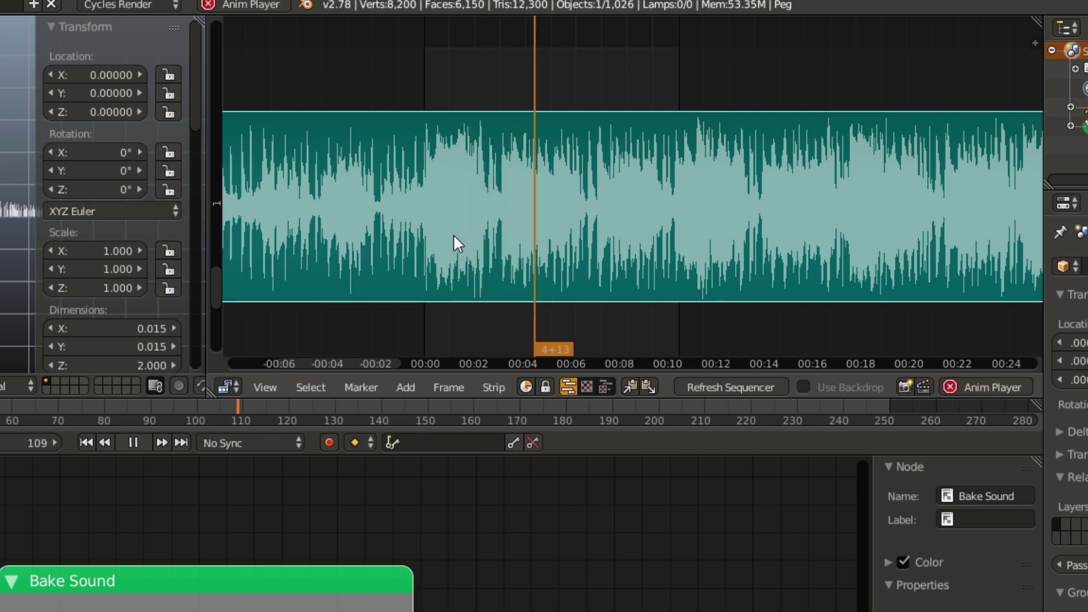
{"action": "key", "text": "Escape"}
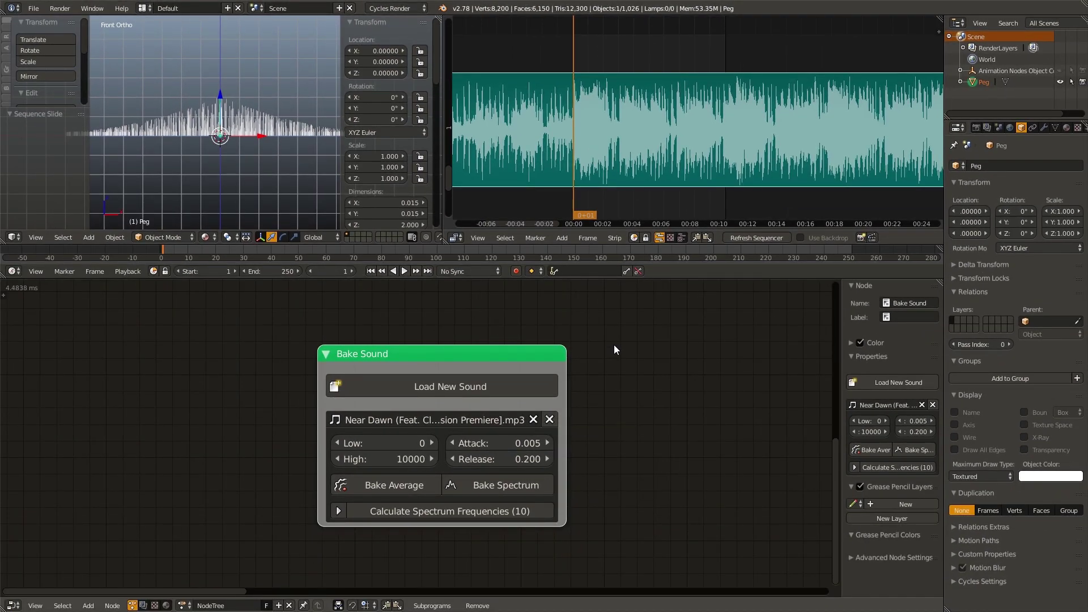
{"action": "right_click", "coordinate": [442, 178]}
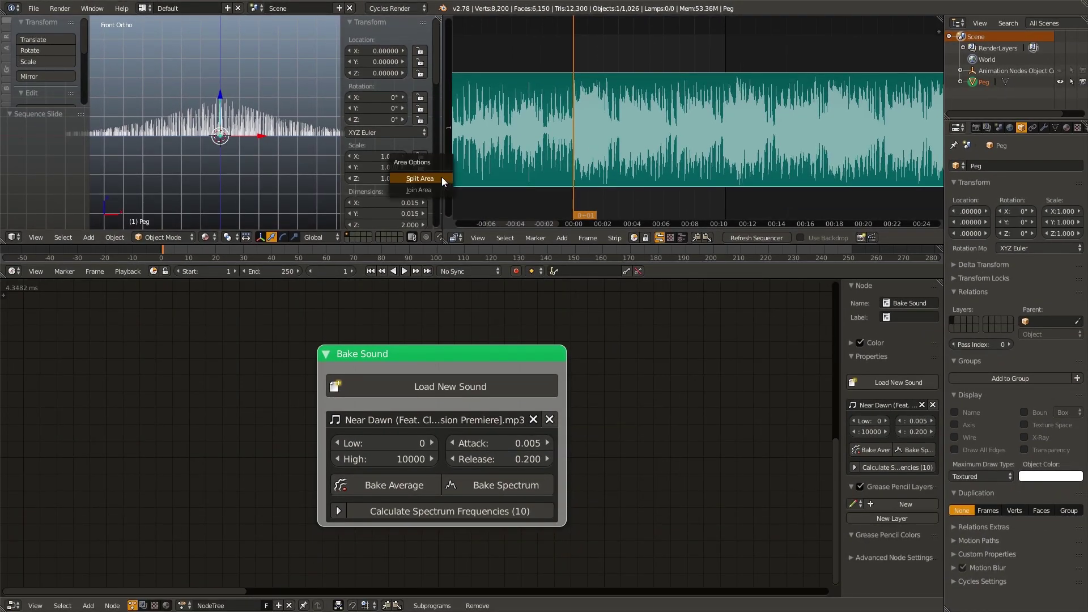
{"action": "left_click", "coordinate": [419, 190]}
Merge the sequencer into the 3D view so it fills the top area
{"action": "left_click", "coordinate": [586, 174]}
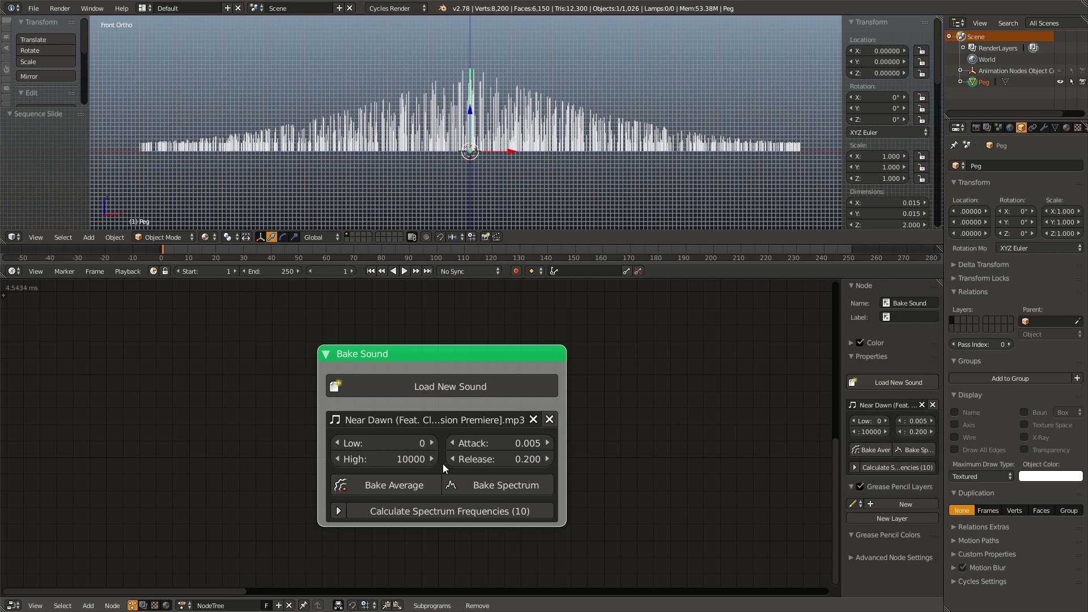
Bake the Average and then the Spectrum data in the Bake Sound node
{"action": "left_click", "coordinate": [414, 487]}
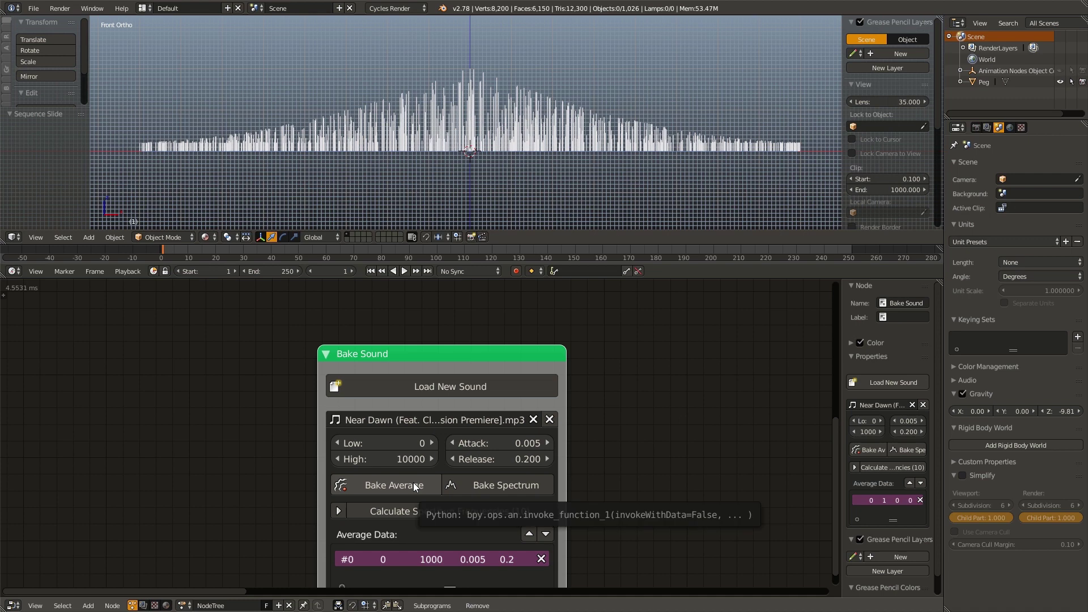
{"action": "scroll", "coordinate": [494, 417], "scroll_direction": "down", "scroll_amount": 3}
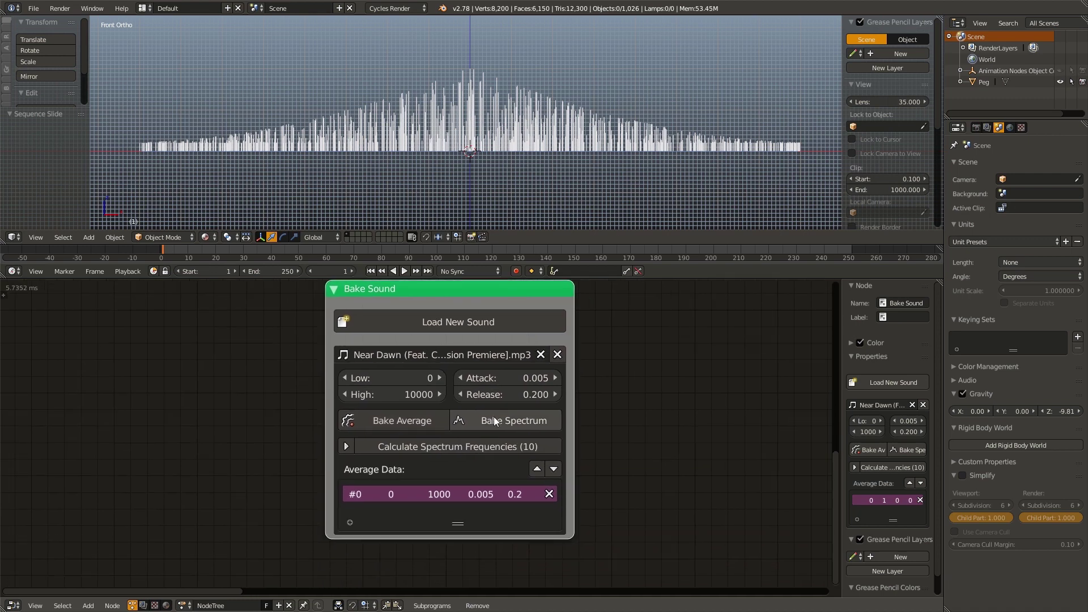
{"action": "left_click", "coordinate": [494, 417]}
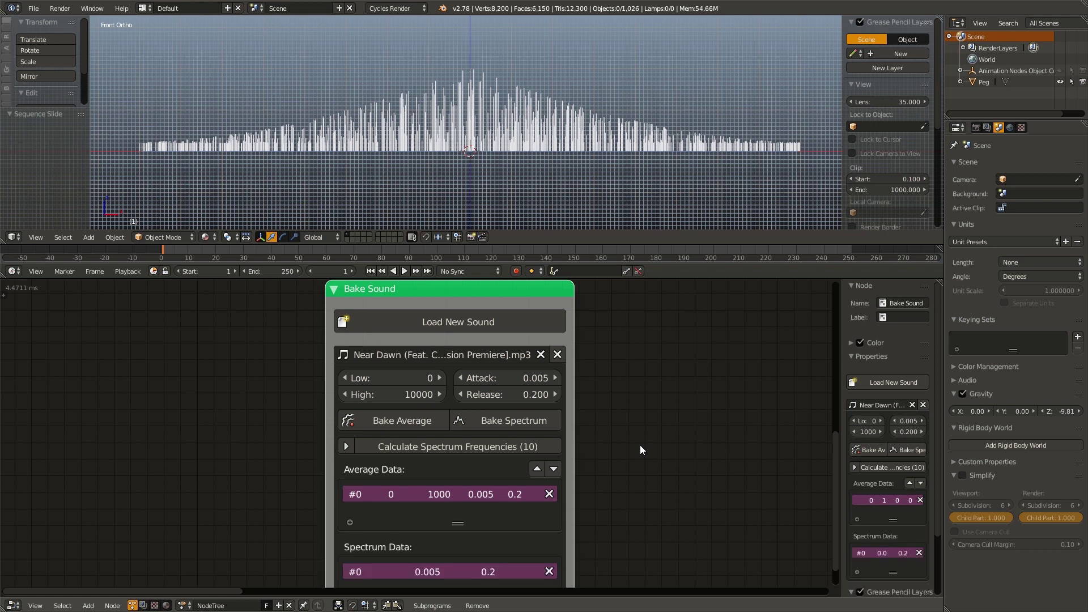
{"action": "scroll", "coordinate": [640, 450], "scroll_direction": "down", "scroll_amount": 1}
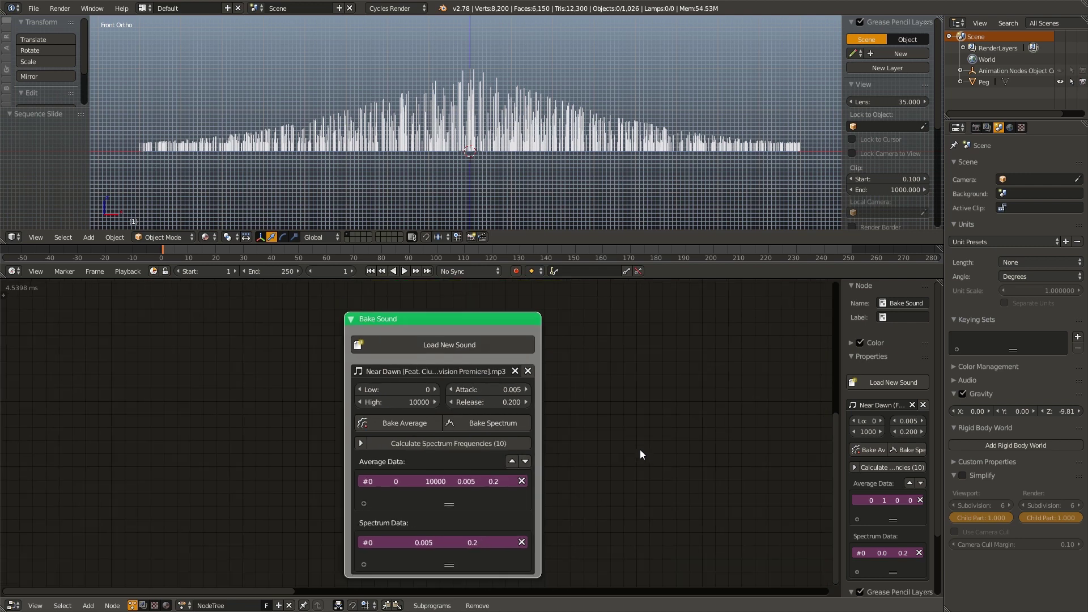
Undo the last change, then move Offset Matrix and Object Matrix Output right to make room
{"action": "key", "text": "ctrl+z"}
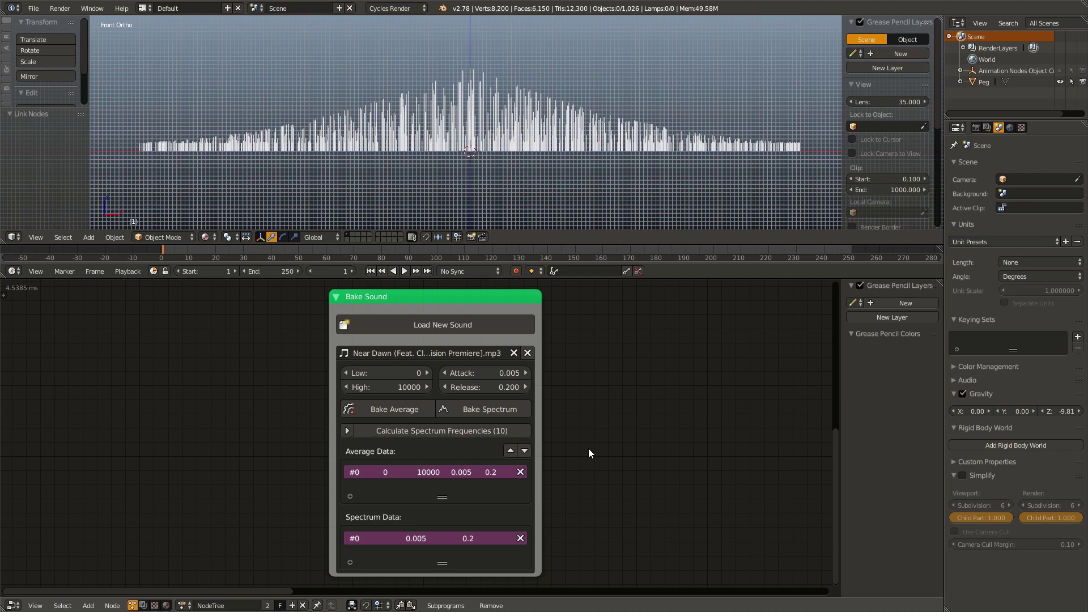
{"action": "scroll", "coordinate": [588, 448], "scroll_direction": "down", "scroll_amount": 1}
{"action": "scroll", "coordinate": [642, 423], "scroll_direction": "down", "scroll_amount": 1}
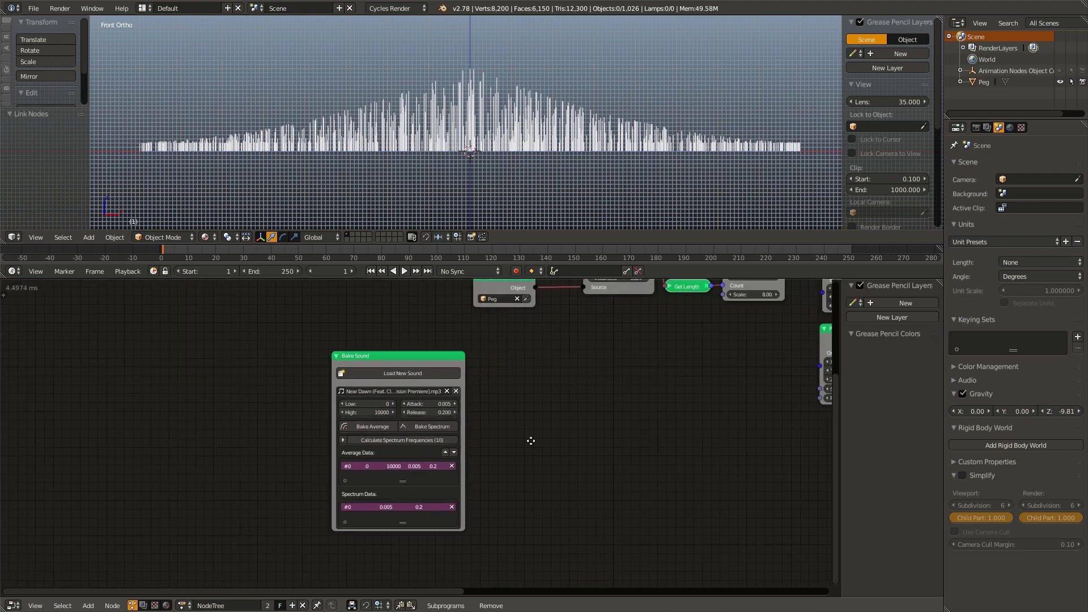
{"action": "middle_click_drag", "start_coordinate": [838, 360], "coordinate": [443, 416]}
{"action": "scroll", "coordinate": [443, 416], "scroll_direction": "down", "scroll_amount": 1}
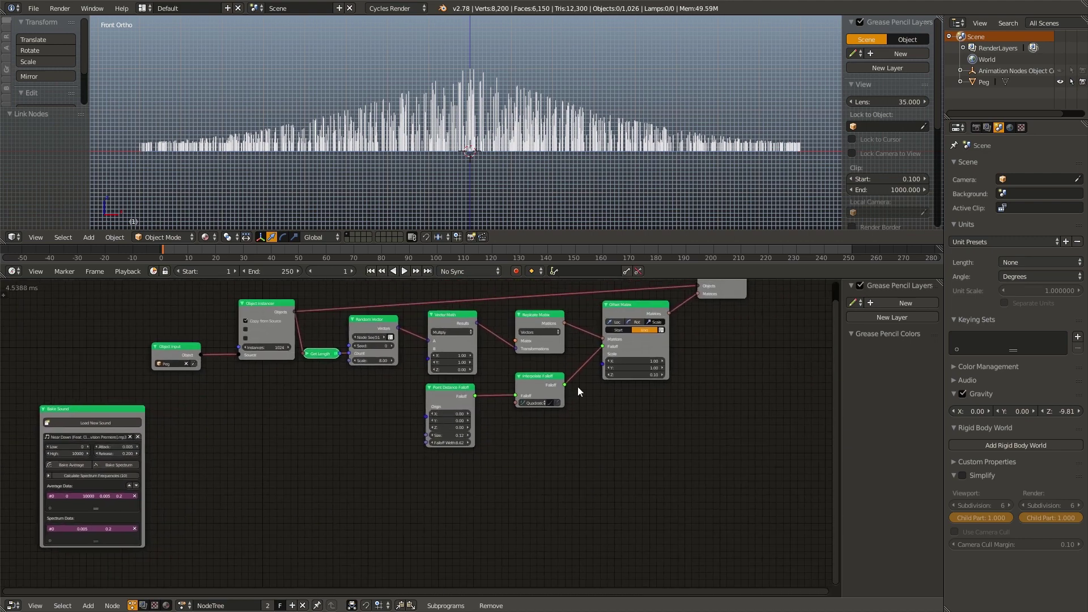
{"action": "middle_click_drag", "start_coordinate": [577, 387], "coordinate": [484, 382]}
{"action": "scroll", "coordinate": [485, 382], "scroll_direction": "up", "scroll_amount": 1}
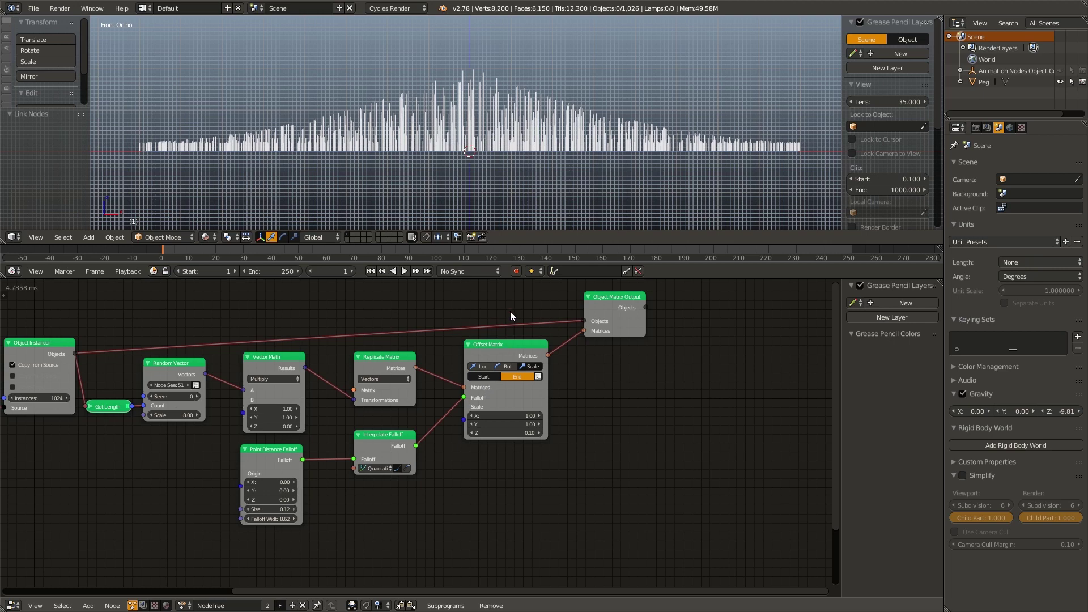
{"action": "key", "text": "b"}
{"action": "left_click_drag", "start_coordinate": [509, 299], "coordinate": [603, 439]}
{"action": "key", "text": "g"}
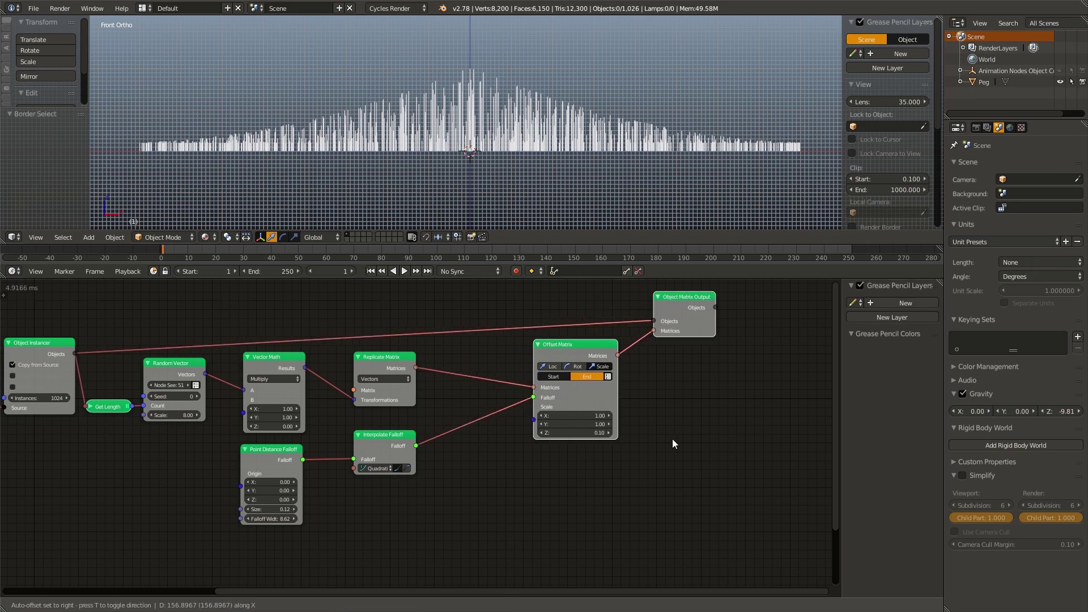
{"action": "left_click", "coordinate": [747, 445]}
{"action": "scroll", "coordinate": [478, 507], "scroll_direction": "up", "scroll_amount": 1}
{"action": "scroll", "coordinate": [479, 507], "scroll_direction": "up", "scroll_amount": 3}
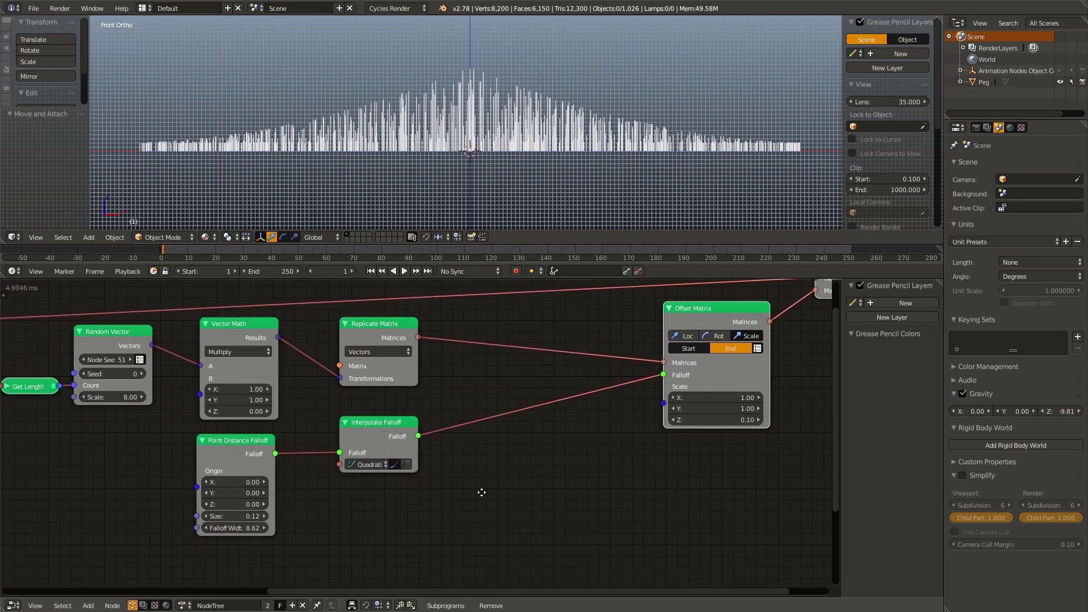
Add a Sound Falloff node below the Interpolate Falloff
{"action": "key", "text": "shift+a"}
{"action": "mouse_move", "coordinate": [533, 448]}
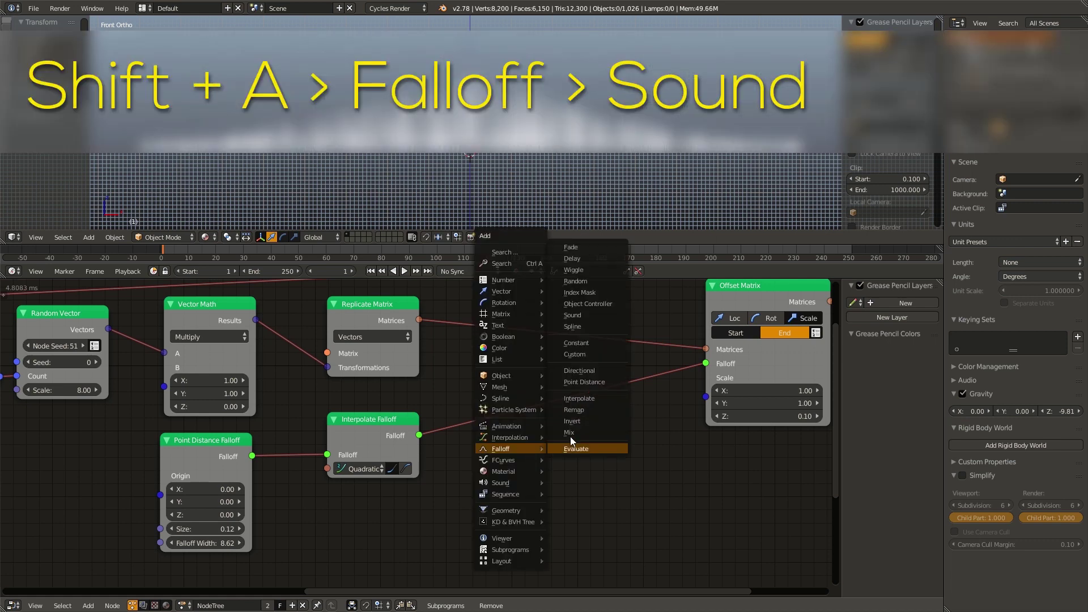
{"action": "left_click", "coordinate": [587, 314]}
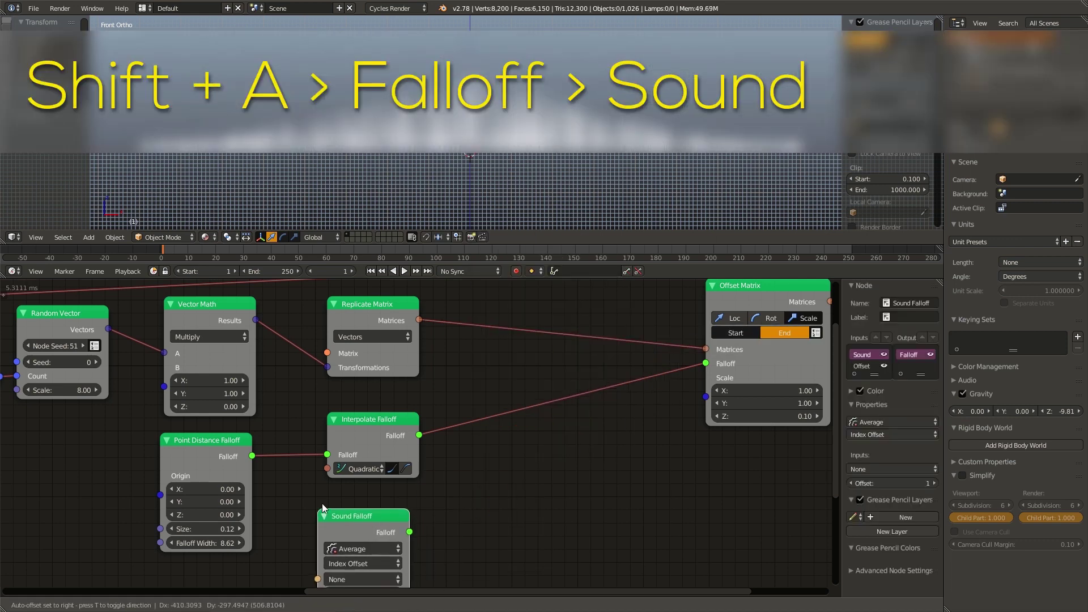
{"action": "left_click", "coordinate": [322, 504]}
{"action": "middle_click_drag", "start_coordinate": [425, 531], "coordinate": [473, 447]}
{"action": "scroll", "coordinate": [473, 447], "scroll_direction": "up", "scroll_amount": 2}
Set the Sound Falloff to Spectrum using the Near Dawn spectrum data
{"action": "left_click", "coordinate": [425, 453]}
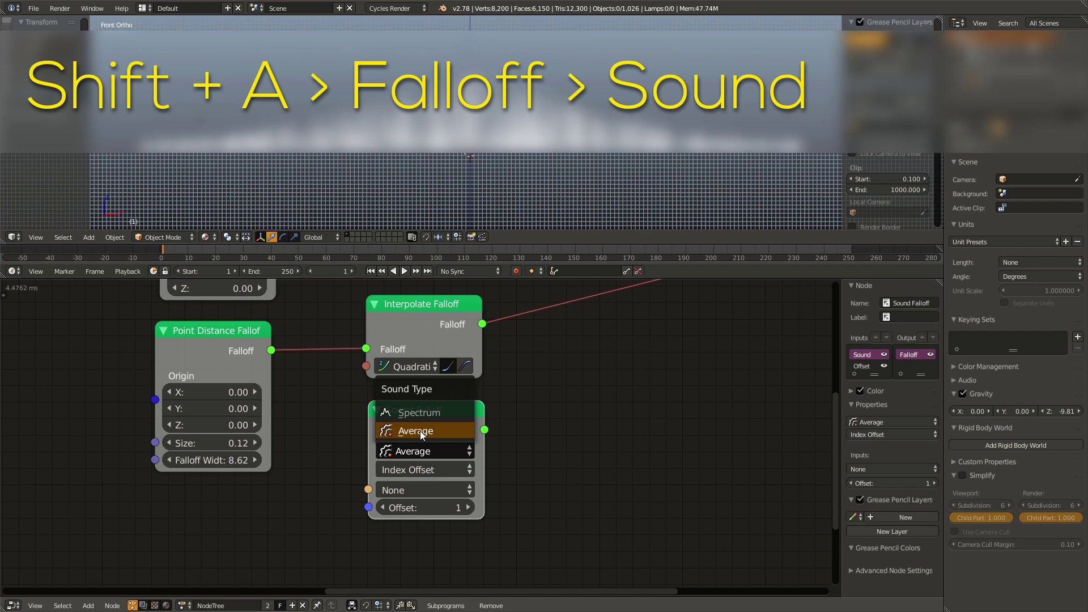
{"action": "left_click", "coordinate": [420, 417]}
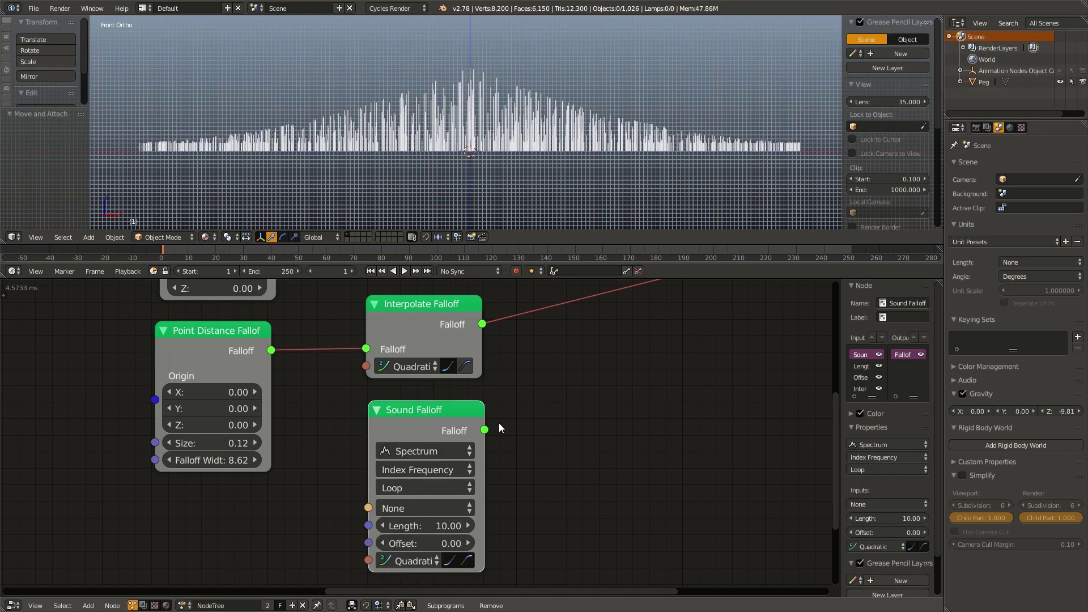
{"action": "left_click", "coordinate": [449, 508]}
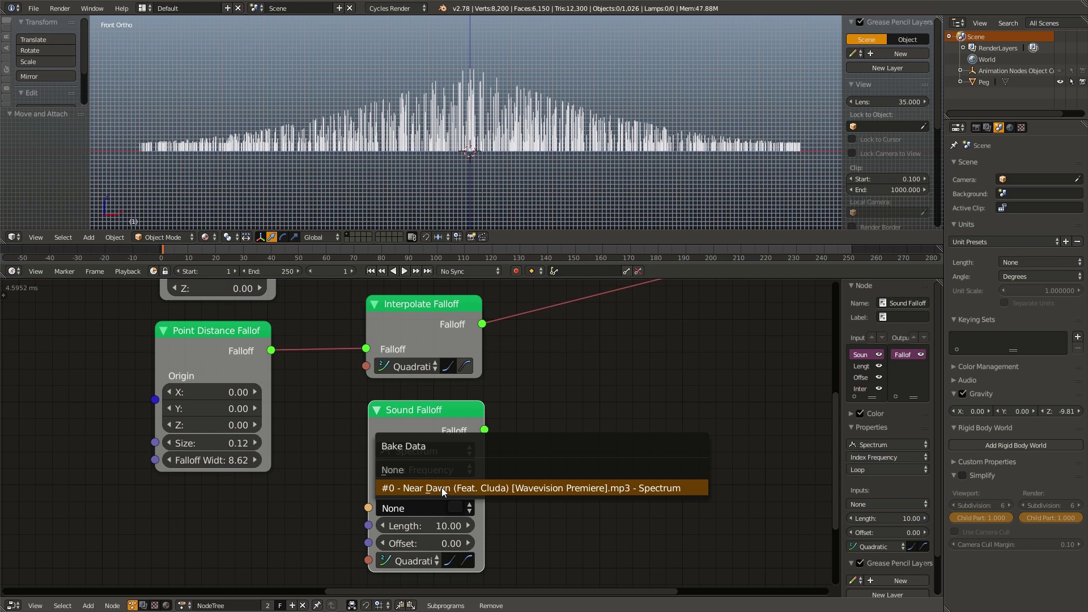
{"action": "left_click", "coordinate": [441, 487]}
Add Mix Falloffs with Interpolate into A, Sound into B, output to the offset's Falloff
{"action": "middle_click_drag", "start_coordinate": [541, 392], "coordinate": [433, 484]}
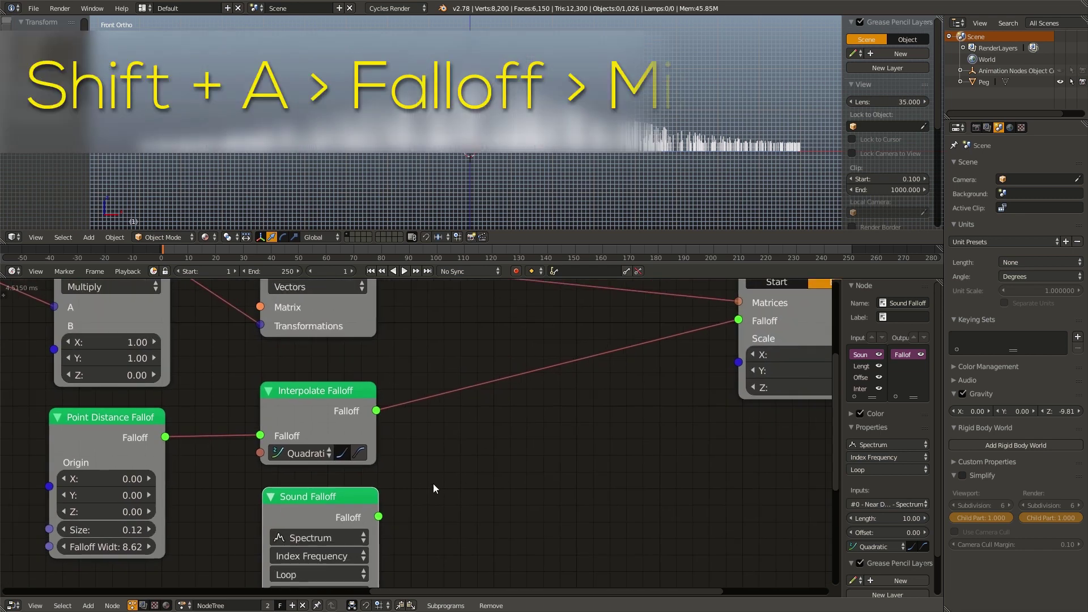
{"action": "scroll", "coordinate": [433, 484], "scroll_direction": "down", "scroll_amount": 1}
{"action": "key", "text": "shift+a"}
{"action": "mouse_move", "coordinate": [574, 390]}
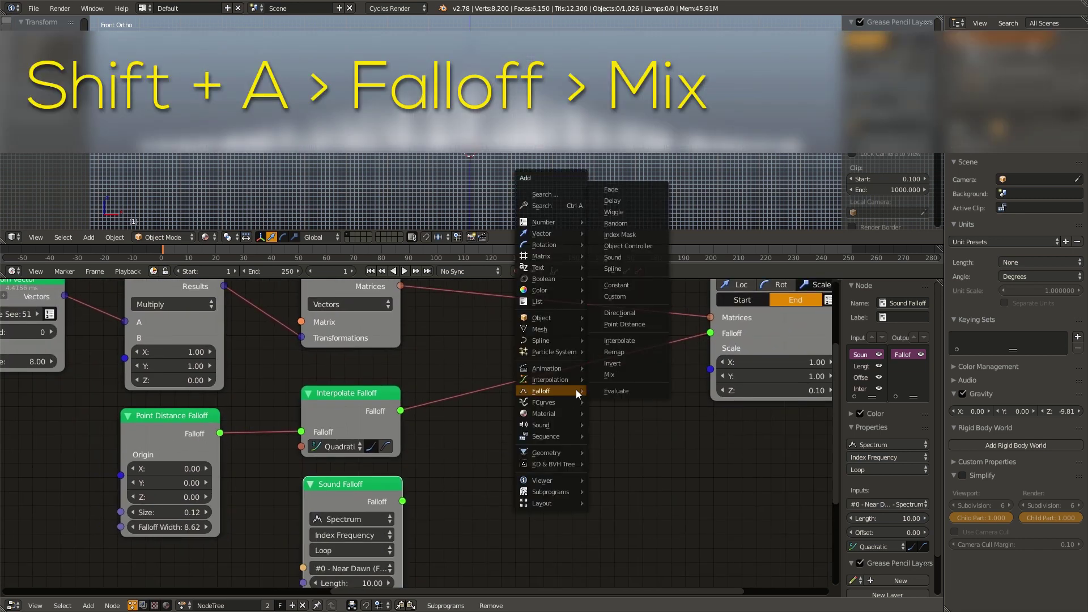
{"action": "left_click", "coordinate": [611, 372]}
{"action": "left_click", "coordinate": [510, 406]}
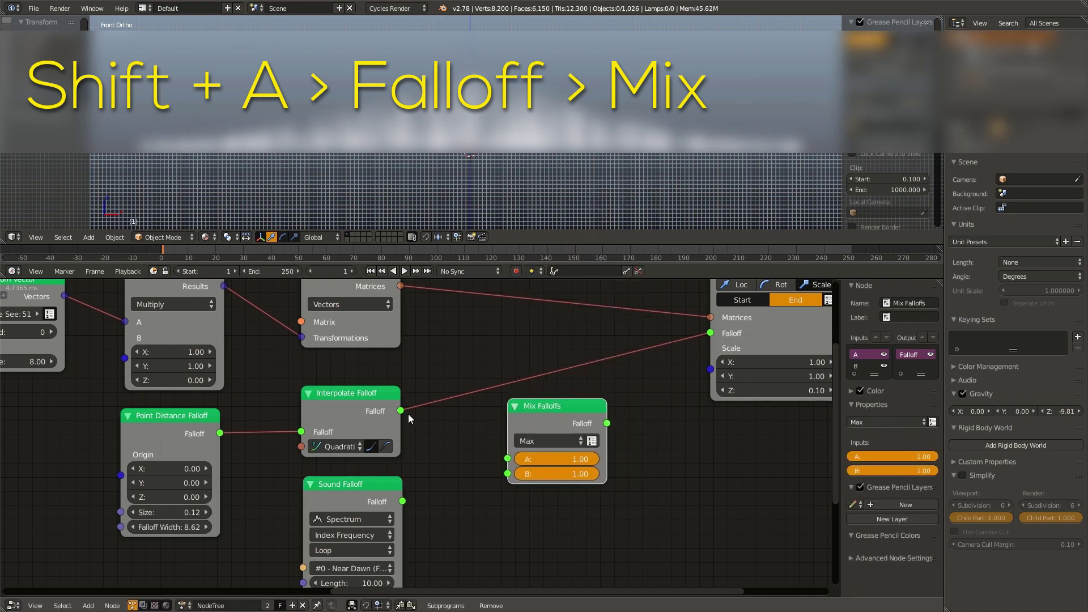
{"action": "left_click_drag", "start_coordinate": [401, 410], "coordinate": [518, 458]}
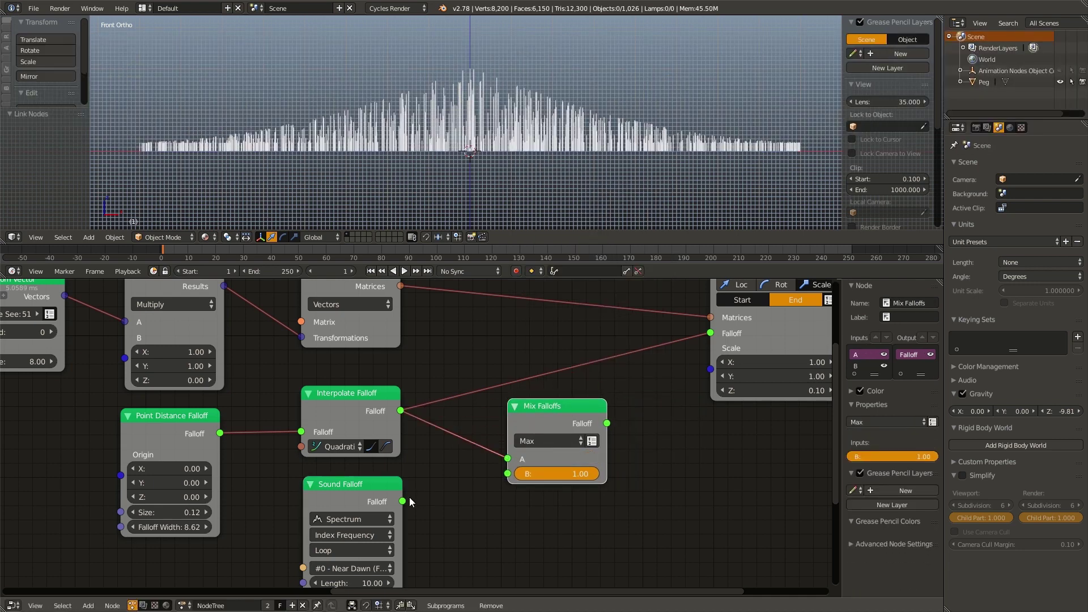
{"action": "left_click_drag", "start_coordinate": [403, 501], "coordinate": [532, 474]}
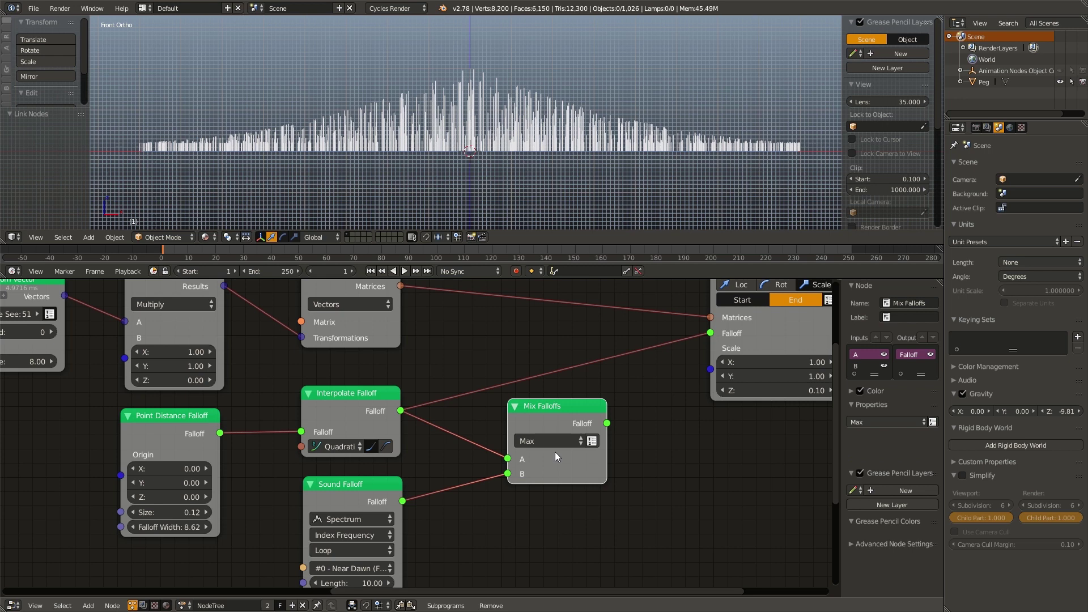
{"action": "left_click_drag", "start_coordinate": [607, 423], "coordinate": [713, 334]}
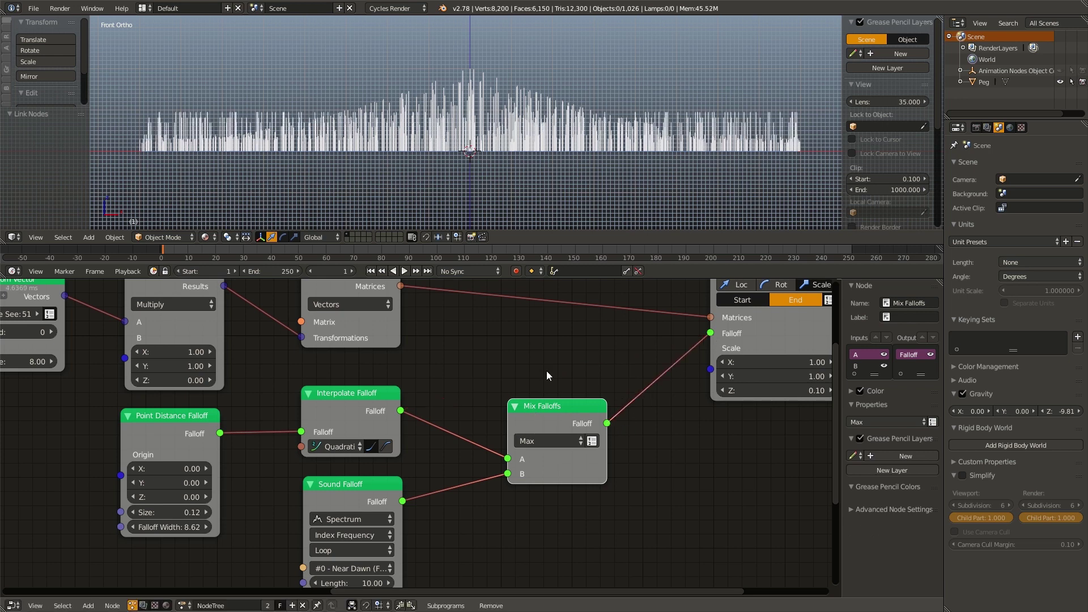
Preview the sound reaction, then try the Min mix type
{"action": "key", "text": "alt+a"}
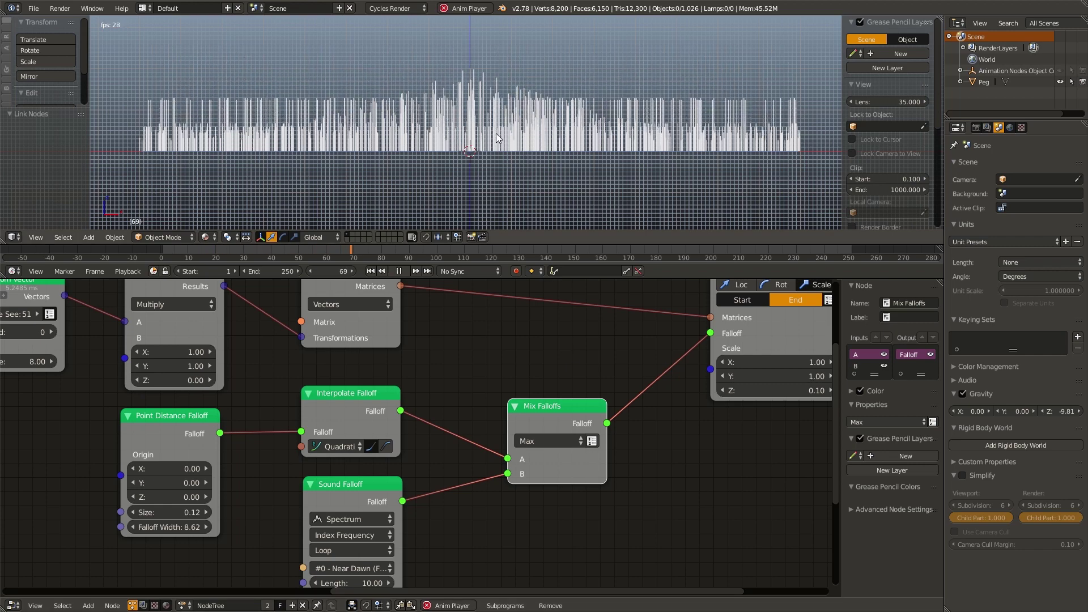
{"action": "key", "text": "Escape"}
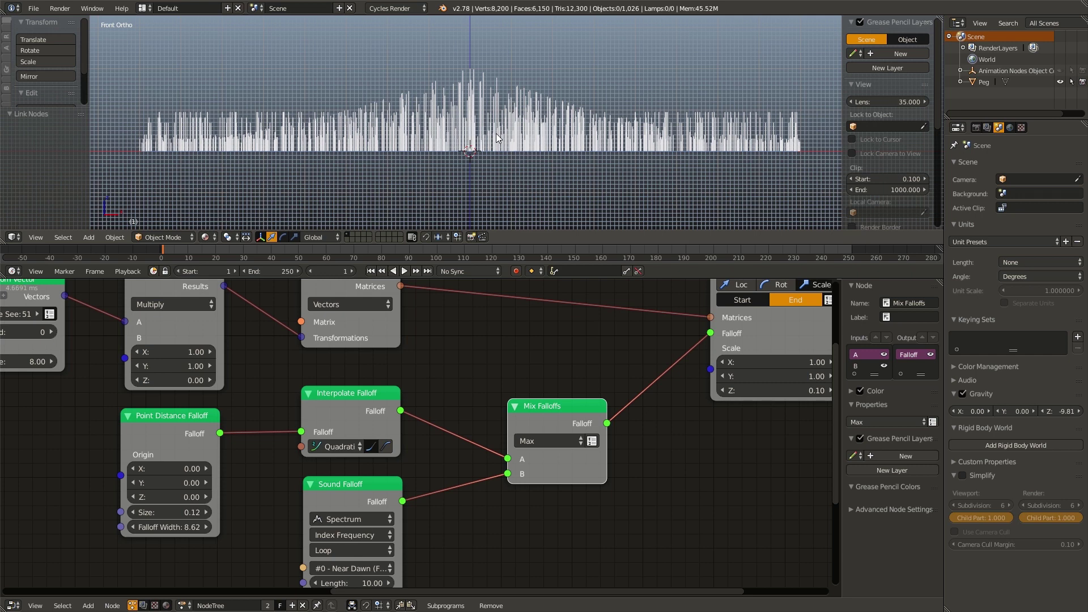
{"action": "left_click", "coordinate": [554, 440]}
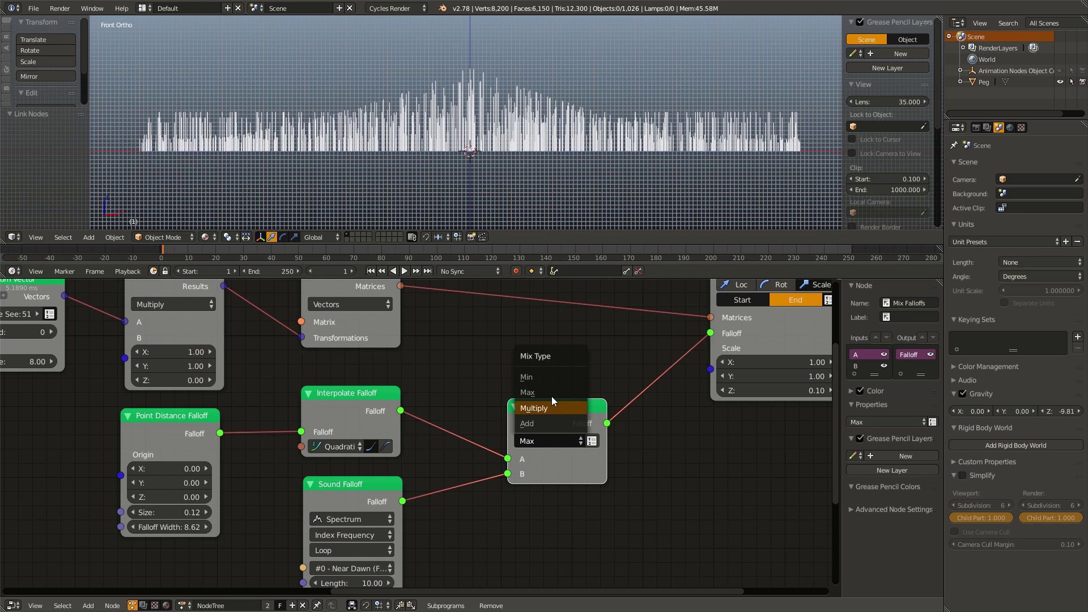
{"action": "left_click", "coordinate": [548, 378]}
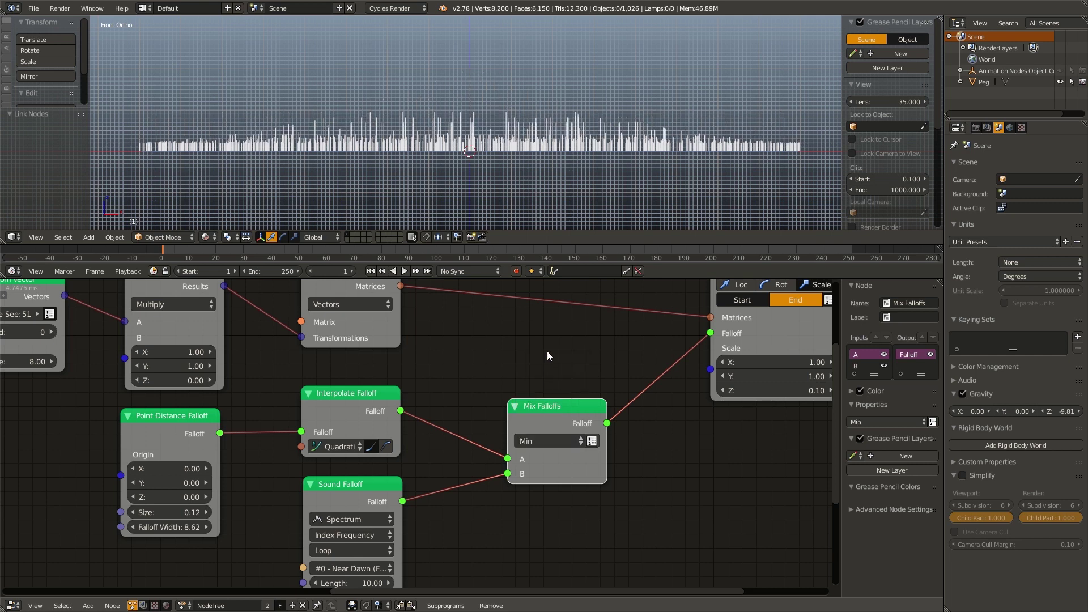
{"action": "key", "text": "alt+a"}
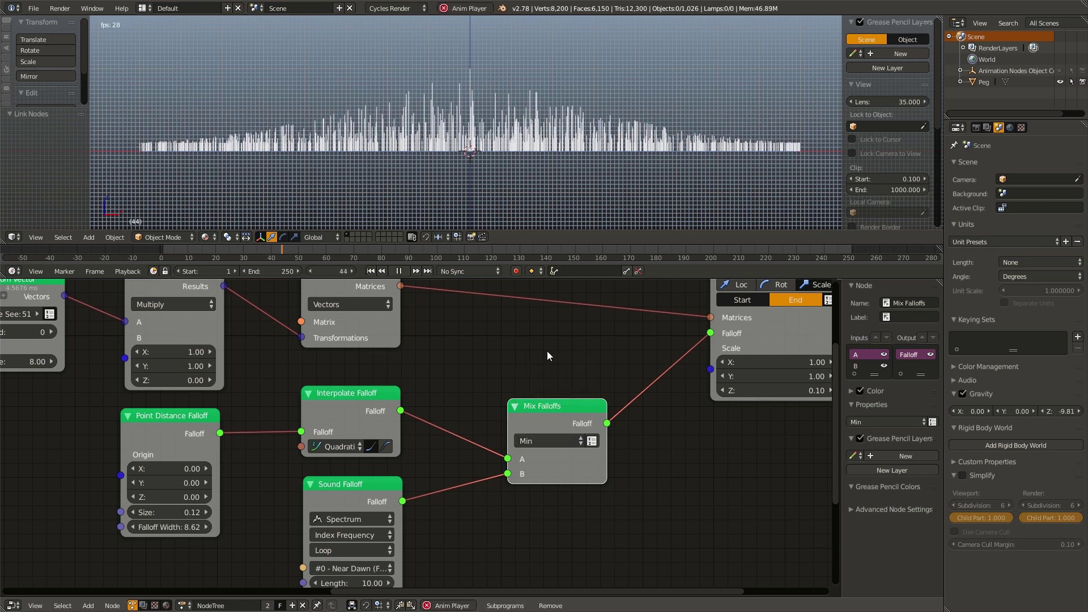
{"action": "key", "text": "Escape"}
Try the Add mix, then settle on Multiply and preview the animation
{"action": "left_click", "coordinate": [553, 442]}
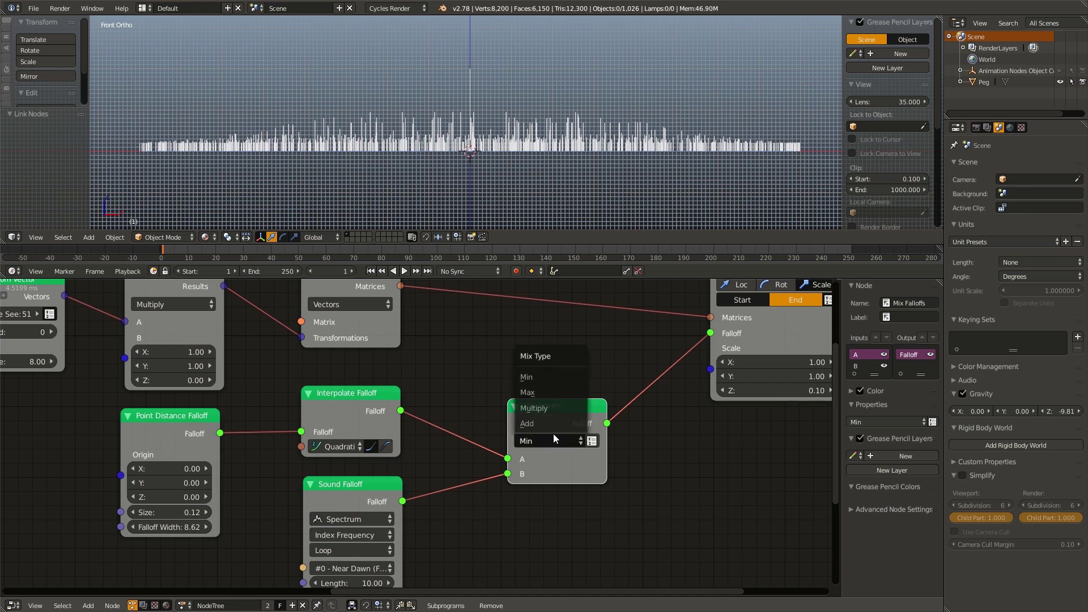
{"action": "left_click", "coordinate": [552, 425]}
{"action": "key", "text": "alt+a"}
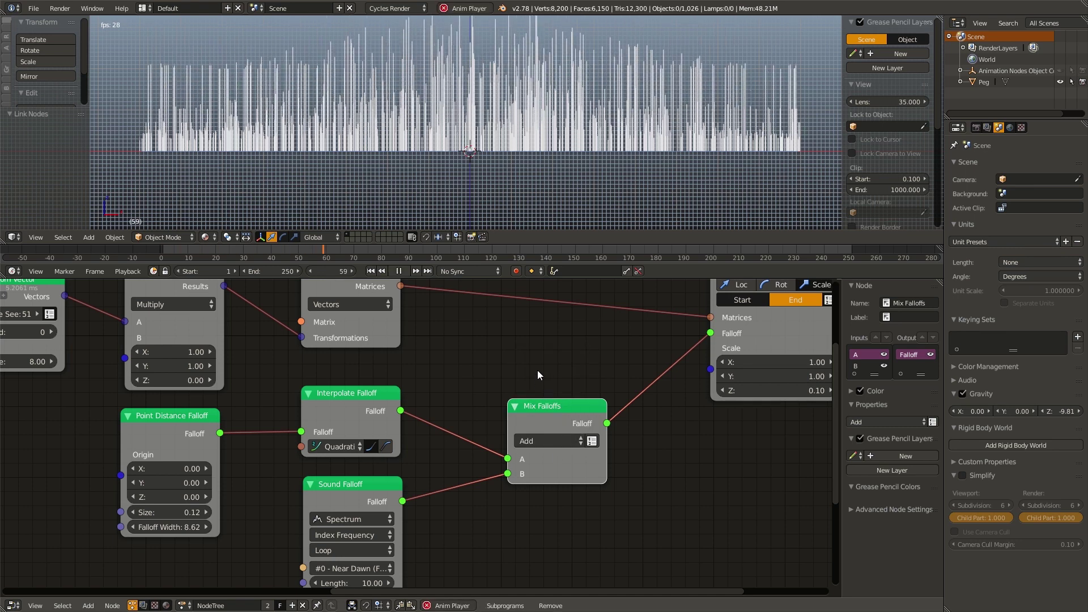
{"action": "key", "text": "Escape"}
{"action": "left_click", "coordinate": [563, 445]}
{"action": "left_click", "coordinate": [550, 407]}
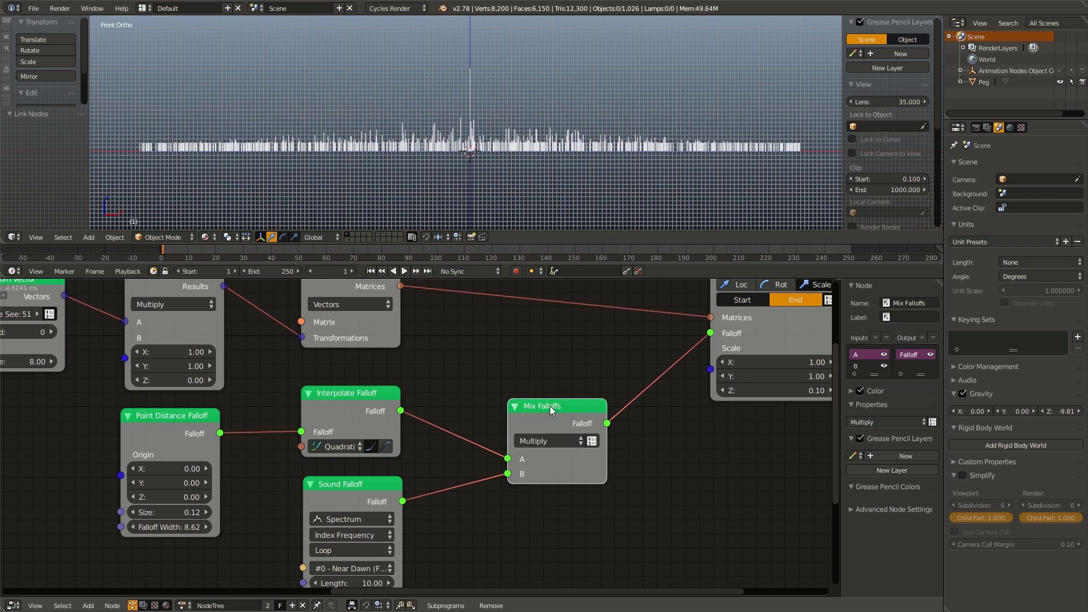
{"action": "key", "text": "alt+a"}
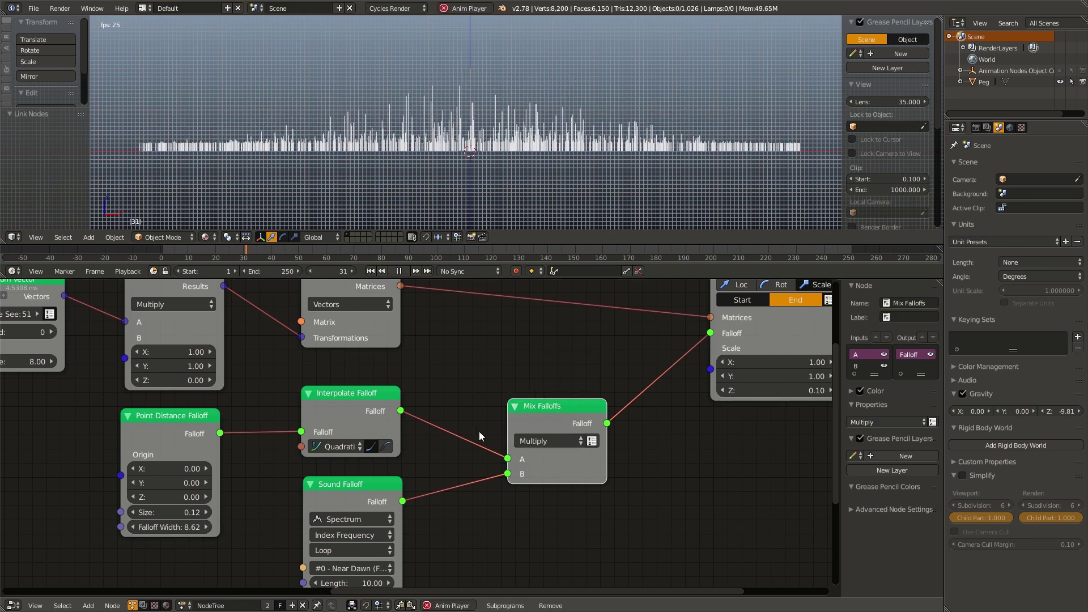
Test a larger Point Distance Size, then revert to Size 1.23 and Length 11.20
{"action": "scroll", "coordinate": [478, 431], "scroll_direction": "up", "scroll_amount": 2}
{"action": "middle_click_drag", "start_coordinate": [453, 499], "coordinate": [570, 424]}
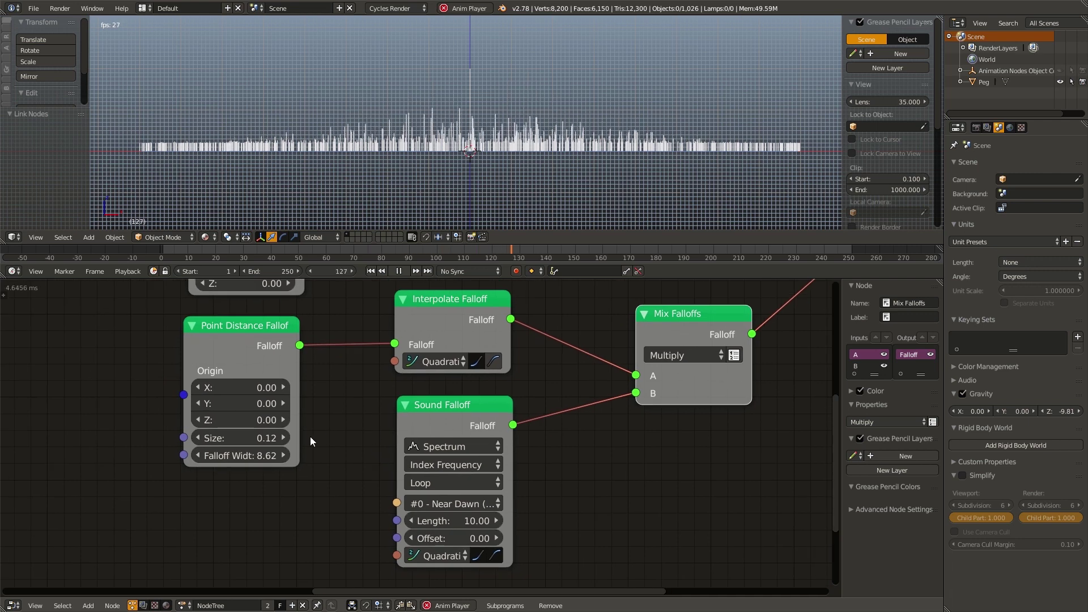
{"action": "left_click_drag", "start_coordinate": [247, 435], "coordinate": [257, 446]}
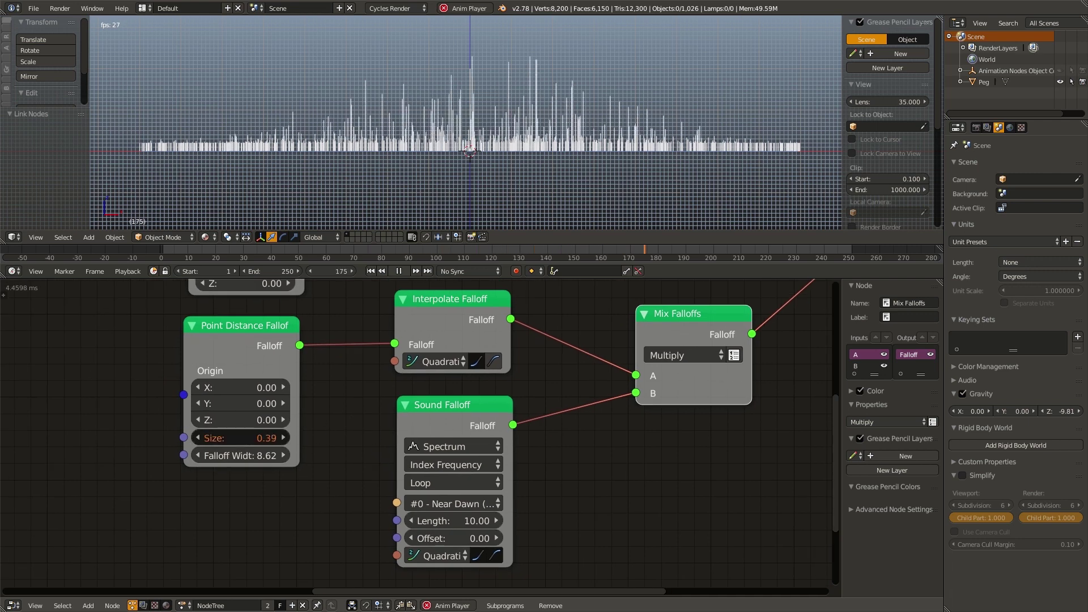
{"action": "key", "text": "Escape"}
{"action": "key", "text": "ctrl+z"}
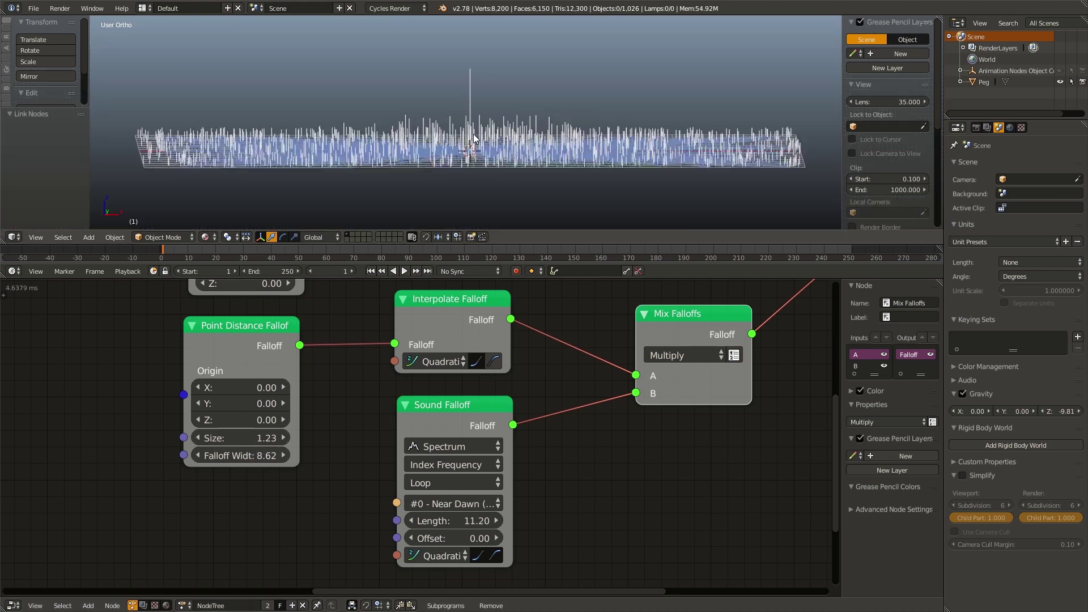
{"action": "middle_click_drag", "start_coordinate": [474, 134], "coordinate": [471, 155]}
{"action": "scroll", "coordinate": [472, 155], "scroll_direction": "down", "scroll_amount": 2}
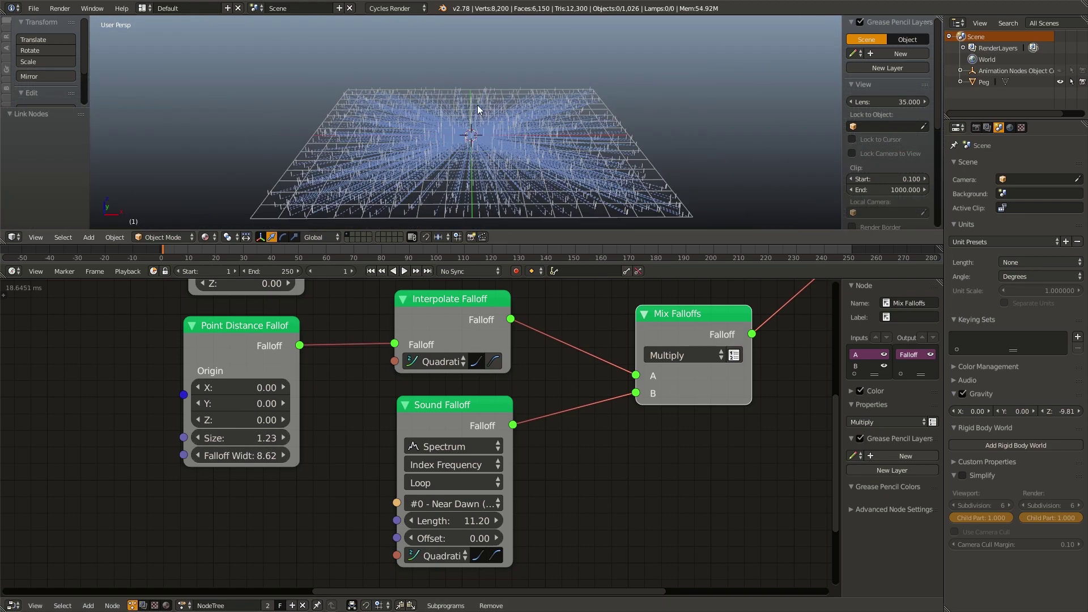
{"action": "key", "text": "shift+a"}
Add a plane and scale it by 8 in Edit Mode to 16 × 16 units
{"action": "left_click", "coordinate": [508, 105]}
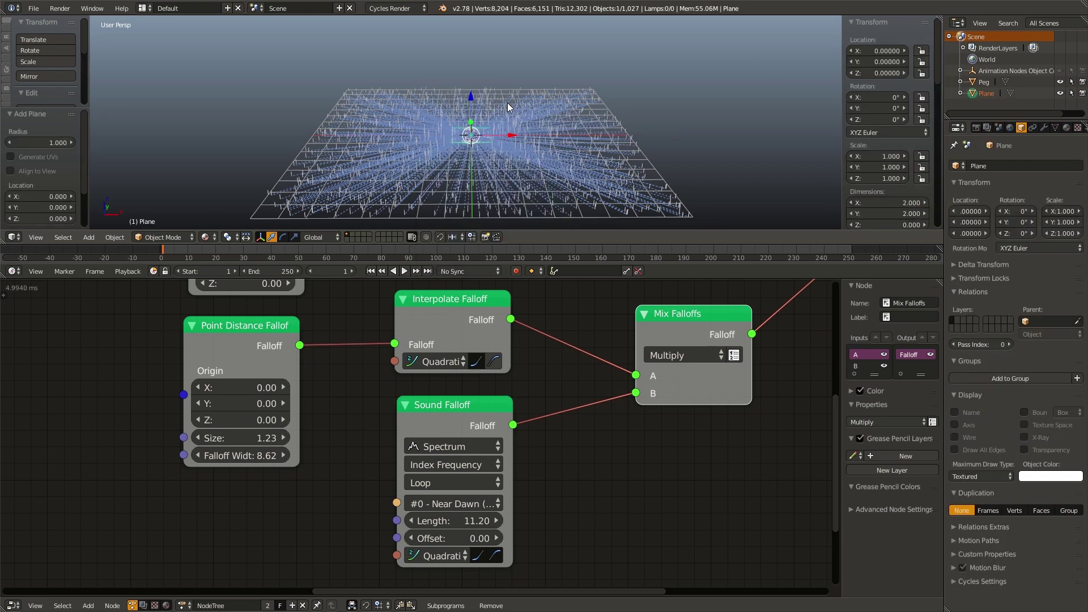
{"action": "key", "text": "Tab"}
{"action": "key", "text": "s"}
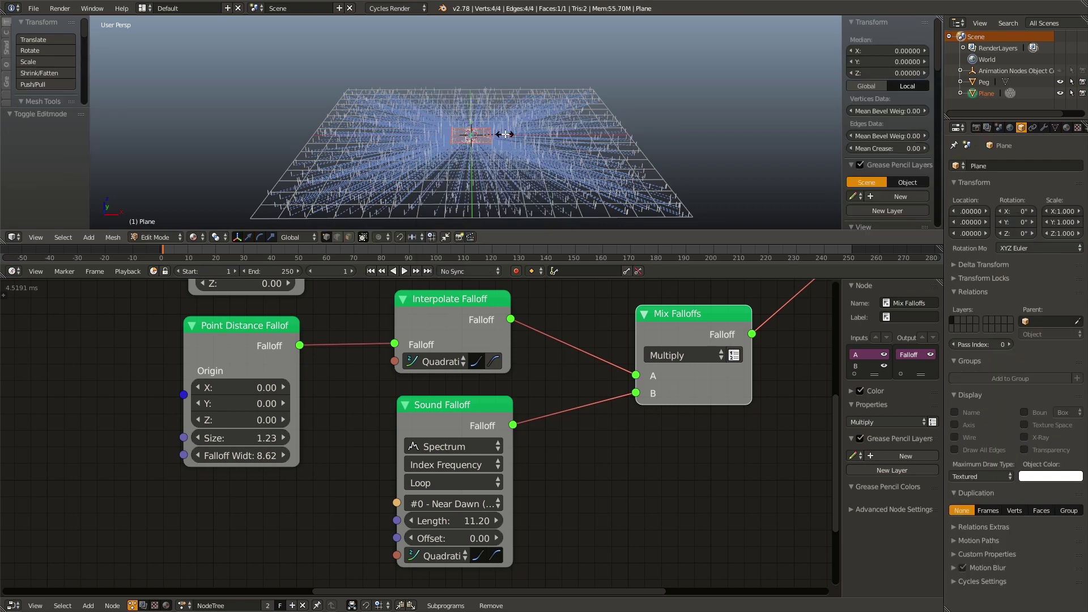
{"action": "key", "text": "8"}
{"action": "key", "text": "Return"}
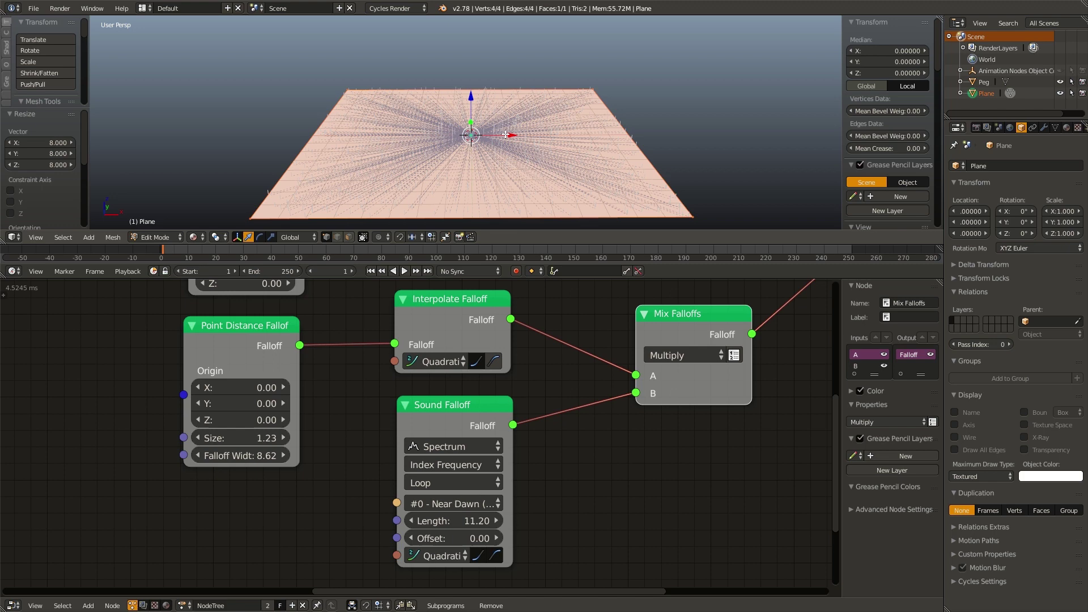
{"action": "key", "text": "Tab"}
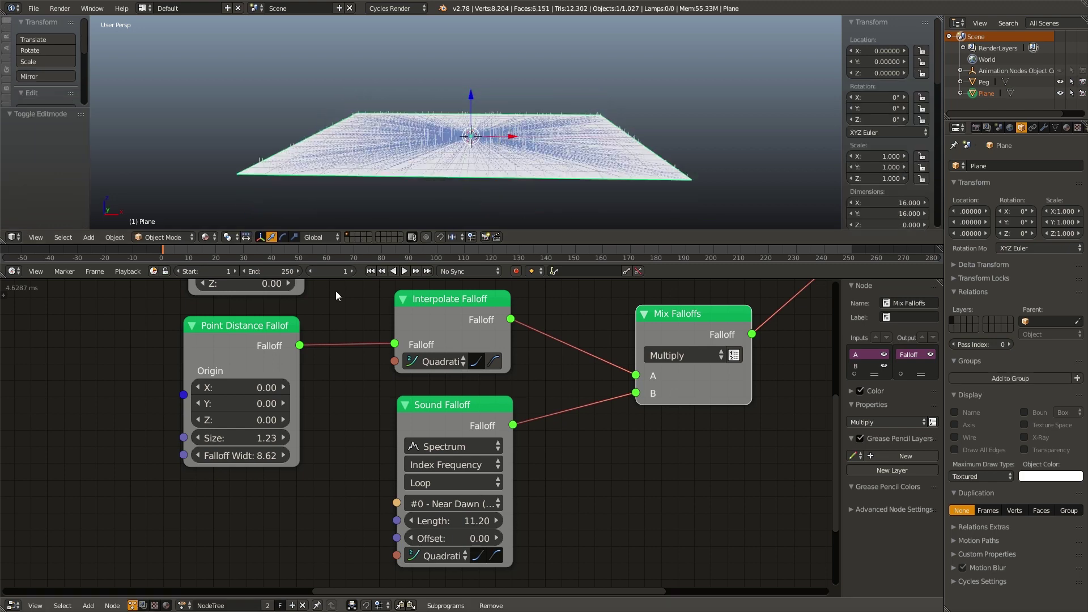
Create a new plane material named 'Ground' and isolate the plane in local view
{"action": "left_click", "coordinate": [165, 606]}
{"action": "left_click", "coordinate": [278, 606]}
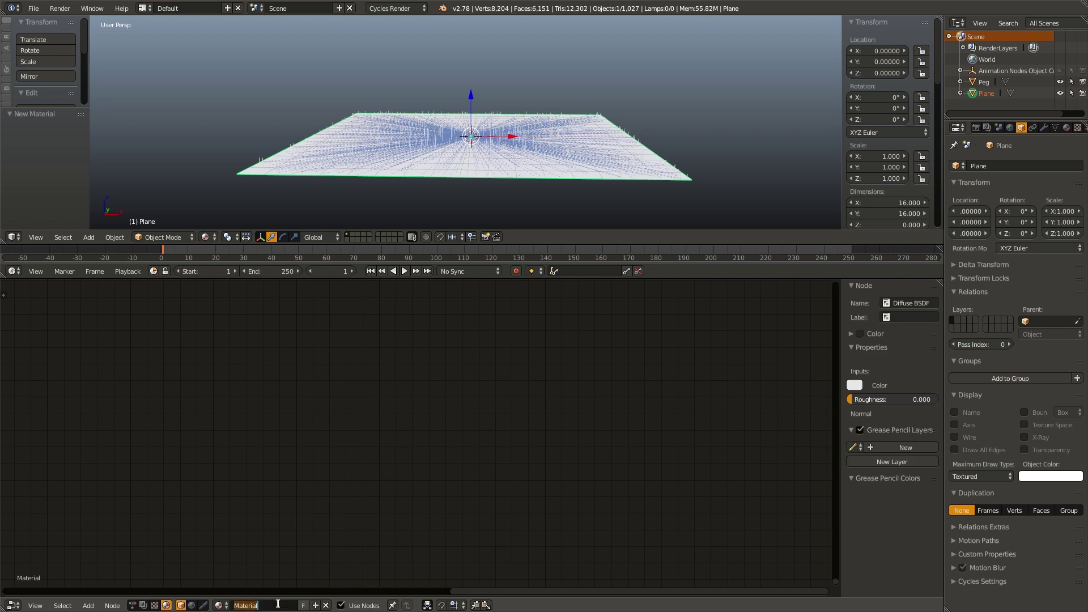
{"action": "type", "text": "gROUND"}
{"action": "key", "text": "Return"}
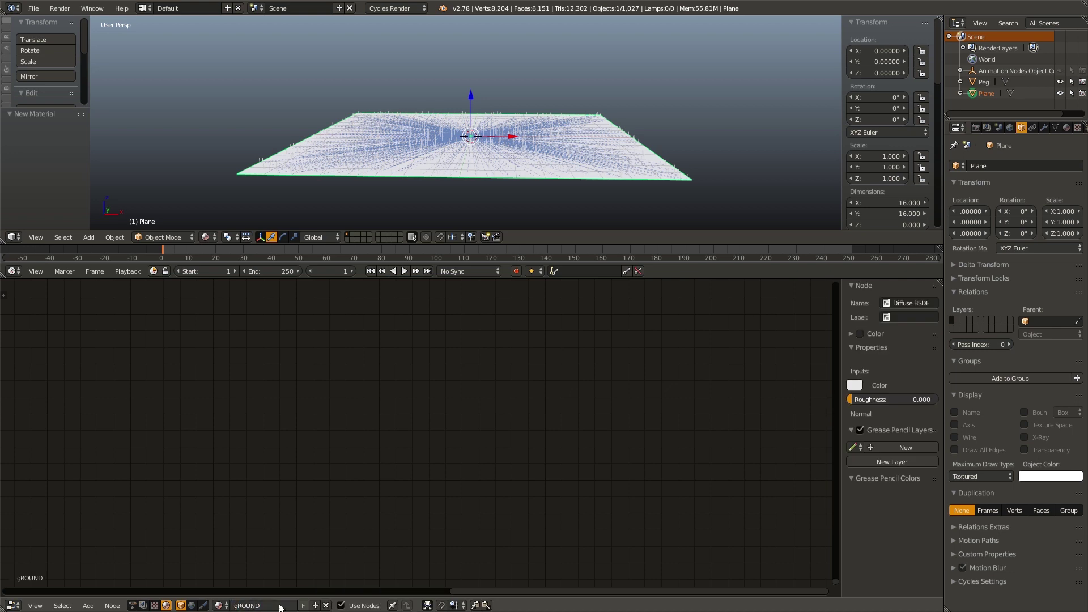
{"action": "left_click", "coordinate": [278, 605]}
{"action": "type", "text": "Graou"}
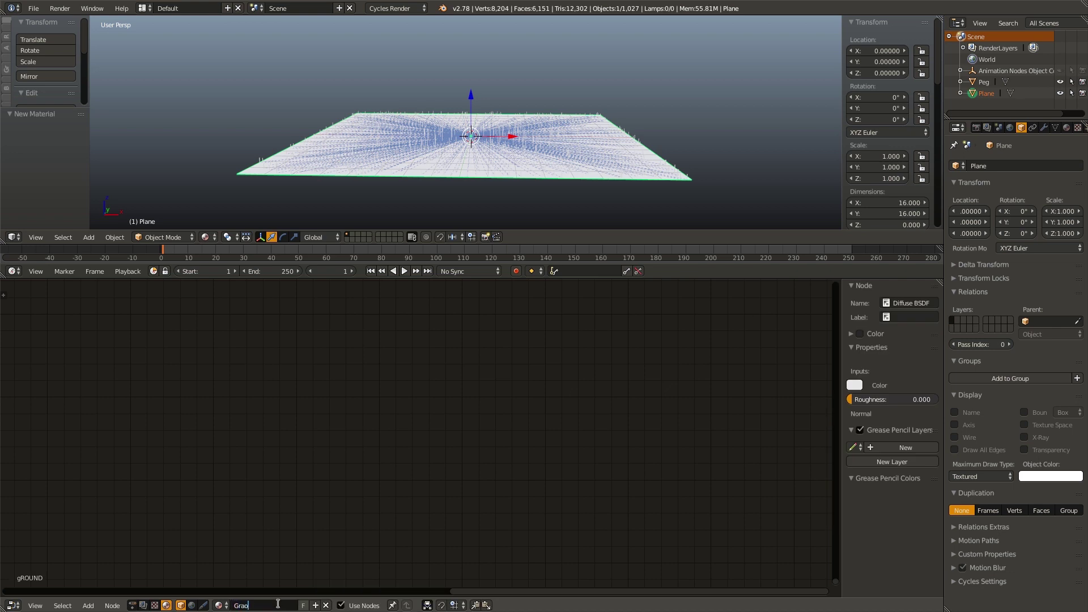
{"action": "key", "text": "BackSpace"}
{"action": "key", "text": "BackSpace"}
{"action": "key", "text": "BackSpace"}
{"action": "type", "text": "ound"}
{"action": "key", "text": "Return"}
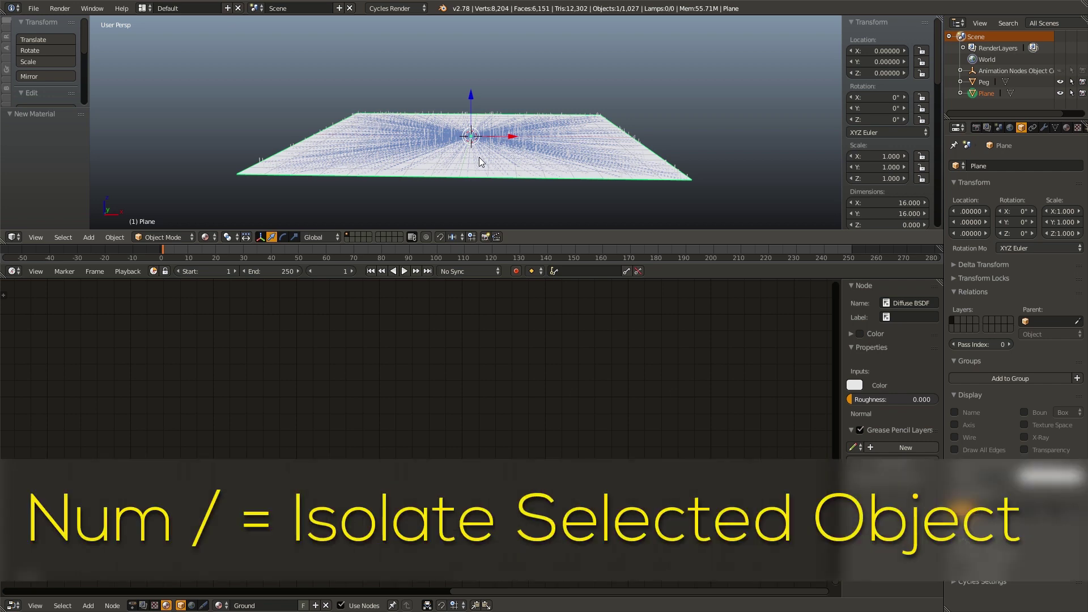
{"action": "key", "text": "KP_Divide"}
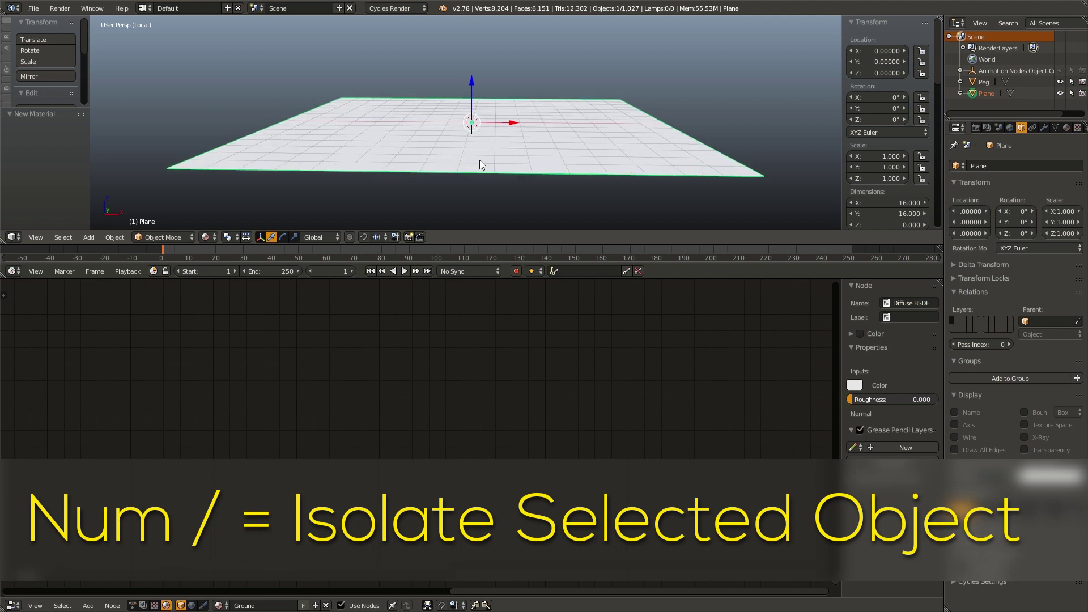
Switch the viewport to Material shading and frame the material's nodes
{"action": "key", "text": "z"}
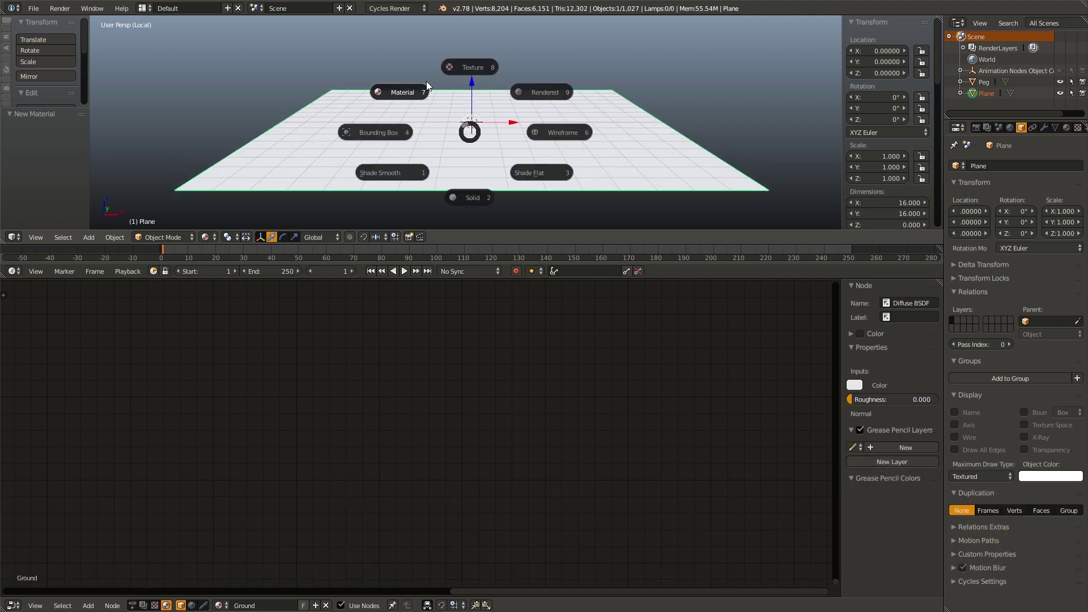
{"action": "left_click", "coordinate": [397, 92]}
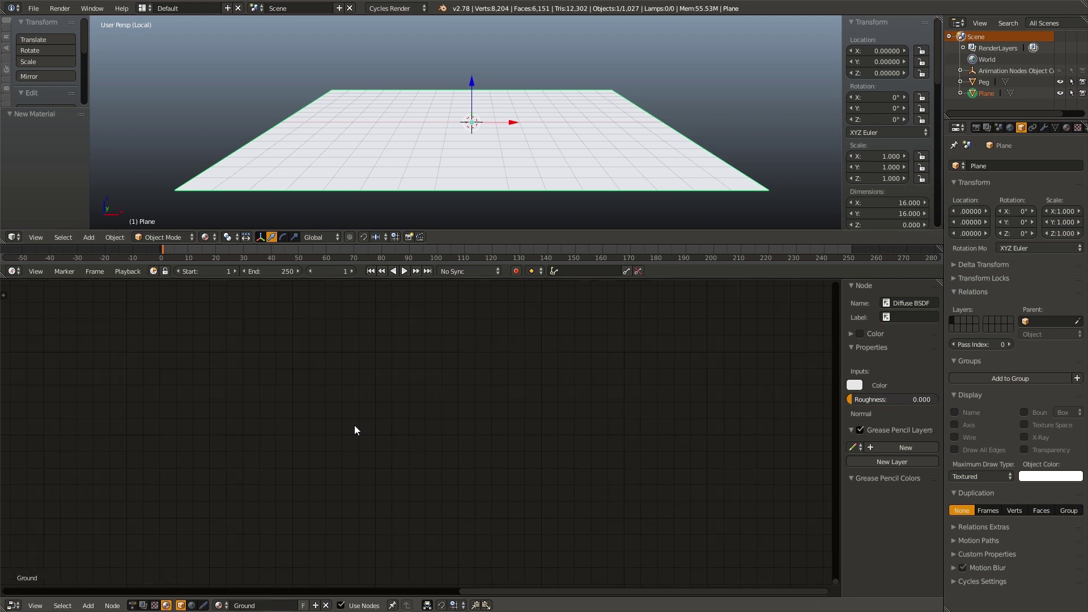
{"action": "middle_click_drag", "start_coordinate": [355, 429], "coordinate": [425, 429]}
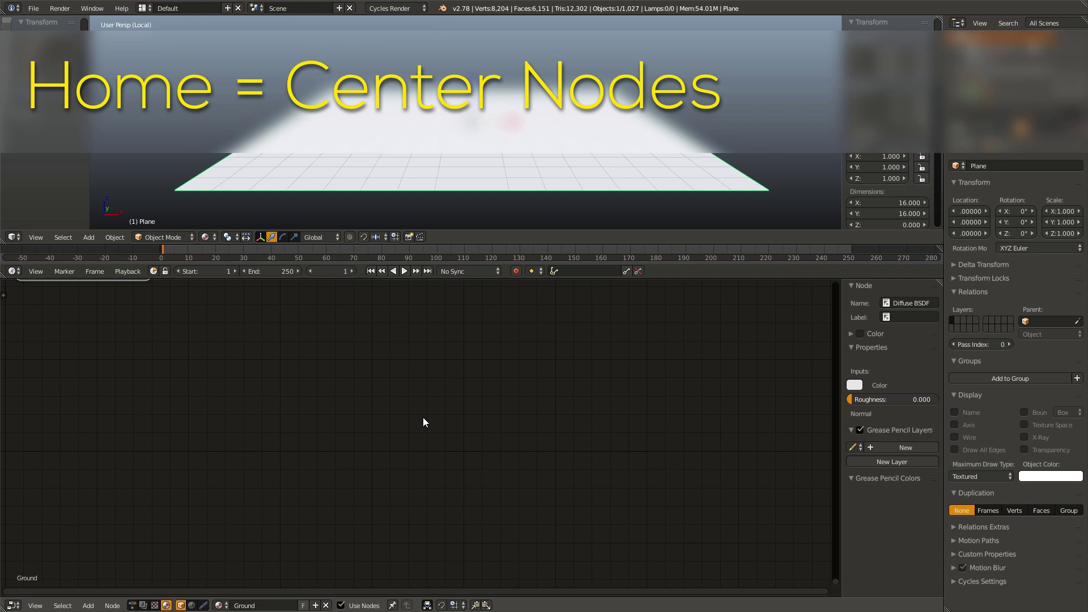
{"action": "key", "text": "Home"}
{"action": "scroll", "coordinate": [424, 420], "scroll_direction": "down", "scroll_amount": 2}
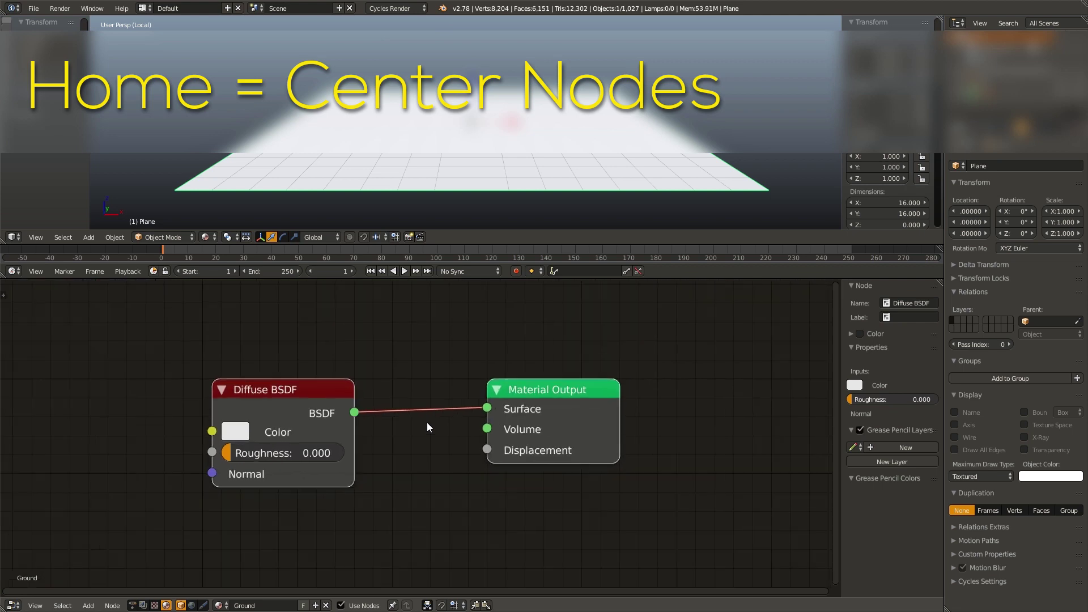
Replace the Diffuse BSDF with an Emission node wired into the Material Output Surface
{"action": "key", "text": "x"}
{"action": "key", "text": "shift+a"}
{"action": "type", "text": "e"}
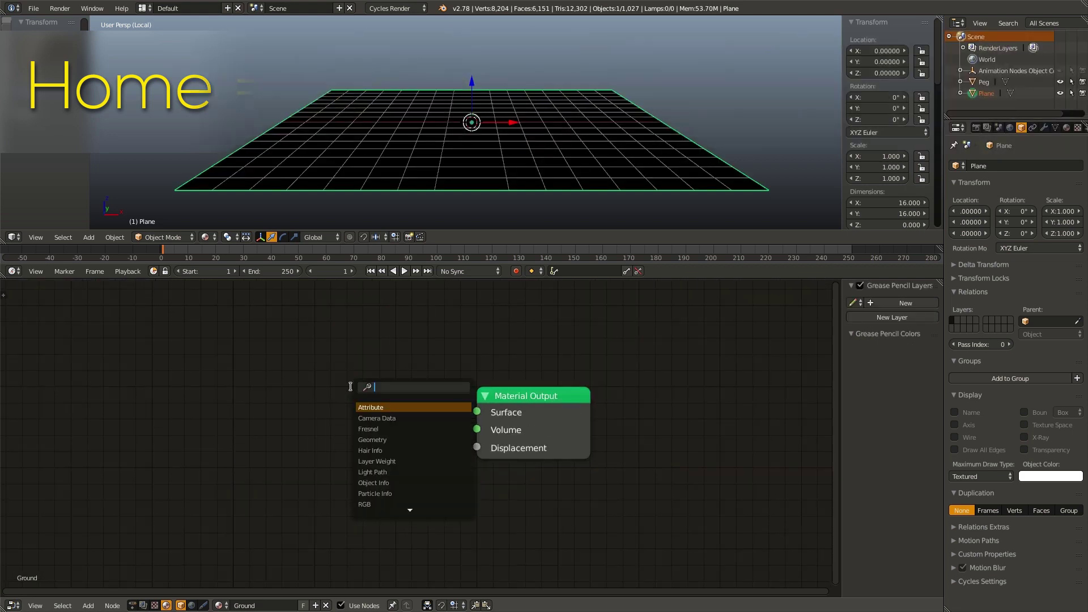
{"action": "type", "text": "mi"}
{"action": "key", "text": "Return"}
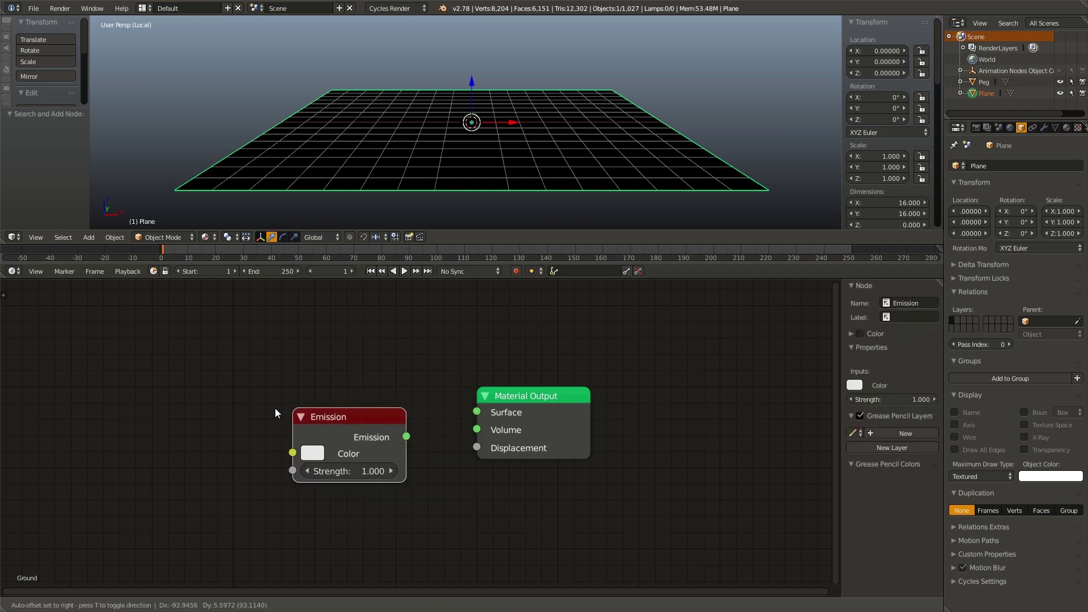
{"action": "left_click", "coordinate": [391, 412]}
{"action": "left_click_drag", "start_coordinate": [391, 412], "coordinate": [477, 412]}
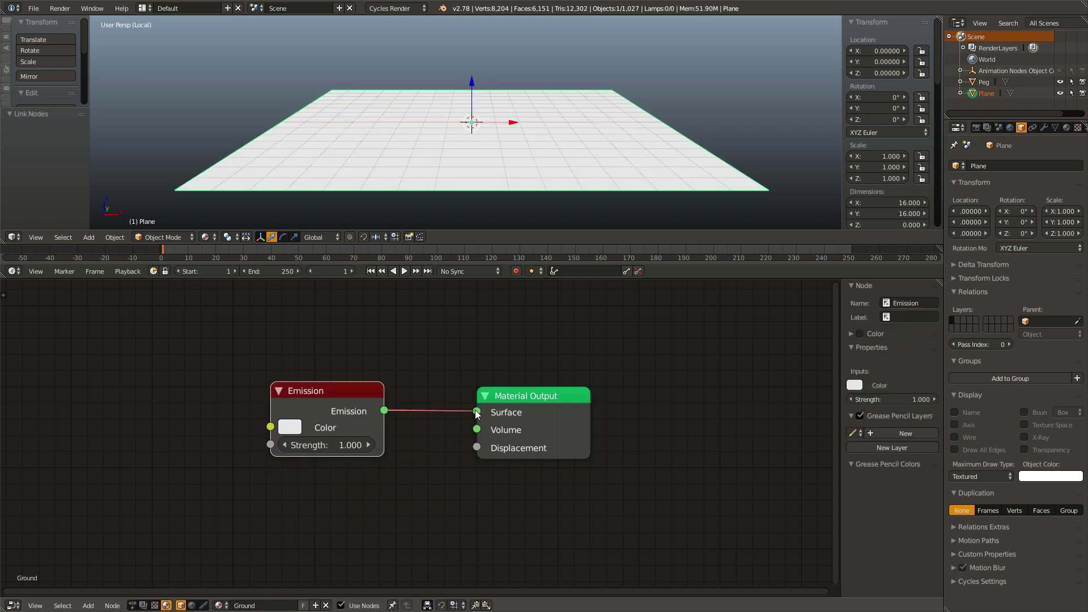
{"action": "middle_click_drag", "start_coordinate": [213, 407], "coordinate": [449, 363]}
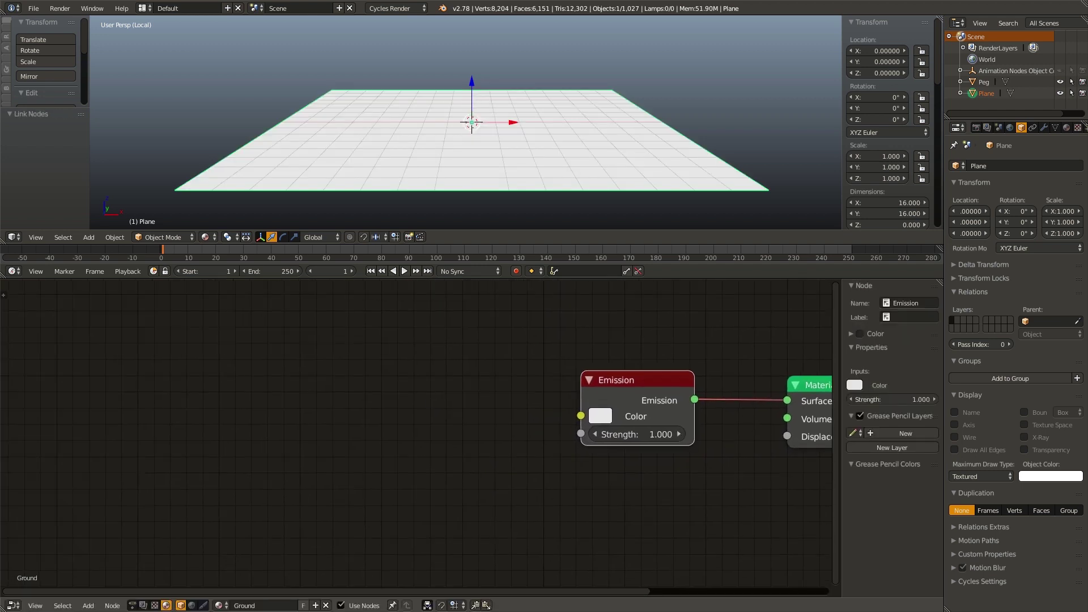
{"action": "key", "text": "shift+a"}
{"action": "mouse_move", "coordinate": [435, 405]}
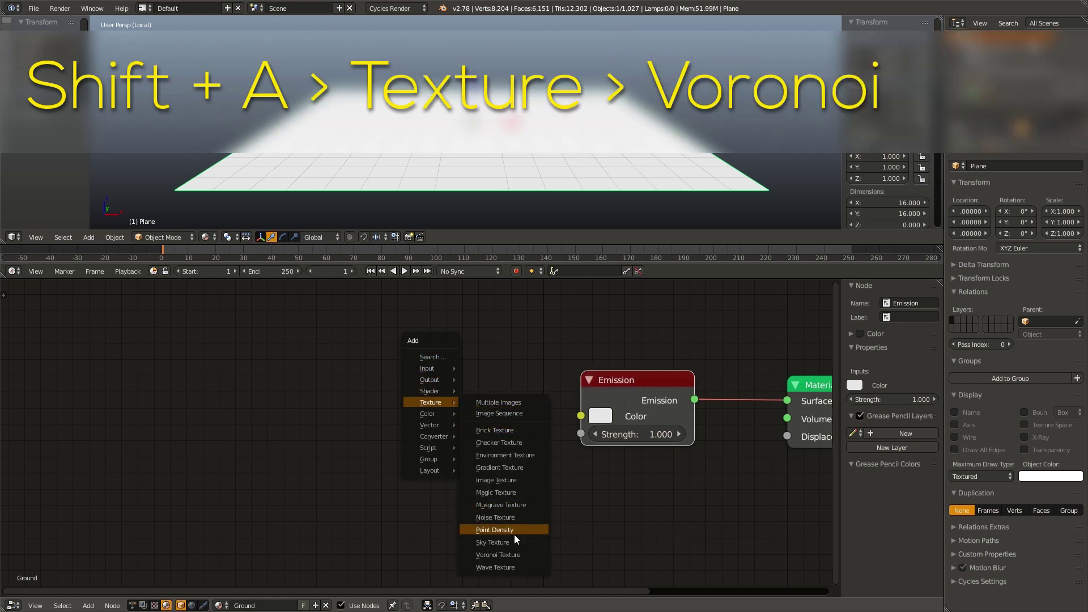
Add a Cells-mode Voronoi Texture feeding Emission Color, then duplicate the Voronoi node
{"action": "left_click", "coordinate": [501, 555]}
{"action": "left_click", "coordinate": [304, 368]}
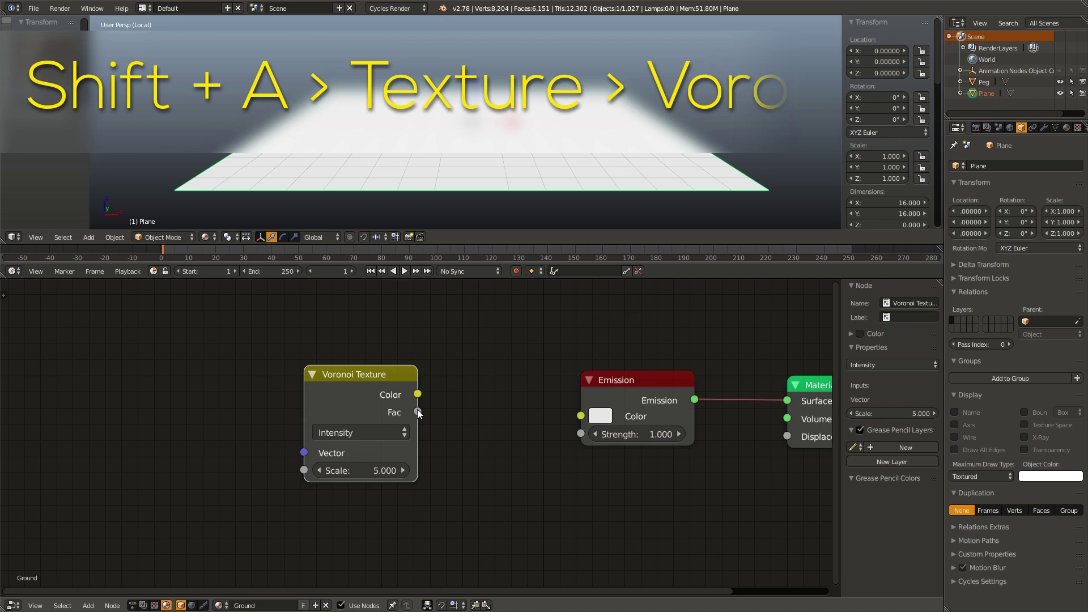
{"action": "left_click_drag", "start_coordinate": [417, 412], "coordinate": [584, 419]}
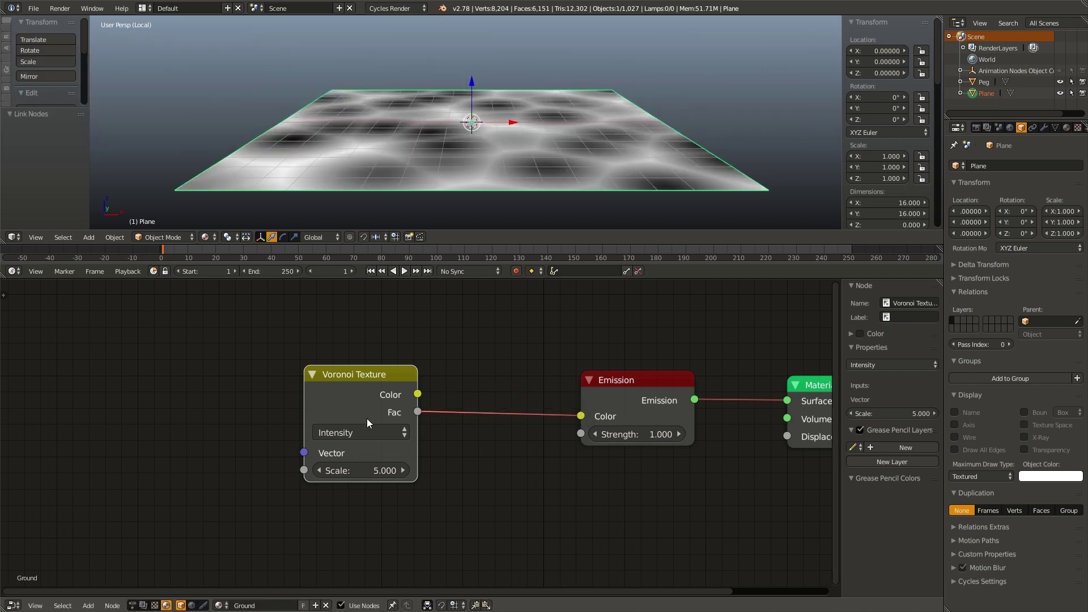
{"action": "left_click", "coordinate": [352, 433]}
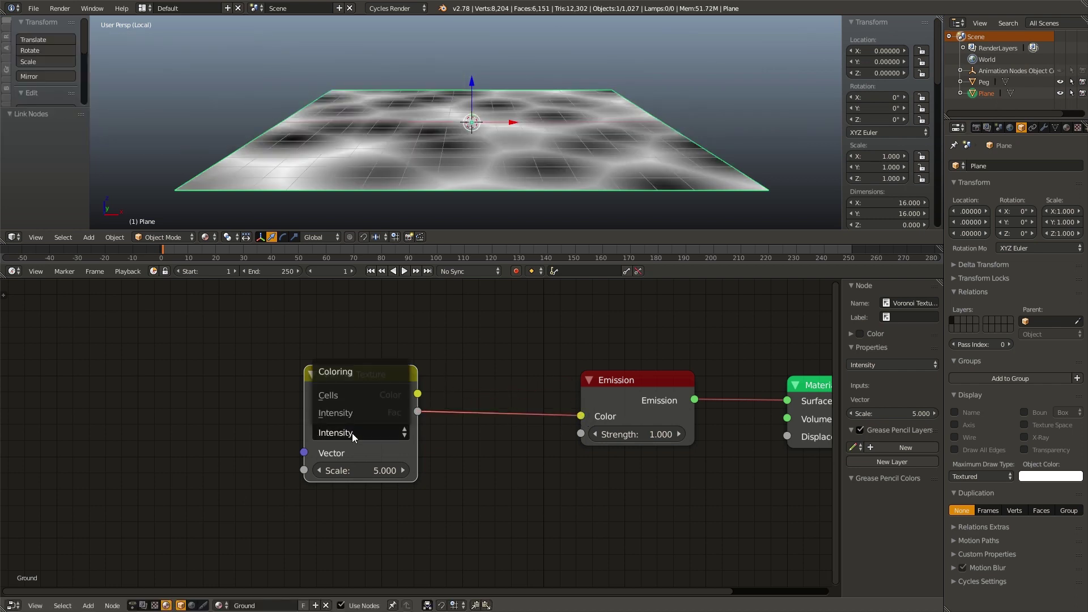
{"action": "left_click", "coordinate": [352, 395]}
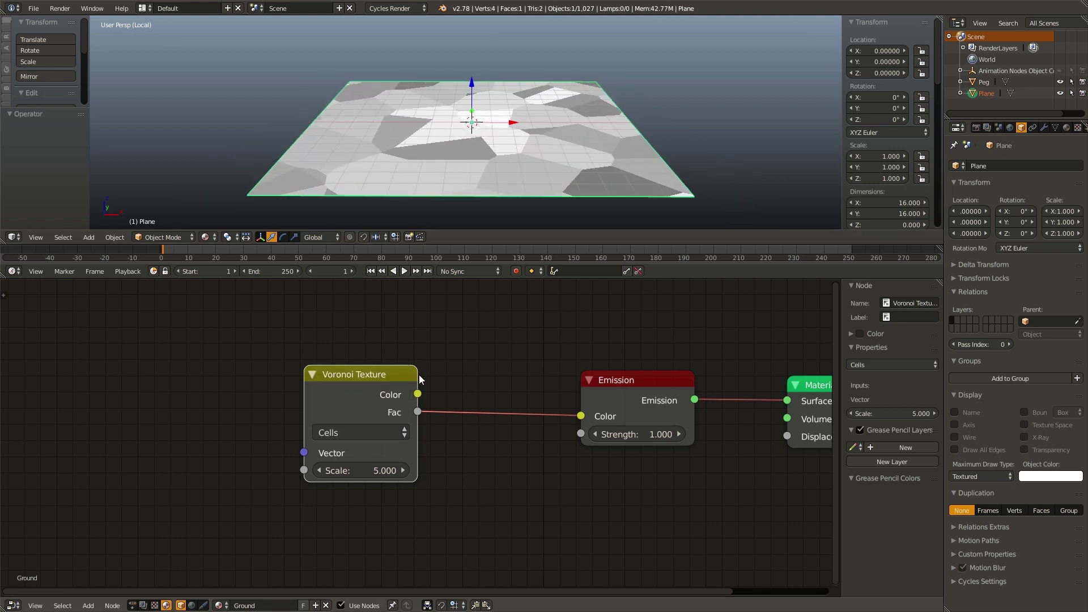
{"action": "key", "text": "shift+d"}
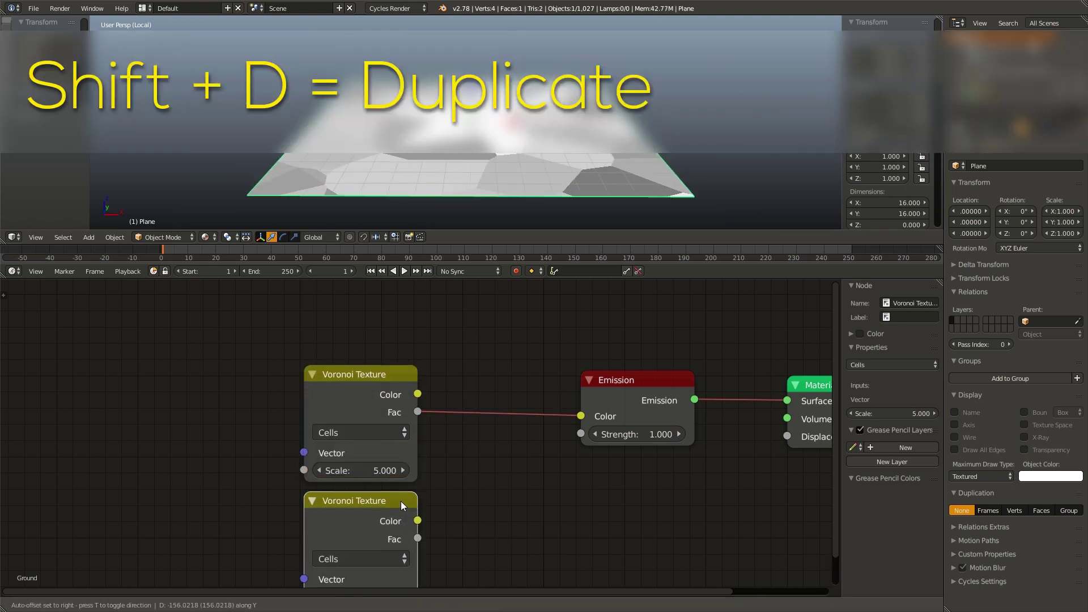
Place the Voronoi copy below the original and shift both Voronoi nodes further left
{"action": "left_click", "coordinate": [400, 501]}
{"action": "scroll", "coordinate": [420, 465], "scroll_direction": "down", "scroll_amount": 1}
{"action": "left_click_drag", "start_coordinate": [313, 352], "coordinate": [472, 444]}
{"action": "key", "text": "g"}
{"action": "key", "text": "x"}
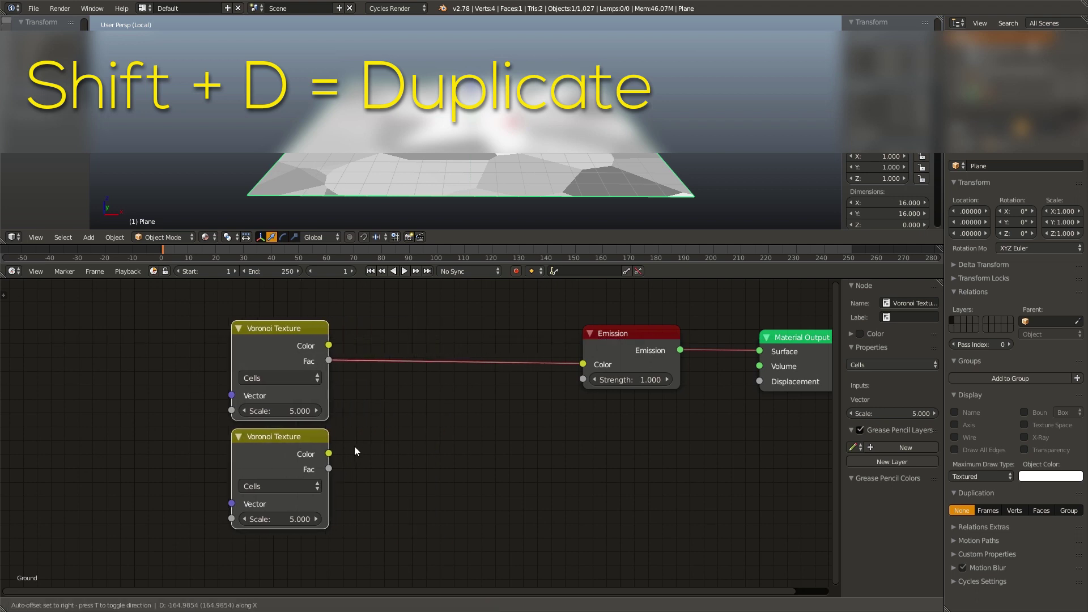
{"action": "left_click", "coordinate": [351, 451]}
Insert a Mix RGB node between the first Voronoi and Emission
{"action": "key", "text": "shift+a"}
{"action": "left_click", "coordinate": [465, 295]}
{"action": "type", "text": "Emission"}
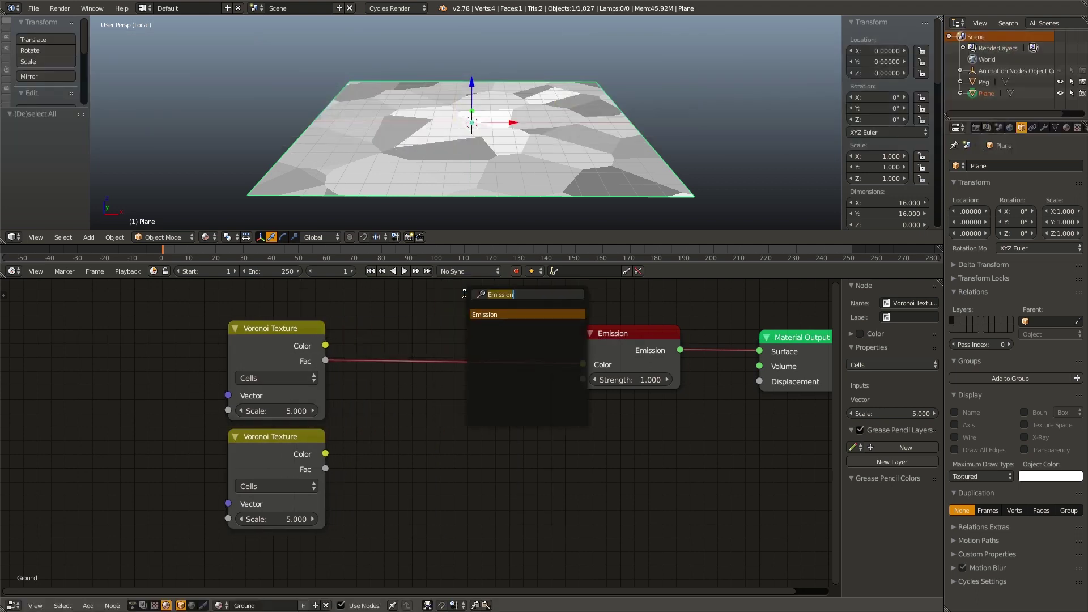
{"action": "key", "text": "BackSpace"}
{"action": "key", "text": "BackSpace"}
{"action": "key", "text": "BackSpace"}
{"action": "key", "text": "BackSpace"}
{"action": "key", "text": "BackSpace"}
{"action": "key", "text": "BackSpace"}
{"action": "key", "text": "BackSpace"}
{"action": "key", "text": "BackSpace"}
{"action": "type", "text": "mix"}
{"action": "key", "text": "Return"}
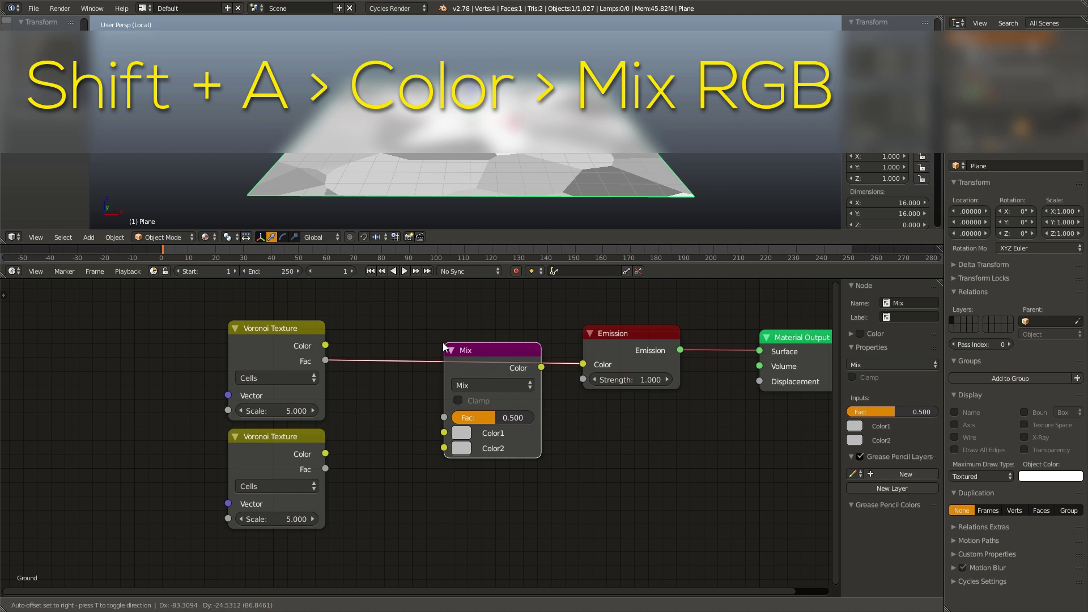
{"action": "left_click", "coordinate": [431, 348]}
Feed the second Voronoi Fac into Color2 and set the Mix to Fac 1.000, Difference
{"action": "left_click_drag", "start_coordinate": [326, 468], "coordinate": [430, 448]}
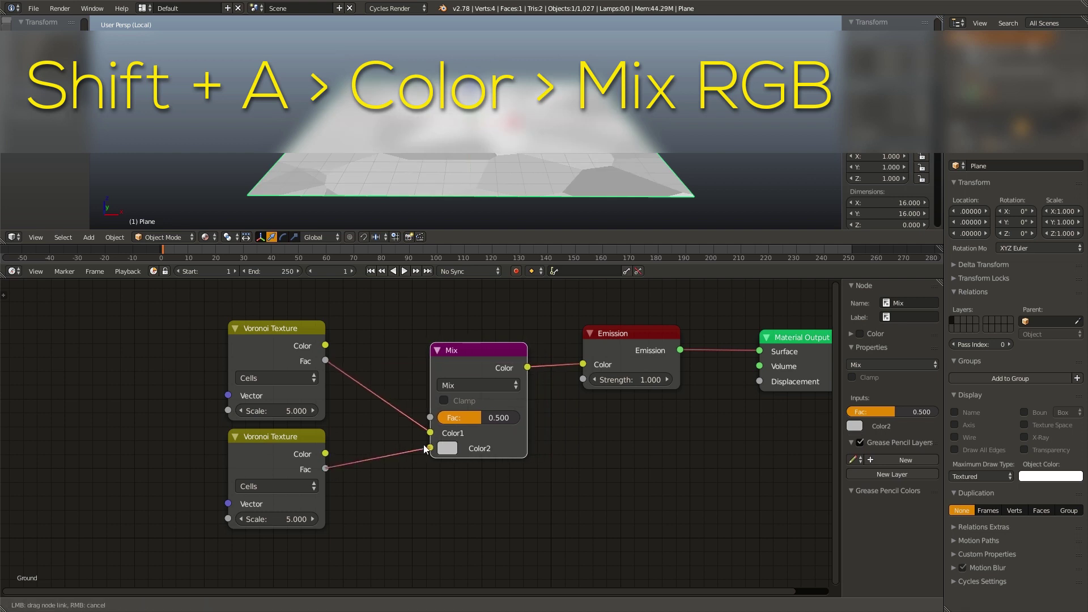
{"action": "left_click_drag", "start_coordinate": [492, 415], "coordinate": [527, 415]}
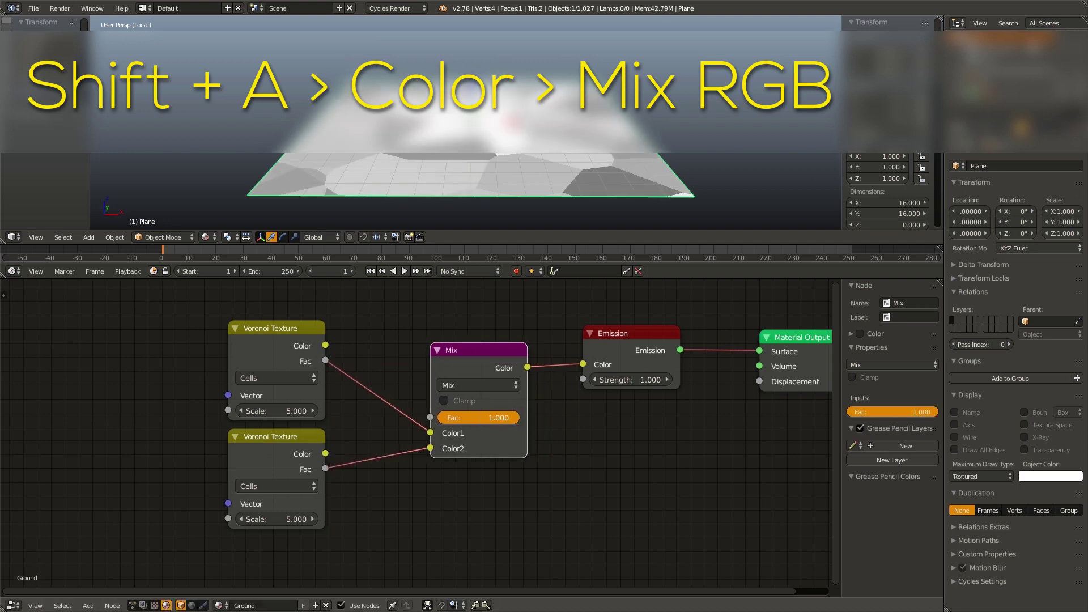
{"action": "left_click", "coordinate": [480, 386]}
{"action": "left_click", "coordinate": [484, 276]}
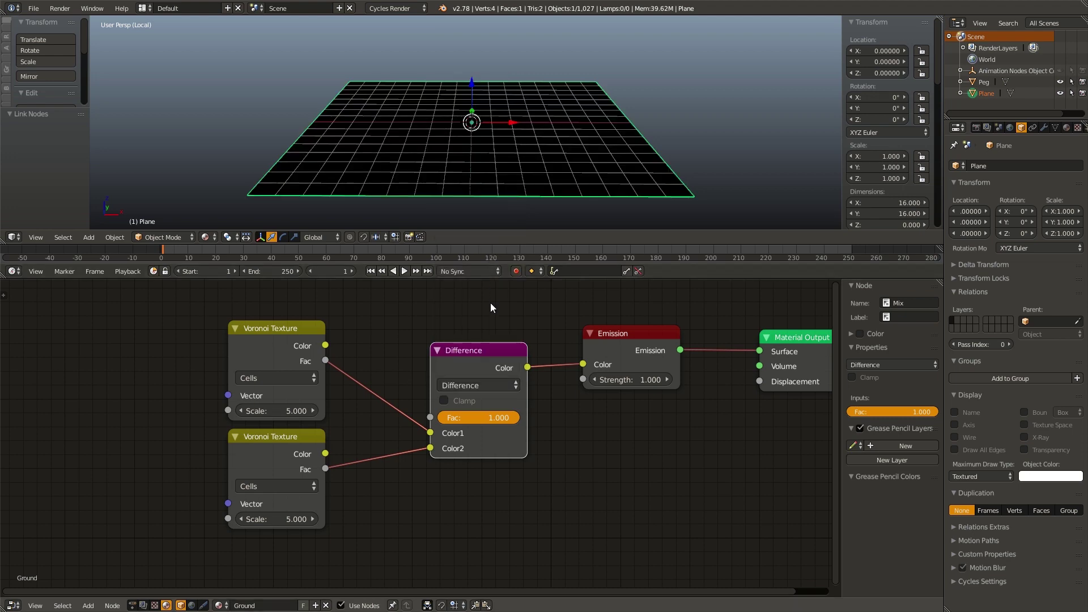
Set the lower Voronoi texture's Scale to 5.040
{"action": "scroll", "coordinate": [320, 467], "scroll_direction": "up", "scroll_amount": 2}
{"action": "middle_click_drag", "start_coordinate": [320, 467], "coordinate": [492, 448]}
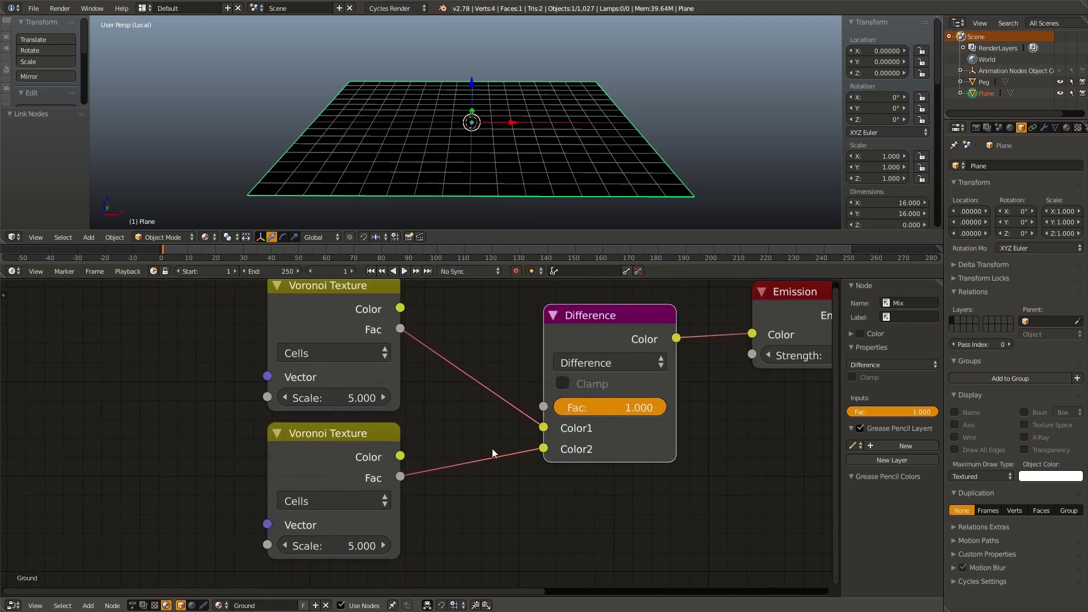
{"action": "scroll", "coordinate": [467, 478], "scroll_direction": "up", "scroll_amount": 1}
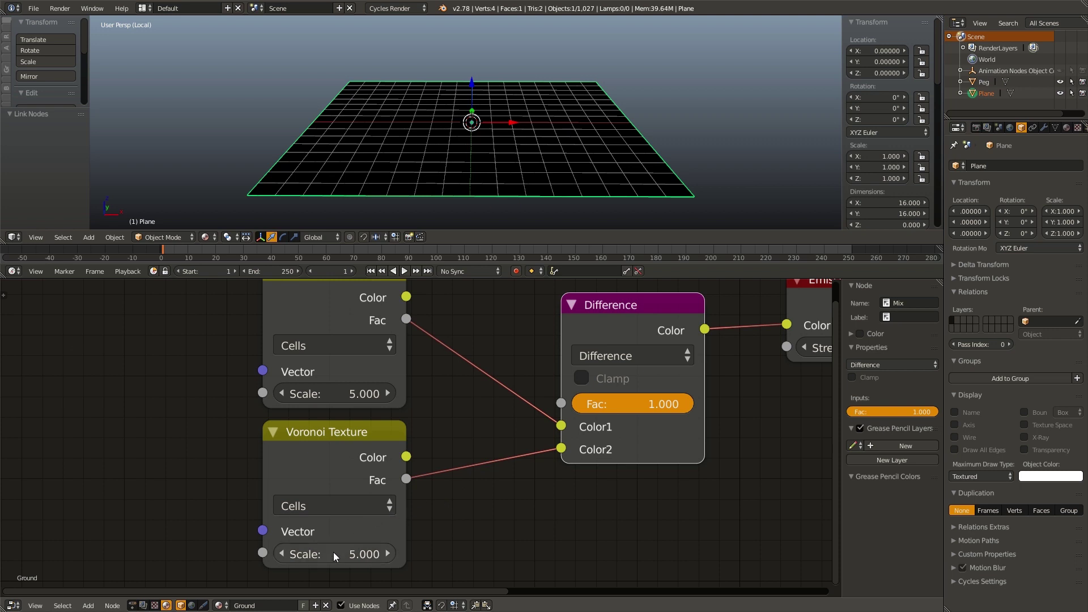
{"action": "left_click_drag", "start_coordinate": [332, 553], "coordinate": [334, 552]}
{"action": "middle_click_drag", "start_coordinate": [85, 491], "coordinate": [379, 519]}
{"action": "scroll", "coordinate": [378, 520], "scroll_direction": "down", "scroll_amount": 1}
{"action": "scroll", "coordinate": [379, 519], "scroll_direction": "down", "scroll_amount": 1, "text": "shift"}
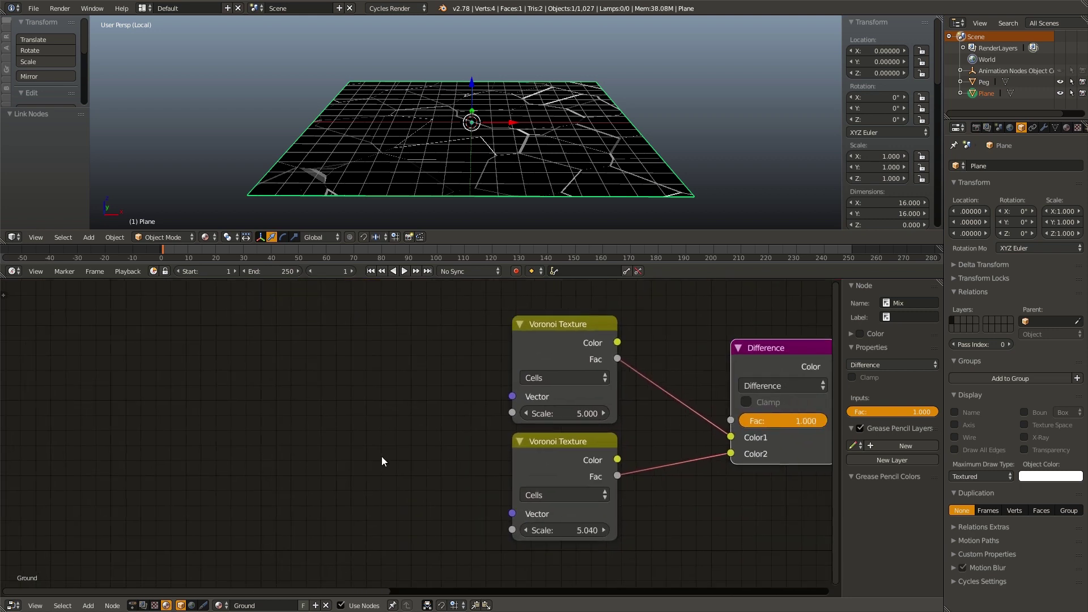
Add a Texture Coordinate node at the far left of the Ground tree
{"action": "key", "text": "shift+a"}
{"action": "left_click", "coordinate": [446, 373]}
{"action": "type", "text": "tex"}
{"action": "key", "text": "Down"}
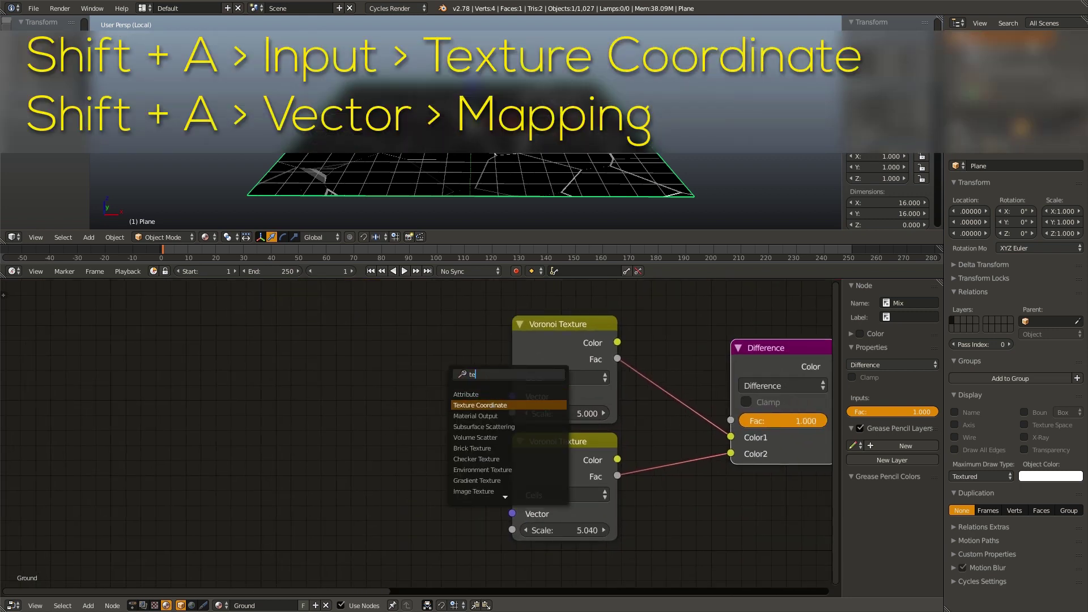
{"action": "key", "text": "Return"}
{"action": "left_click", "coordinate": [302, 332]}
Add a Mapping node fed by Generated coordinates and link it to both Voronoi Vectors
{"action": "key", "text": "shift+a"}
{"action": "left_click", "coordinate": [302, 334]}
{"action": "type", "text": "mapp"}
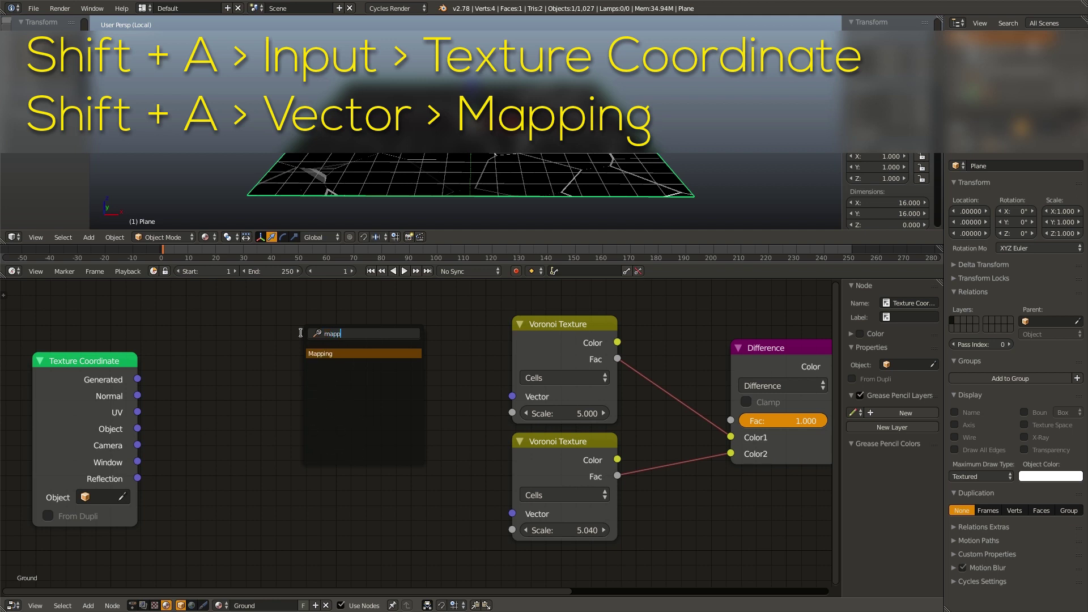
{"action": "key", "text": "Return"}
{"action": "left_click", "coordinate": [192, 312]}
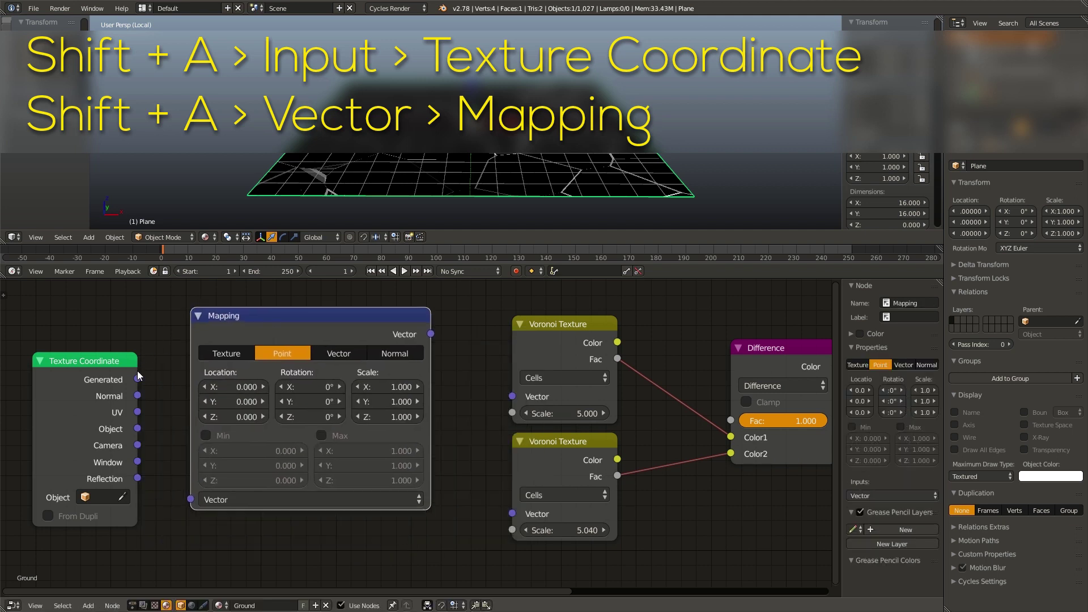
{"action": "left_click_drag", "start_coordinate": [137, 379], "coordinate": [191, 499]}
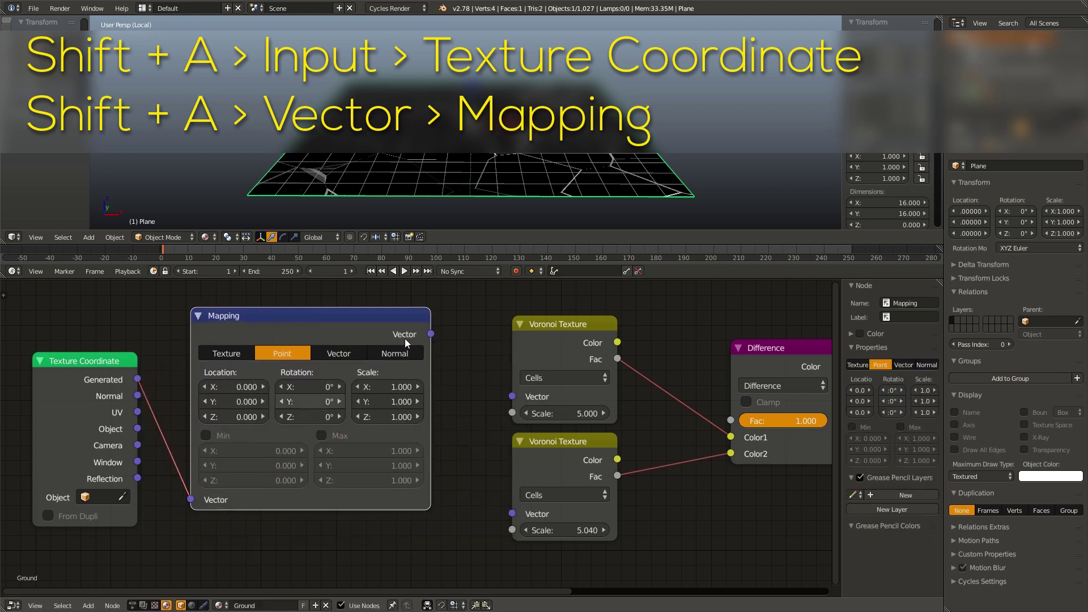
{"action": "left_click_drag", "start_coordinate": [432, 338], "coordinate": [503, 388]}
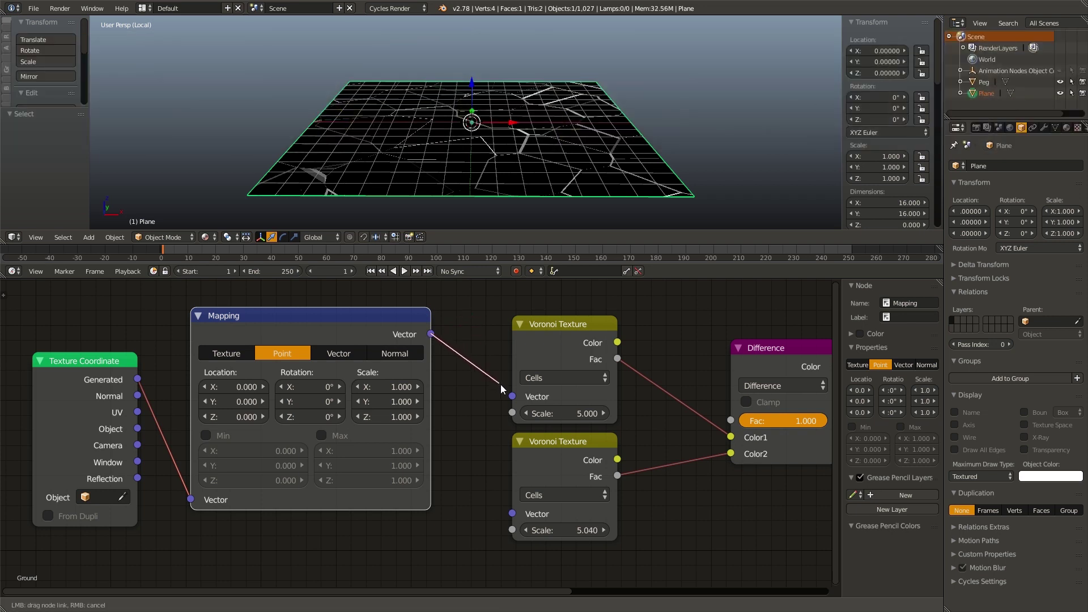
{"action": "left_click_drag", "start_coordinate": [432, 334], "coordinate": [511, 516]}
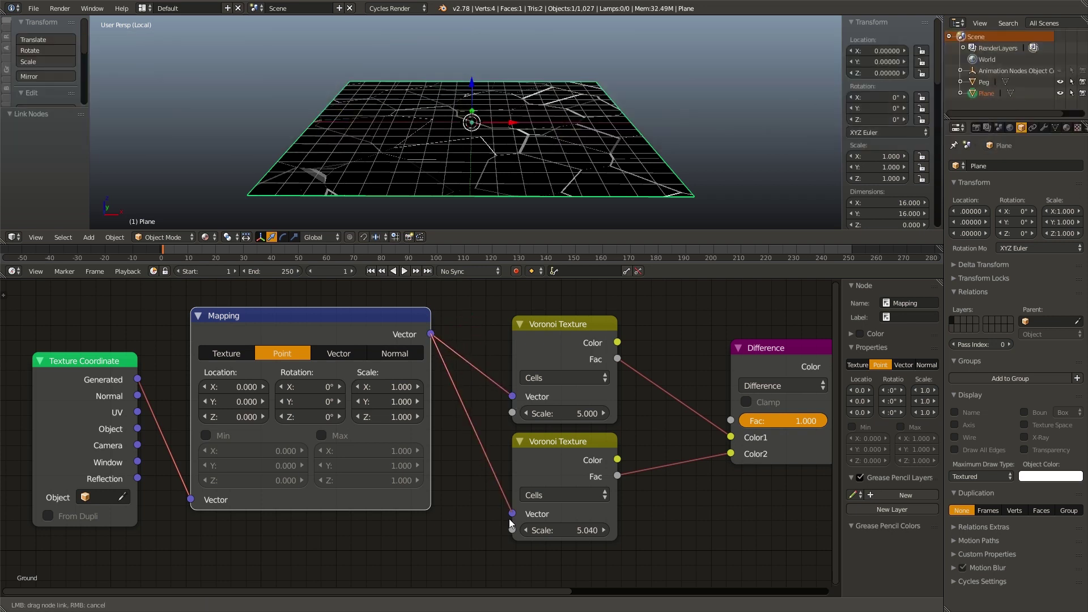
Set the Mapping Scale to 5.2 on all axes and the lower Voronoi Scale to 5.010
{"action": "scroll", "coordinate": [510, 519], "scroll_direction": "up", "scroll_amount": 1}
{"action": "left_click_drag", "start_coordinate": [404, 386], "coordinate": [490, 416]}
{"action": "scroll", "coordinate": [521, 508], "scroll_direction": "up", "scroll_amount": 2}
{"action": "mouse_move", "coordinate": [512, 510]}
{"action": "left_mouse_down"}
{"action": "mouse_move", "coordinate": [494, 511]}
{"action": "mouse_move", "coordinate": [508, 510]}
{"action": "left_mouse_up"}
{"action": "scroll", "coordinate": [492, 175], "scroll_direction": "up", "scroll_amount": 4}
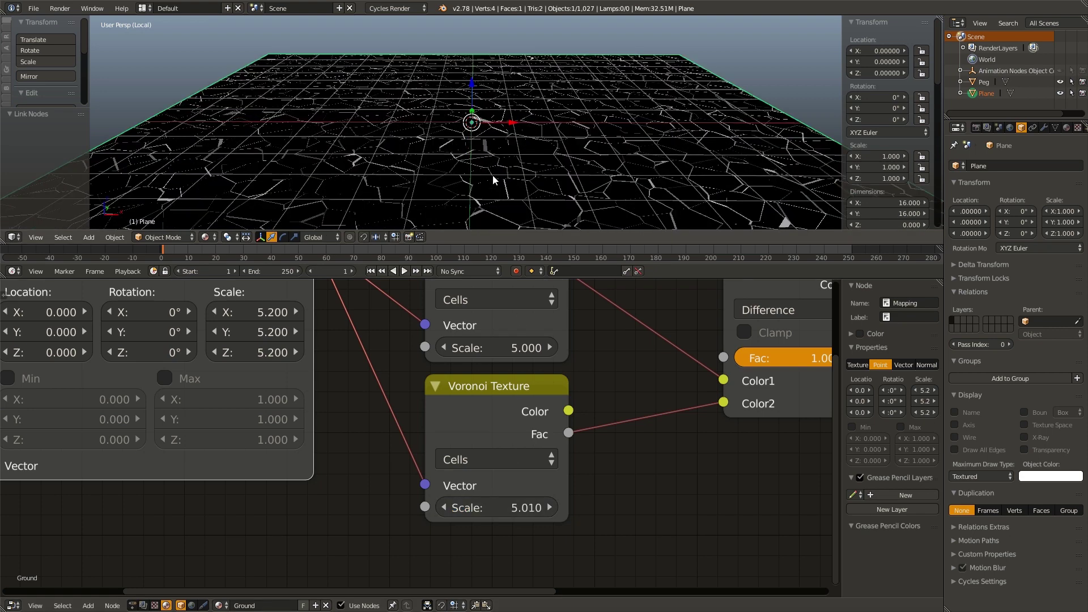
{"action": "scroll", "coordinate": [492, 177], "scroll_direction": "up", "scroll_amount": 1}
{"action": "key", "text": "a"}
{"action": "scroll", "coordinate": [702, 425], "scroll_direction": "down", "scroll_amount": 3}
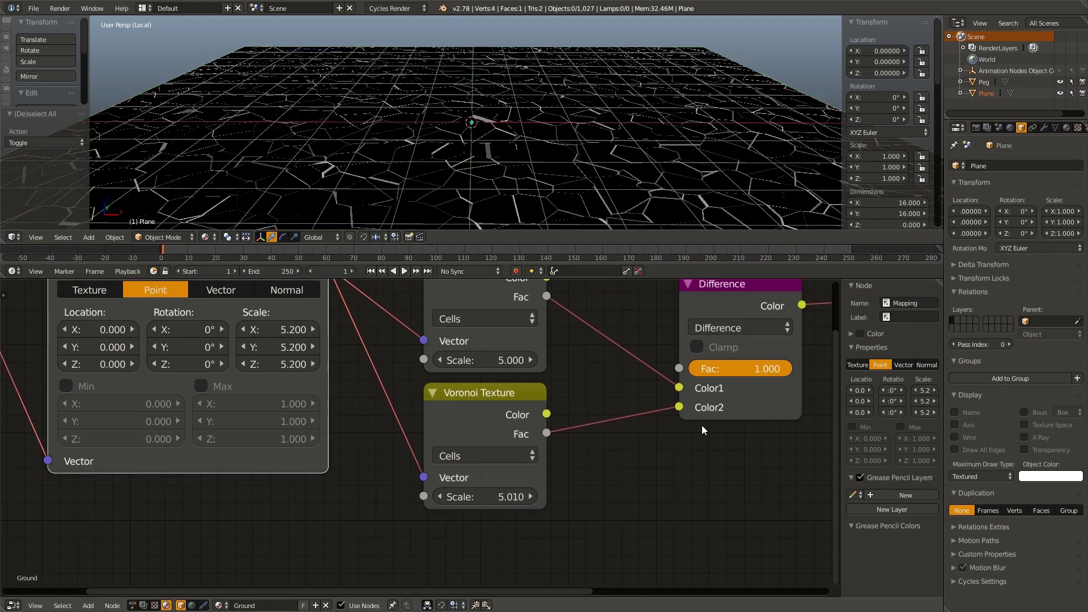
{"action": "scroll", "coordinate": [395, 403], "scroll_direction": "down", "scroll_amount": 1}
{"action": "middle_click_drag", "start_coordinate": [395, 404], "coordinate": [423, 396]}
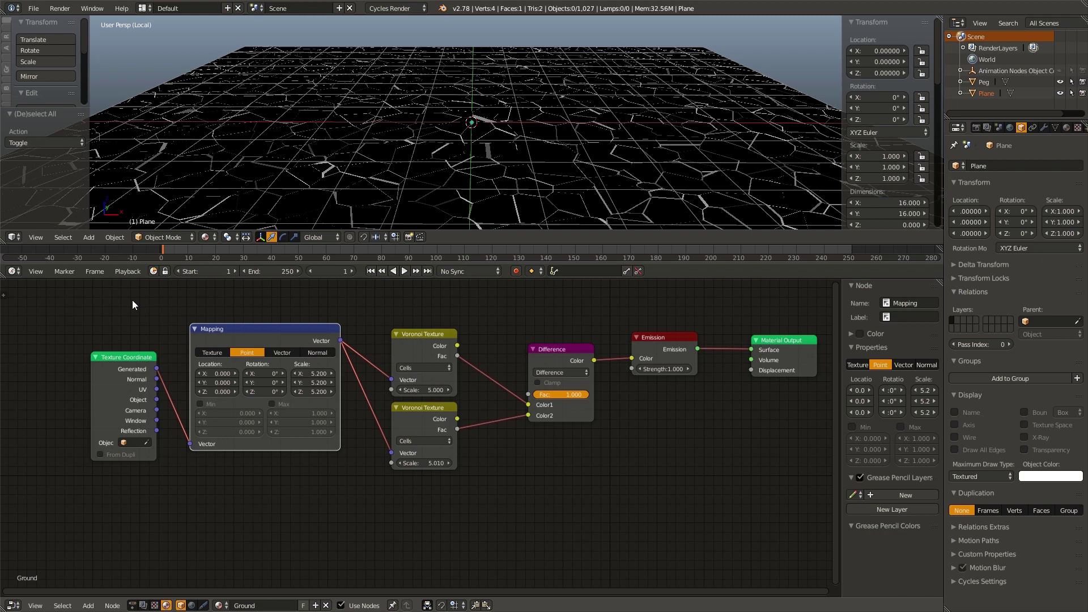
Move the five nodes left of Emission further left to make room
{"action": "key", "text": "b"}
{"action": "left_click_drag", "start_coordinate": [112, 296], "coordinate": [578, 468]}
{"action": "key", "text": "g"}
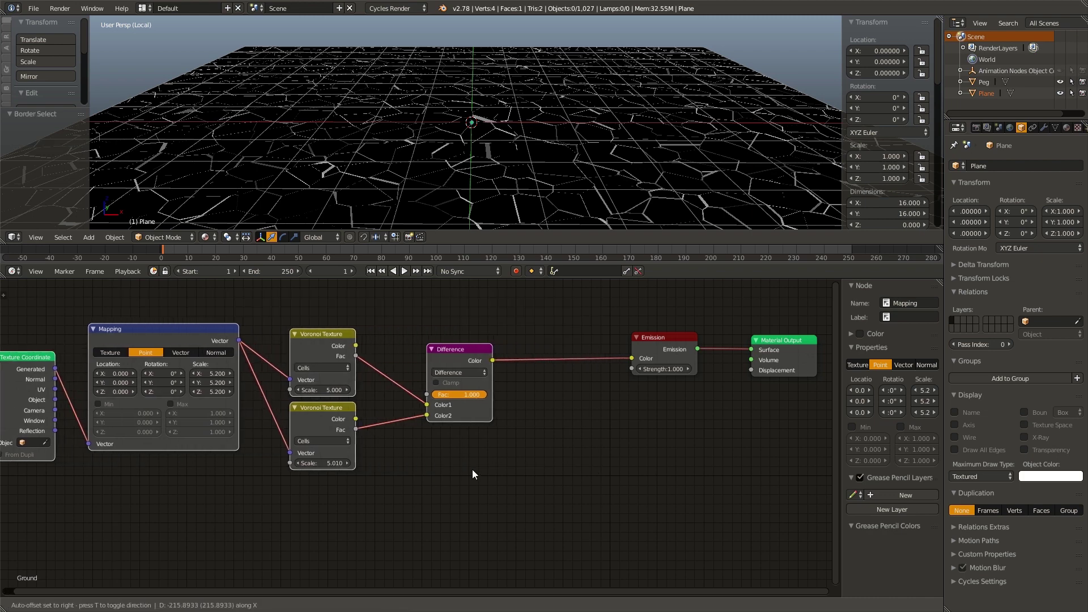
{"action": "left_click", "coordinate": [445, 469]}
{"action": "scroll", "coordinate": [415, 428], "scroll_direction": "up", "scroll_amount": 1}
{"action": "scroll", "coordinate": [414, 433], "scroll_direction": "up", "scroll_amount": 3}
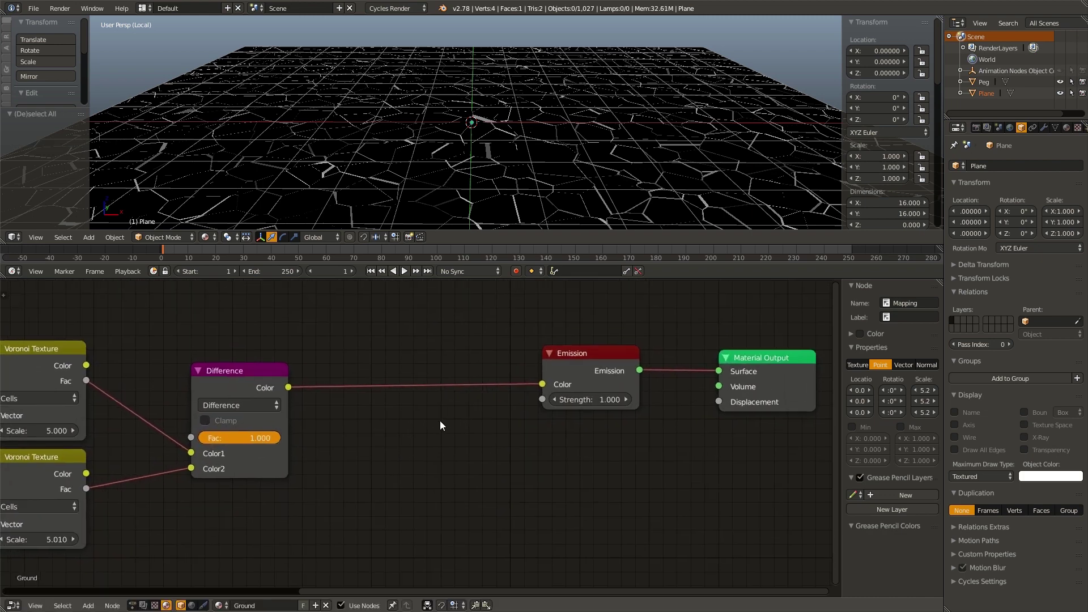
Insert a ColorRamp on the Difference–Emission link, moving its white stop to 0.218 and colouring it blue
{"action": "key", "text": "shift+a"}
{"action": "left_click", "coordinate": [422, 338]}
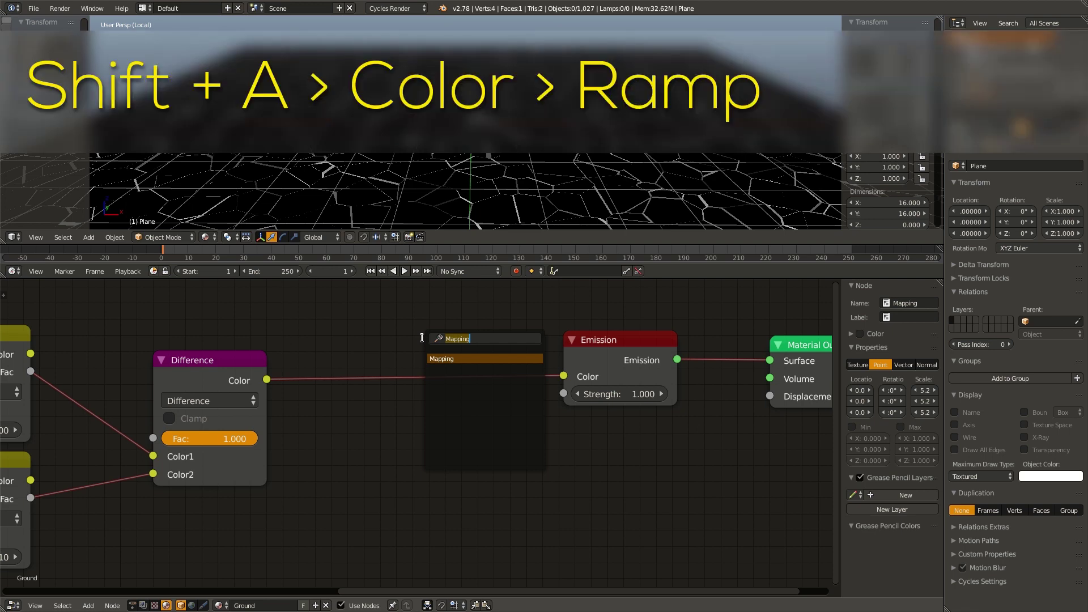
{"action": "type", "text": "col"}
{"action": "key", "text": "Return"}
{"action": "left_click", "coordinate": [524, 430]}
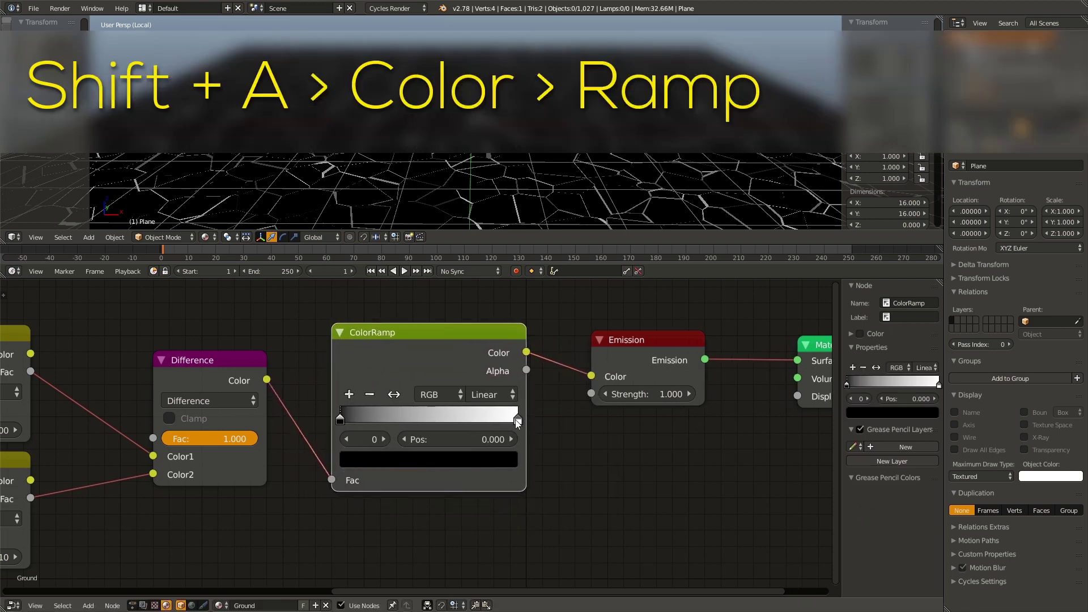
{"action": "left_click_drag", "start_coordinate": [518, 421], "coordinate": [465, 439]}
{"action": "left_click", "coordinate": [369, 467]}
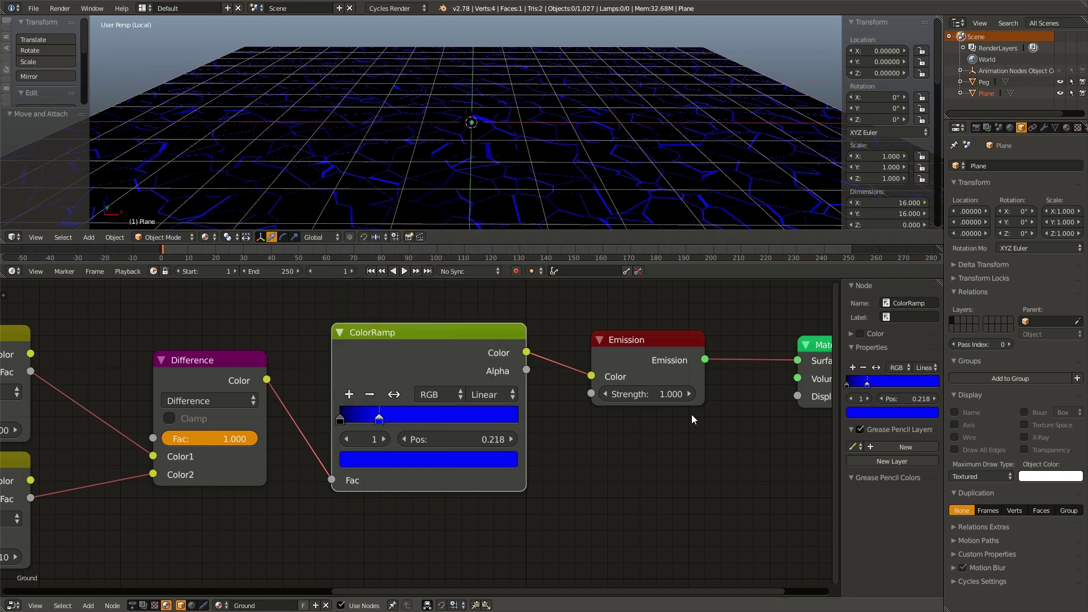
Add a bright magenta ramp stop at 0.459 and brighten the blue stop
{"action": "left_click", "coordinate": [370, 420], "text": "ctrl"}
{"action": "left_click_drag", "start_coordinate": [369, 420], "coordinate": [423, 419]}
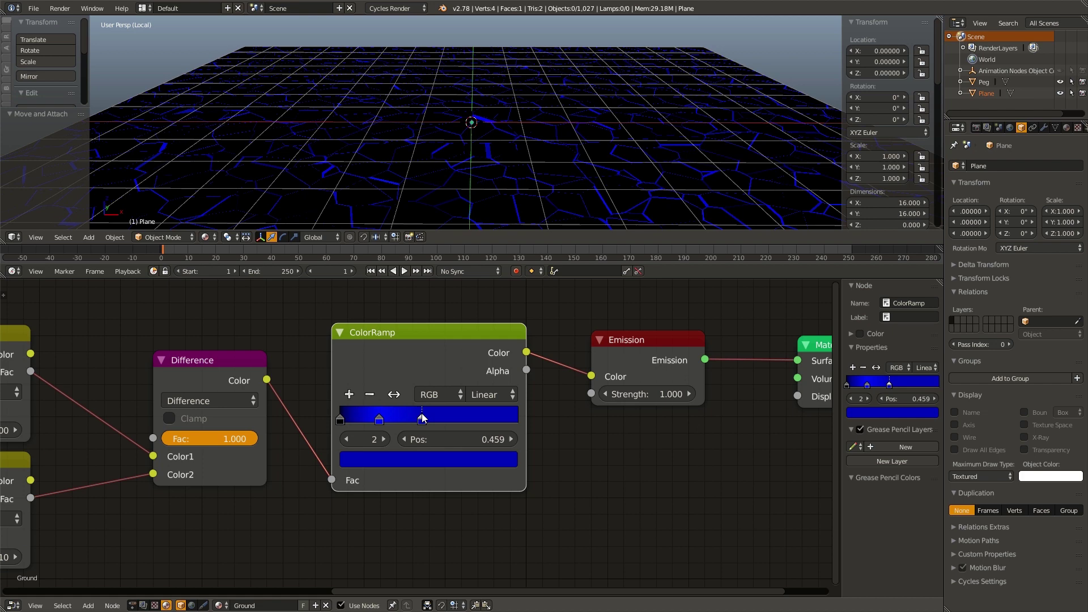
{"action": "left_click", "coordinate": [433, 466]}
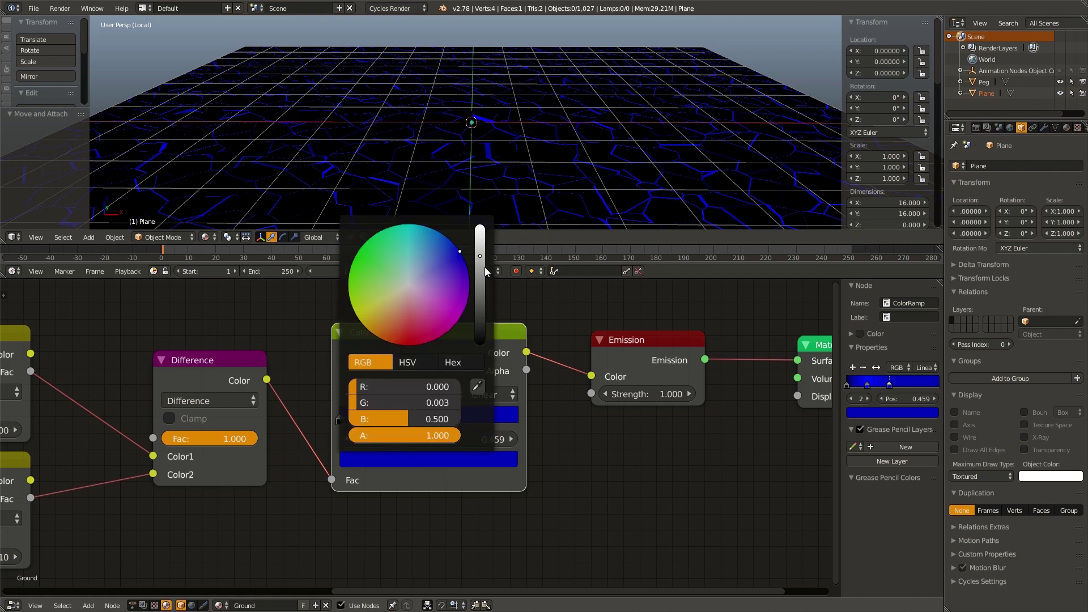
{"action": "left_click_drag", "start_coordinate": [480, 271], "coordinate": [456, 324]}
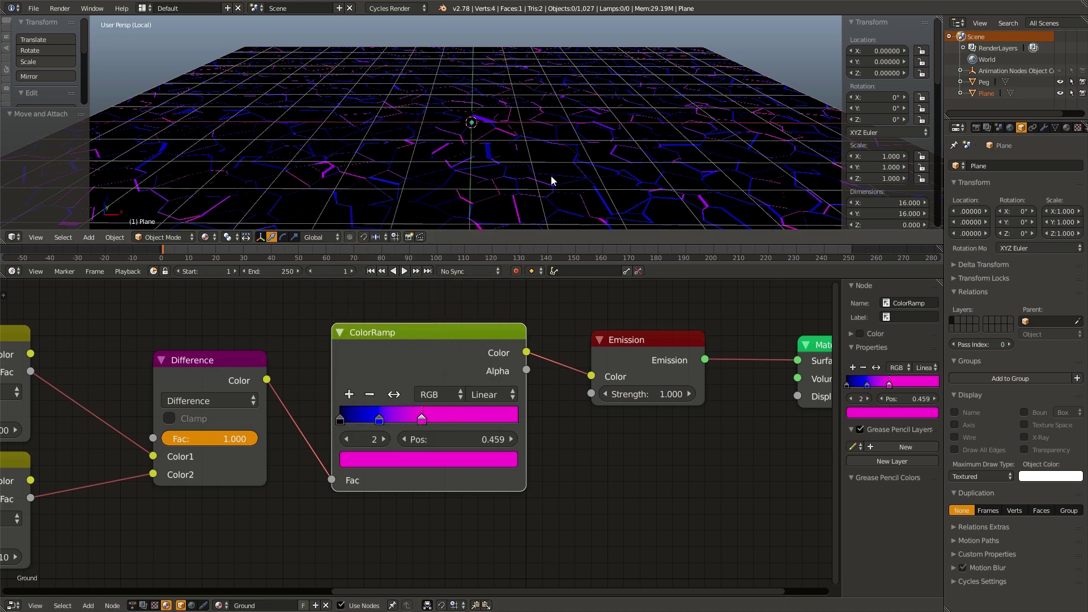
{"action": "scroll", "coordinate": [530, 176], "scroll_direction": "down", "scroll_amount": 1}
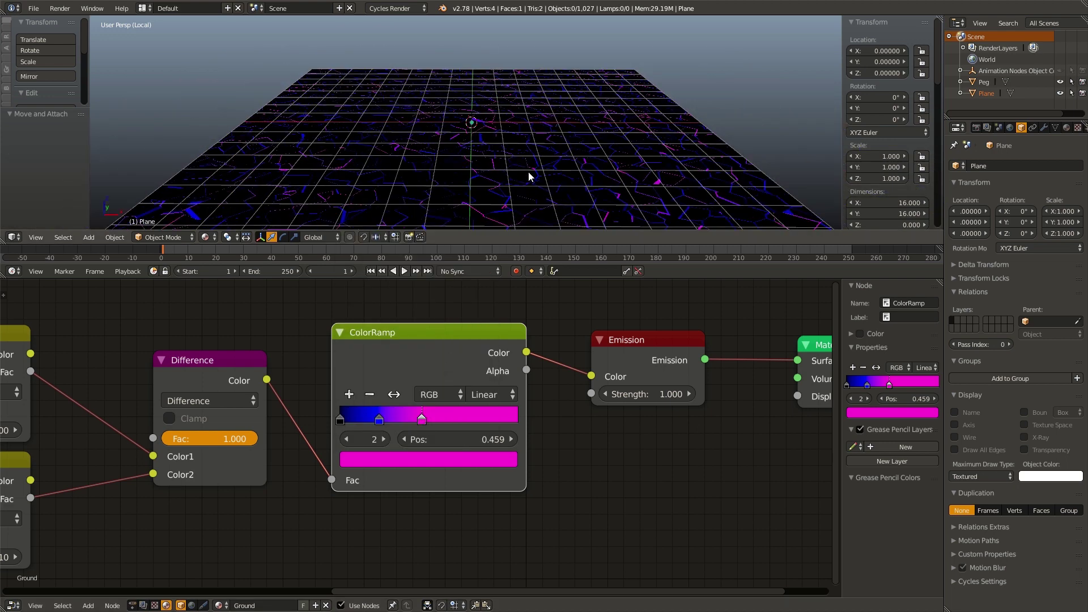
{"action": "left_click", "coordinate": [380, 419]}
{"action": "left_click", "coordinate": [428, 459]}
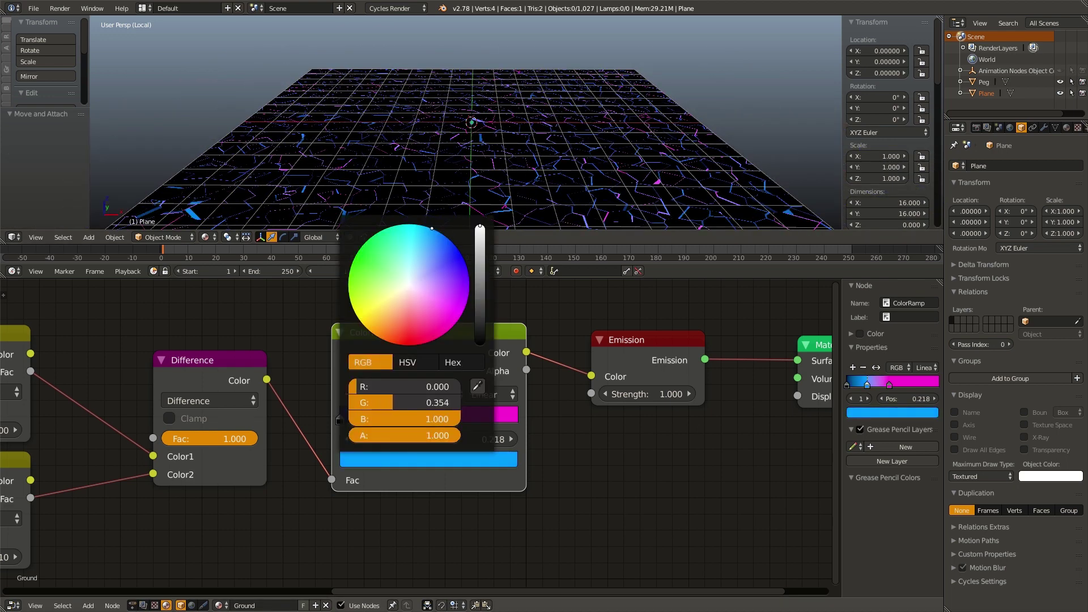
{"action": "key", "text": "a"}
{"action": "key", "text": "a"}
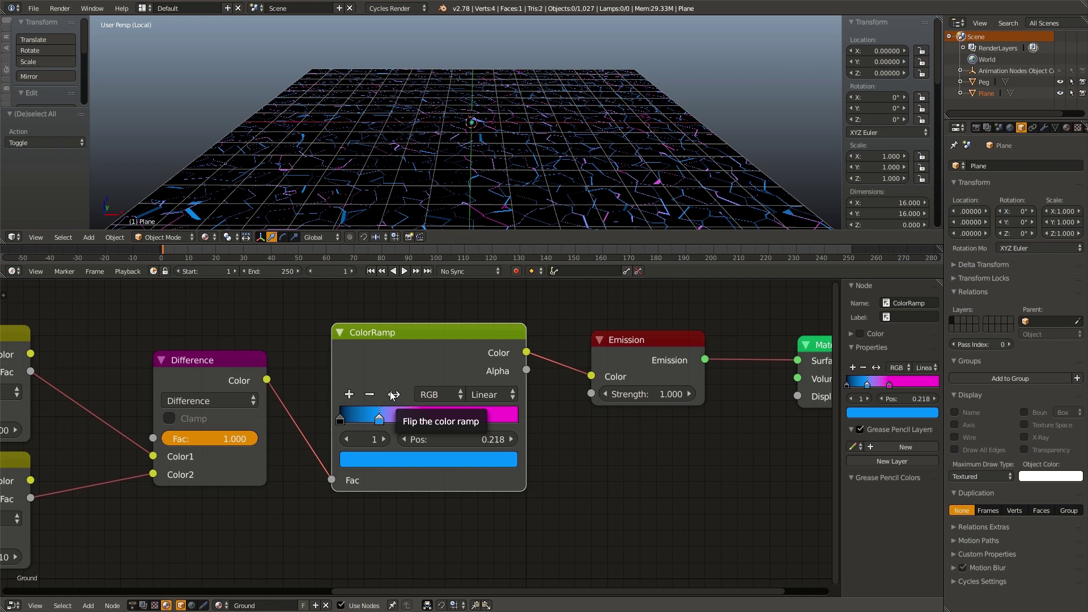
Shift the six nodes left of Emission further left to leave space
{"action": "scroll", "coordinate": [392, 395], "scroll_direction": "down", "scroll_amount": 4}
{"action": "middle_click_drag", "start_coordinate": [232, 395], "coordinate": [440, 383]}
{"action": "key", "text": "a"}
{"action": "left_click_drag", "start_coordinate": [118, 335], "coordinate": [590, 537]}
{"action": "key", "text": "g"}
{"action": "left_click", "coordinate": [487, 536]}
Drop a MixRGB node on the ColorRamp–Emission link with the ramp feeding Color2
{"action": "scroll", "coordinate": [566, 483], "scroll_direction": "up", "scroll_amount": 3}
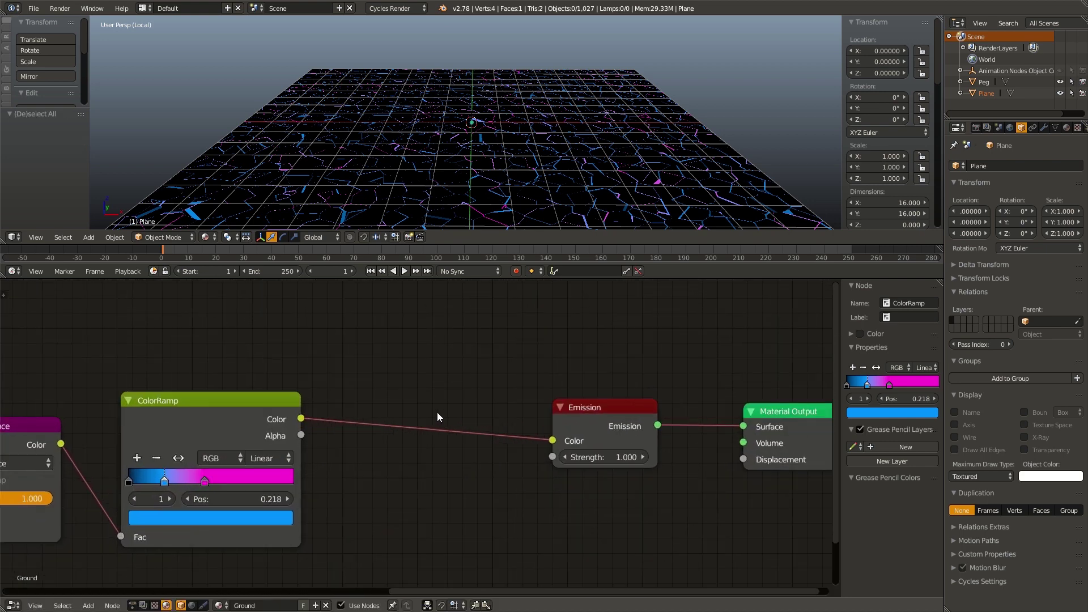
{"action": "key", "text": "shift+a"}
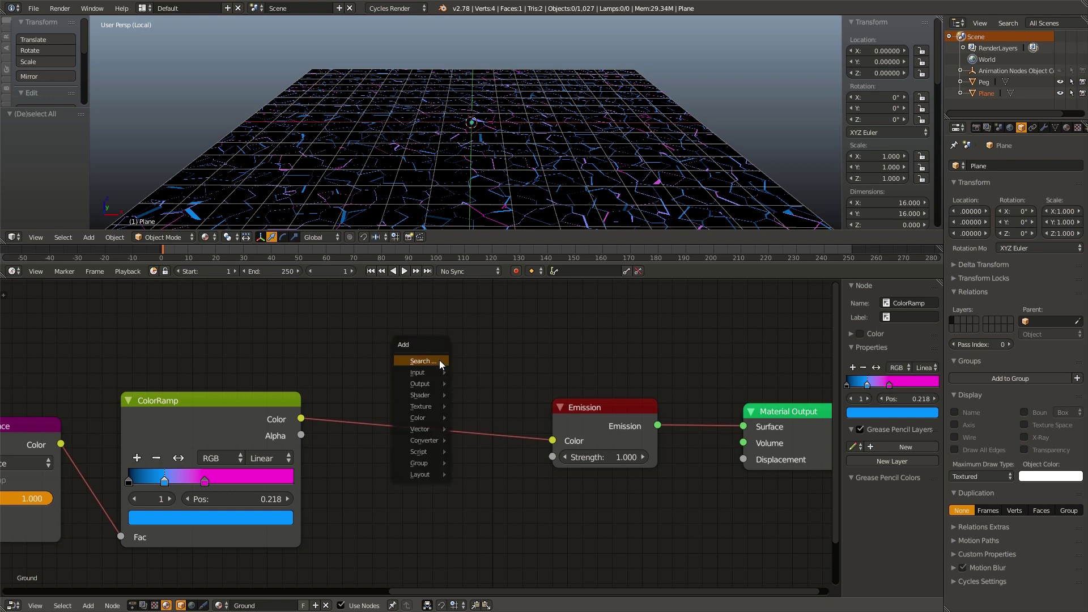
{"action": "left_click", "coordinate": [440, 359]}
{"action": "type", "text": "mix"}
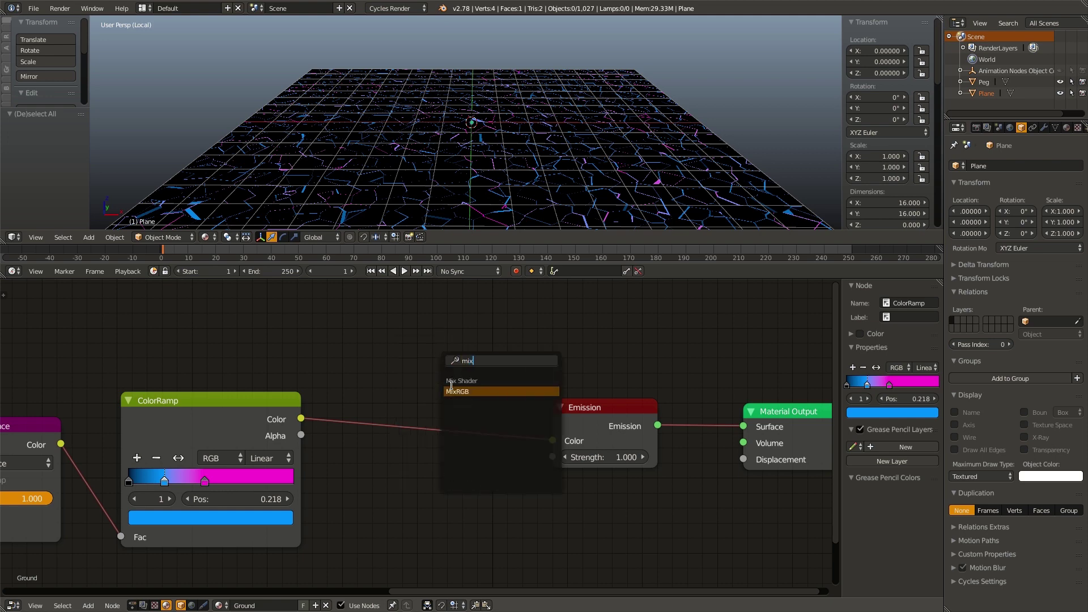
{"action": "key", "text": "Return"}
{"action": "left_click", "coordinate": [402, 409]}
{"action": "mouse_move", "coordinate": [384, 486]}
{"action": "left_mouse_down"}
{"action": "mouse_move", "coordinate": [337, 454]}
{"action": "mouse_move", "coordinate": [363, 494]}
{"action": "mouse_move", "coordinate": [384, 502]}
{"action": "left_mouse_up"}
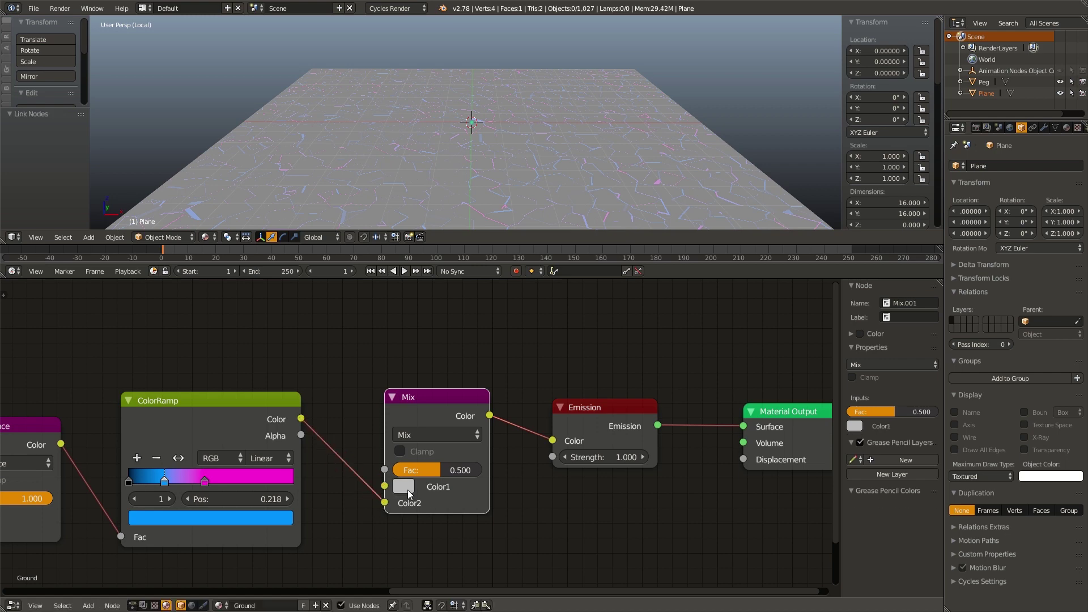
Set the new Mix node's Color1 to black and its factor to 0.000
{"action": "left_click", "coordinate": [404, 486]}
{"action": "left_click_drag", "start_coordinate": [525, 336], "coordinate": [523, 379]}
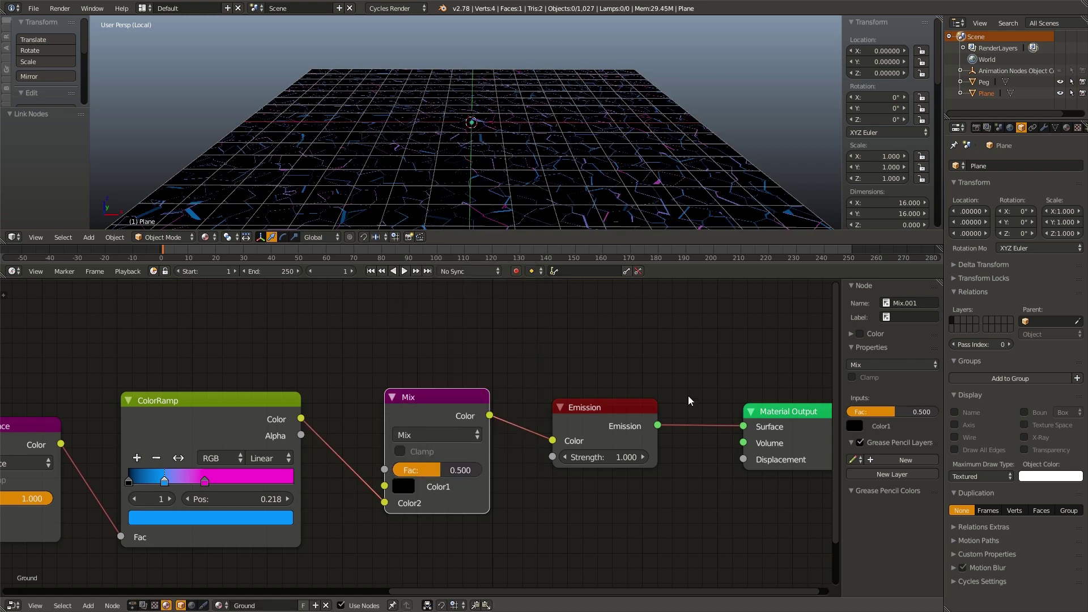
{"action": "left_click_drag", "start_coordinate": [448, 470], "coordinate": [410, 465]}
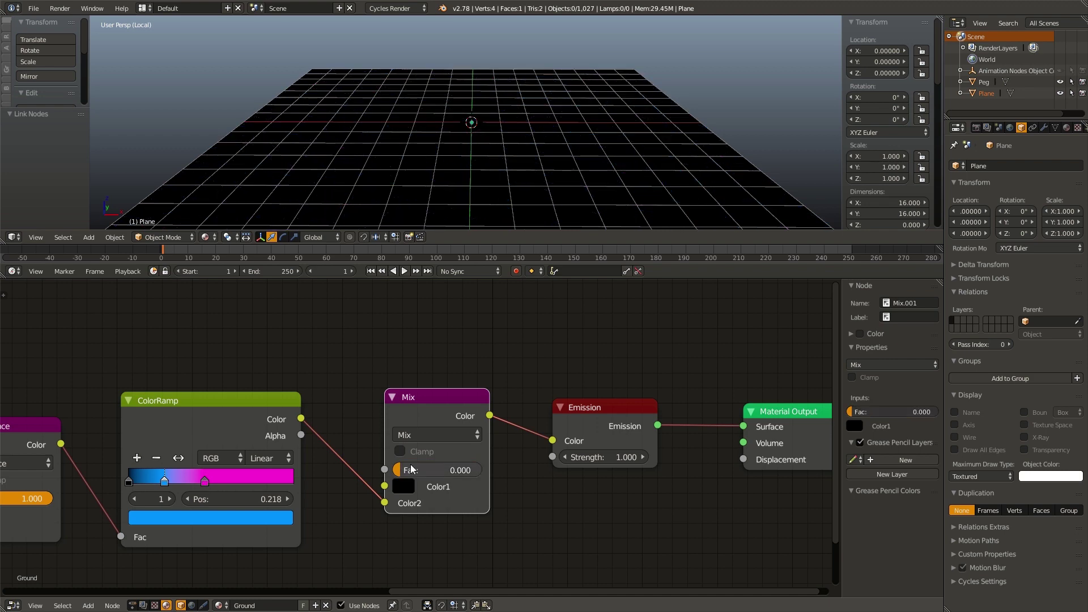
{"action": "left_click", "coordinate": [406, 415]}
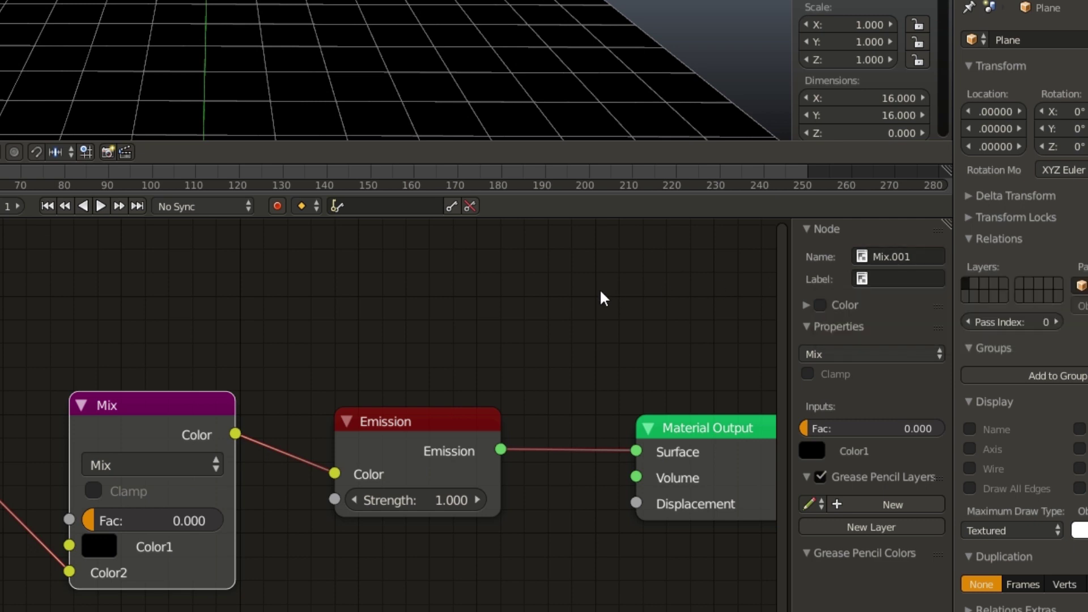
Enter Brightness_Control as the Mix node's Name in the sidebar, then paste it into Label
{"action": "key", "text": "n"}
{"action": "key", "text": "n"}
{"action": "left_click", "coordinate": [886, 255]}
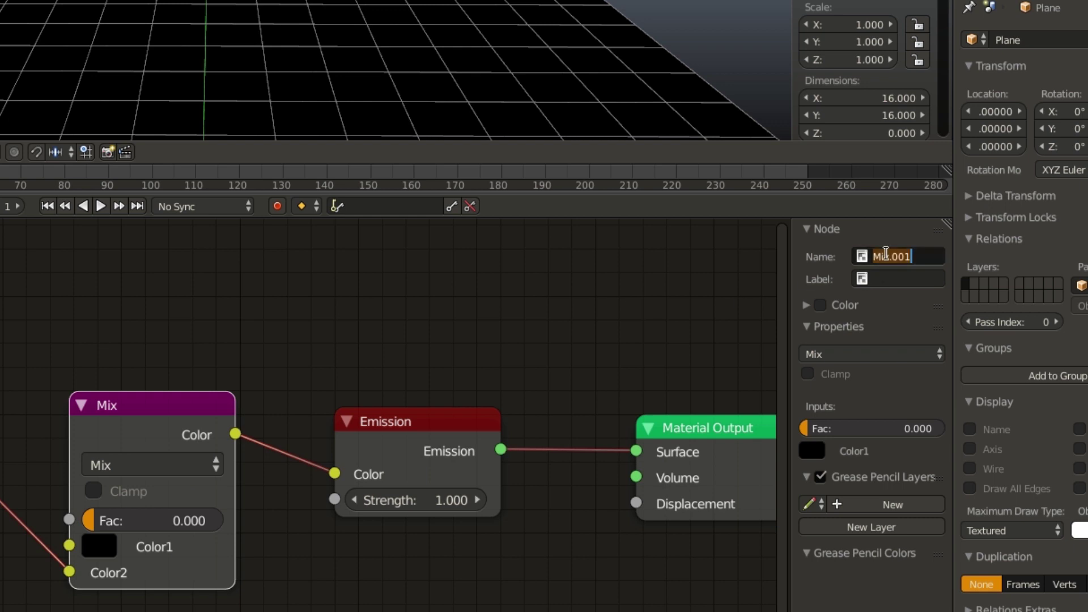
{"action": "type", "text": "Brightness_Control"}
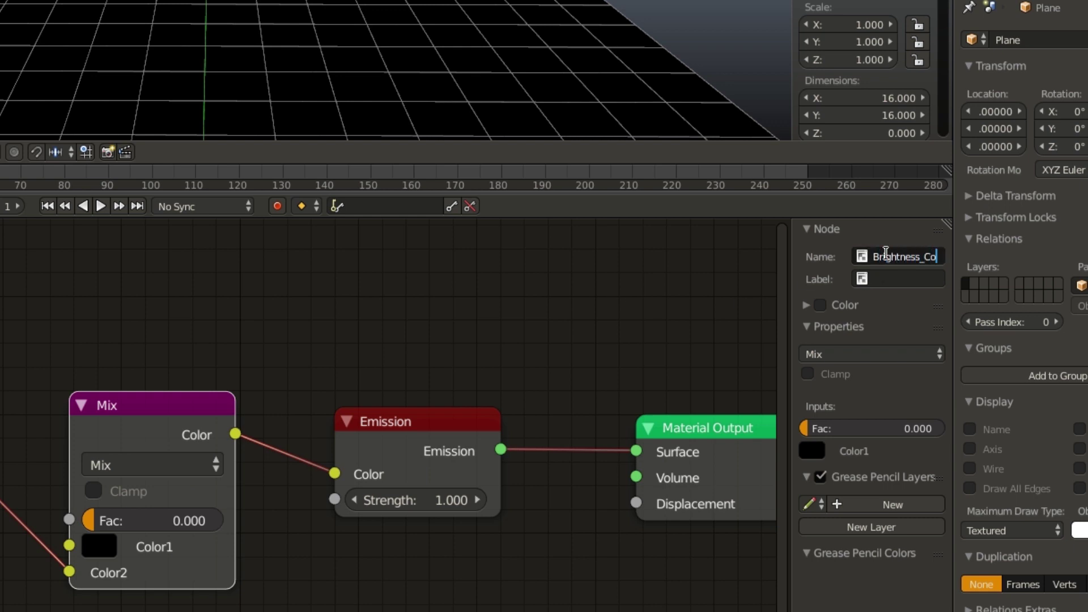
{"action": "key", "text": "Return"}
{"action": "double_click", "coordinate": [889, 259]}
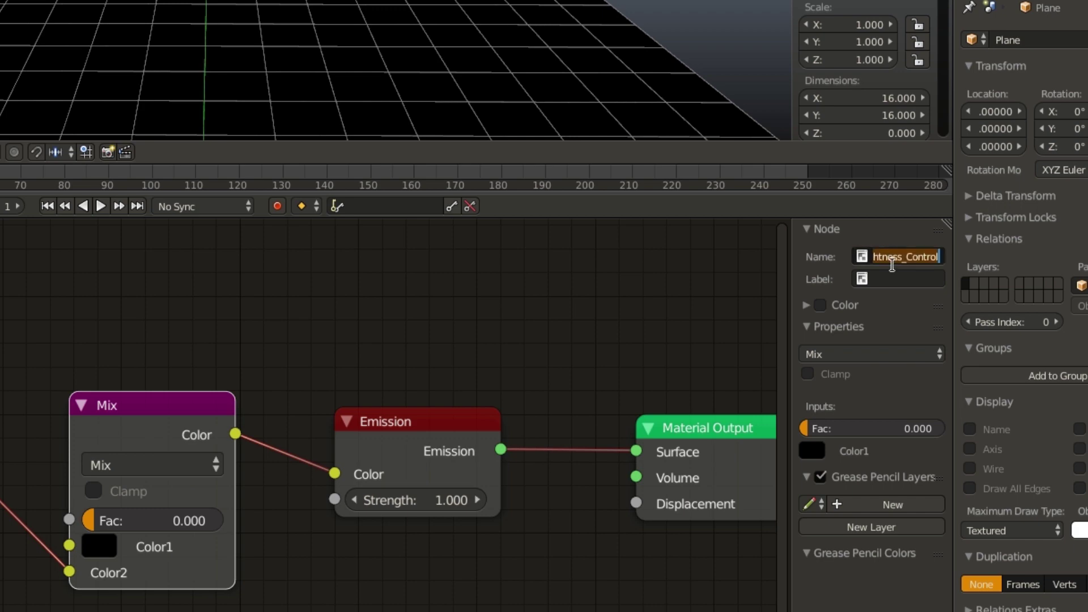
{"action": "key", "text": "ctrl+c"}
{"action": "left_click", "coordinate": [896, 277]}
{"action": "key", "text": "ctrl+v"}
{"action": "key", "text": "Return"}
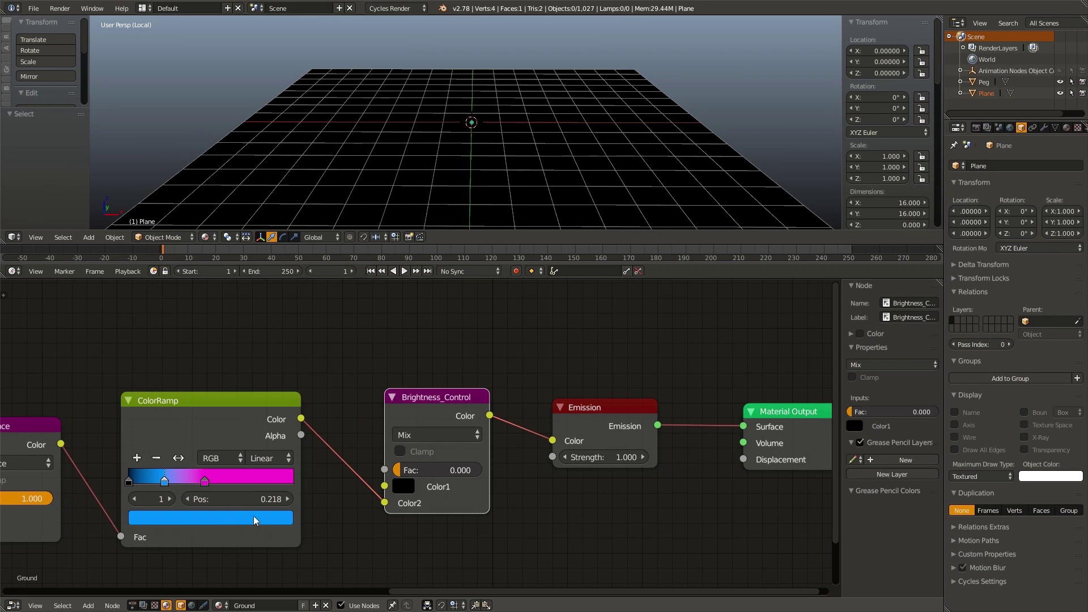
In the Animation Nodes tree, duplicate the Sound Falloff node and place the copy below
{"action": "left_click", "coordinate": [134, 605]}
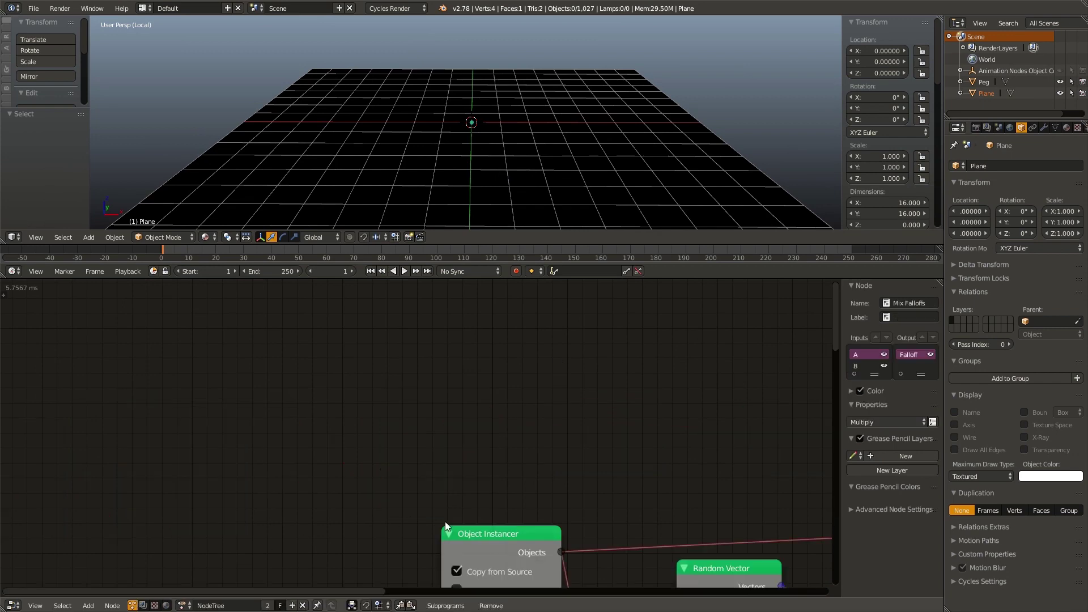
{"action": "key", "text": "Home"}
{"action": "scroll", "coordinate": [511, 417], "scroll_direction": "up", "scroll_amount": 5}
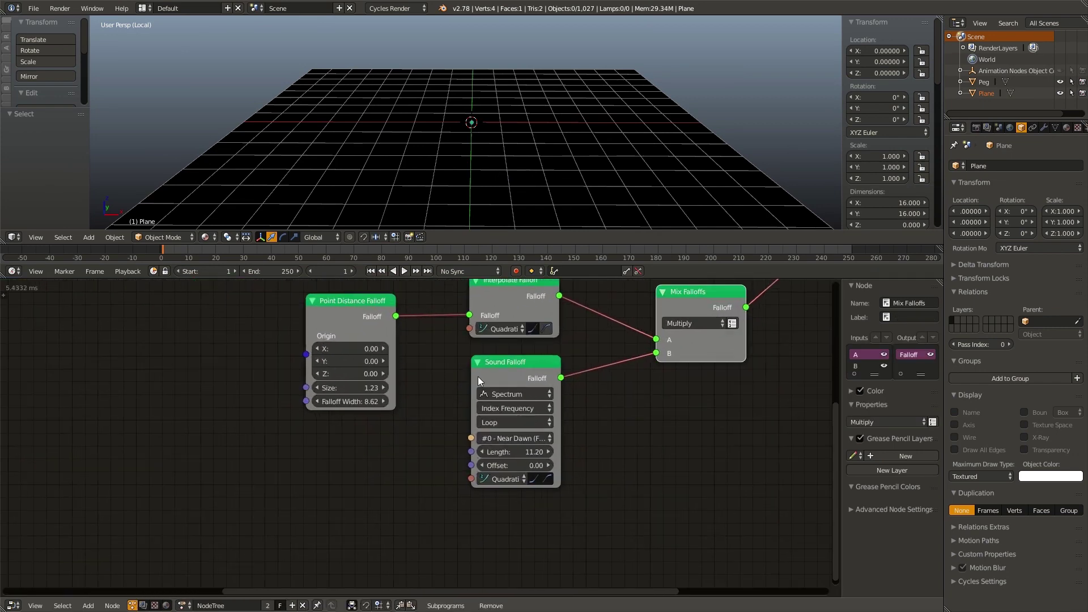
{"action": "left_click", "coordinate": [478, 377]}
{"action": "key", "text": "shift+d"}
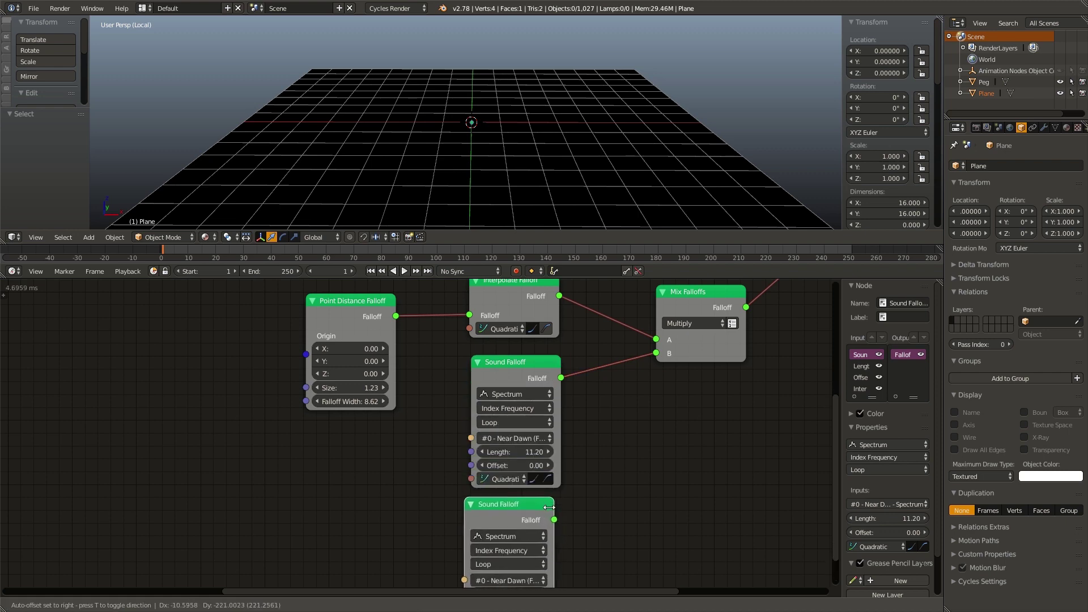
{"action": "left_click", "coordinate": [549, 507]}
{"action": "key", "text": "KP_Decimal"}
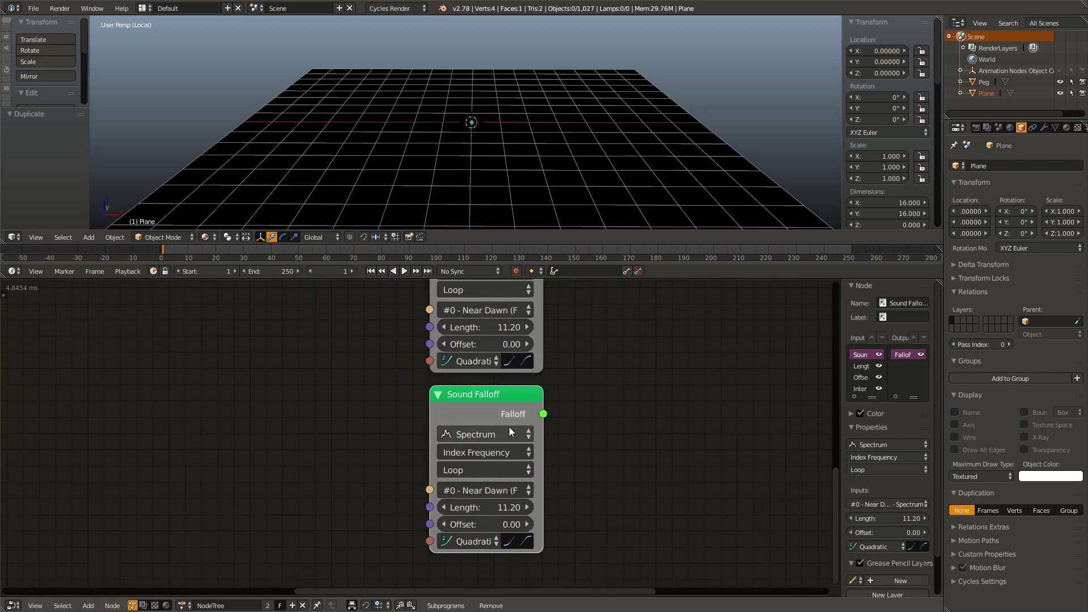
Set the copied Sound Falloff to Average using the '#0 - Near Dawn … - Average' bake
{"action": "left_click", "coordinate": [509, 427]}
{"action": "left_click", "coordinate": [498, 410]}
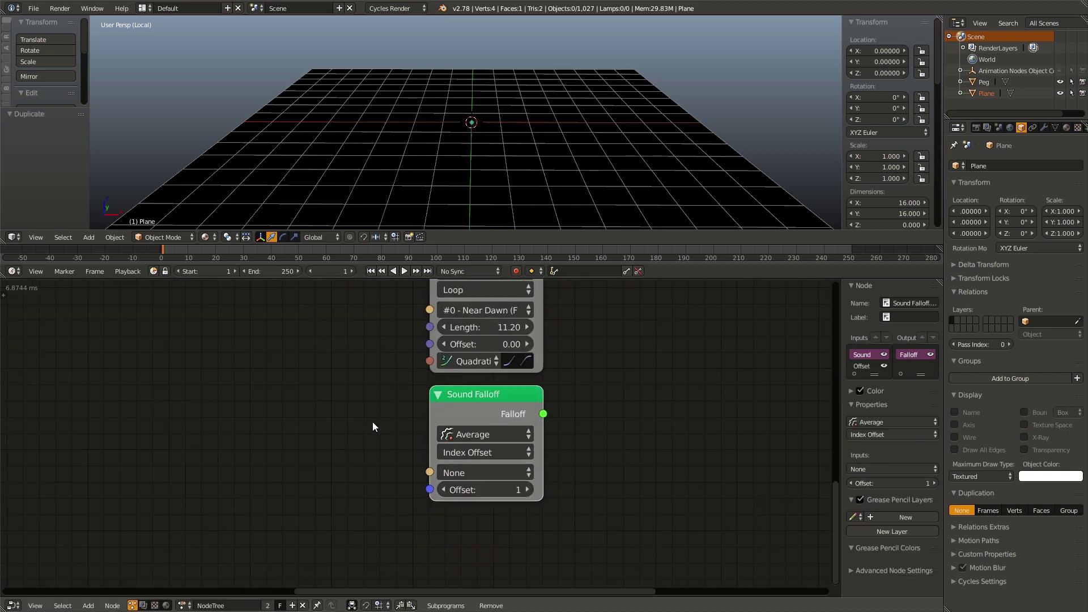
{"action": "left_click", "coordinate": [457, 472]}
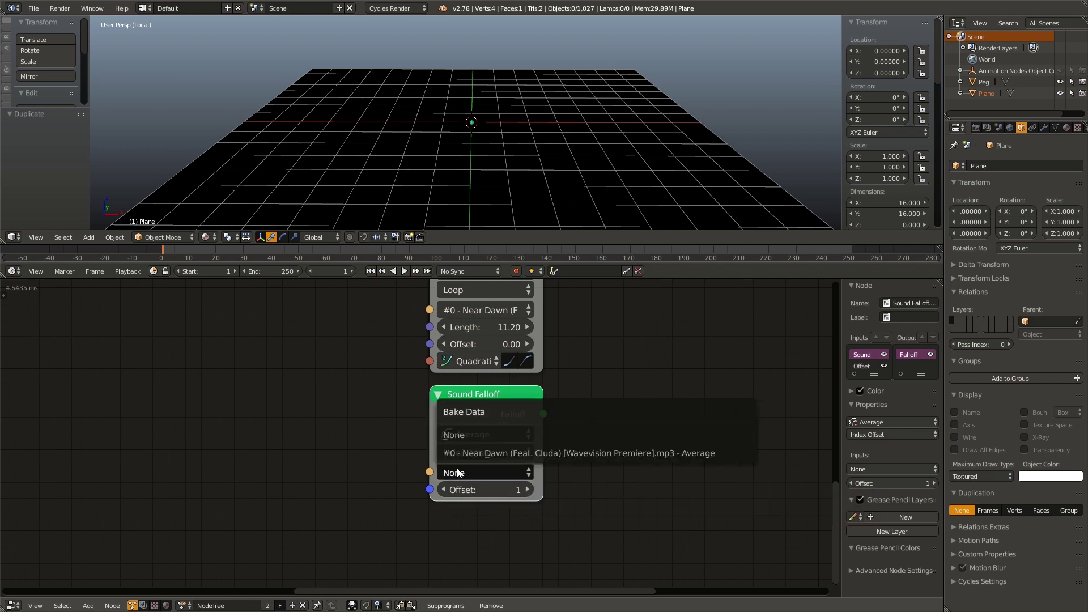
{"action": "left_click", "coordinate": [464, 457]}
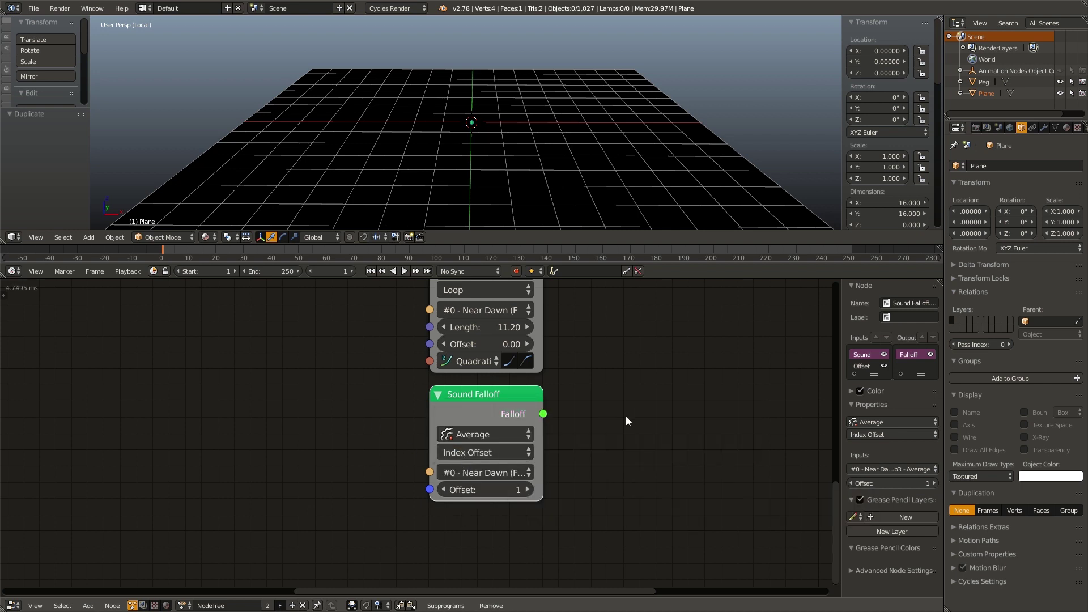
{"action": "middle_click_drag", "start_coordinate": [626, 416], "coordinate": [478, 426]}
{"action": "left_click_drag", "start_coordinate": [365, 434], "coordinate": [359, 488]}
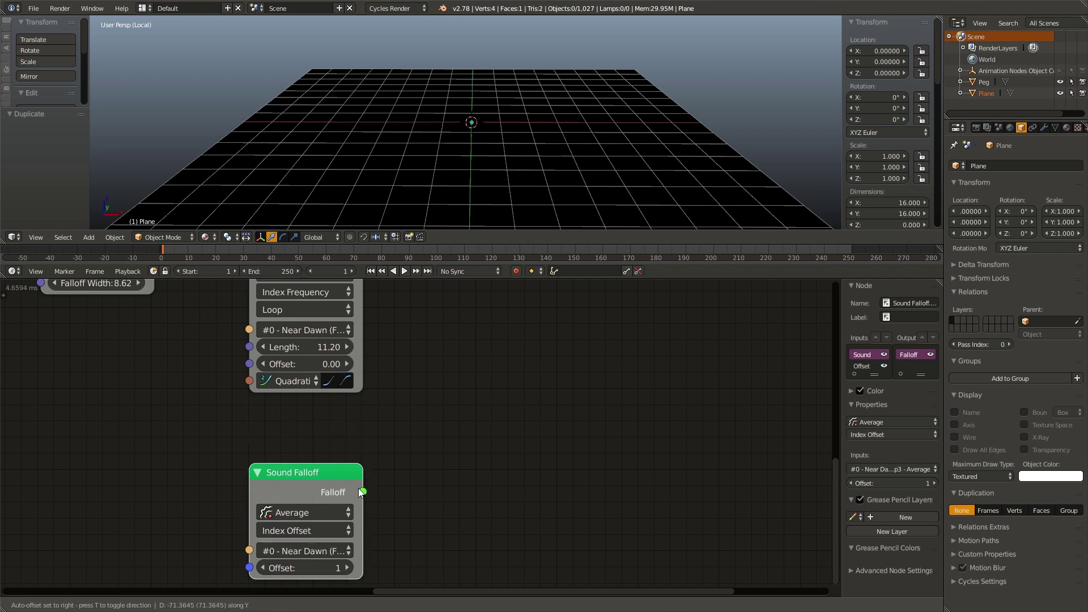
{"action": "middle_click_drag", "start_coordinate": [359, 488], "coordinate": [340, 404]}
Add an Evaluate Falloff node fed by the averaged Sound Falloff
{"action": "key", "text": "a"}
{"action": "key", "text": "shift+a"}
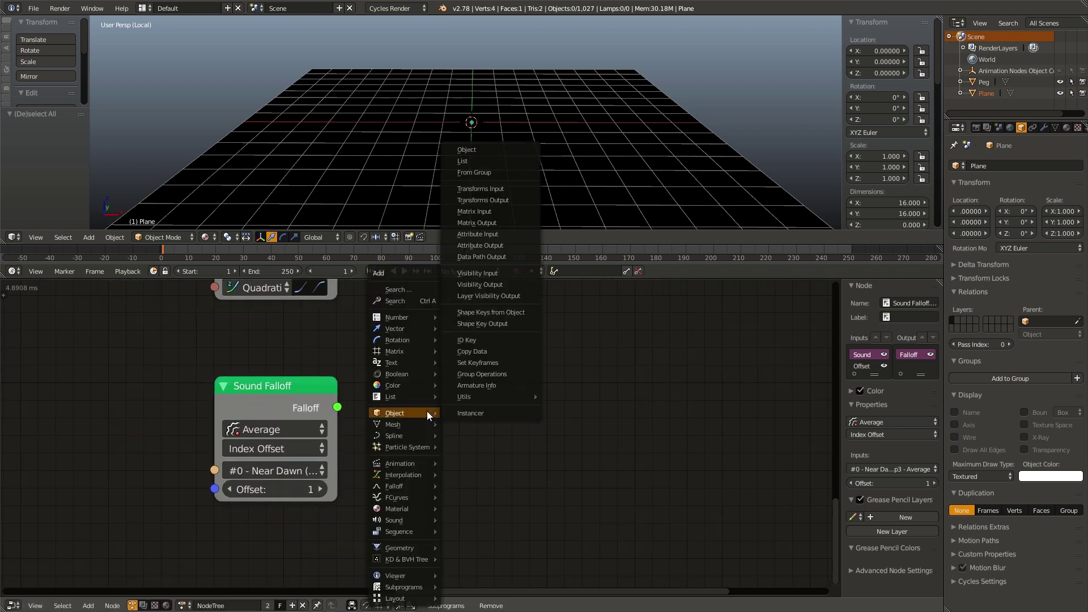
{"action": "mouse_move", "coordinate": [409, 488]}
{"action": "left_click", "coordinate": [462, 486]}
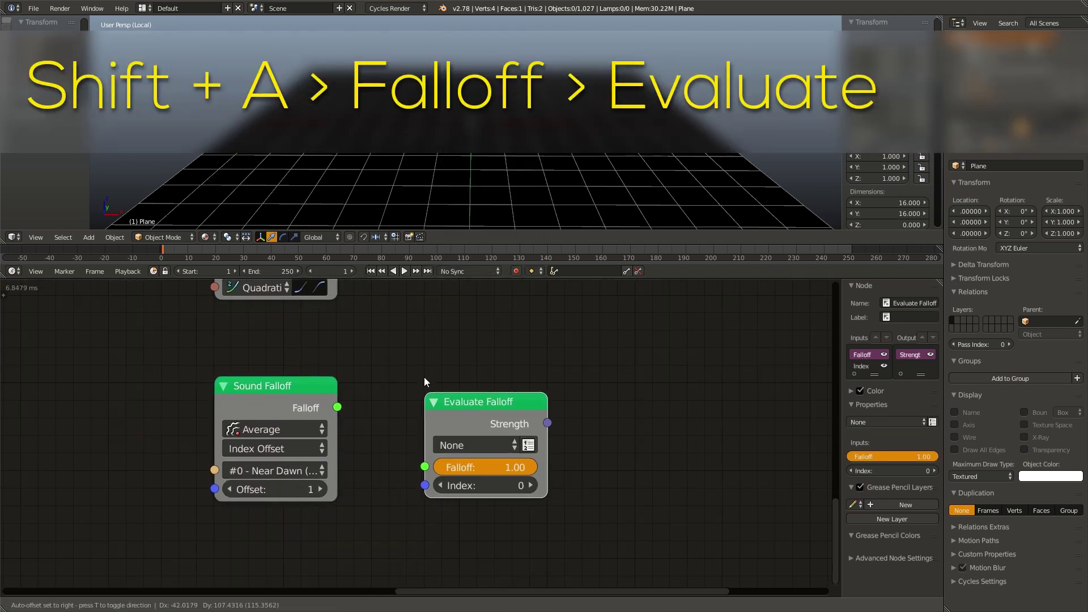
{"action": "left_click_drag", "start_coordinate": [336, 407], "coordinate": [413, 438]}
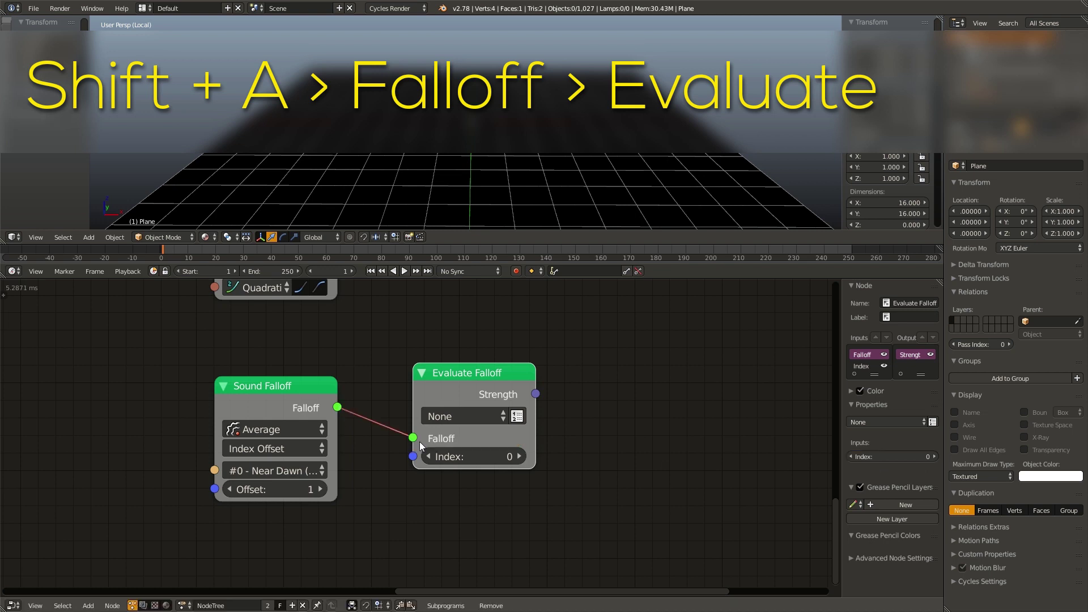
{"action": "middle_click_drag", "start_coordinate": [658, 384], "coordinate": [539, 400]}
Add a Cycles Material Output targeting Ground's Brightness_Control, driven by the falloff Strength
{"action": "key", "text": "shift+a"}
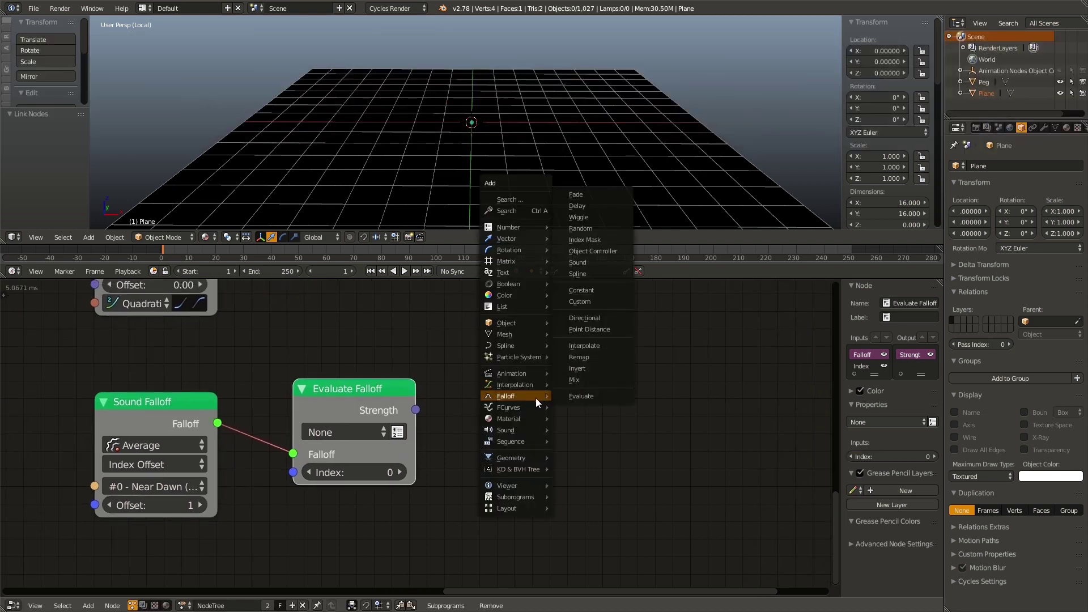
{"action": "mouse_move", "coordinate": [522, 419]}
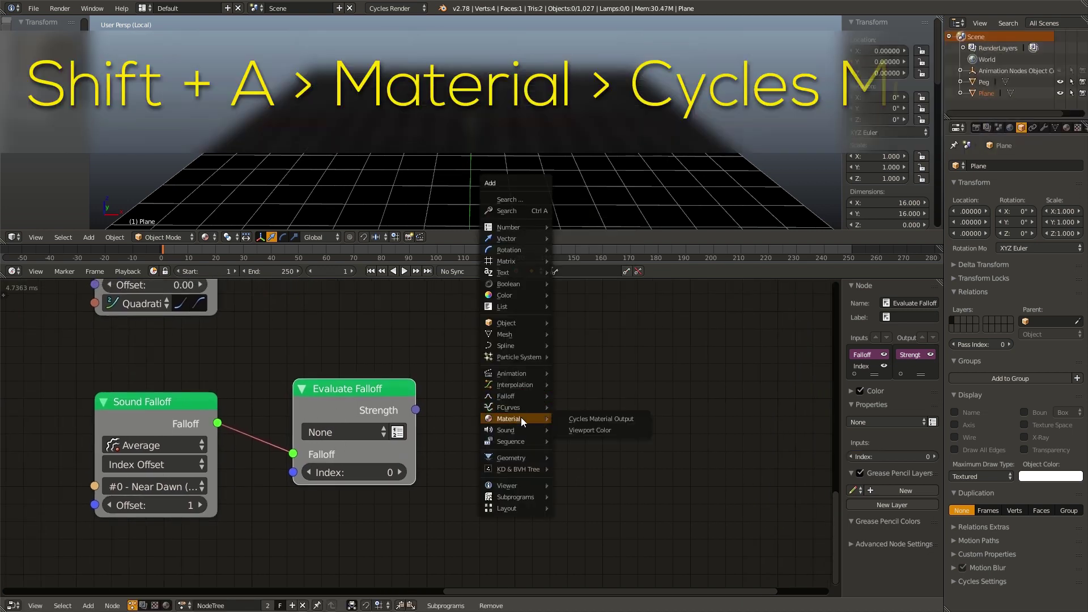
{"action": "left_click", "coordinate": [597, 420]}
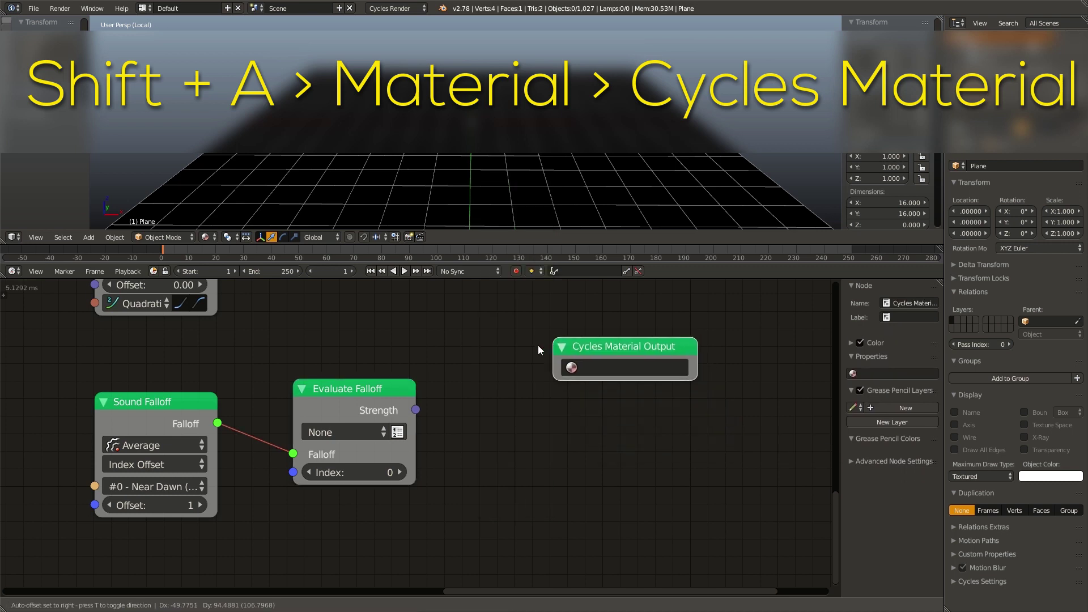
{"action": "left_click", "coordinate": [586, 377]}
{"action": "left_click", "coordinate": [585, 377]}
{"action": "left_click", "coordinate": [587, 402]}
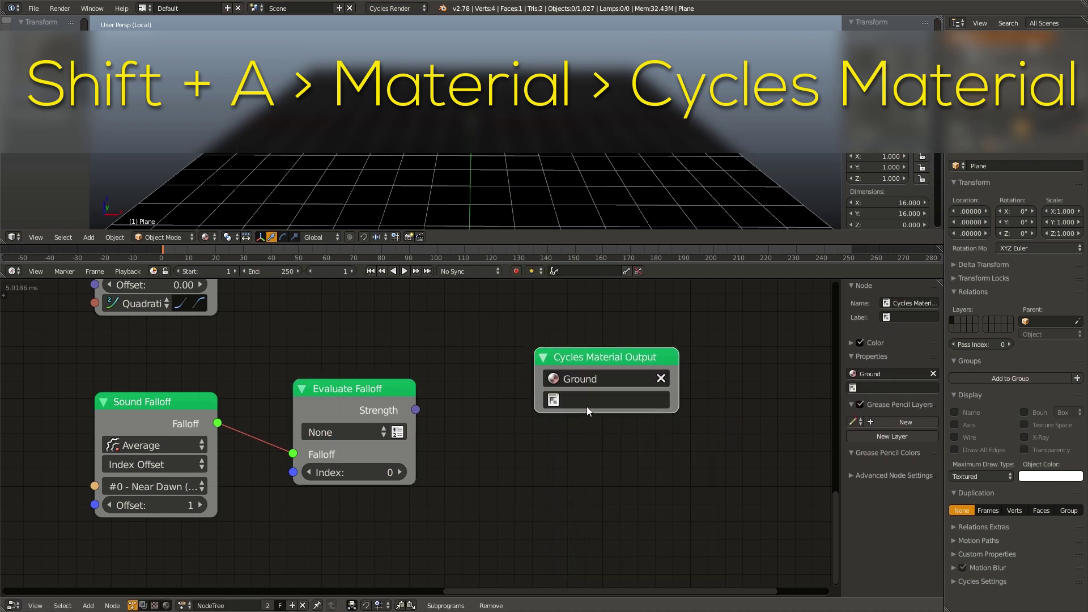
{"action": "left_click", "coordinate": [586, 399]}
{"action": "left_click", "coordinate": [584, 424]}
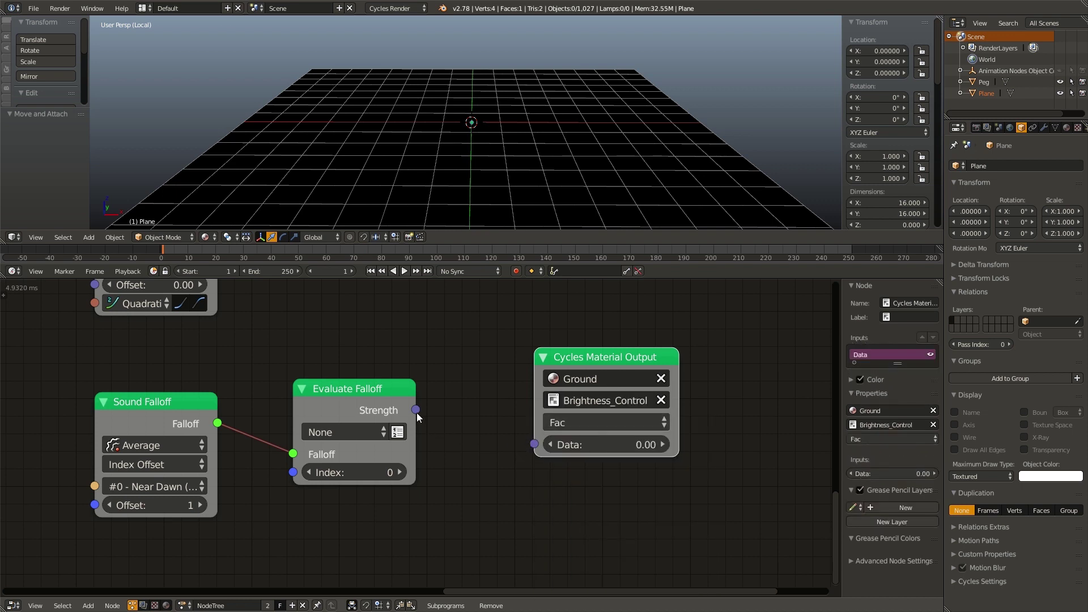
{"action": "left_click_drag", "start_coordinate": [416, 413], "coordinate": [539, 443]}
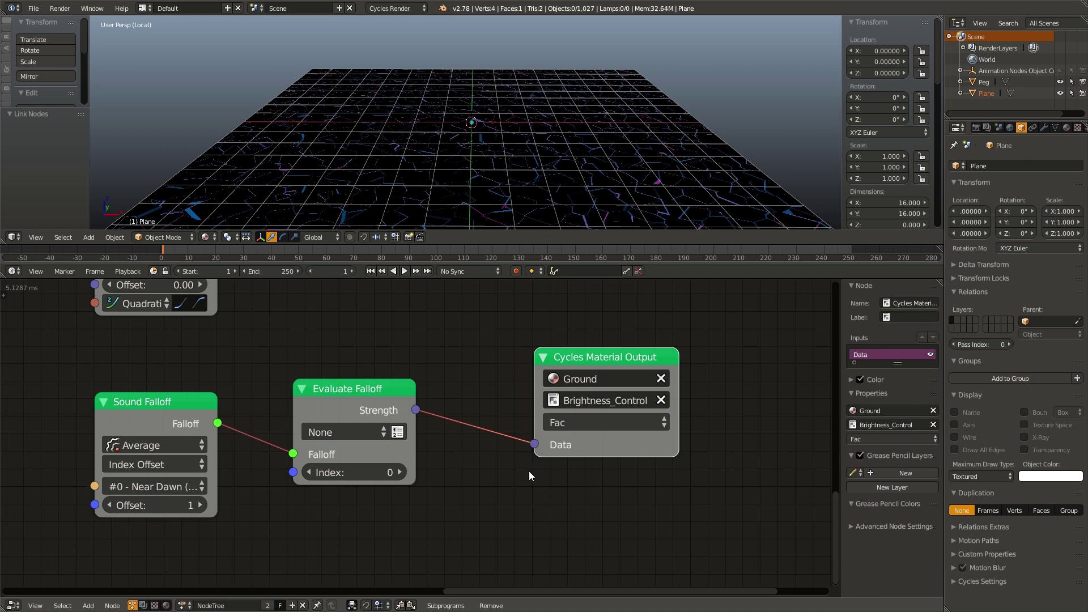
Preview the pulsing cracks with Alt+A playback, then move the material output node right
{"action": "key", "text": "alt+a"}
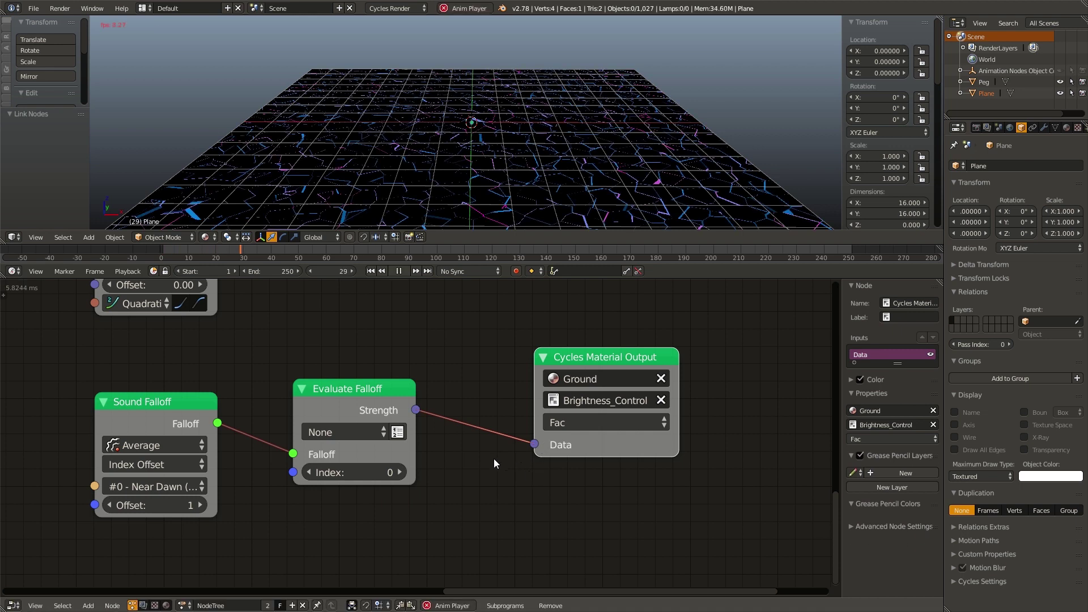
{"action": "key", "text": "Escape"}
{"action": "left_click", "coordinate": [574, 358]}
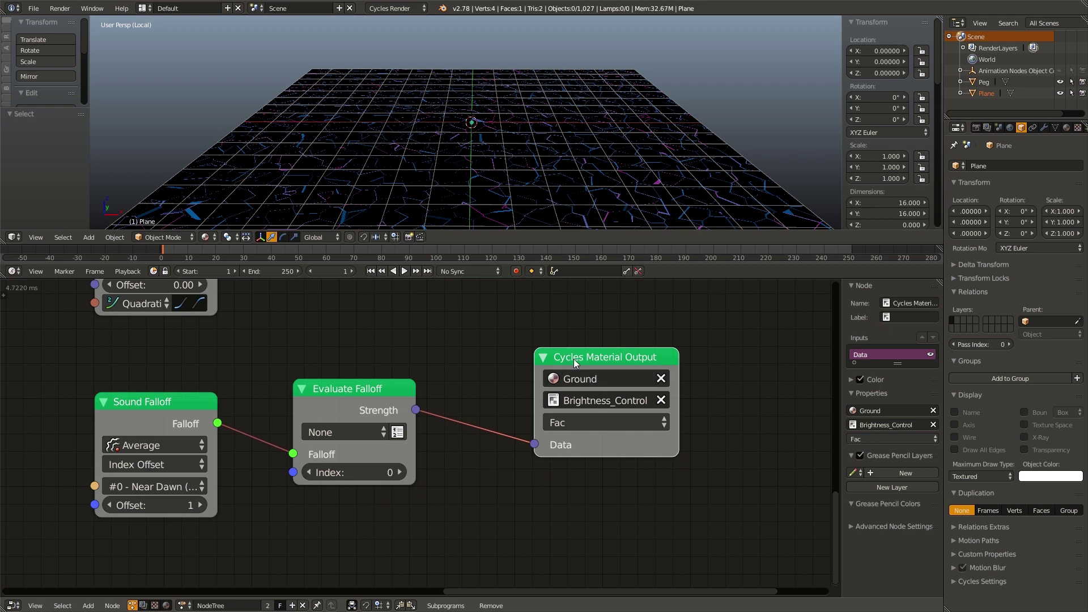
{"action": "left_click_drag", "start_coordinate": [574, 359], "coordinate": [683, 351]}
{"action": "middle_click_drag", "start_coordinate": [683, 351], "coordinate": [440, 424]}
Insert a Map Range node between Evaluate Falloff's Strength and the material, with Input Max 1.5
{"action": "key", "text": "a"}
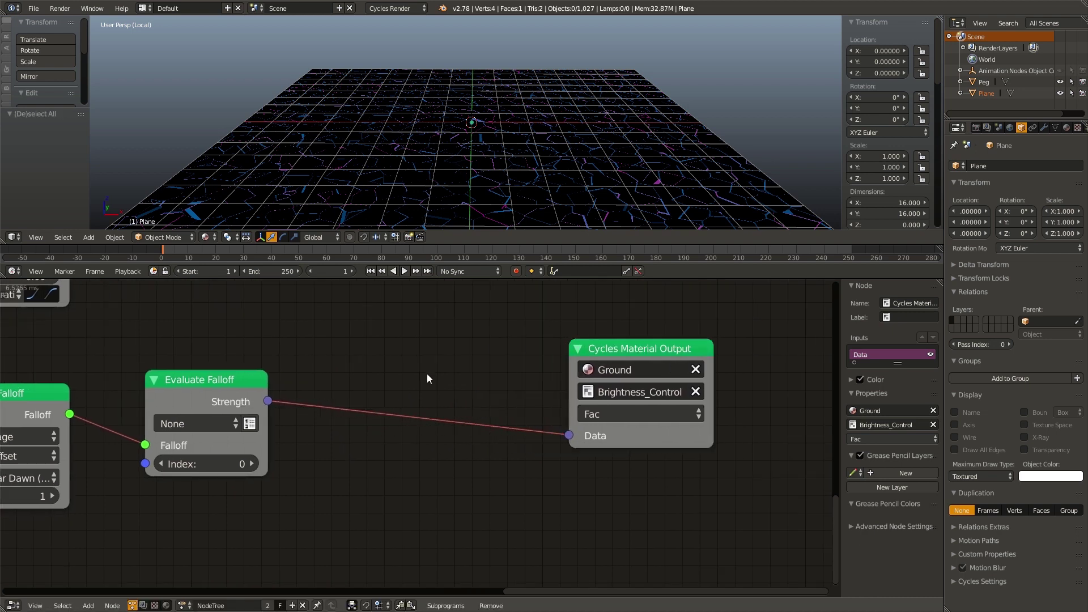
{"action": "key", "text": "shift+a"}
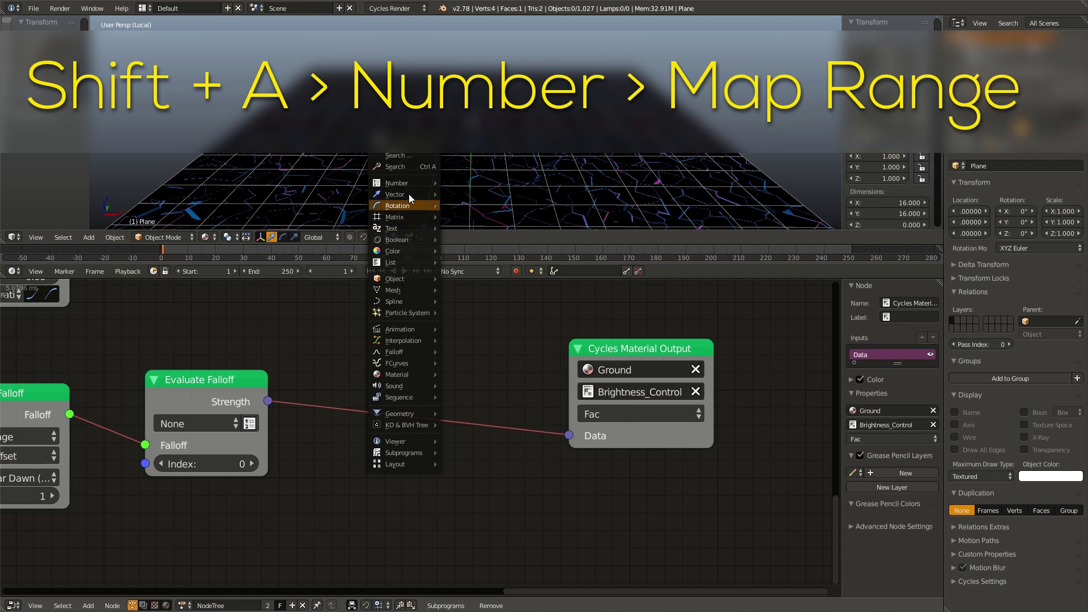
{"action": "mouse_move", "coordinate": [406, 183]}
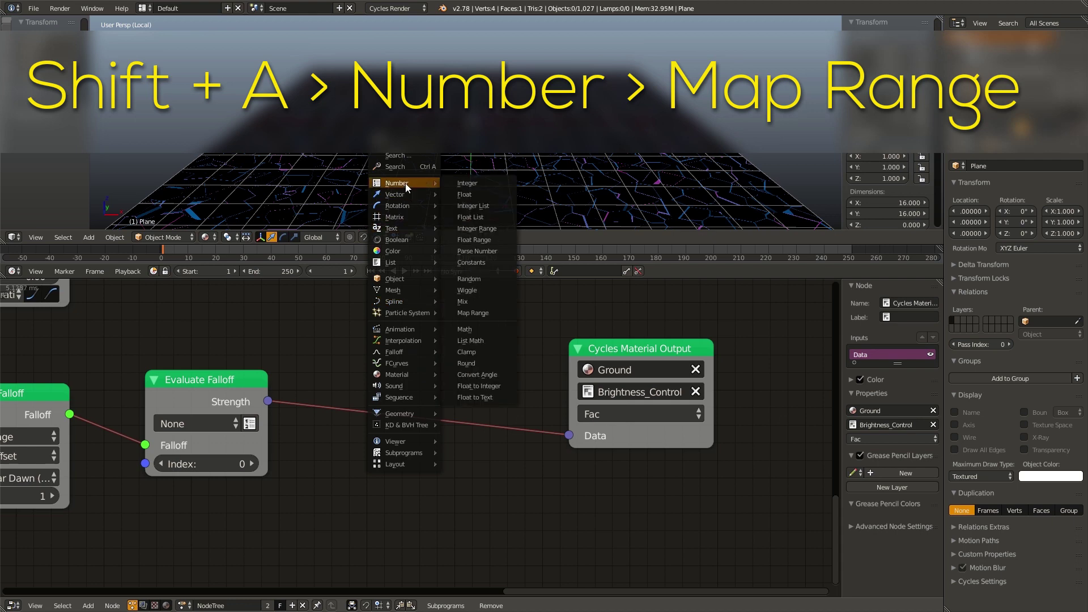
{"action": "left_click", "coordinate": [477, 313]}
{"action": "left_click", "coordinate": [334, 334]}
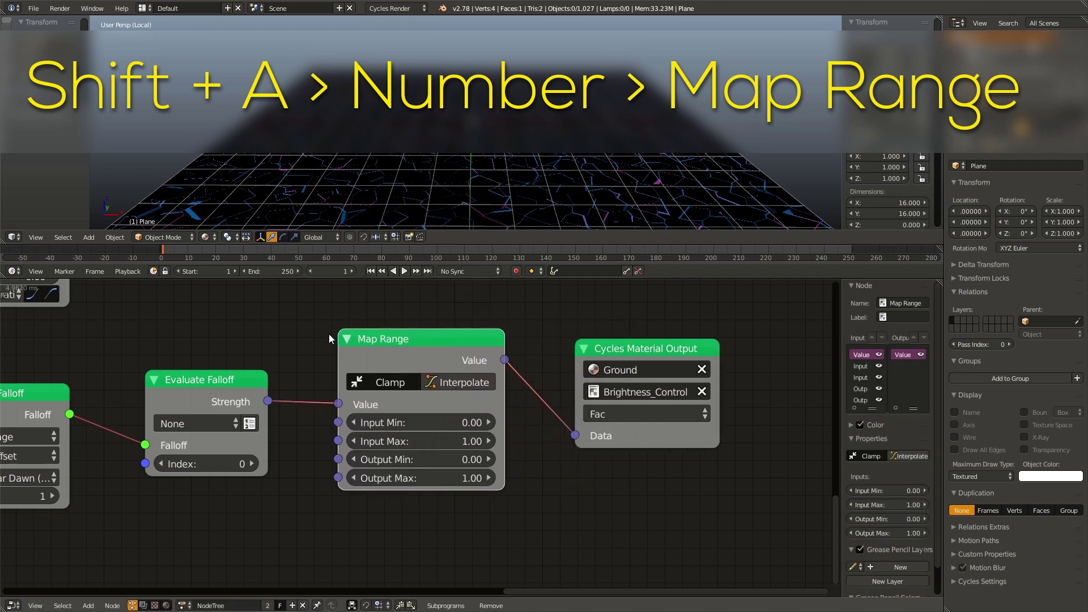
{"action": "left_click", "coordinate": [394, 446]}
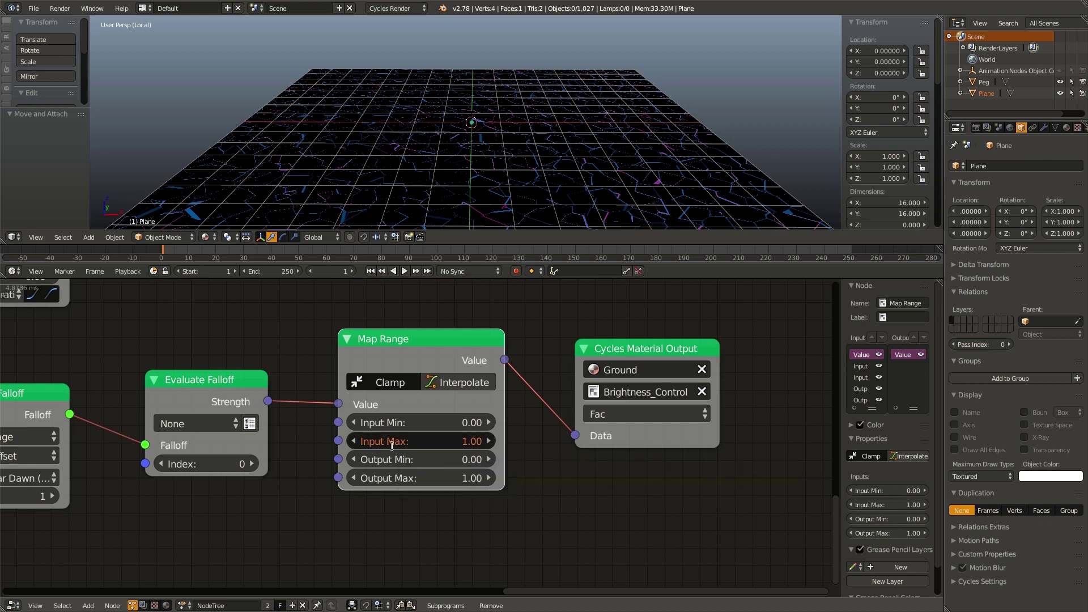
{"action": "type", "text": "1.5"}
{"action": "key", "text": "Return"}
Preview Evaluate Falloff's Strength through a temporary Viewer during playback, then delete the Viewer
{"action": "middle_click_drag", "start_coordinate": [288, 449], "coordinate": [419, 441]}
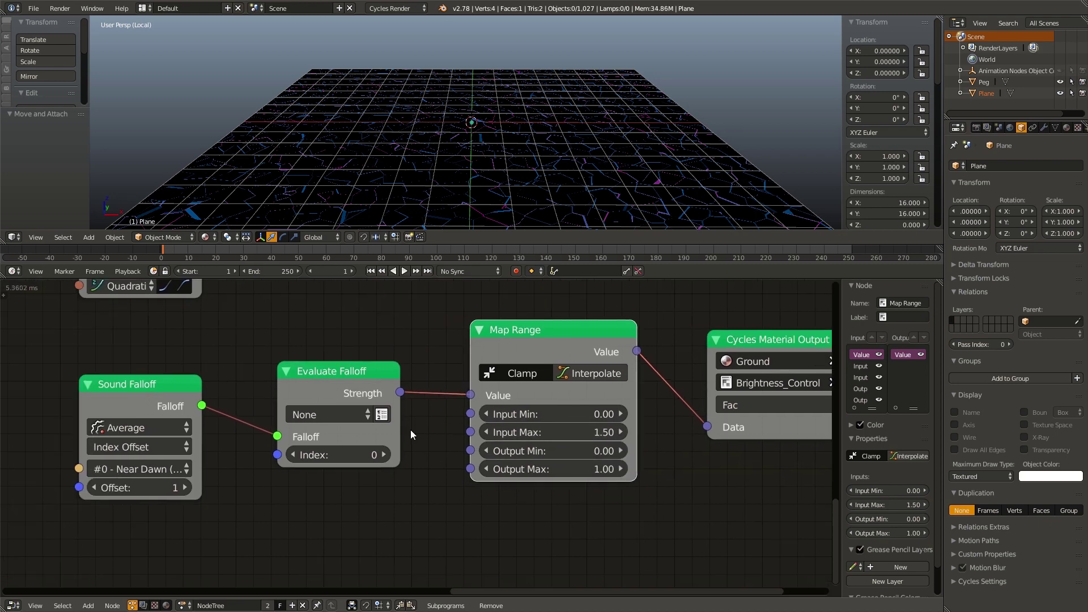
{"action": "left_click", "coordinate": [370, 393]}
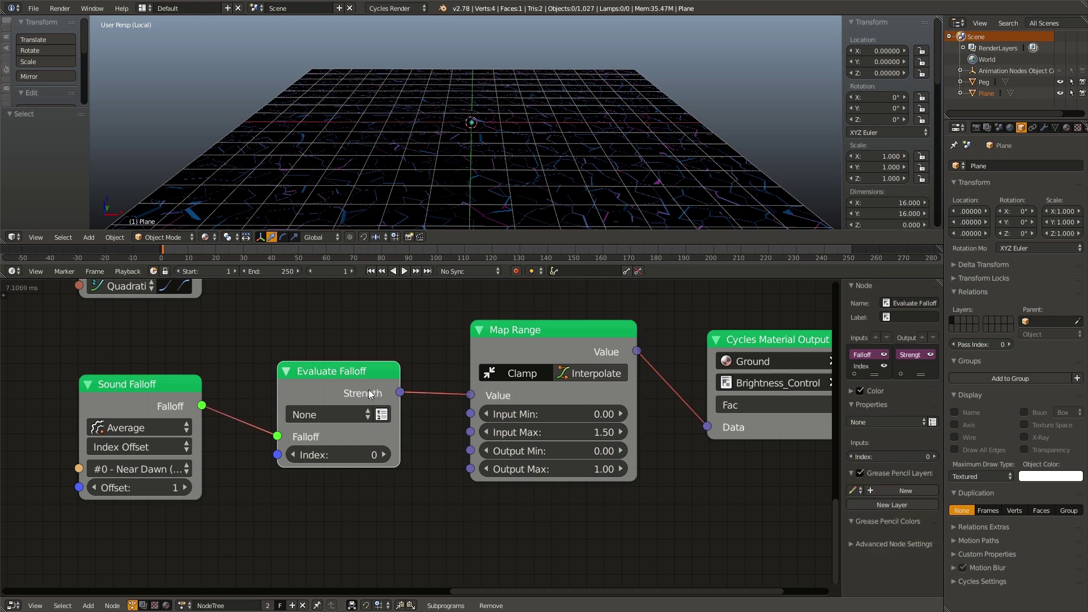
{"action": "key", "text": "w"}
{"action": "left_click", "coordinate": [356, 455]}
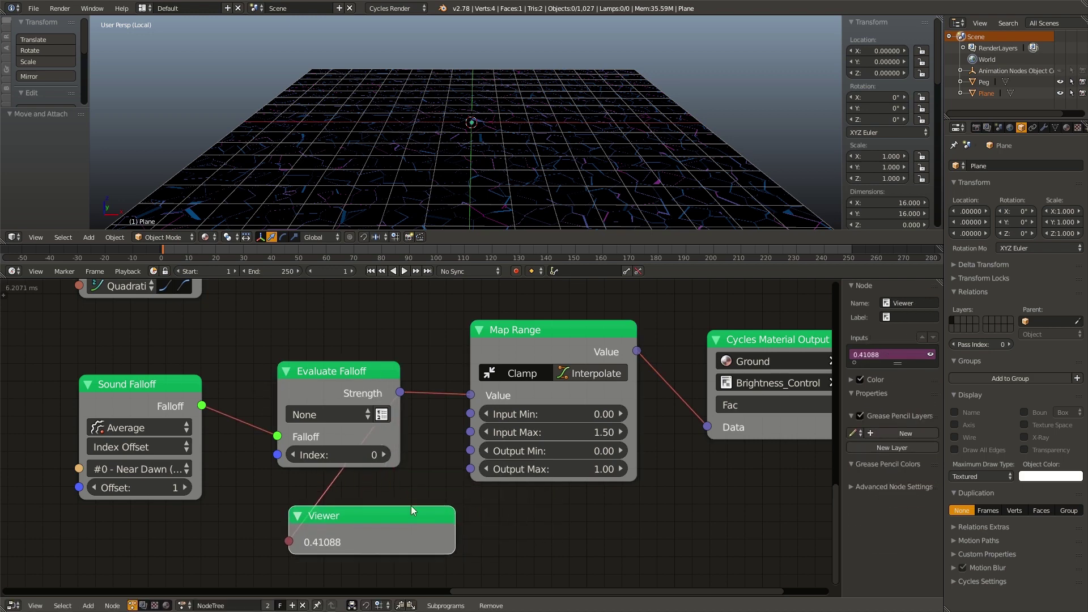
{"action": "key", "text": "alt+a"}
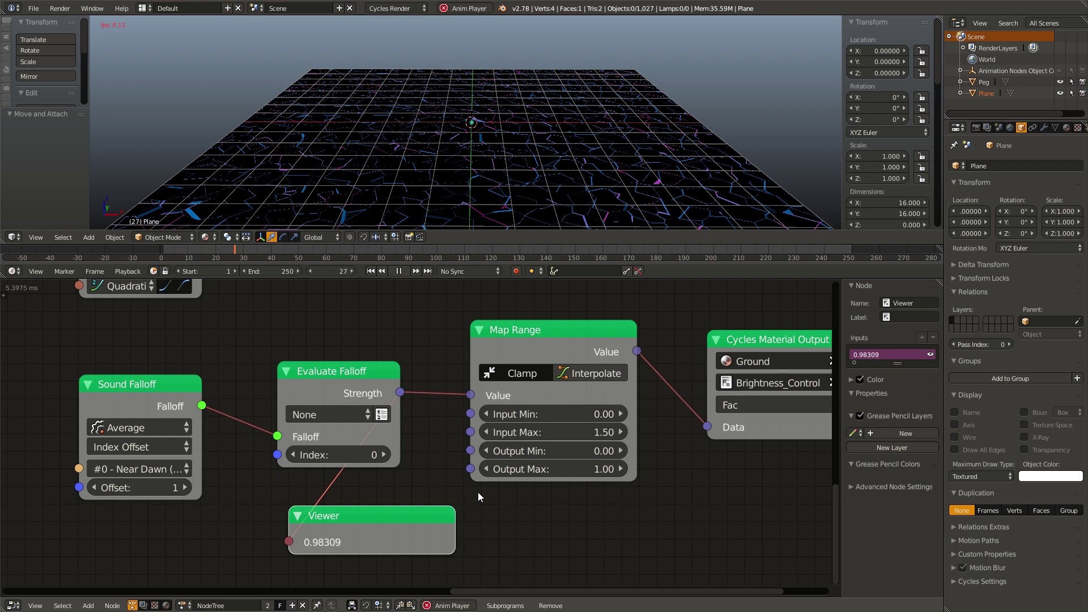
{"action": "key", "text": "Escape"}
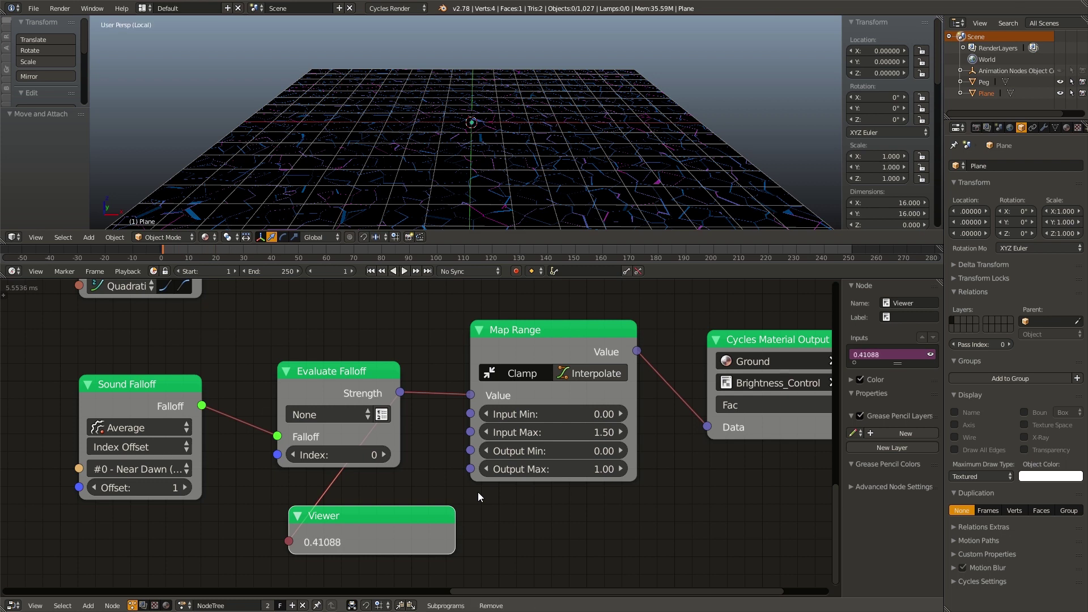
{"action": "key", "text": "x"}
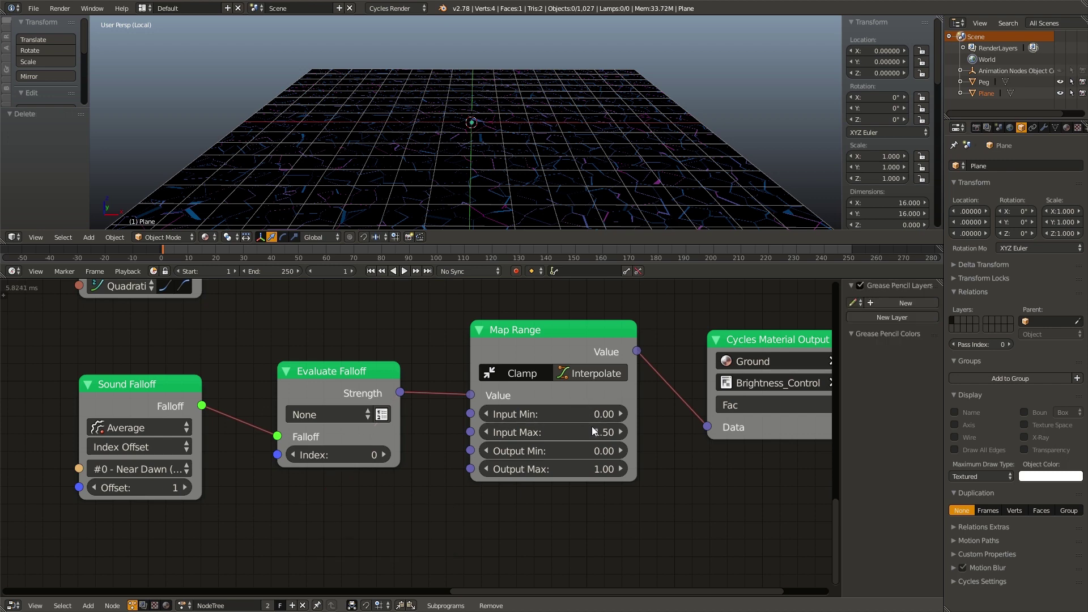
Lower Map Range Input Max to 1.2, preview playback, and zoom out to show the whole chain
{"action": "left_click", "coordinate": [591, 431]}
{"action": "type", "text": "1.2"}
{"action": "key", "text": "Return"}
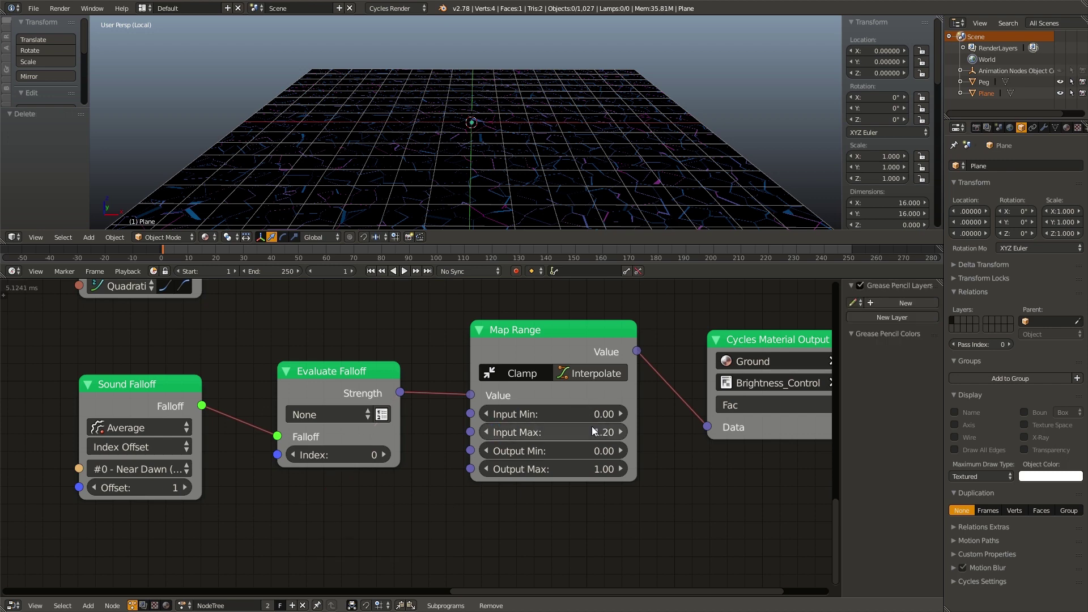
{"action": "key", "text": "alt+a"}
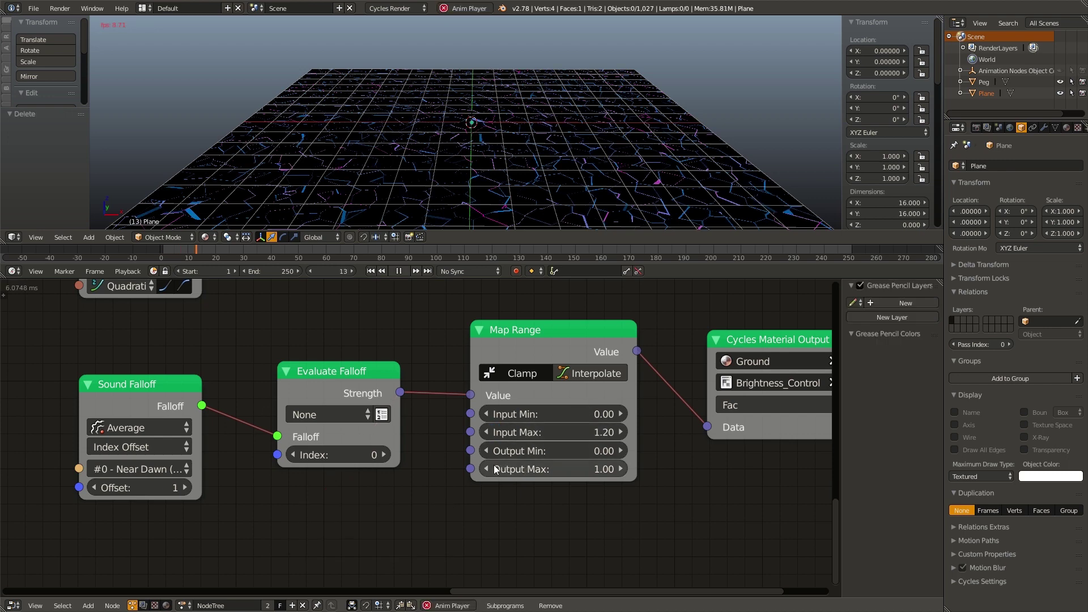
{"action": "key", "text": "Escape"}
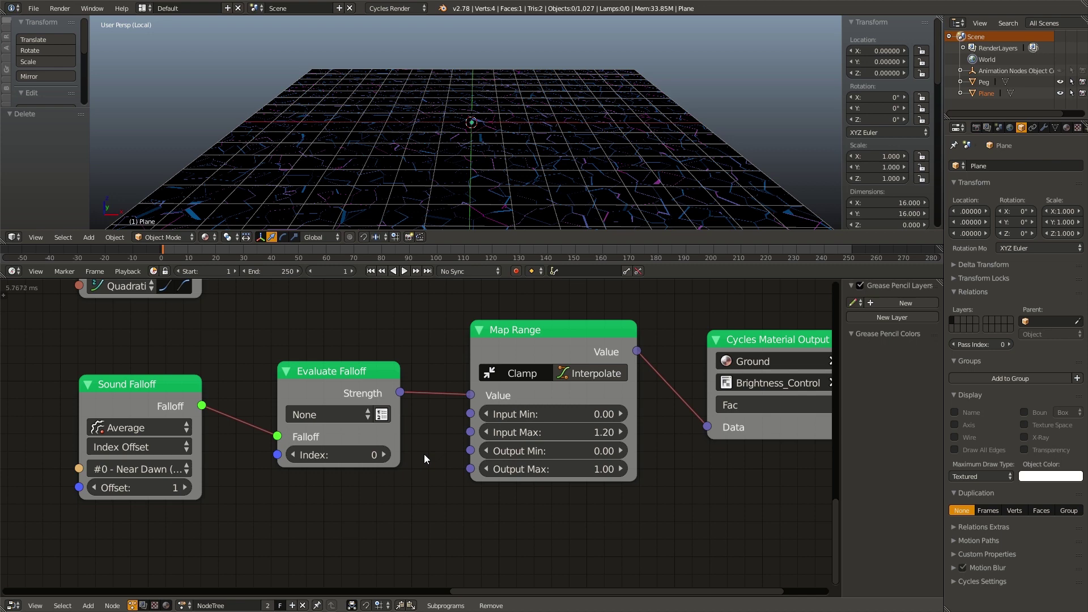
{"action": "scroll", "coordinate": [424, 454], "scroll_direction": "down", "scroll_amount": 2}
{"action": "scroll", "coordinate": [345, 410], "scroll_direction": "down", "scroll_amount": 1}
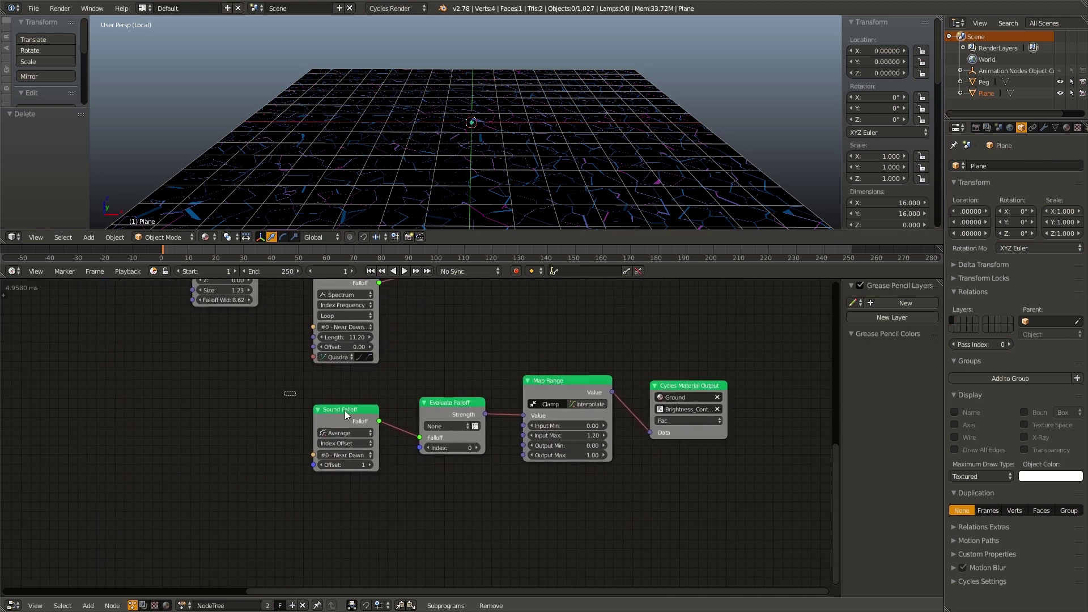
{"action": "middle_click_drag", "start_coordinate": [345, 411], "coordinate": [613, 561]}
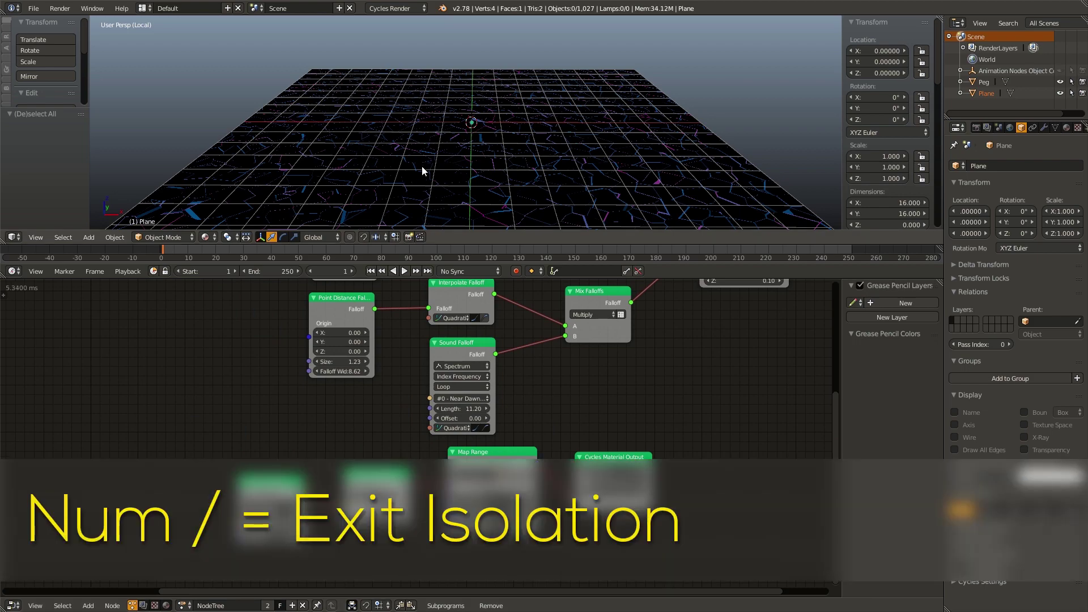
Exit local view, select a Peg, and show its shader node tree
{"action": "key", "text": "KP_Divide"}
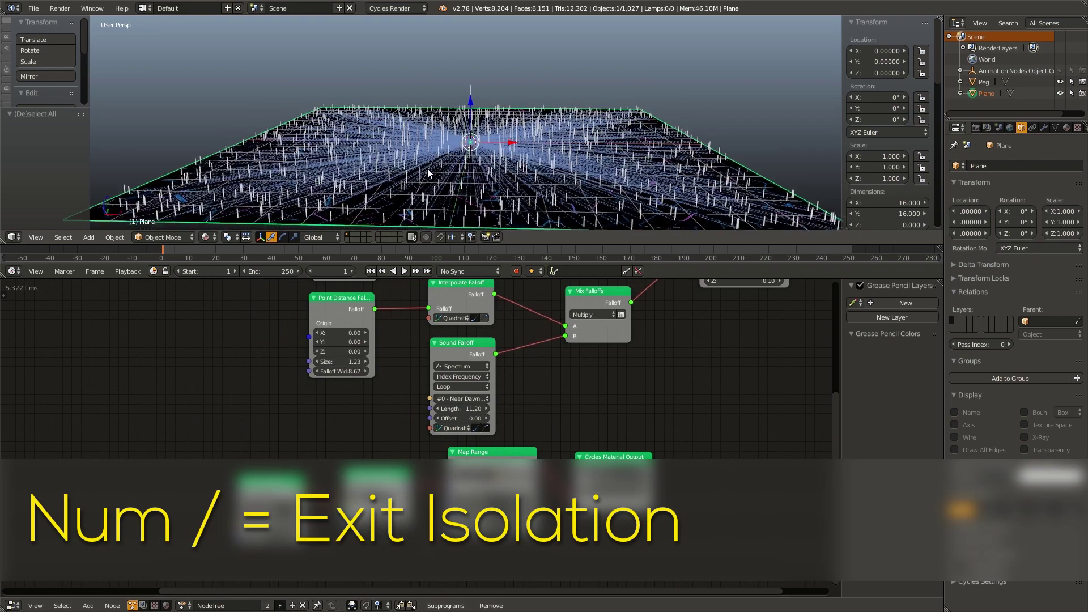
{"action": "right_click", "coordinate": [471, 93]}
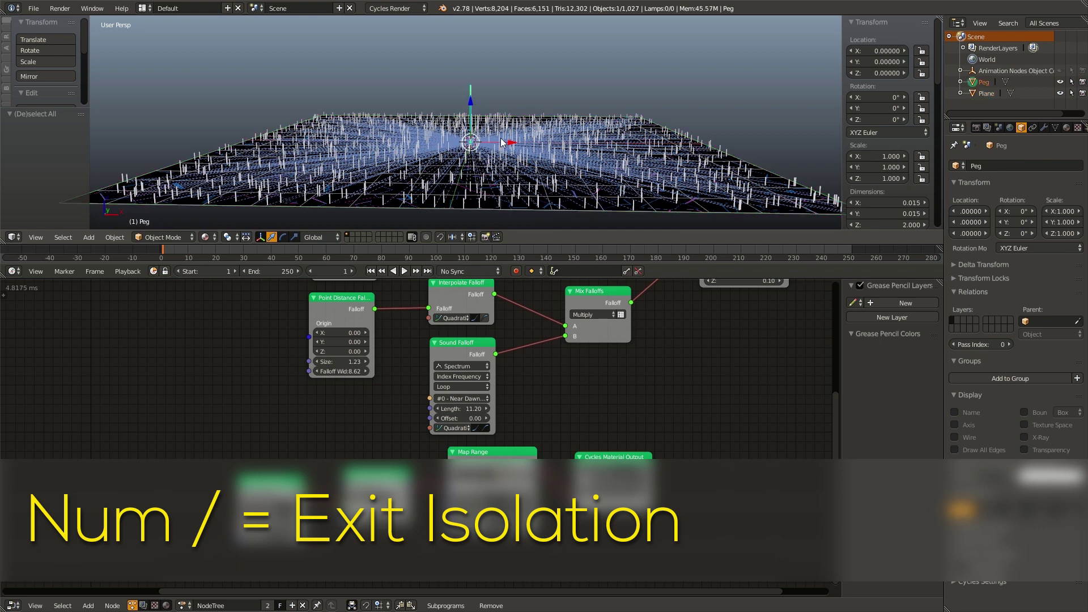
{"action": "left_click", "coordinate": [166, 605]}
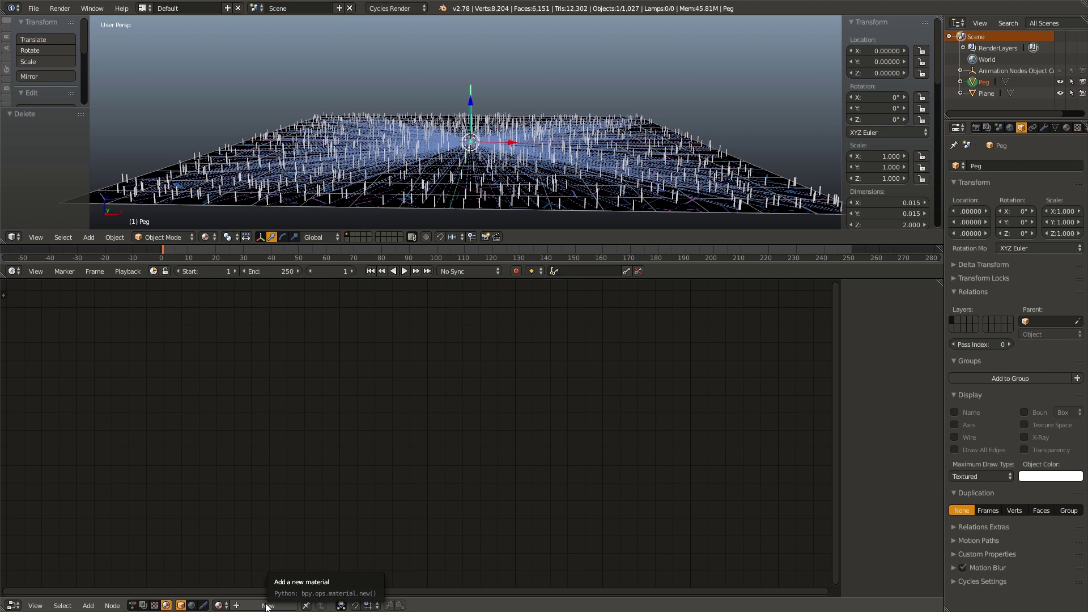
Create a new Peg material, replacing the Diffuse BSDF with an Emission node
{"action": "left_click", "coordinate": [268, 606]}
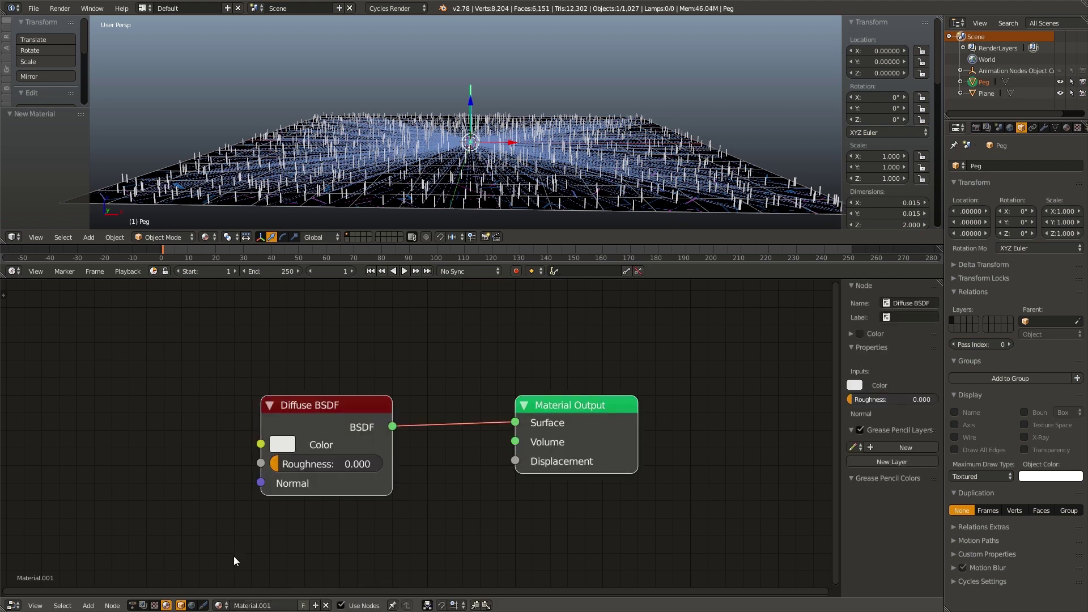
{"action": "key", "text": "x"}
{"action": "key", "text": "shift+a"}
{"action": "left_click", "coordinate": [356, 429]}
{"action": "type", "text": "emi"}
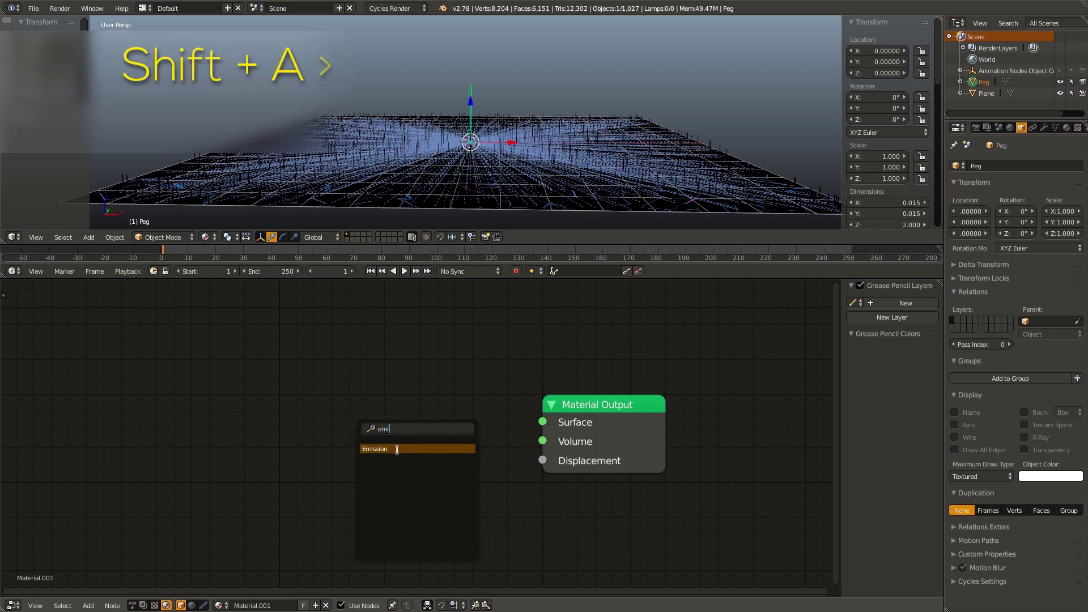
{"action": "key", "text": "Return"}
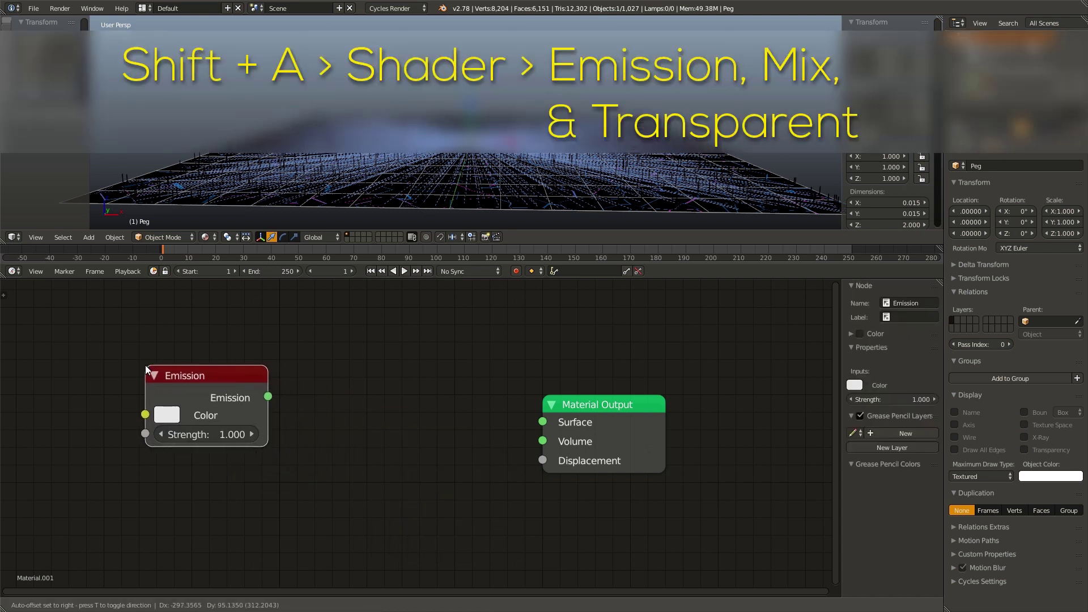
{"action": "left_click", "coordinate": [207, 392]}
Add a Mix Shader between the Emission node and the output
{"action": "key", "text": "shift+a"}
{"action": "left_click", "coordinate": [380, 357]}
{"action": "type", "text": "mix"}
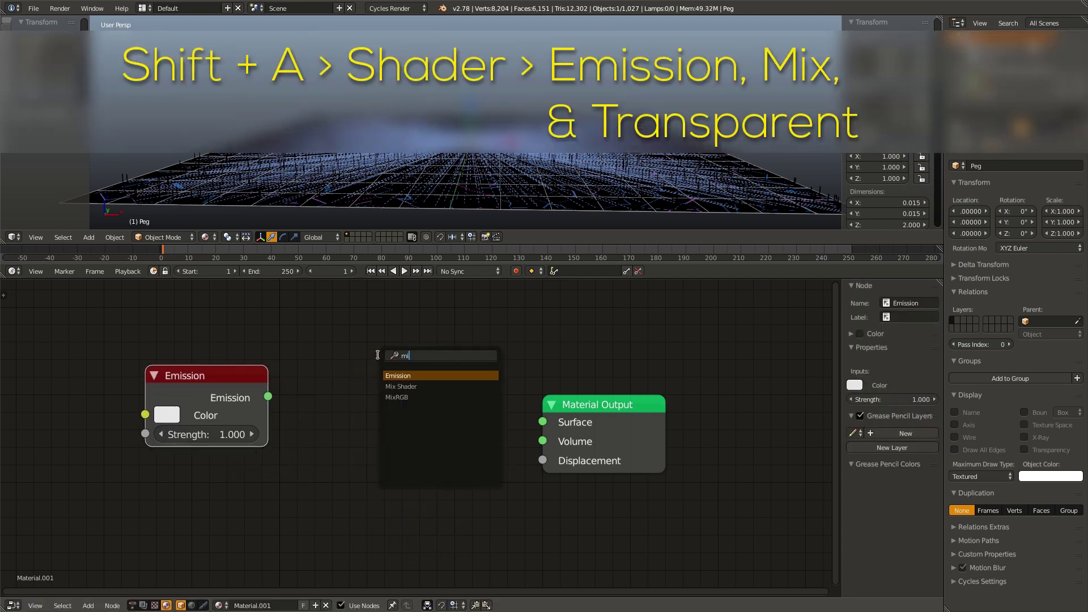
{"action": "key", "text": "Return"}
{"action": "left_click", "coordinate": [431, 379]}
{"action": "middle_click_drag", "start_coordinate": [262, 418], "coordinate": [371, 391]}
Add a Transparent BSDF and place it above the Emission node
{"action": "key", "text": "shift+a"}
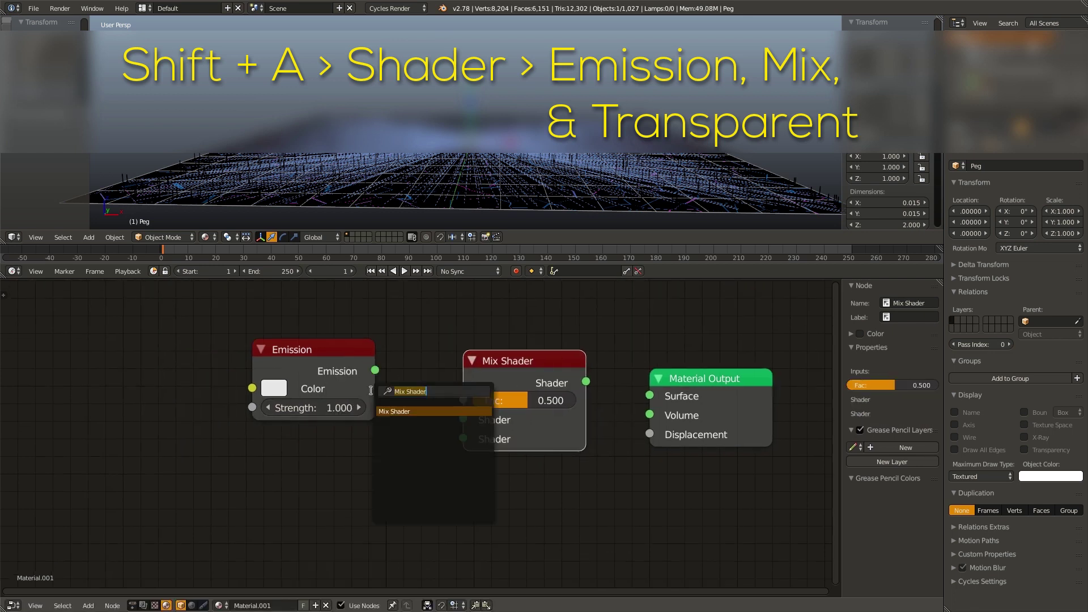
{"action": "left_click", "coordinate": [371, 391]}
{"action": "type", "text": "trans"}
{"action": "key", "text": "Return"}
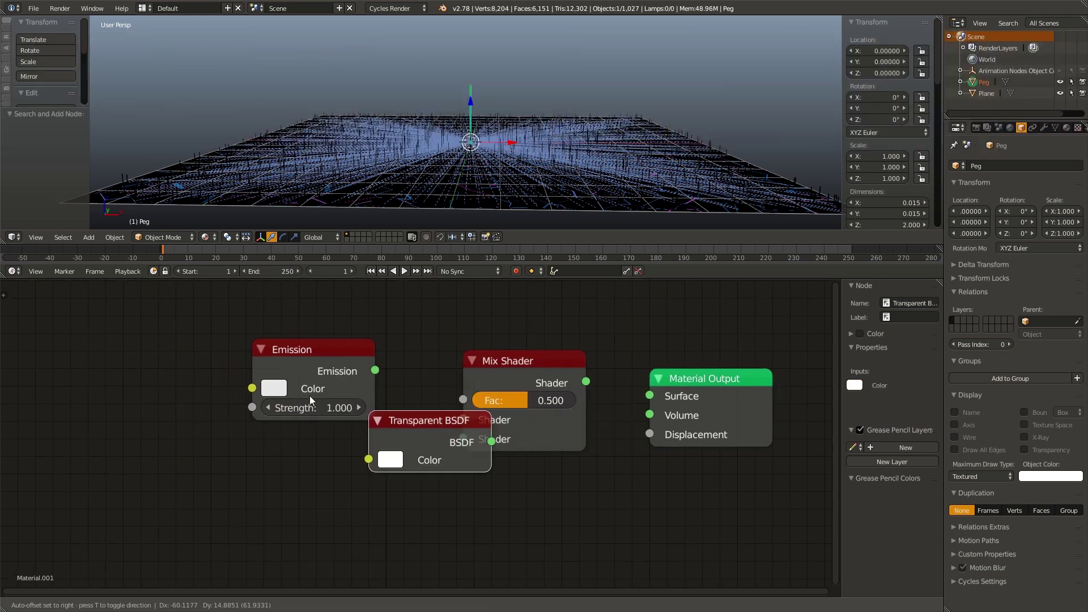
{"action": "left_click", "coordinate": [164, 313]}
{"action": "left_click_drag", "start_coordinate": [323, 362], "coordinate": [305, 455]}
{"action": "left_click_drag", "start_coordinate": [202, 340], "coordinate": [288, 363]}
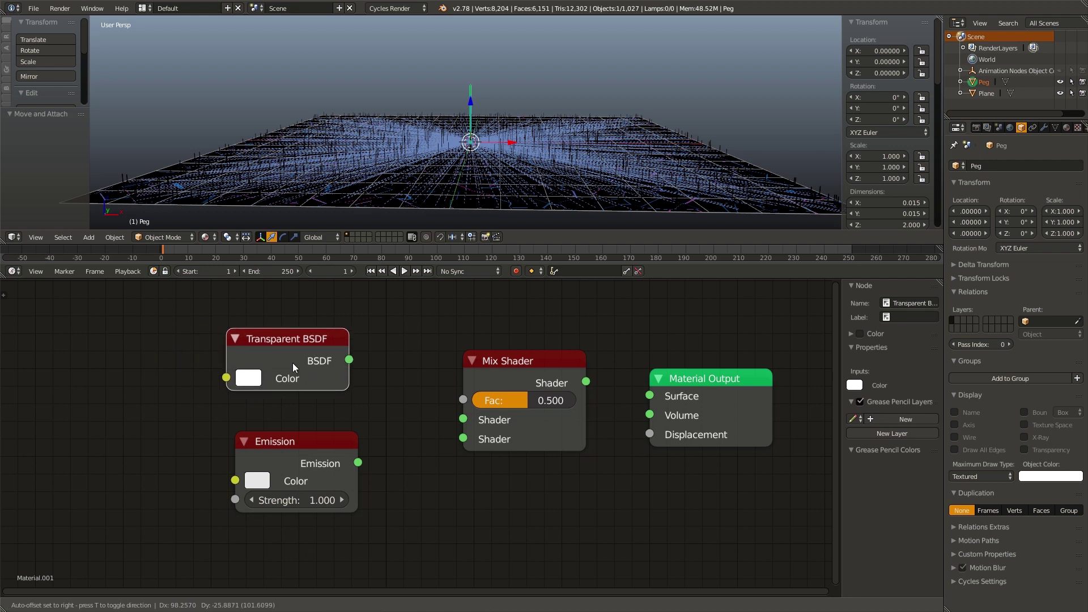
Connect Transparent BSDF and Emission to the Mix Shader's two Shader inputs, then shift them down
{"action": "left_click_drag", "start_coordinate": [354, 363], "coordinate": [466, 424]}
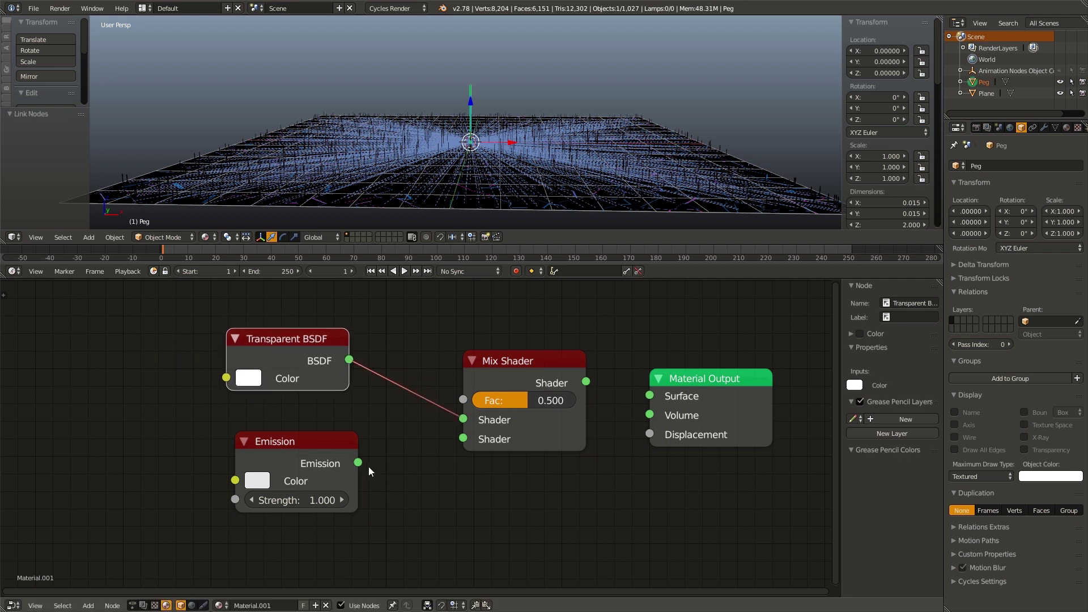
{"action": "left_click_drag", "start_coordinate": [359, 463], "coordinate": [464, 440]}
{"action": "key", "text": "a"}
{"action": "left_click_drag", "start_coordinate": [157, 323], "coordinate": [400, 473]}
{"action": "key", "text": "g"}
{"action": "left_click", "coordinate": [364, 401]}
{"action": "middle_click_drag", "start_coordinate": [385, 352], "coordinate": [431, 395]}
{"action": "key", "text": "ctrl+f"}
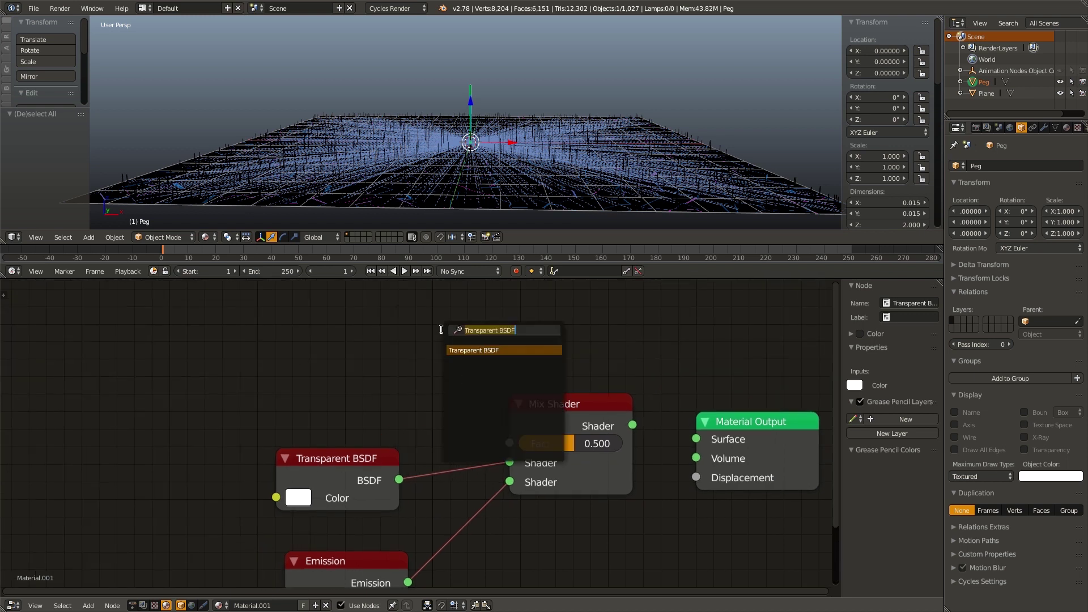
Add a Gradient Texture driving Mix Shader Fac, and connect Mix Shader to the material Surface
{"action": "type", "text": "gra"}
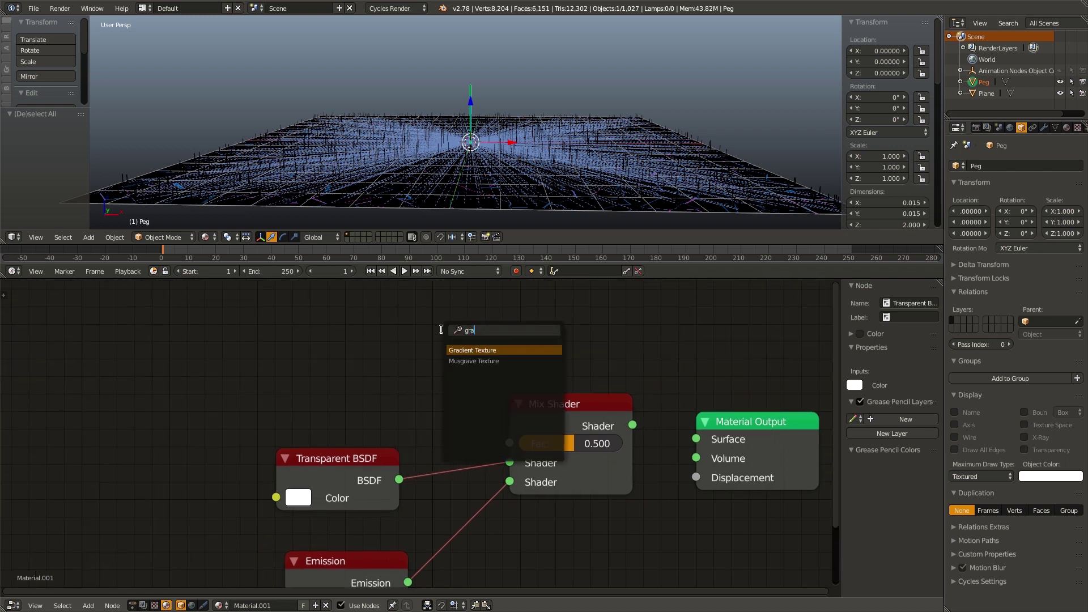
{"action": "left_click", "coordinate": [465, 349]}
{"action": "left_click", "coordinate": [270, 326]}
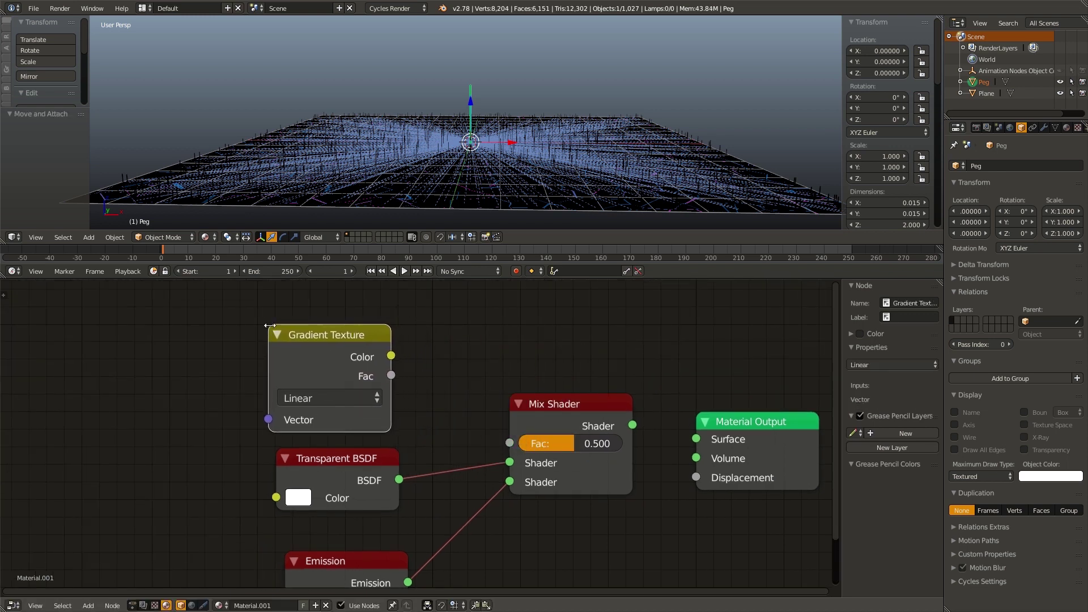
{"action": "left_click_drag", "start_coordinate": [392, 376], "coordinate": [514, 442]}
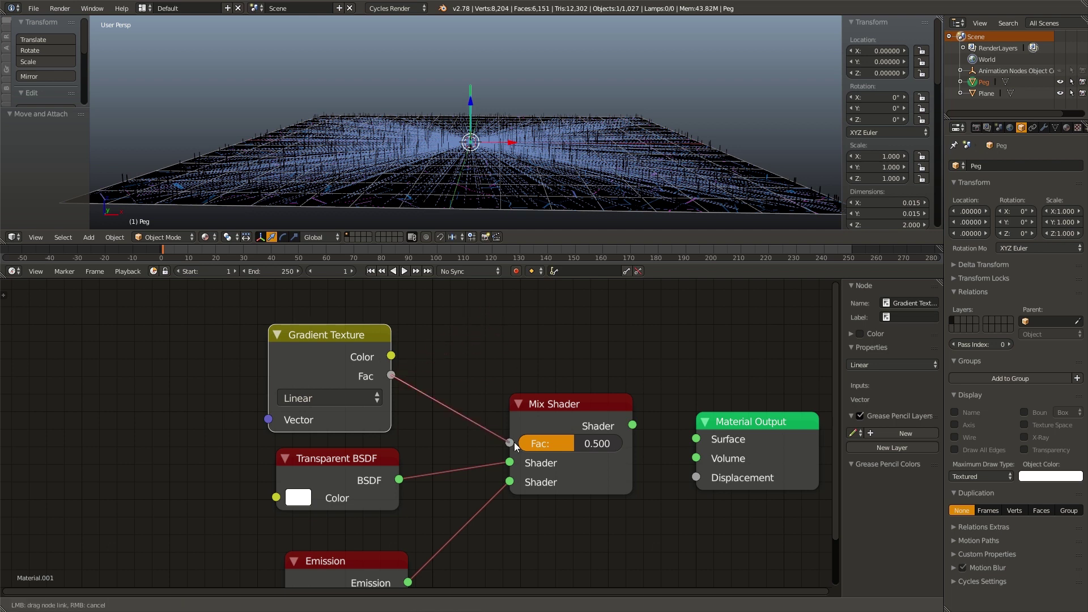
{"action": "left_click_drag", "start_coordinate": [514, 442], "coordinate": [515, 442]}
{"action": "left_click_drag", "start_coordinate": [632, 425], "coordinate": [697, 442]}
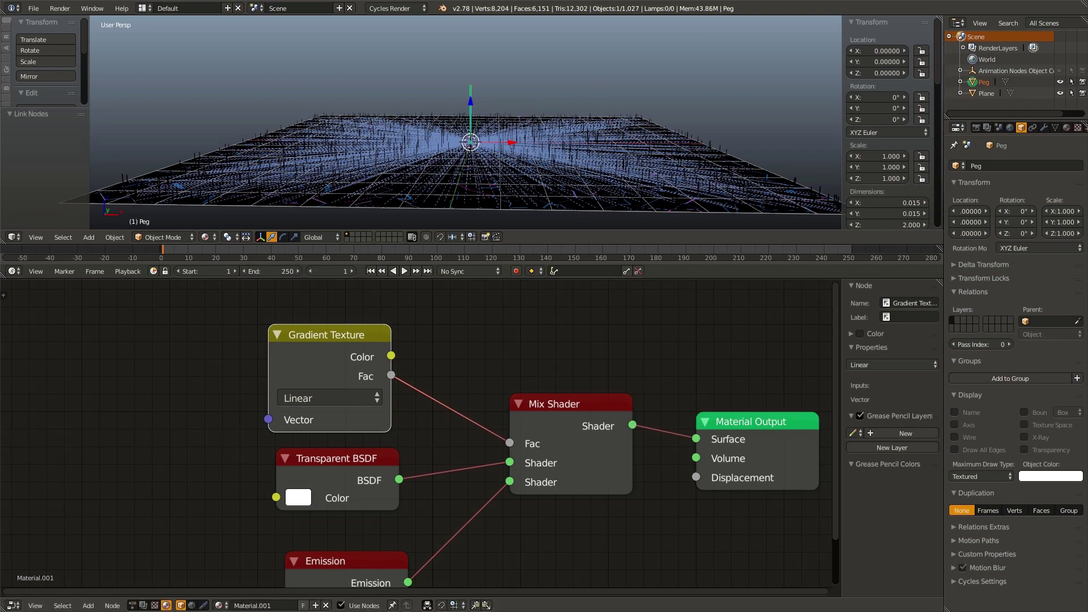
Set the Peg's Emission colour to orange-yellow and check the gold pegs in the viewport
{"action": "scroll", "coordinate": [479, 151], "scroll_direction": "up", "scroll_amount": 5}
{"action": "middle_click_drag", "start_coordinate": [480, 151], "coordinate": [471, 127]}
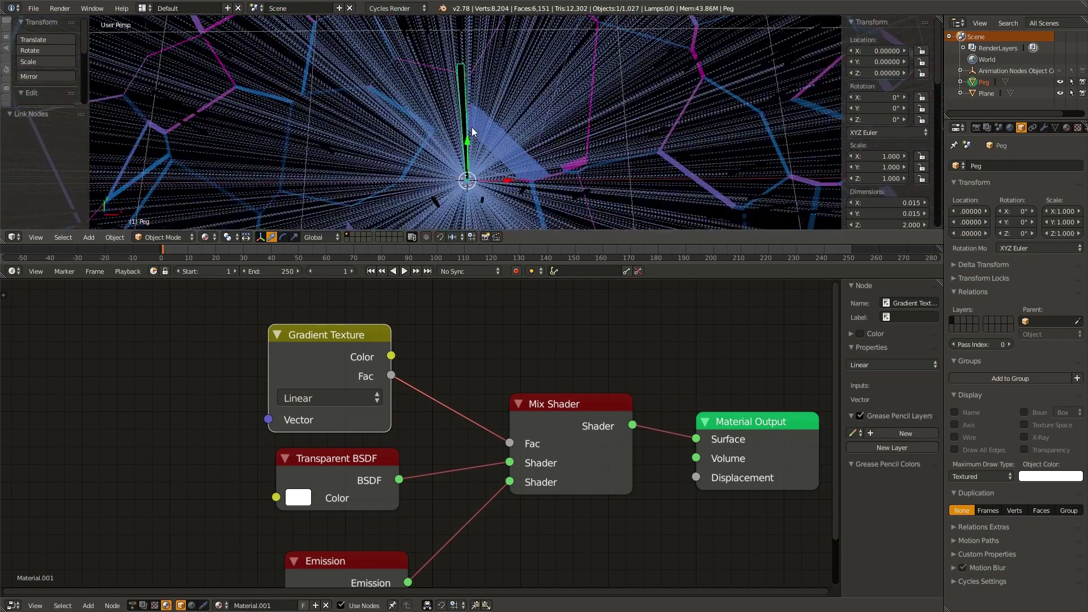
{"action": "scroll", "coordinate": [457, 155], "scroll_direction": "up", "scroll_amount": 3}
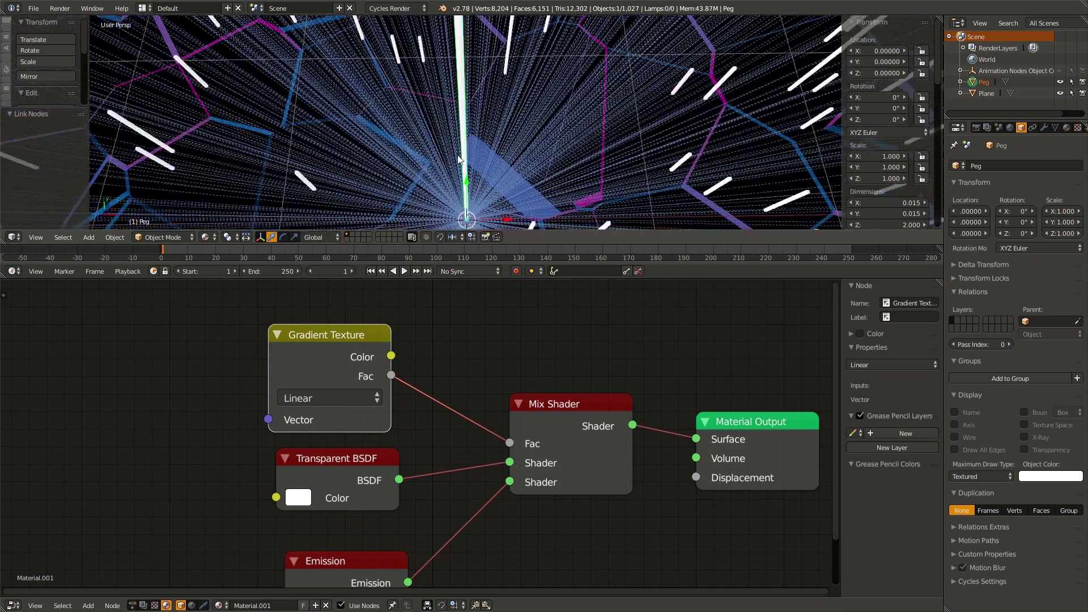
{"action": "middle_click_drag", "start_coordinate": [467, 524], "coordinate": [475, 479]}
{"action": "left_click", "coordinate": [317, 556]}
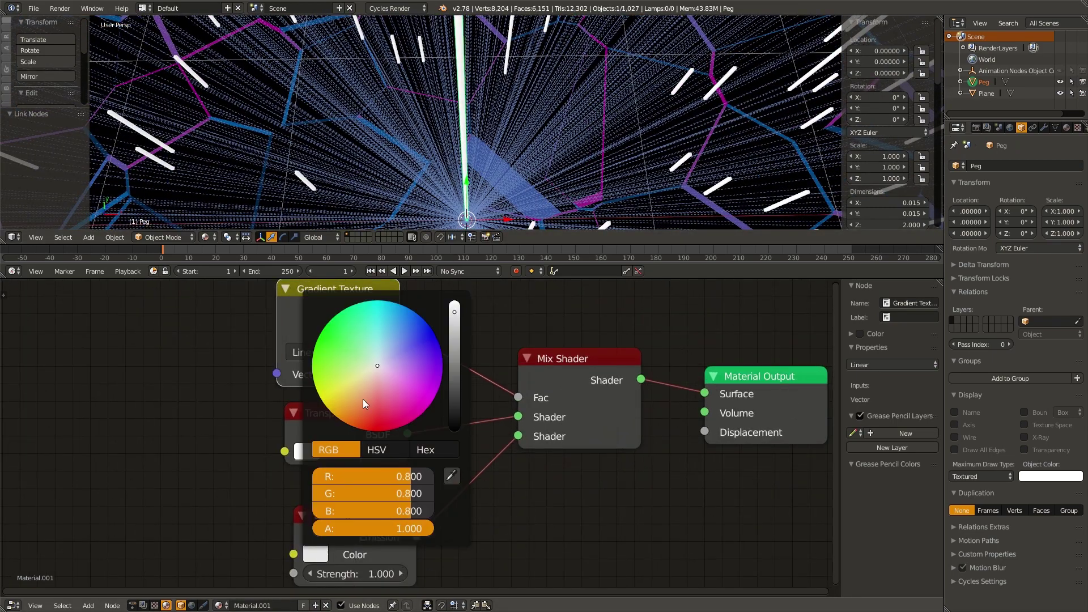
{"action": "left_click_drag", "start_coordinate": [363, 399], "coordinate": [328, 396]}
{"action": "scroll", "coordinate": [422, 141], "scroll_direction": "down", "scroll_amount": 2}
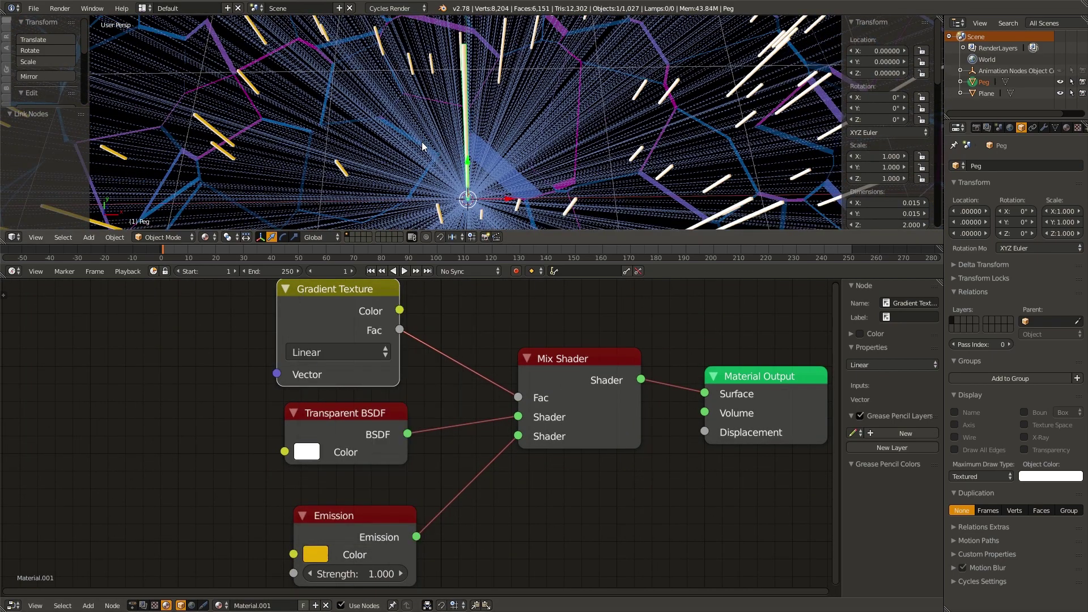
{"action": "scroll", "coordinate": [414, 162], "scroll_direction": "up", "scroll_amount": 3}
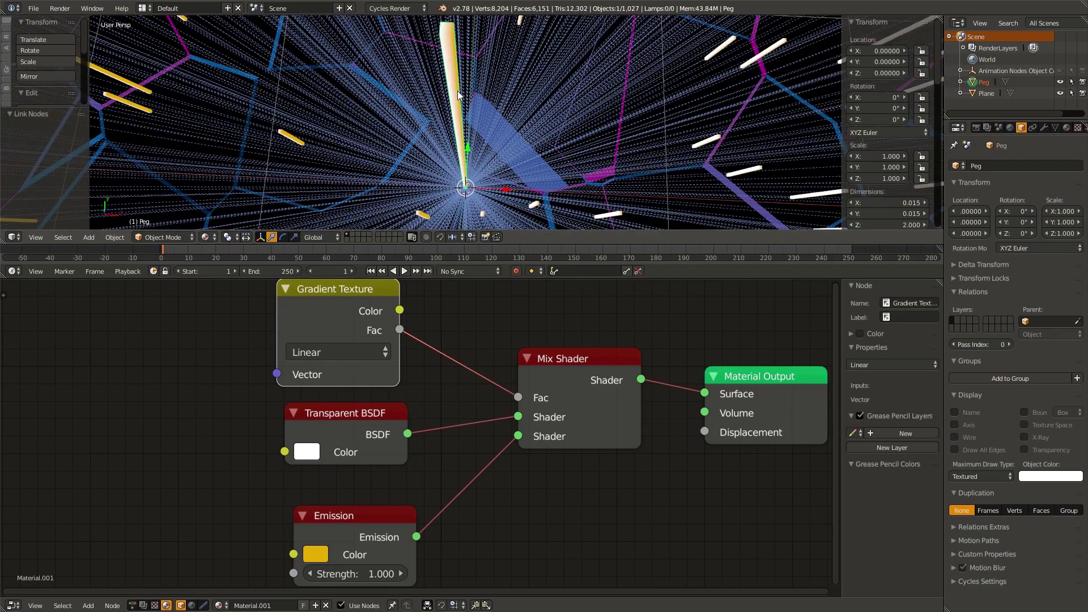
{"action": "middle_click_drag", "start_coordinate": [459, 161], "coordinate": [466, 154]}
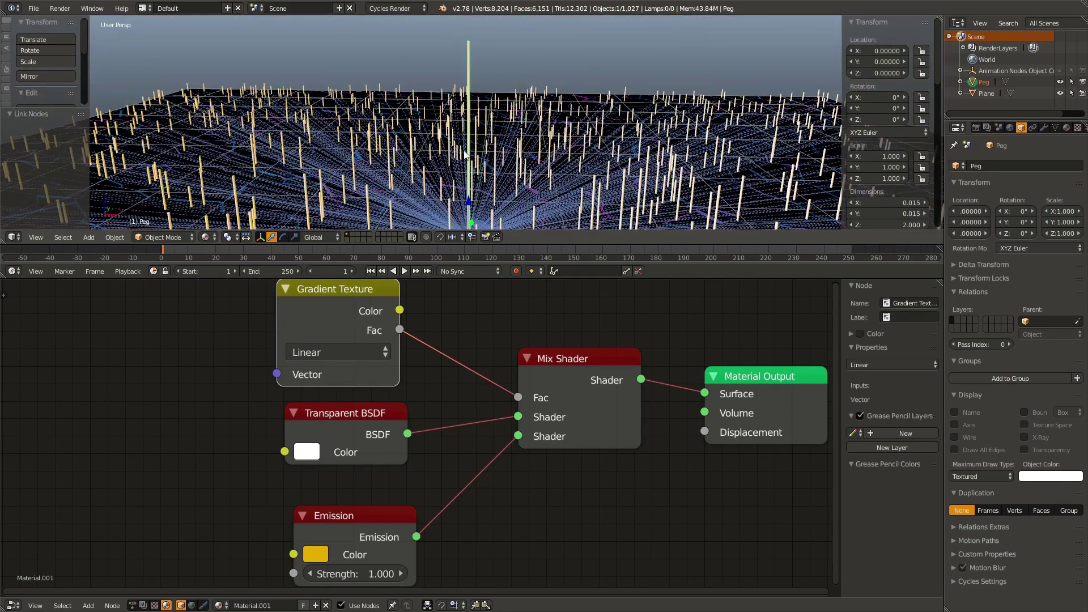
{"action": "middle_click_drag", "start_coordinate": [333, 420], "coordinate": [509, 394]}
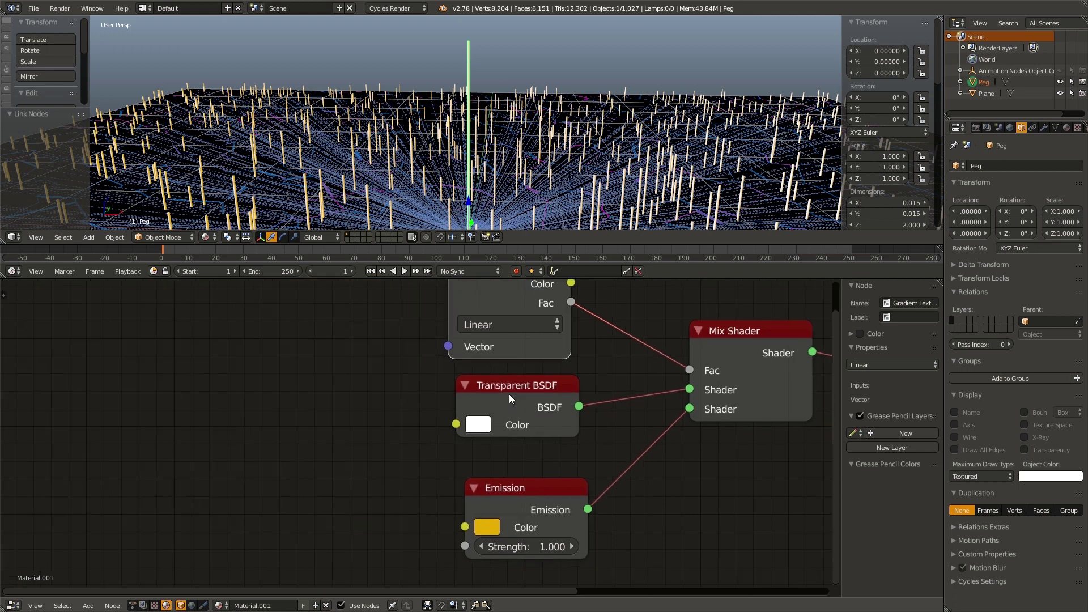
Add a Texture Coordinate node to the left of the Gradient Texture
{"action": "scroll", "coordinate": [509, 400], "scroll_direction": "down", "scroll_amount": 1}
{"action": "key", "text": "shift+a"}
{"action": "left_click", "coordinate": [461, 331]}
{"action": "type", "text": "tex co"}
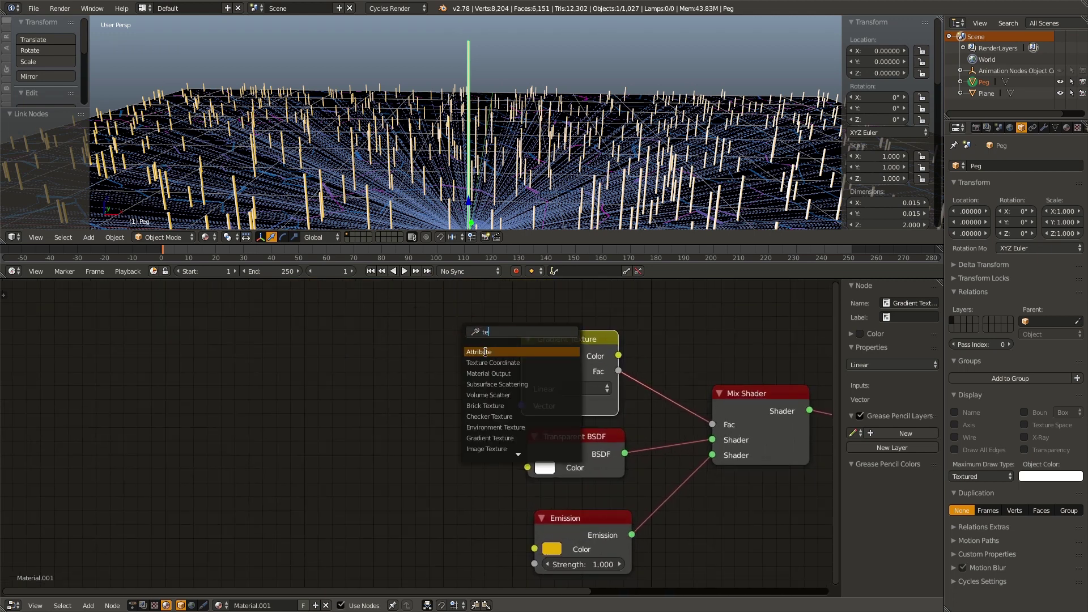
{"action": "key", "text": "Return"}
{"action": "left_click", "coordinate": [144, 362]}
Add a Mapping node routing Generated coordinates into the Gradient Texture vector
{"action": "key", "text": "shift+a"}
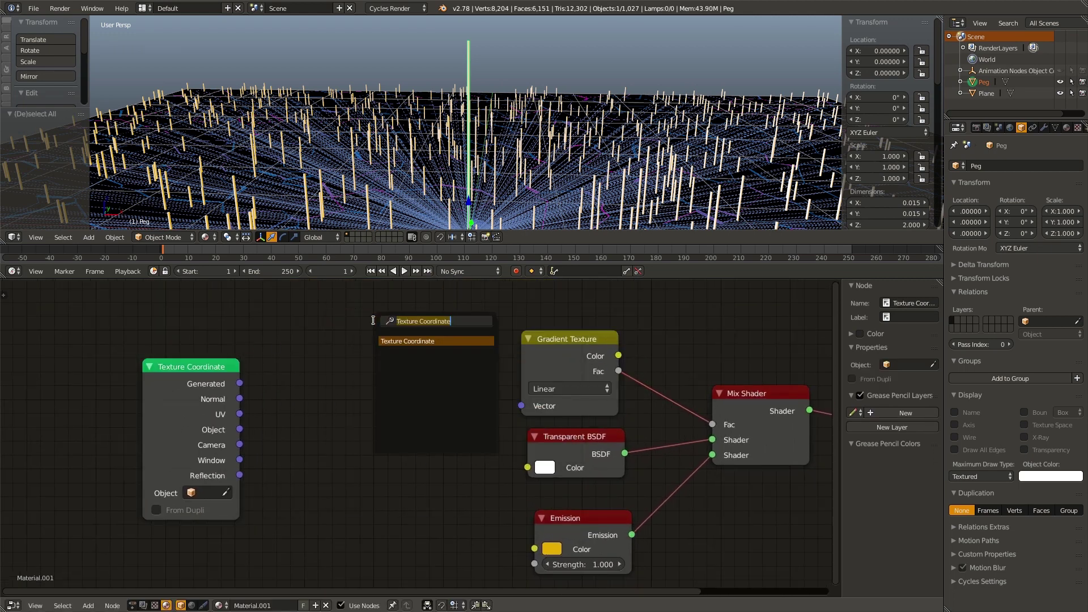
{"action": "left_click", "coordinate": [386, 321]}
{"action": "type", "text": "mapp"}
{"action": "left_click", "coordinate": [409, 340]}
{"action": "left_click", "coordinate": [390, 340]}
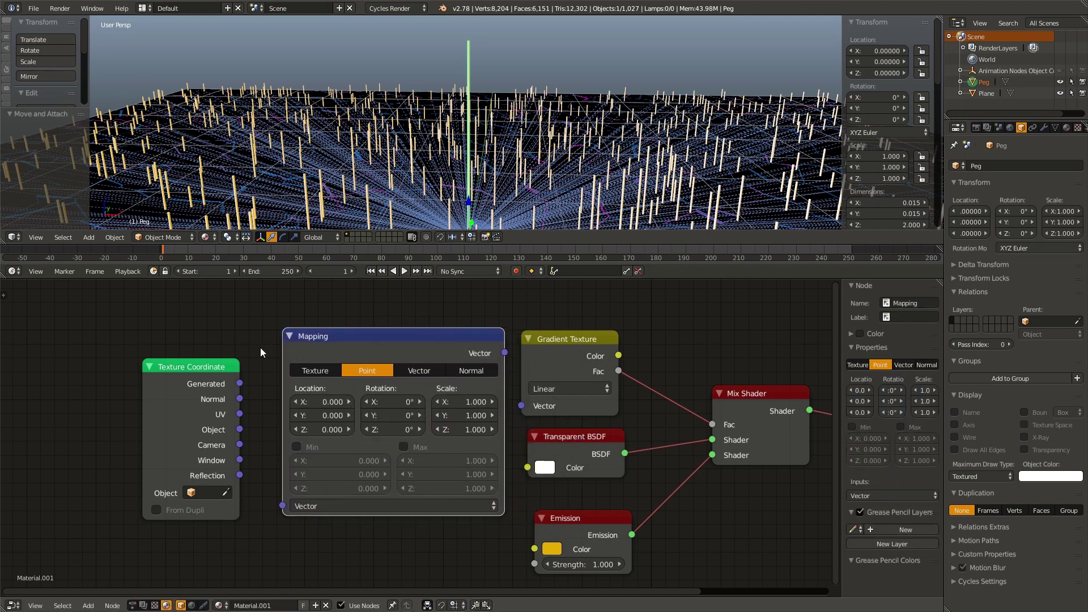
{"action": "left_click_drag", "start_coordinate": [240, 384], "coordinate": [282, 506]}
{"action": "left_click_drag", "start_coordinate": [331, 345], "coordinate": [315, 348]}
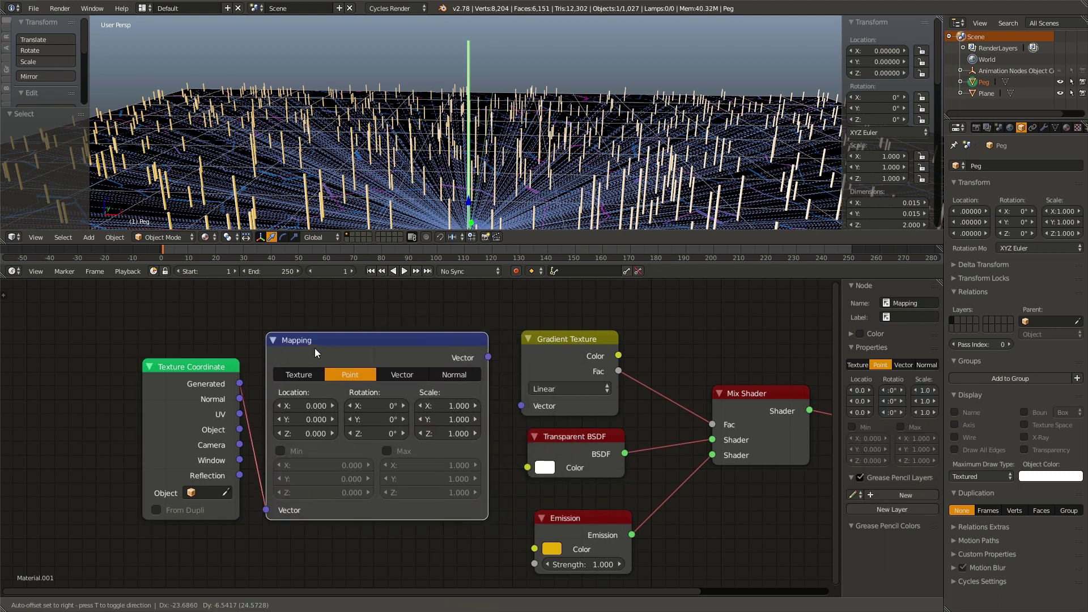
{"action": "left_click_drag", "start_coordinate": [488, 357], "coordinate": [529, 407]}
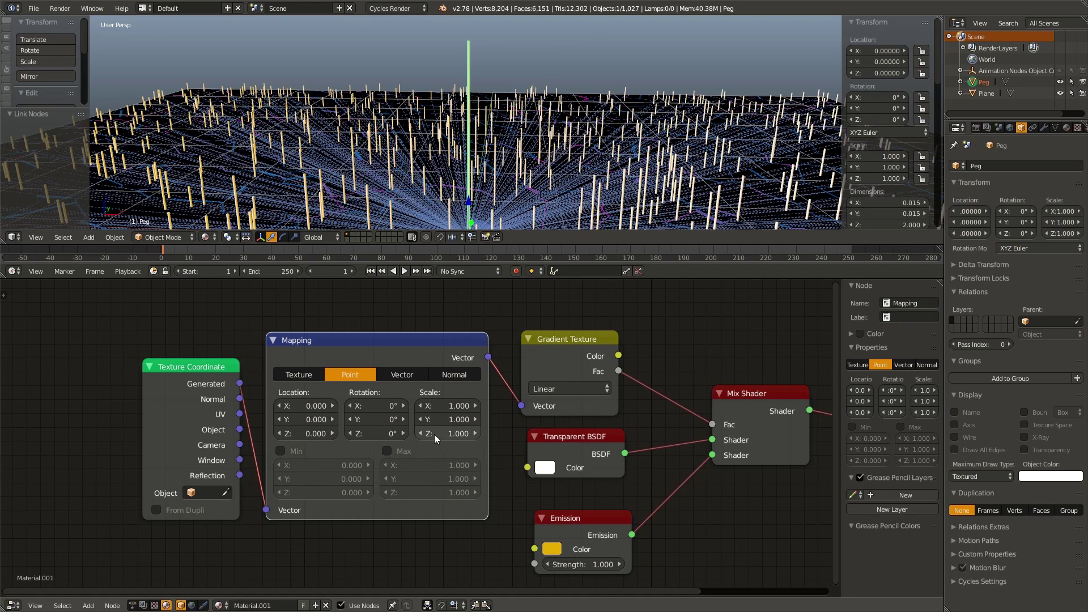
Set the Mapping node's Y rotation to 90° and select one of the pegs
{"action": "left_click", "coordinate": [369, 421]}
{"action": "type", "text": "90"}
{"action": "key", "text": "Return"}
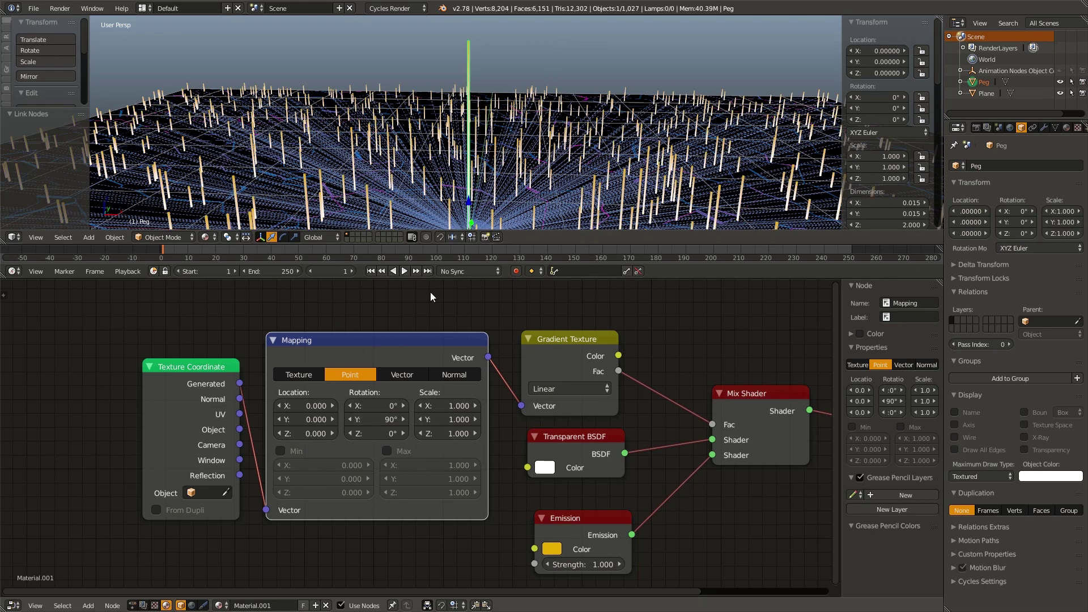
{"action": "key", "text": "a"}
{"action": "scroll", "coordinate": [484, 167], "scroll_direction": "up", "scroll_amount": 1}
{"action": "right_click", "coordinate": [483, 156]}
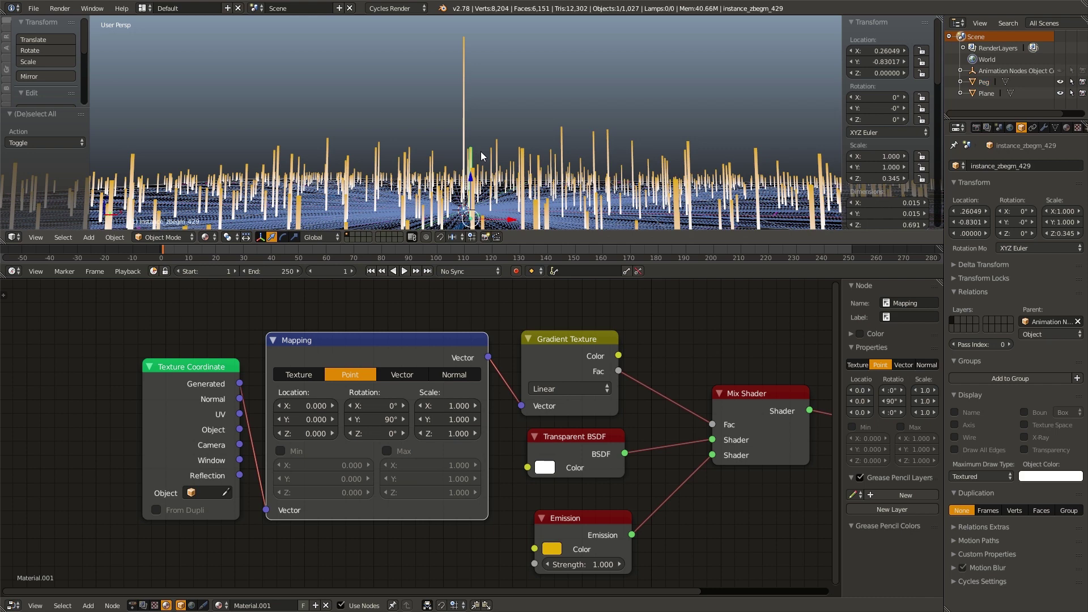
Switch the viewport to Rendered shading and move the three texture nodes left
{"action": "key", "text": "z"}
{"action": "left_click", "coordinate": [556, 82]}
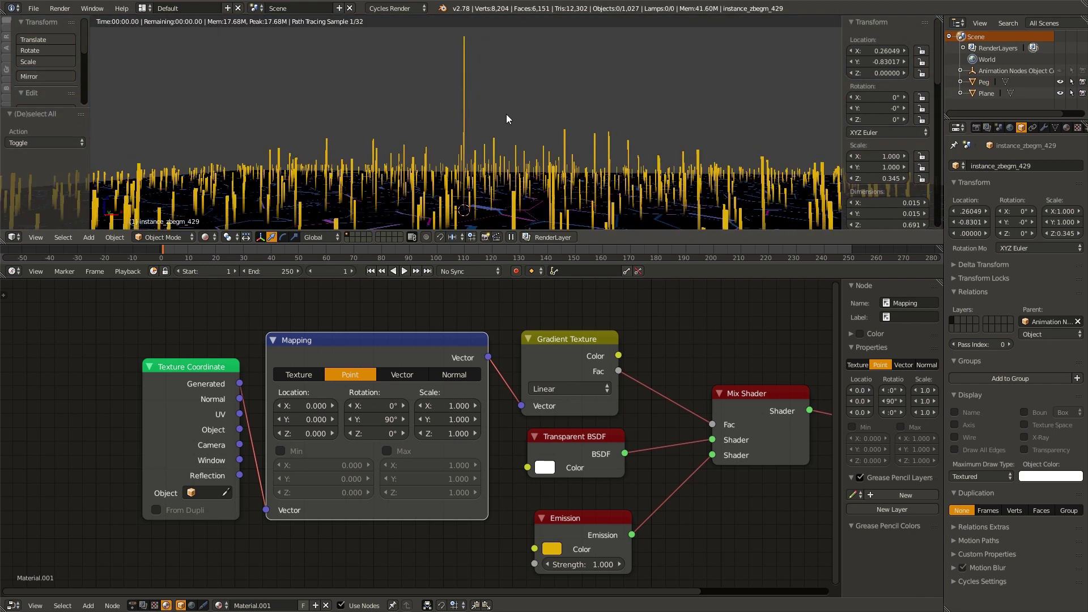
{"action": "scroll", "coordinate": [478, 409], "scroll_direction": "down", "scroll_amount": 2}
{"action": "left_click_drag", "start_coordinate": [168, 321], "coordinate": [521, 393]}
{"action": "left_click_drag", "start_coordinate": [522, 392], "coordinate": [335, 406]}
{"action": "key", "text": "shift+a"}
{"action": "left_click", "coordinate": [545, 343]}
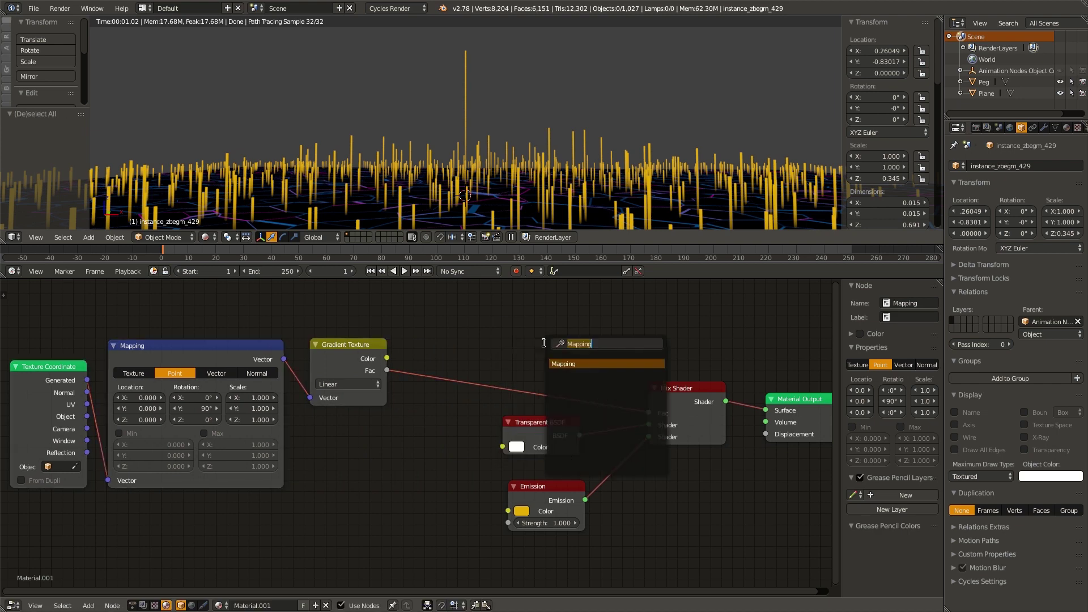
Drop a ColorRamp onto the link between Gradient Texture and Mix Shader Fac
{"action": "type", "text": "color"}
{"action": "key", "text": "Return"}
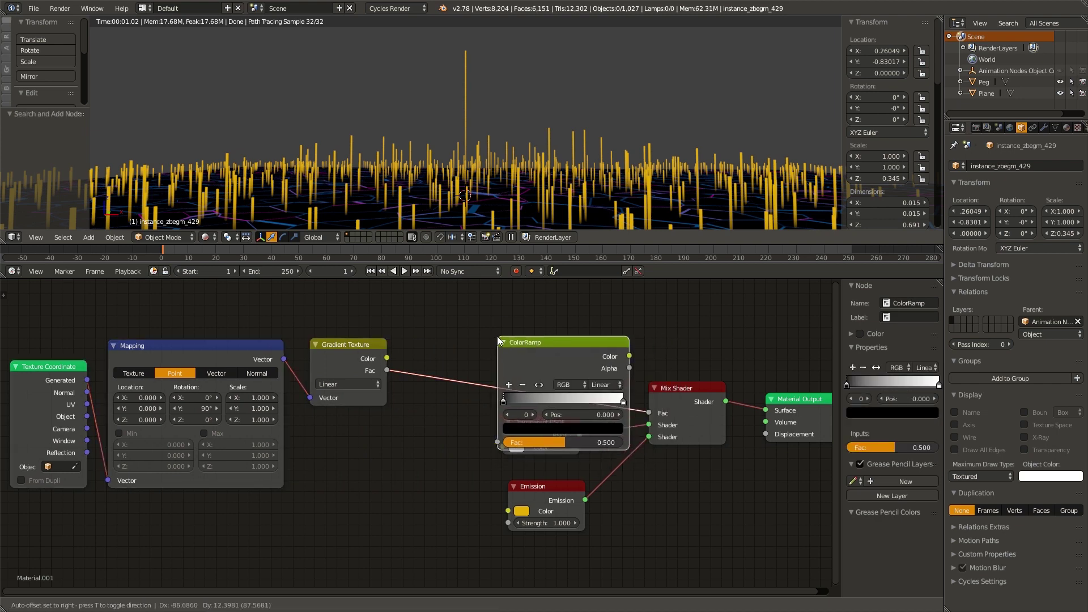
{"action": "left_click", "coordinate": [567, 346]}
{"action": "scroll", "coordinate": [601, 363], "scroll_direction": "up", "scroll_amount": 1}
{"action": "mouse_move", "coordinate": [635, 382]}
{"action": "left_mouse_down"}
{"action": "mouse_move", "coordinate": [655, 404]}
{"action": "mouse_move", "coordinate": [645, 377]}
{"action": "left_mouse_up"}
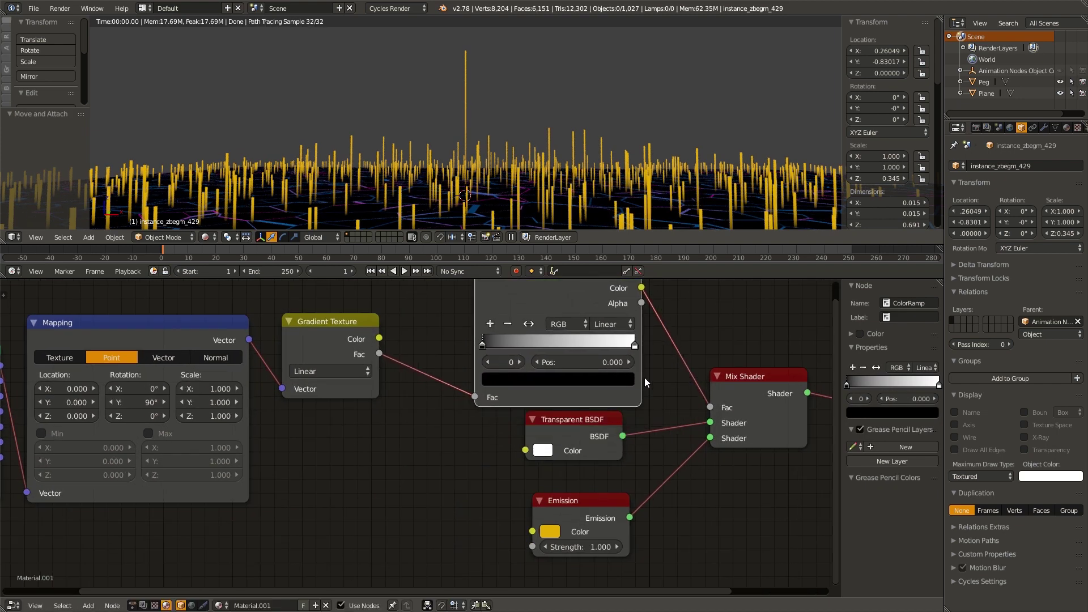
{"action": "scroll", "coordinate": [460, 407], "scroll_direction": "up", "scroll_amount": 2}
Add a darker grey ColorRamp stop at position 0.855, then return to solid shading
{"action": "left_click", "coordinate": [456, 394]}
{"action": "left_click_drag", "start_coordinate": [543, 422], "coordinate": [602, 439]}
{"action": "left_click", "coordinate": [602, 464]}
{"action": "left_click_drag", "start_coordinate": [598, 240], "coordinate": [598, 274]}
{"action": "left_click_drag", "start_coordinate": [607, 423], "coordinate": [615, 419]}
{"action": "key", "text": "shift+z"}
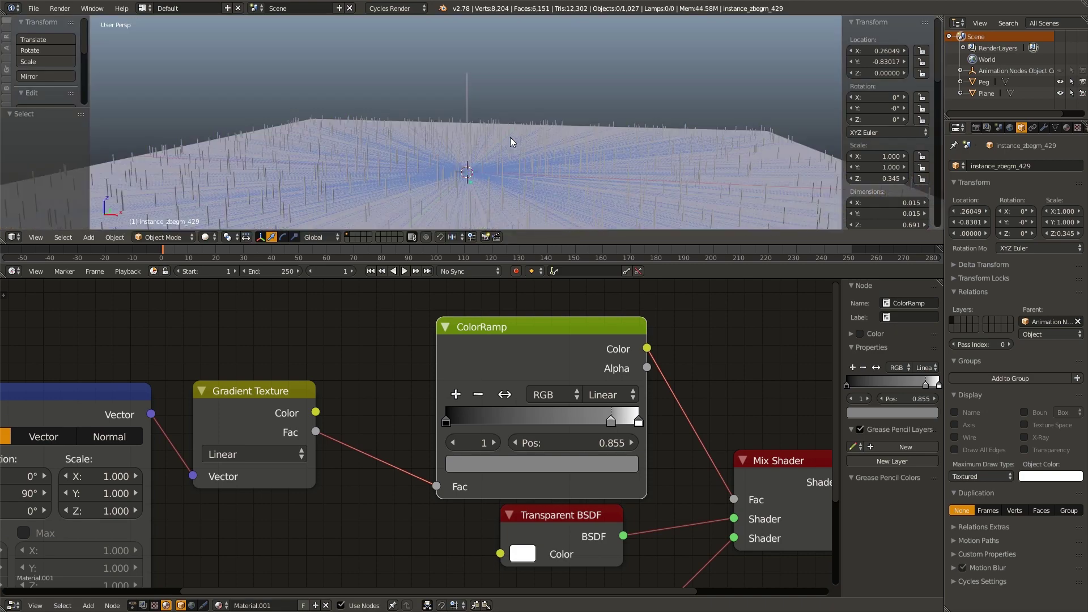
{"action": "right_click", "coordinate": [471, 89]}
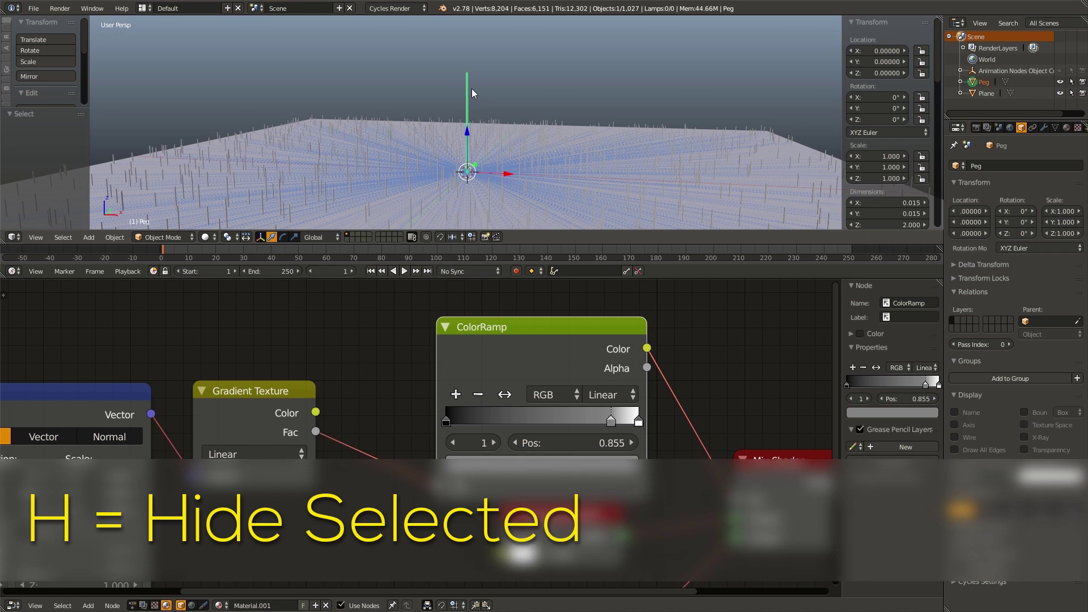
Hide the original Peg and play the animation from a low view across the ground
{"action": "key", "text": "h"}
{"action": "scroll", "coordinate": [471, 89], "scroll_direction": "down", "scroll_amount": 2}
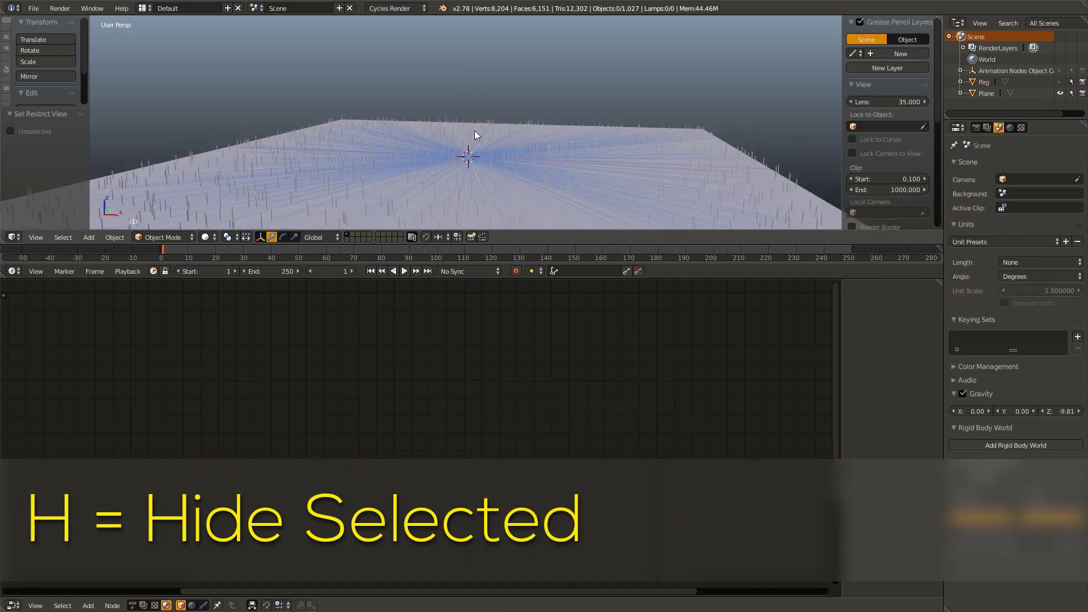
{"action": "key", "text": "alt+a"}
{"action": "mouse_move", "coordinate": [475, 135]}
{"action": "middle_mouse_down"}
{"action": "mouse_move", "coordinate": [470, 149]}
{"action": "mouse_move", "coordinate": [454, 133]}
{"action": "middle_mouse_up"}
{"action": "key", "text": "z"}
{"action": "left_click", "coordinate": [442, 120]}
{"action": "scroll", "coordinate": [460, 130], "scroll_direction": "up", "scroll_amount": 4}
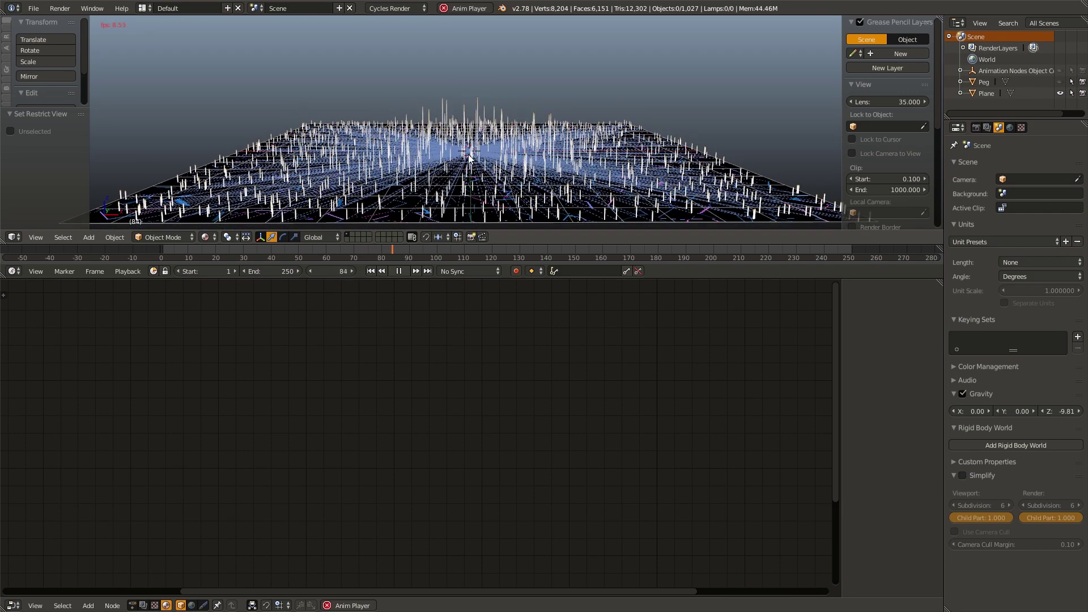
{"action": "key", "text": "Escape"}
Add an Icosphere mesh at the origin of the peg field
{"action": "key", "text": "a"}
{"action": "key", "text": "shift+a"}
{"action": "mouse_move", "coordinate": [475, 162]}
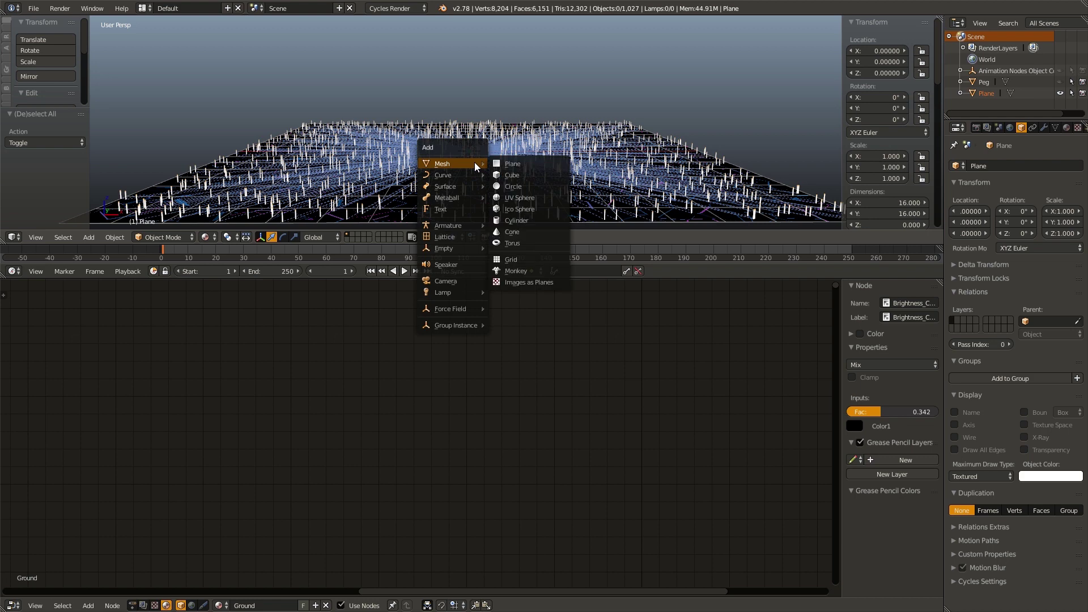
{"action": "left_click", "coordinate": [519, 208]}
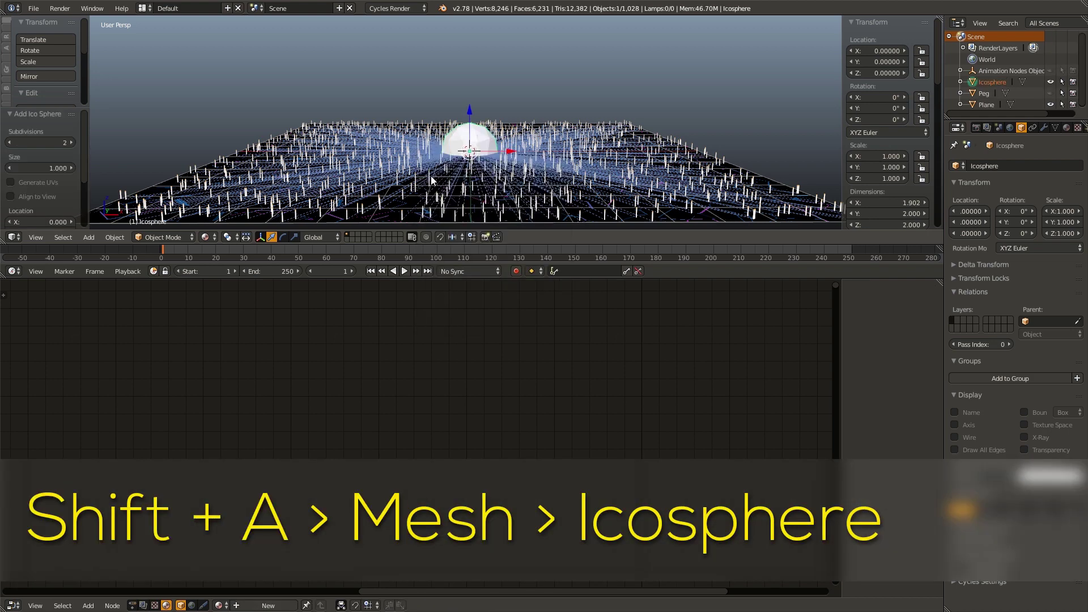
Set the icosphere to 1 subdivision, then create a new material without the Diffuse BSDF
{"action": "left_click", "coordinate": [36, 142]}
{"action": "type", "text": "1"}
{"action": "key", "text": "Return"}
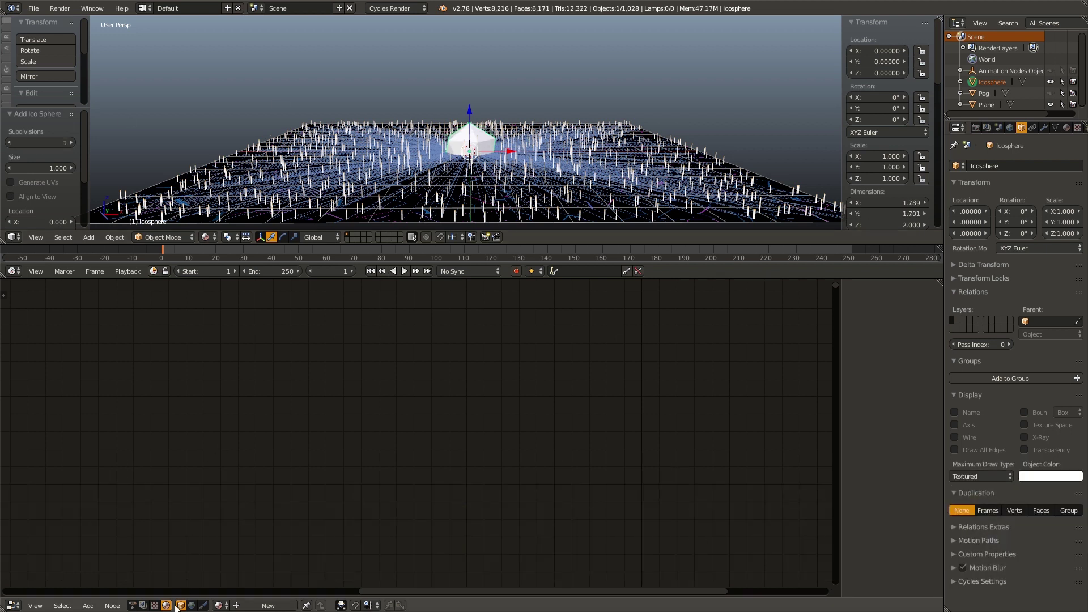
{"action": "left_click", "coordinate": [266, 605]}
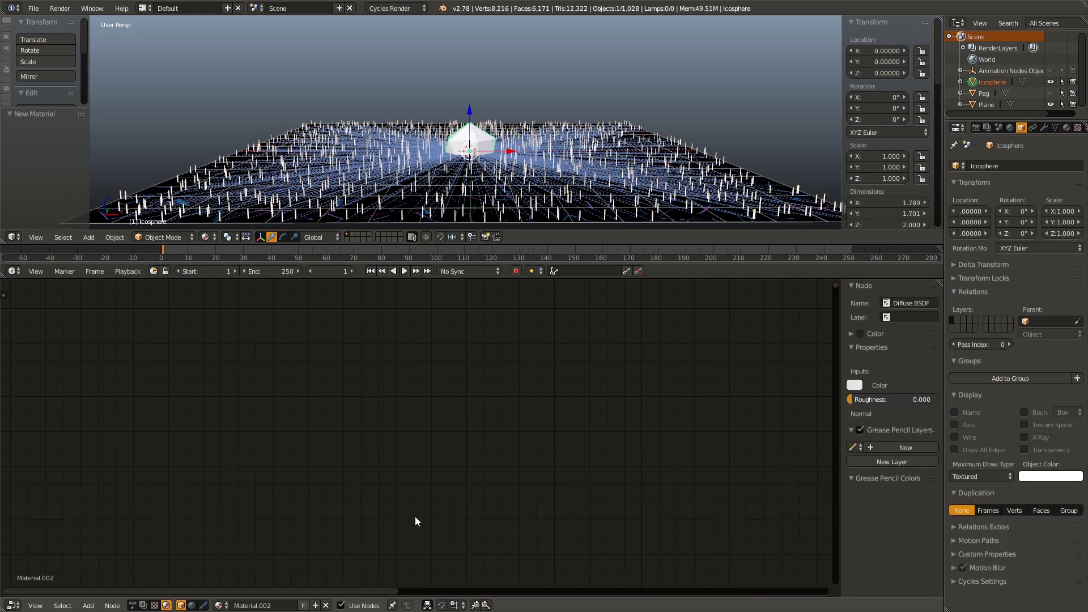
{"action": "key", "text": "Home"}
{"action": "left_click", "coordinate": [327, 434]}
{"action": "key", "text": "x"}
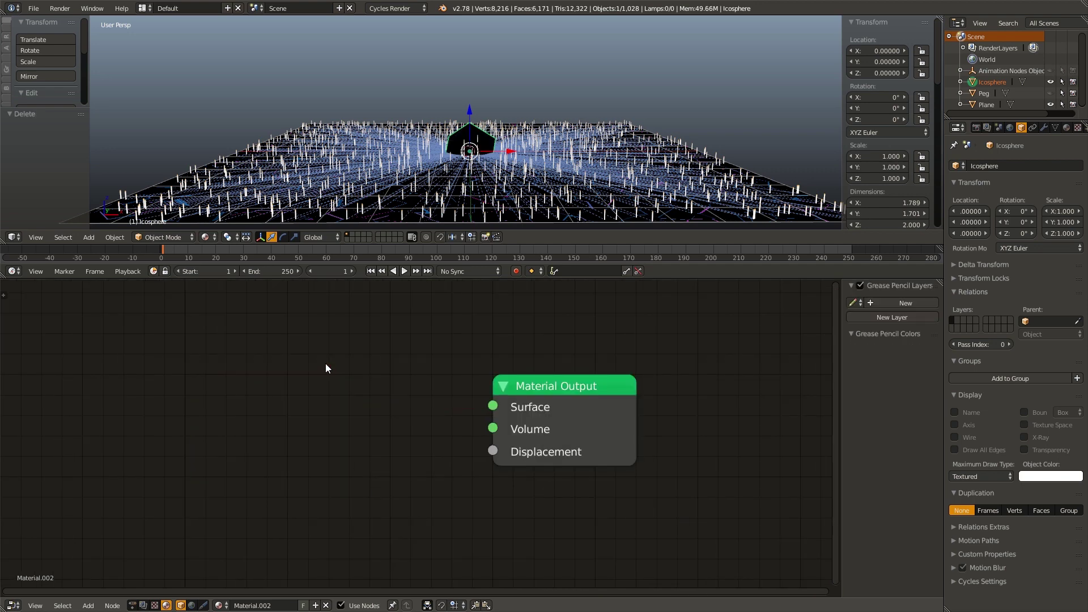
Feed a blue Emission shader (R 0.000, G 0.198, B 0.800) into the material Surface
{"action": "key", "text": "shift+a"}
{"action": "left_click", "coordinate": [325, 368]}
{"action": "type", "text": "emiss"}
{"action": "key", "text": "Return"}
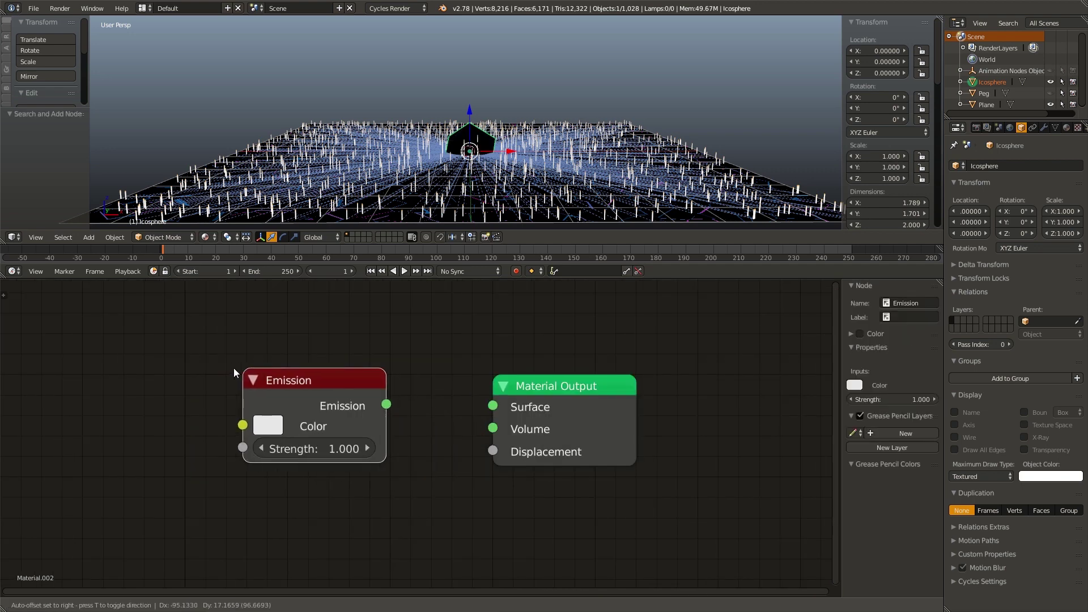
{"action": "left_click", "coordinate": [213, 374]}
{"action": "left_click_drag", "start_coordinate": [365, 406], "coordinate": [493, 407]}
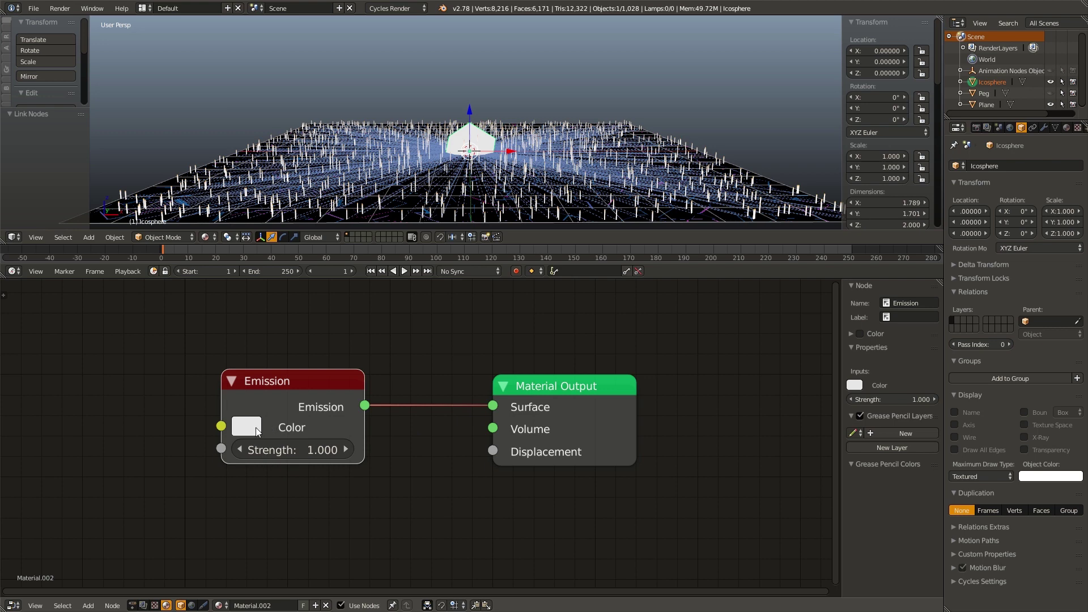
{"action": "left_click", "coordinate": [247, 426]}
{"action": "left_click", "coordinate": [360, 141]}
{"action": "left_click_drag", "start_coordinate": [360, 141], "coordinate": [404, 162]}
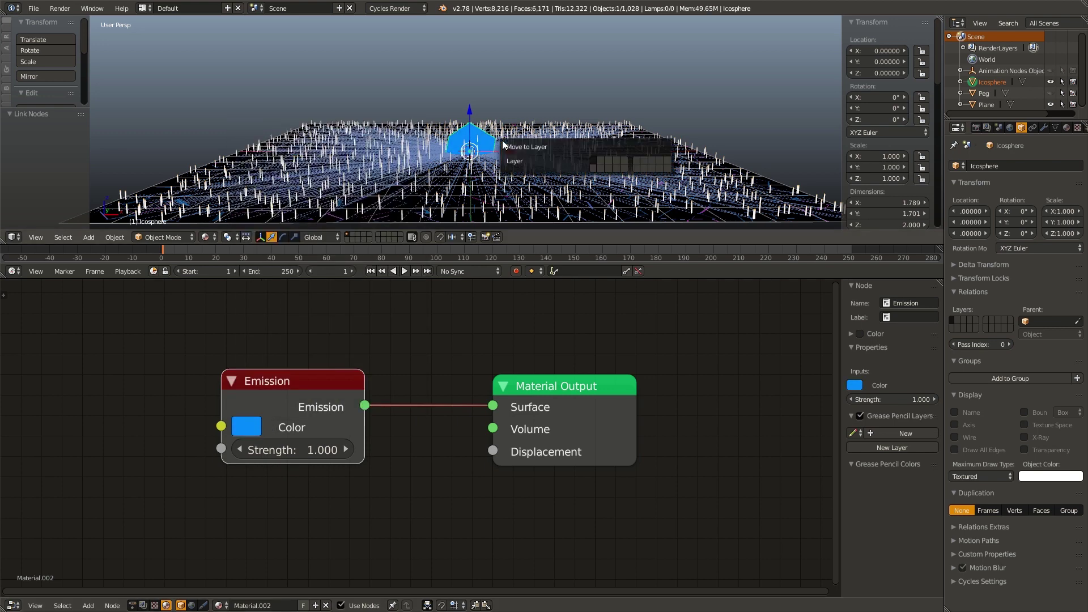
{"action": "left_click", "coordinate": [1017, 163]}
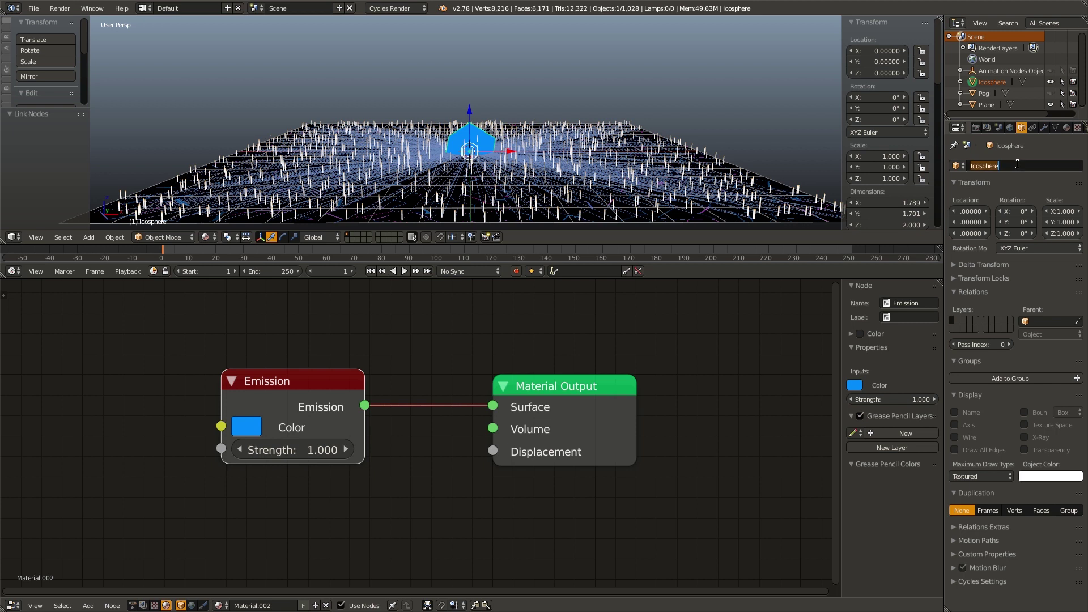
Name both the icosphere object and its material 'Particle', then move it to a hidden layer
{"action": "type", "text": "Particle"}
{"action": "key", "text": "Return"}
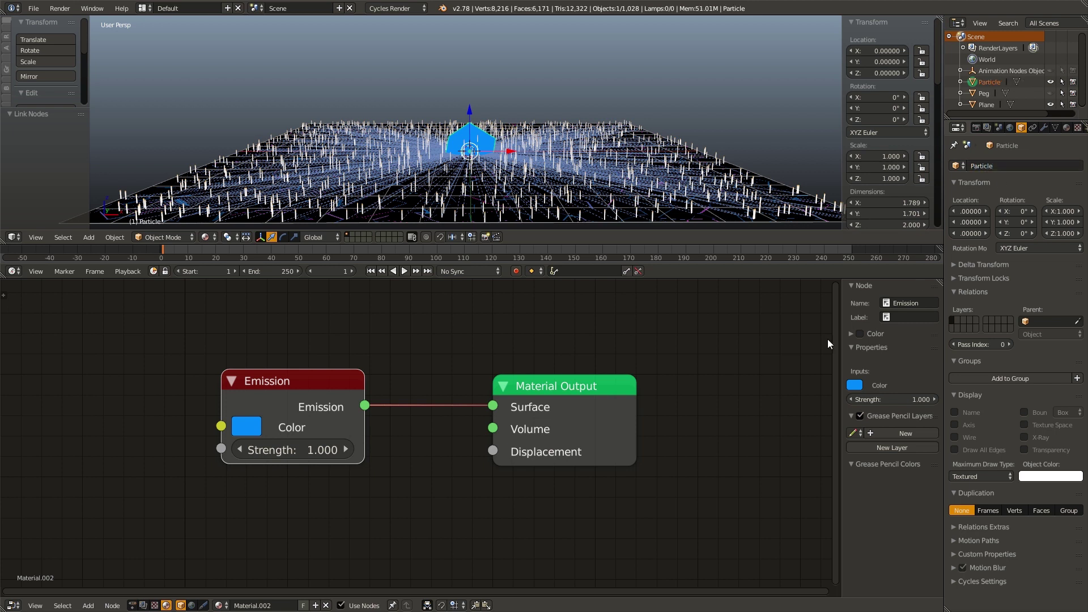
{"action": "left_click", "coordinate": [264, 605]}
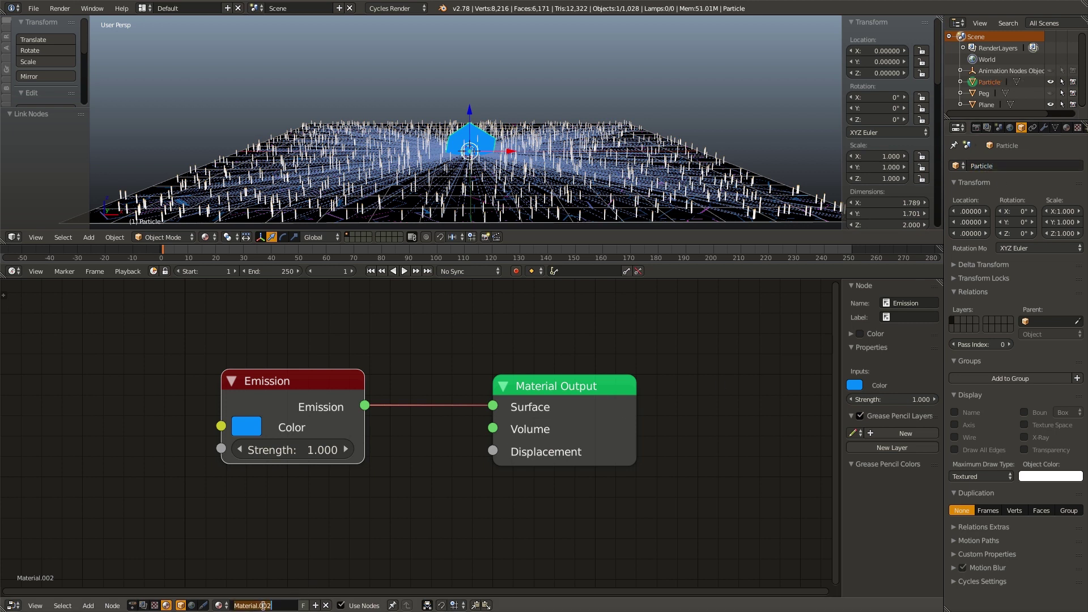
{"action": "type", "text": "Particle"}
{"action": "key", "text": "Return"}
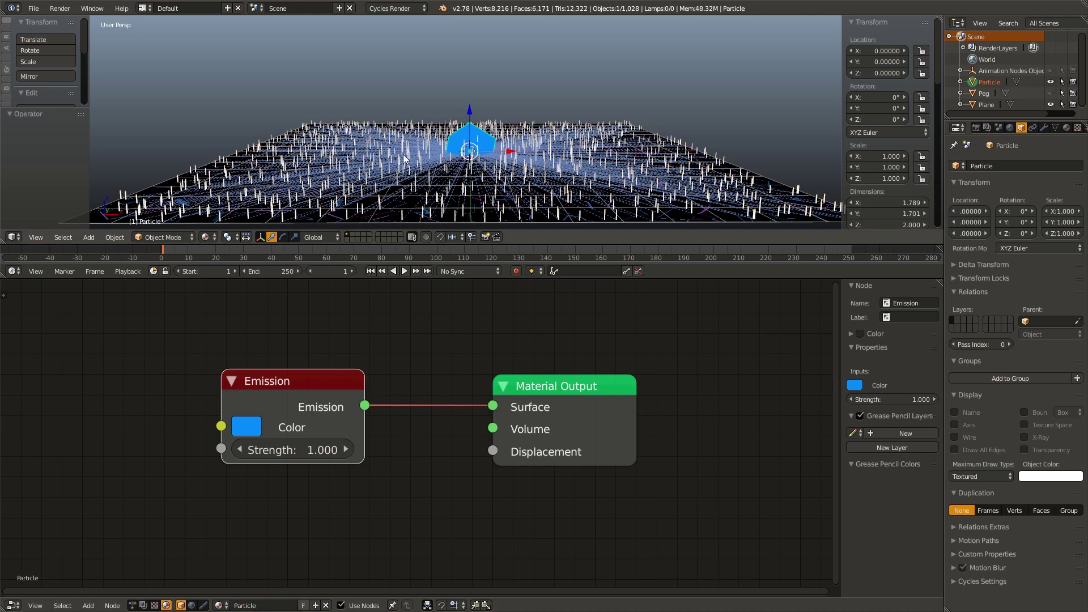
{"action": "key", "text": "m"}
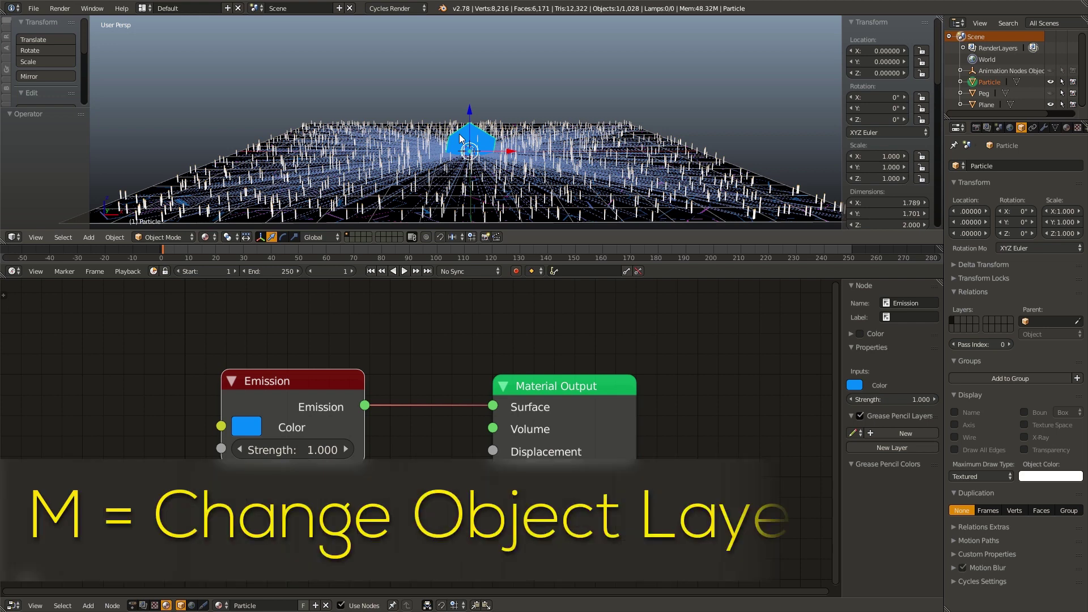
{"action": "left_click", "coordinate": [554, 152]}
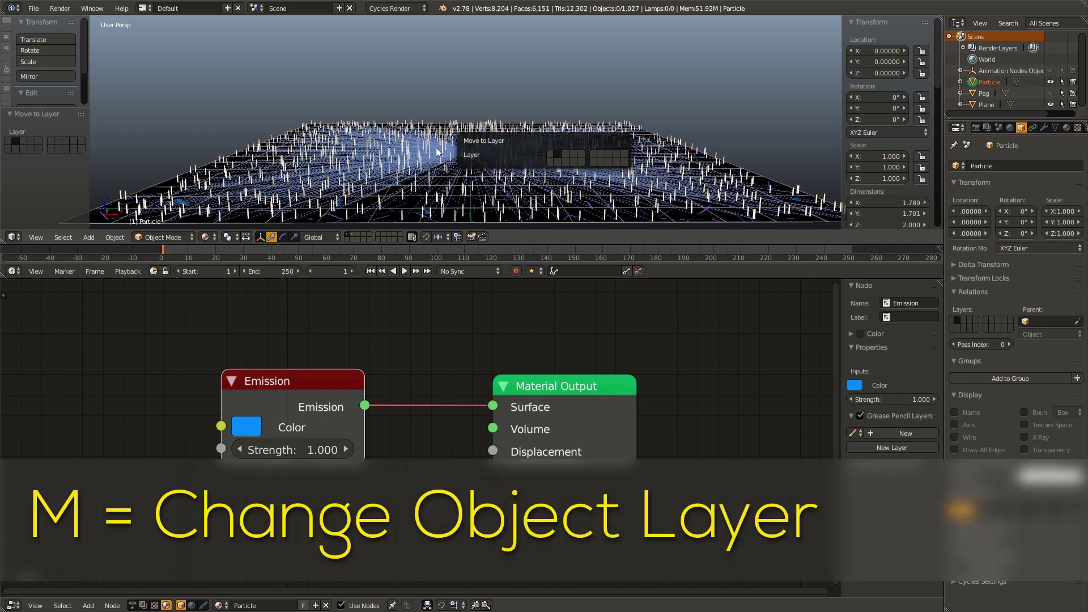
Give the ground Plane a new particle system rendered as Object, with Particle as the Dupli Object
{"action": "right_click", "coordinate": [400, 207]}
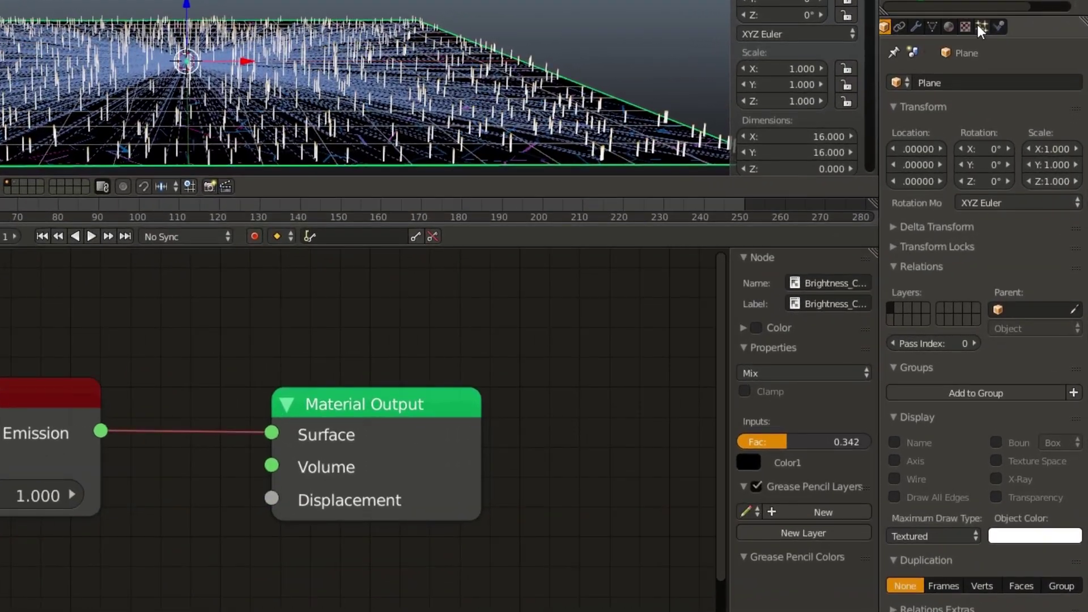
{"action": "left_click", "coordinate": [1009, 121]}
{"action": "left_click", "coordinate": [952, 140]}
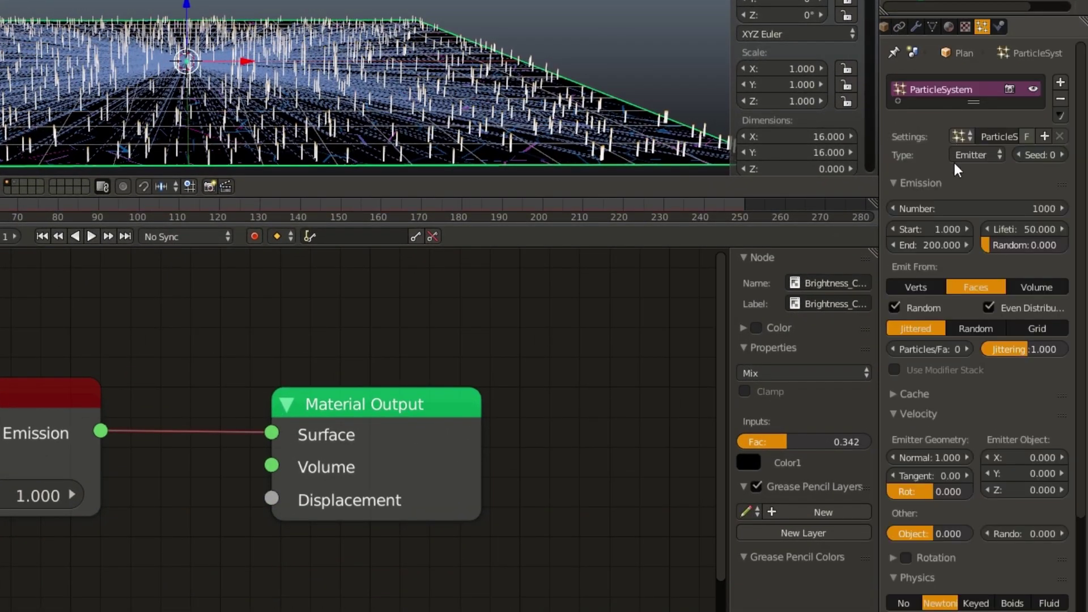
{"action": "scroll", "coordinate": [975, 397], "scroll_direction": "down", "scroll_amount": 10}
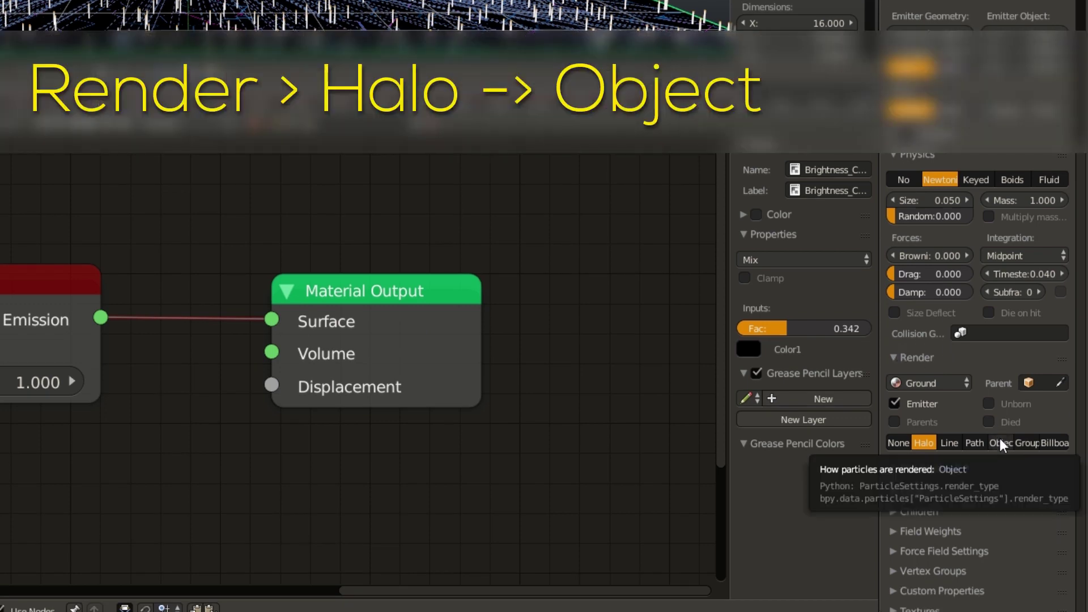
{"action": "left_click", "coordinate": [1000, 443]}
{"action": "left_click", "coordinate": [1003, 463]}
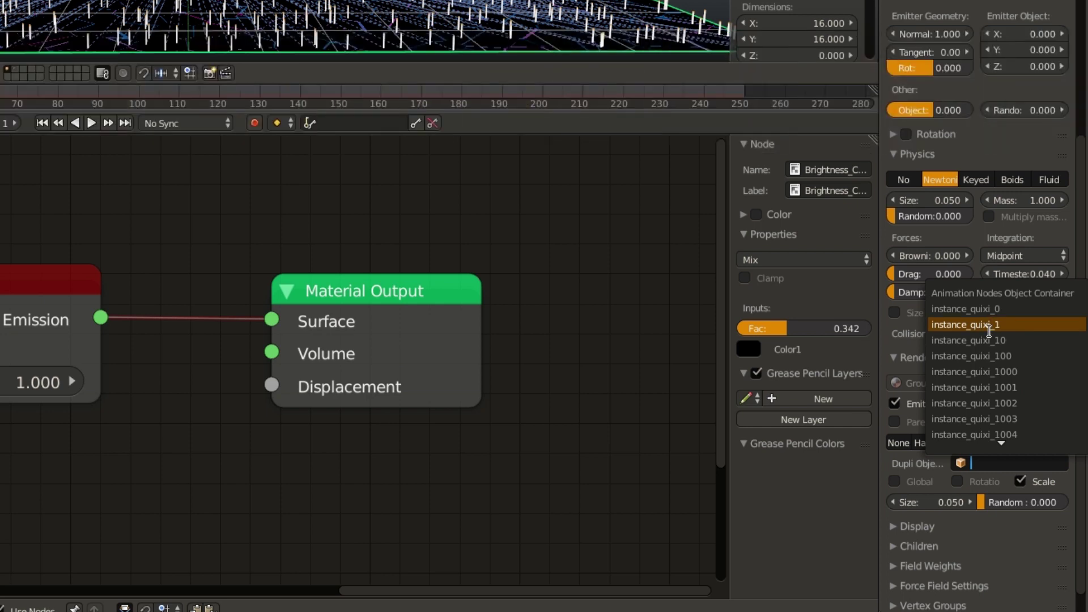
{"action": "type", "text": "par"}
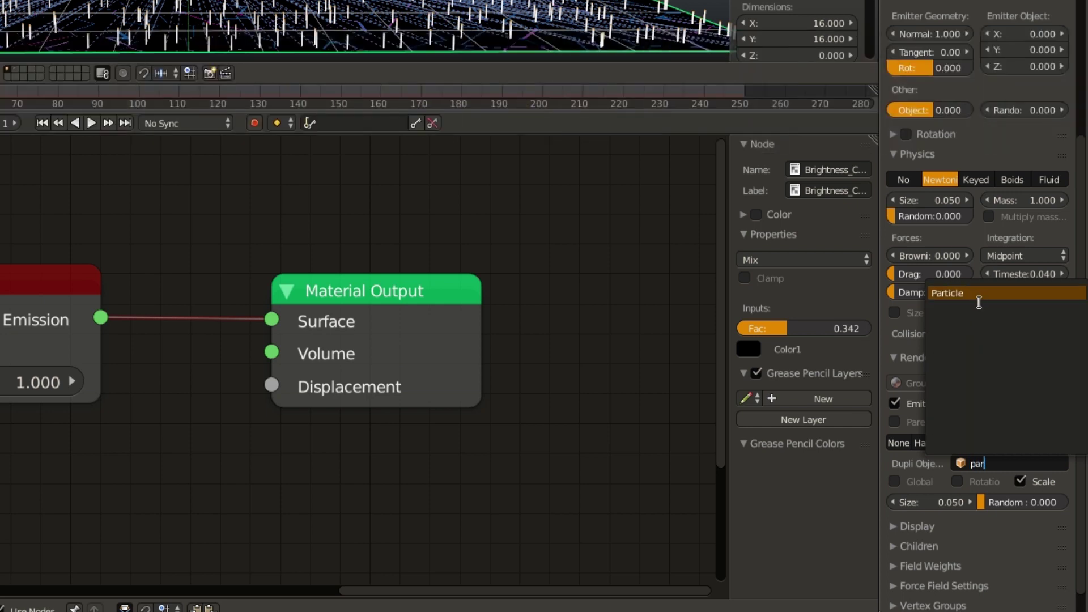
{"action": "left_click", "coordinate": [977, 293]}
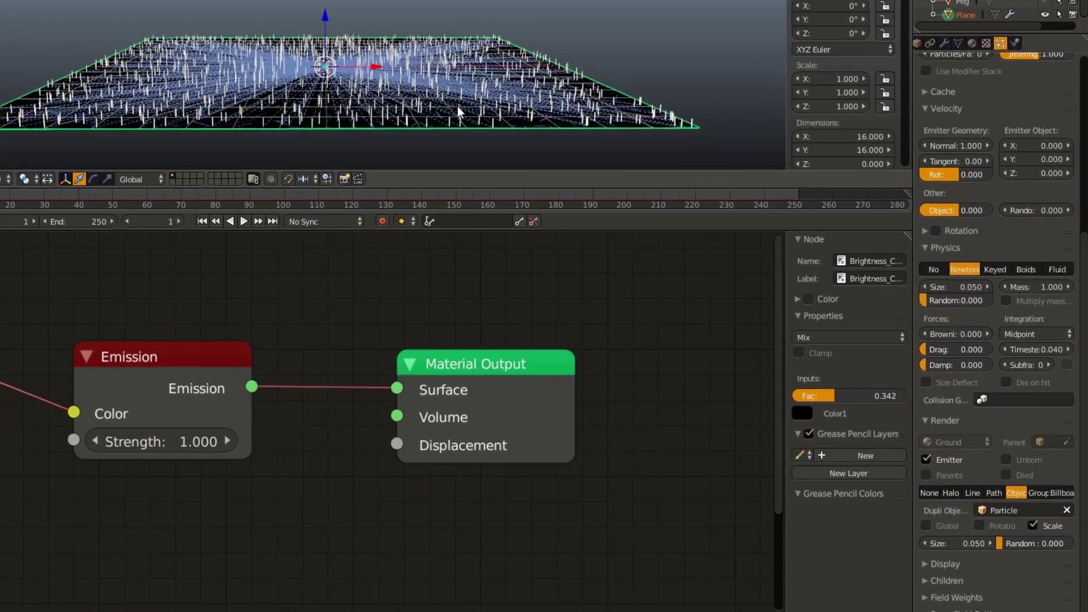
Set the particles' Field Weights Gravity to 0 and preview the weightless motion
{"action": "key", "text": "alt+a"}
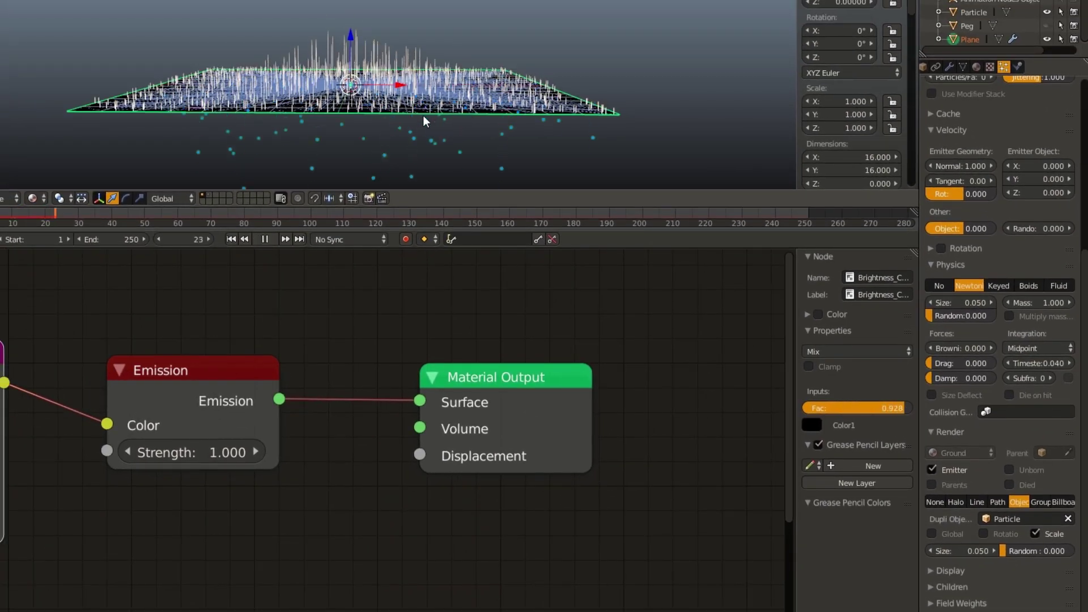
{"action": "key", "text": "Escape"}
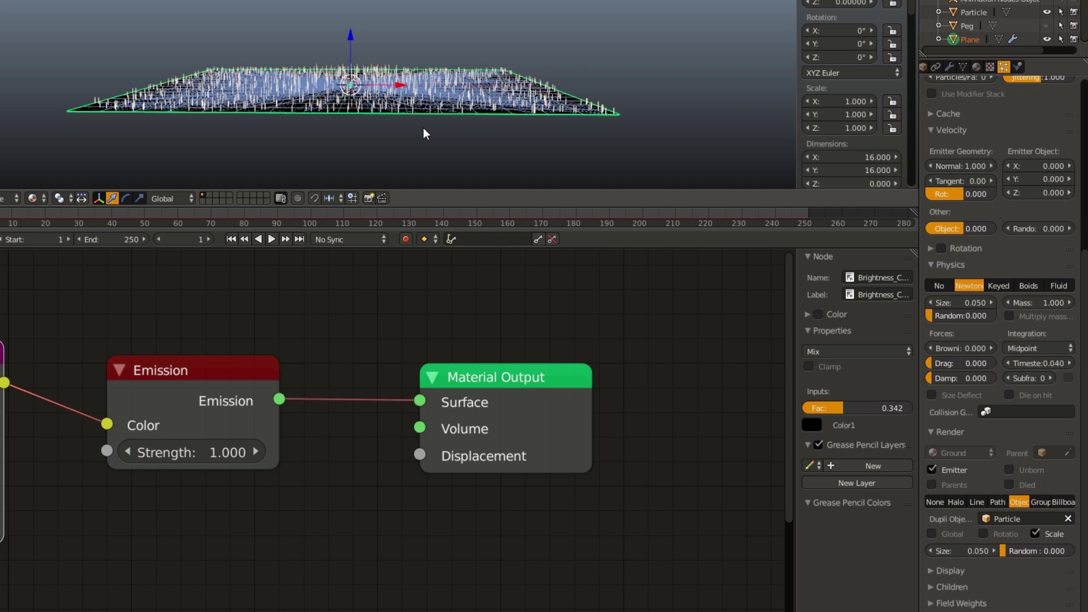
{"action": "scroll", "coordinate": [963, 536], "scroll_direction": "down", "scroll_amount": 2}
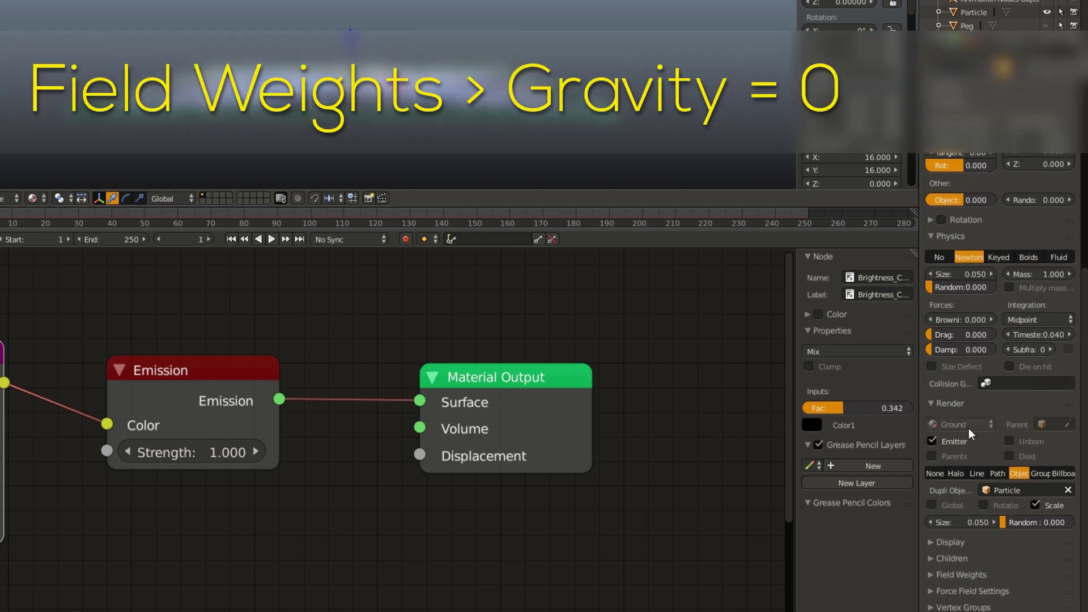
{"action": "left_click", "coordinate": [958, 555]}
{"action": "scroll", "coordinate": [967, 561], "scroll_direction": "down", "scroll_amount": 5}
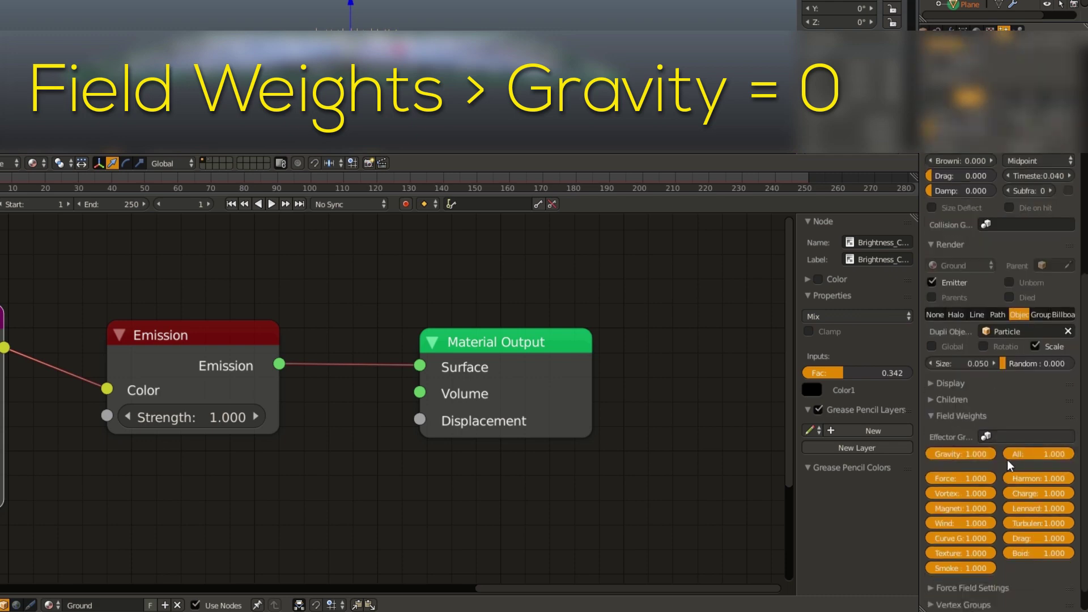
{"action": "double_click", "coordinate": [987, 453]}
{"action": "type", "text": "0"}
{"action": "key", "text": "Return"}
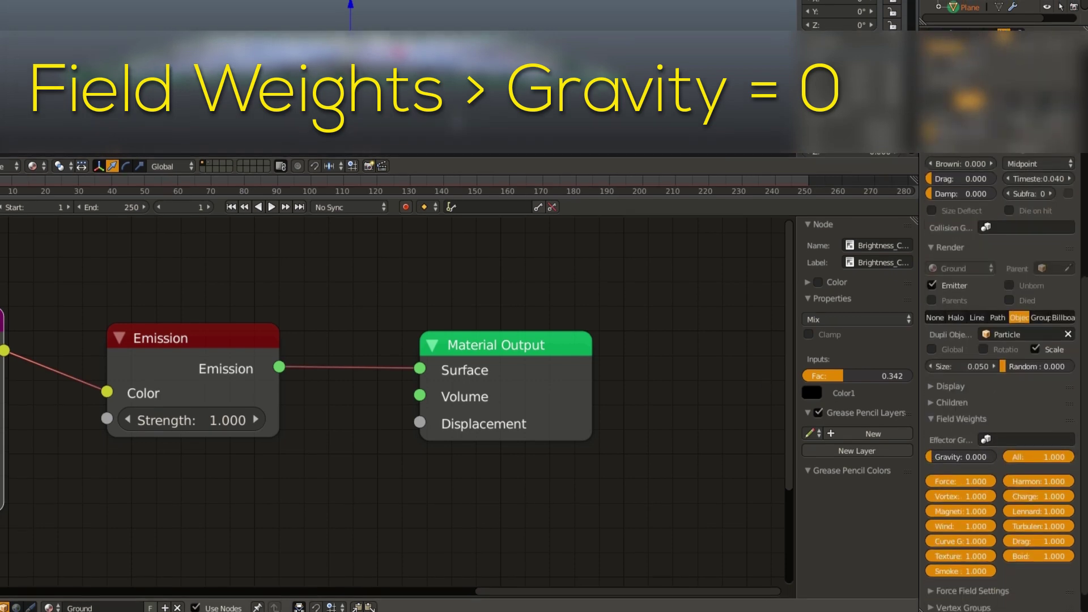
{"action": "key", "text": "alt+a"}
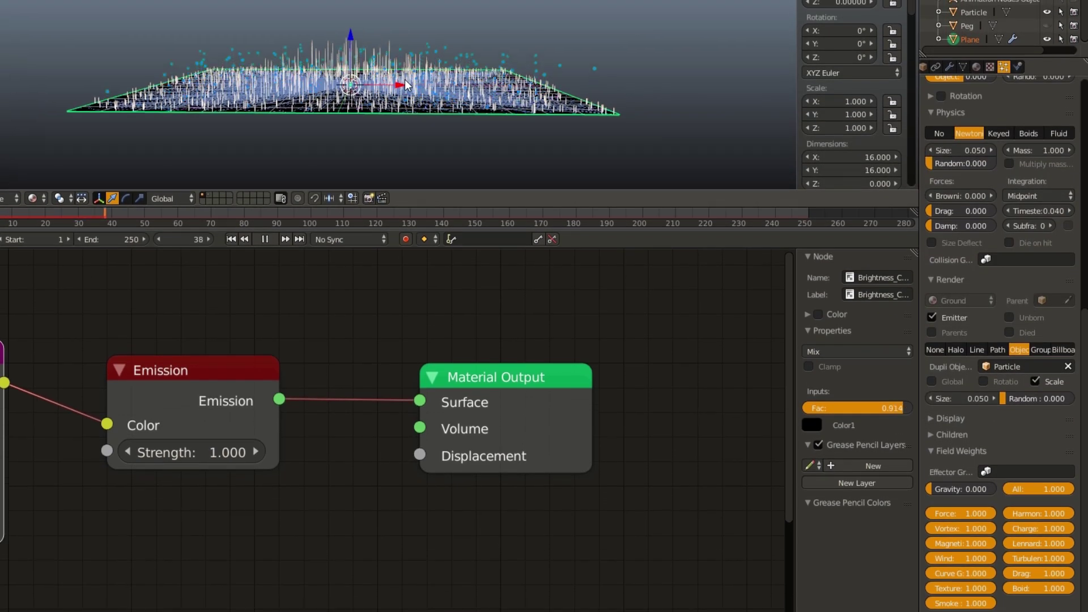
{"action": "key", "text": "Escape"}
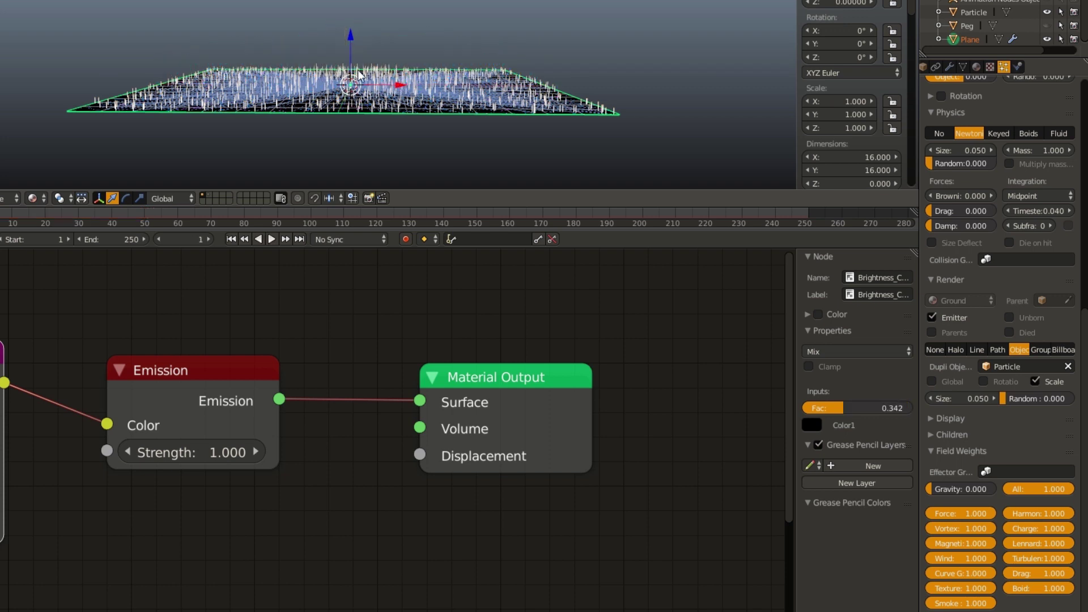
Shrink the particle size to 0.01 and set the particle Lifetime to 100 frames
{"action": "double_click", "coordinate": [963, 399]}
{"action": "type", "text": ".01"}
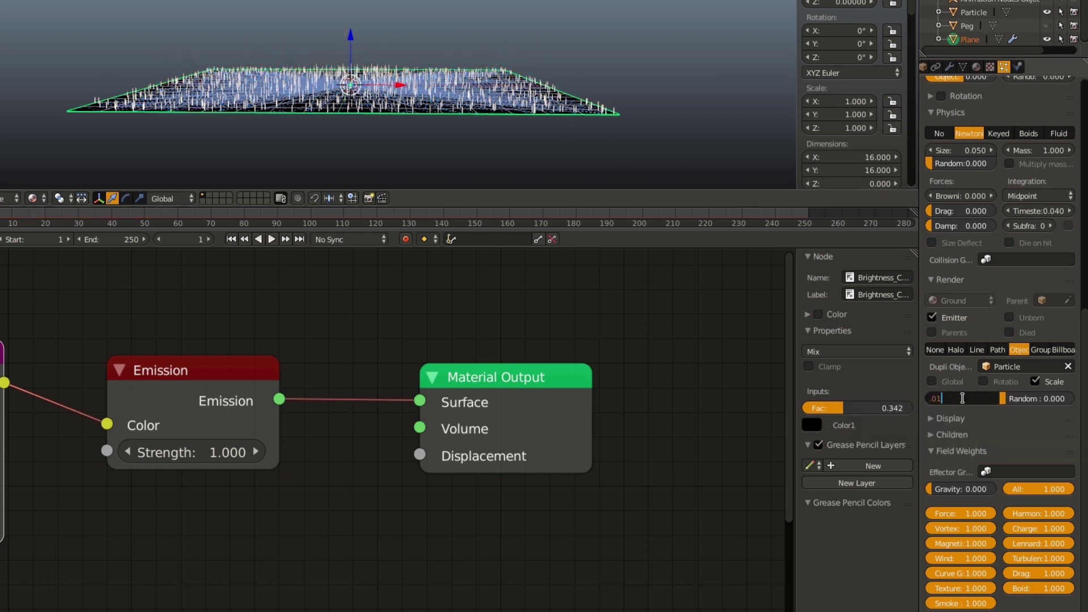
{"action": "key", "text": "alt+a"}
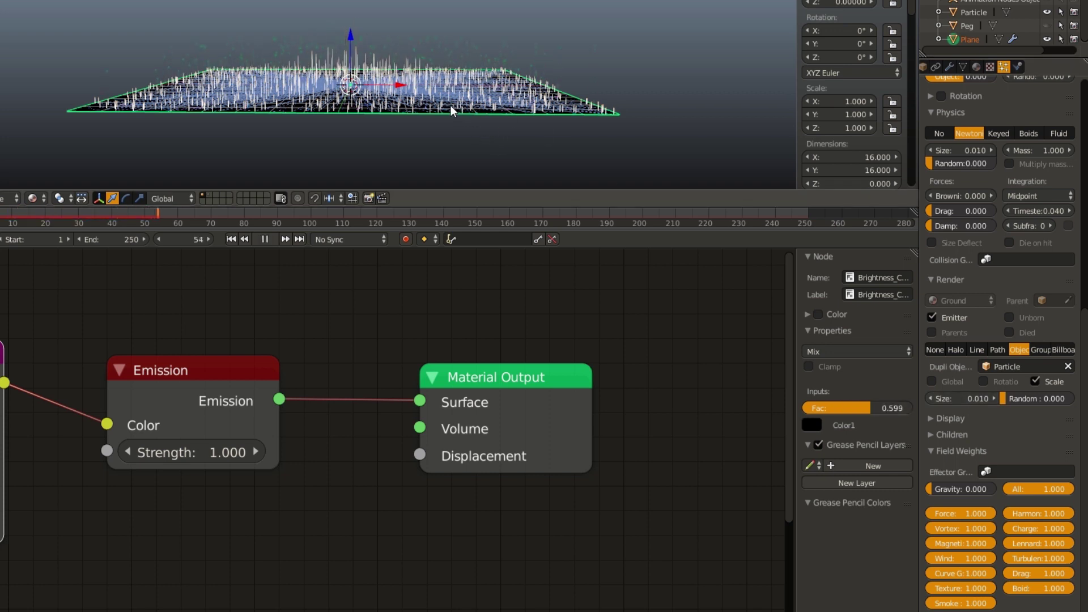
{"action": "key", "text": "Escape"}
{"action": "scroll", "coordinate": [953, 230], "scroll_direction": "up", "scroll_amount": 15}
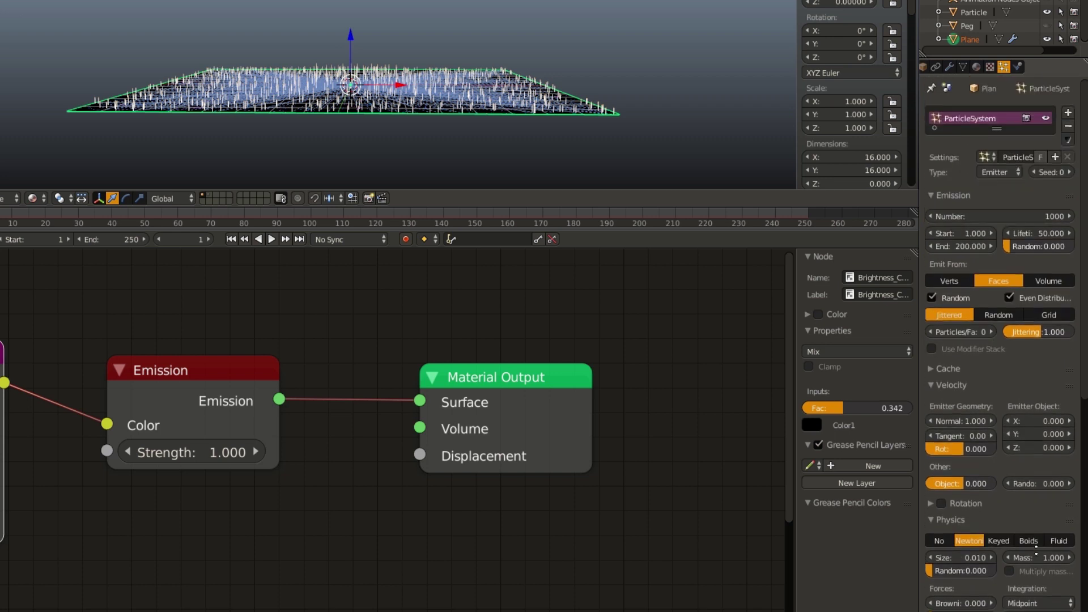
{"action": "left_click", "coordinate": [1039, 233]}
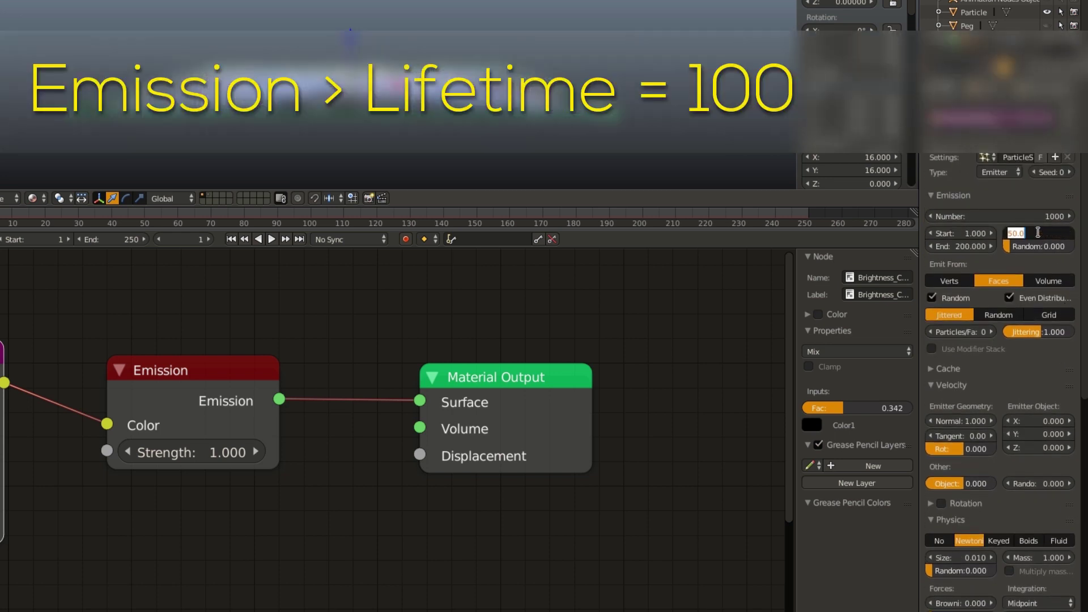
{"action": "type", "text": "100"}
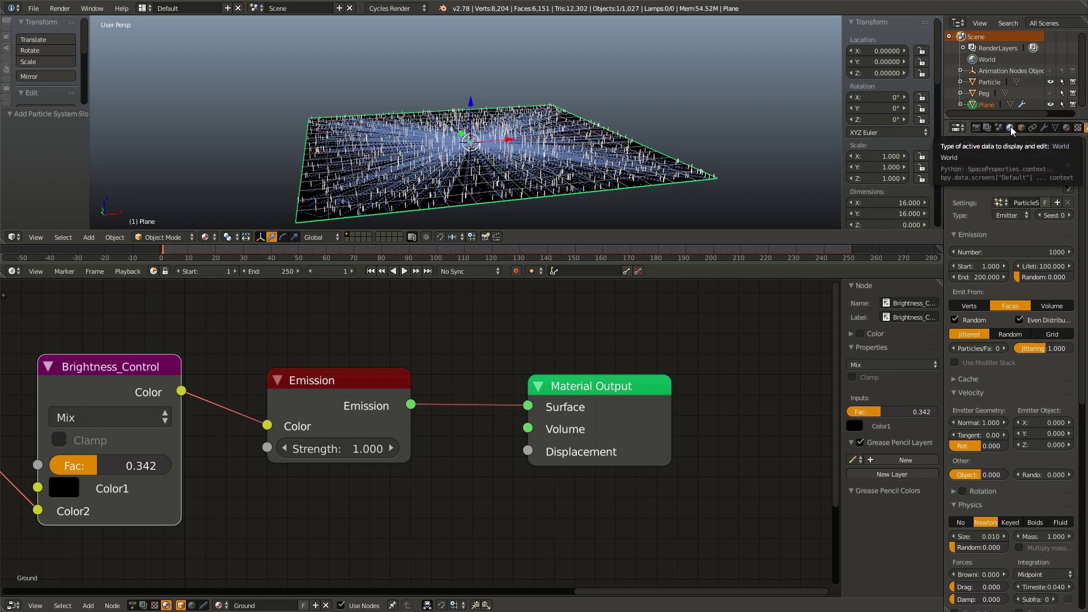
Set the World background colour to black
{"action": "left_click", "coordinate": [1011, 127]}
{"action": "left_click", "coordinate": [1046, 239]}
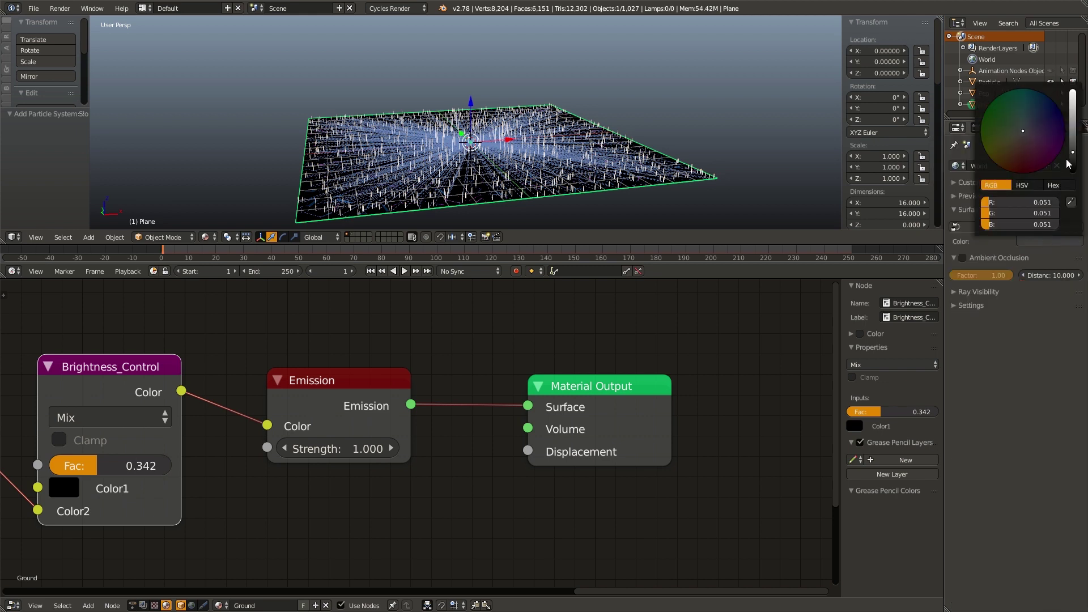
{"action": "left_click", "coordinate": [1071, 167]}
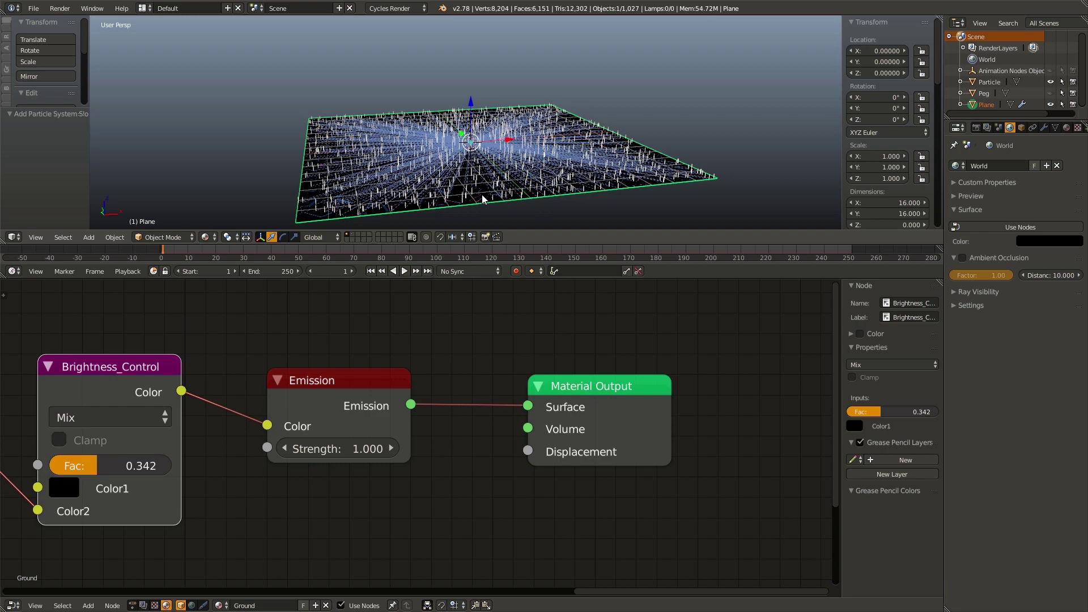
Add a camera, move it back along Y and raise it slightly to frame the peg field from the front
{"action": "key", "text": "KP_1"}
{"action": "scroll", "coordinate": [492, 179], "scroll_direction": "up", "scroll_amount": 4}
{"action": "key", "text": "shift+a"}
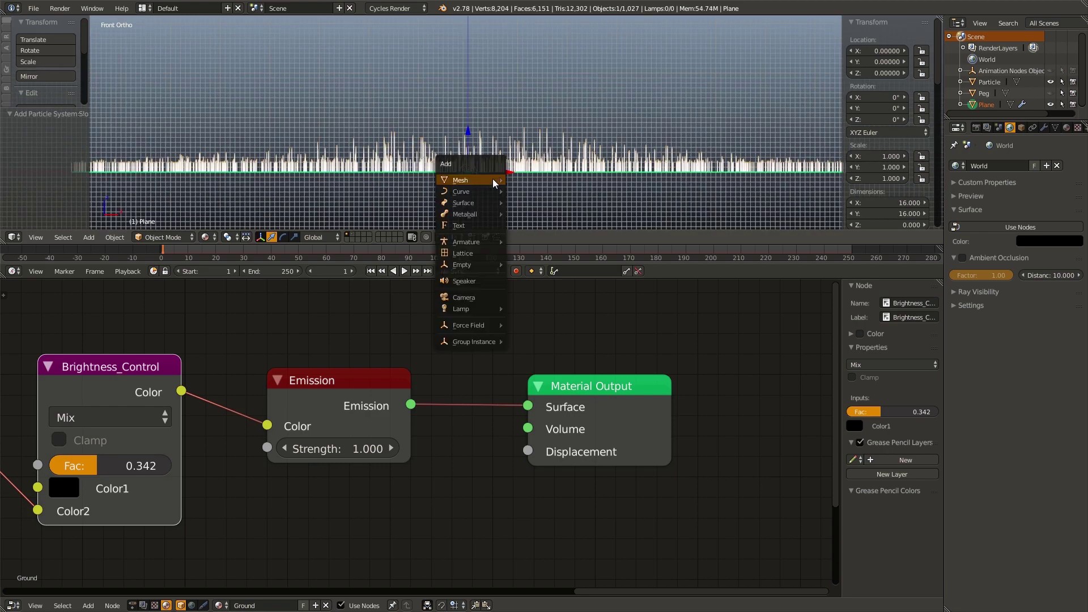
{"action": "left_click", "coordinate": [470, 297]}
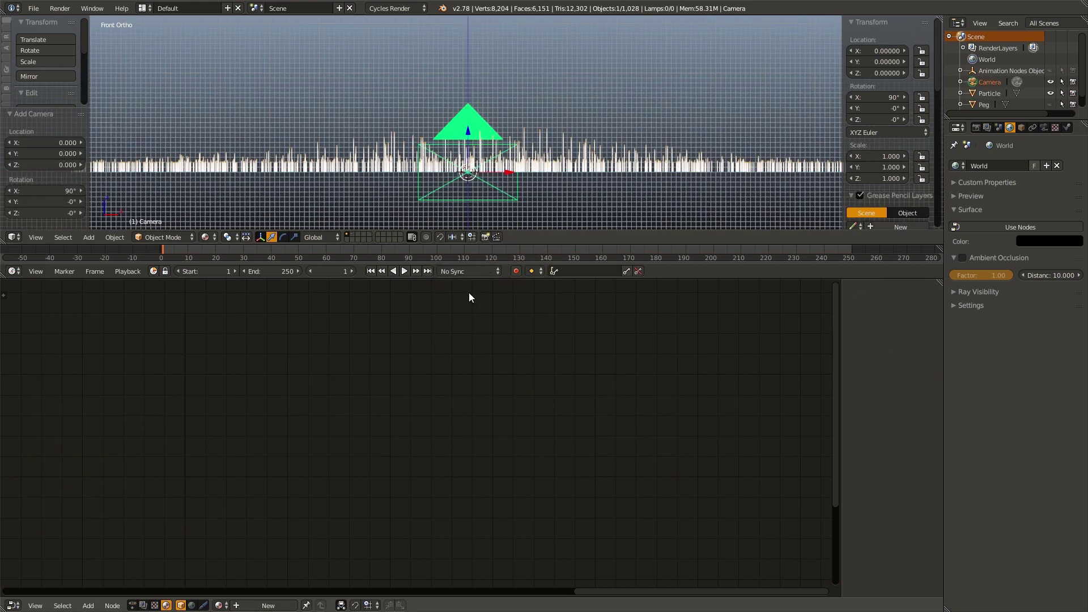
{"action": "mouse_move", "coordinate": [431, 142]}
{"action": "middle_mouse_down"}
{"action": "mouse_move", "coordinate": [453, 193]}
{"action": "mouse_move", "coordinate": [434, 132]}
{"action": "middle_mouse_up"}
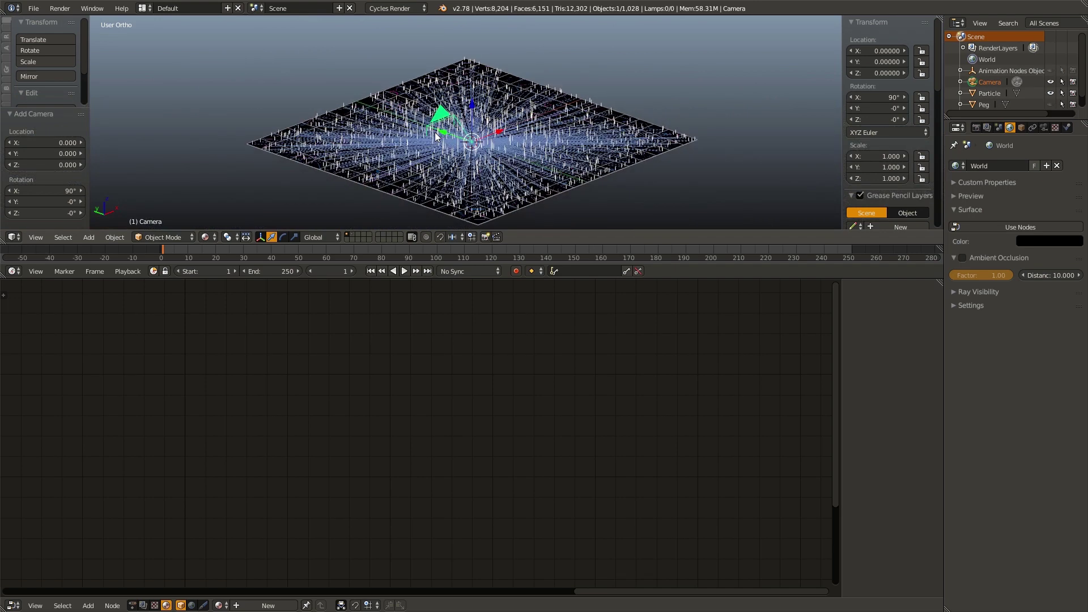
{"action": "key", "text": "g"}
{"action": "key", "text": "y"}
{"action": "left_click", "coordinate": [619, 190]}
{"action": "key", "text": "KP_0"}
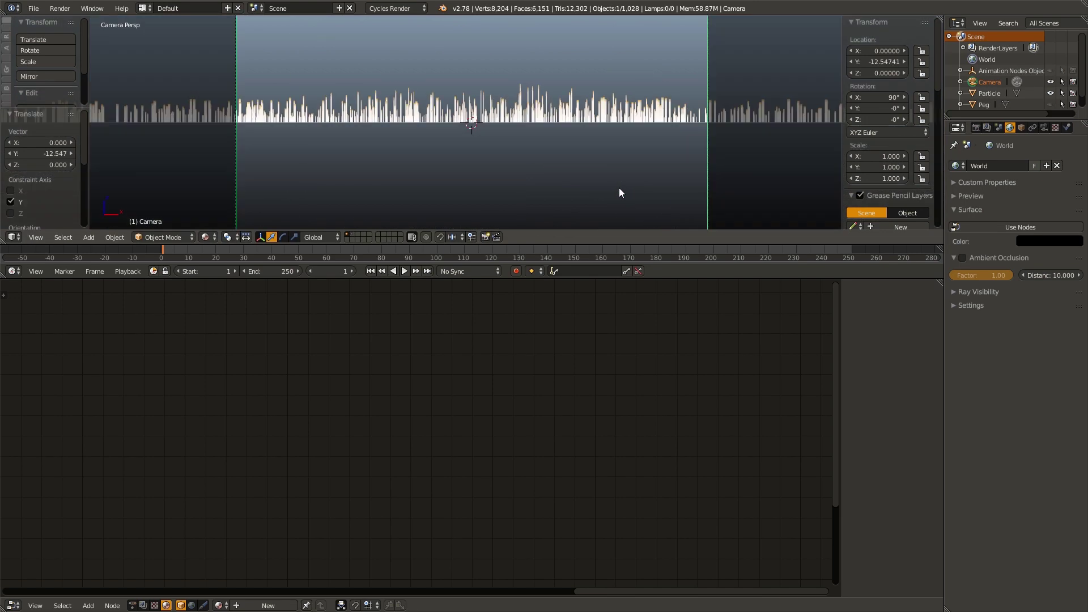
{"action": "key", "text": "g"}
{"action": "key", "text": "z"}
{"action": "left_click", "coordinate": [633, 98]}
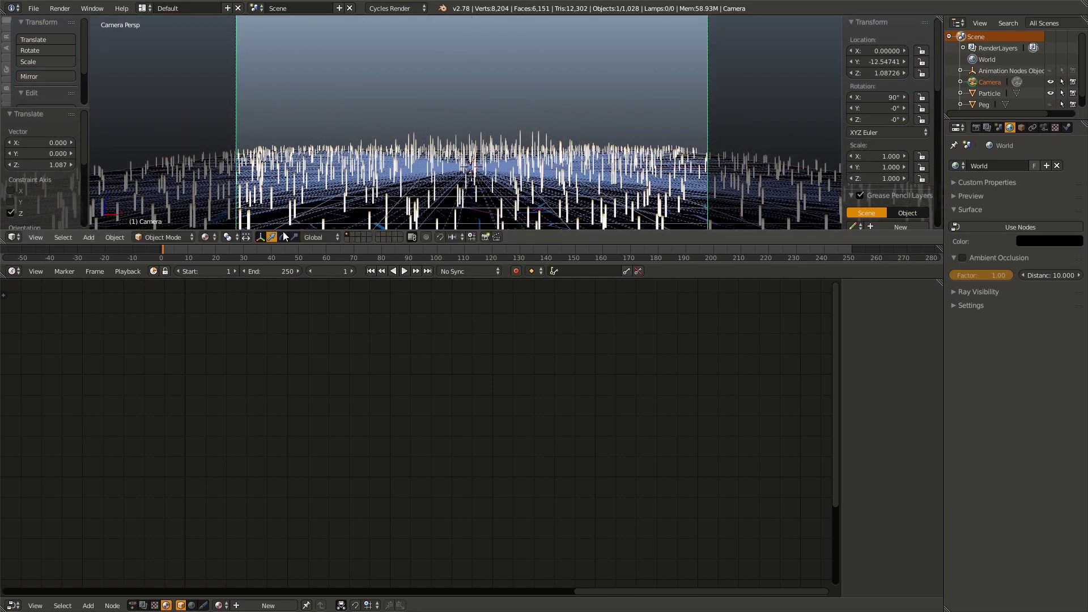
{"action": "key", "text": "alt+a"}
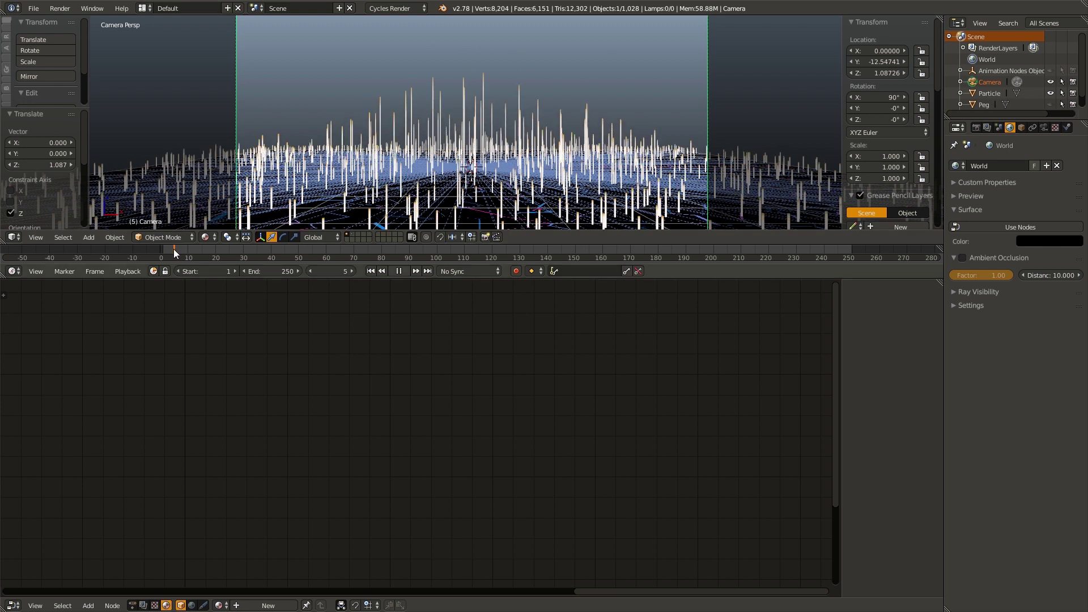
{"action": "left_click", "coordinate": [172, 249]}
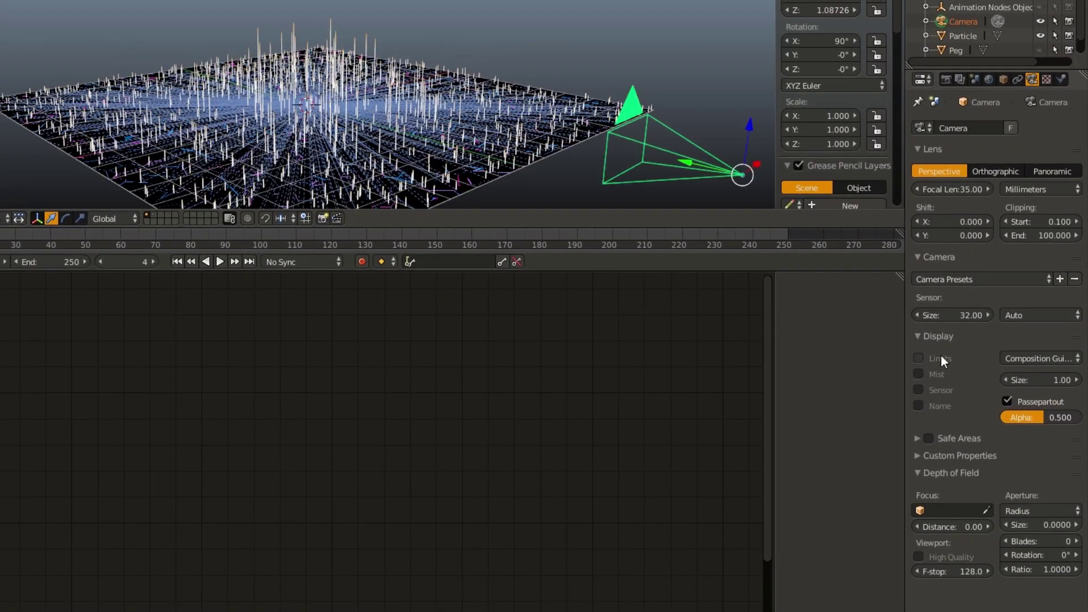
Turn on the camera's Limits display and set its DOF distance to about 12.45
{"action": "left_click", "coordinate": [941, 357]}
{"action": "middle_click_drag", "start_coordinate": [407, 119], "coordinate": [416, 121]}
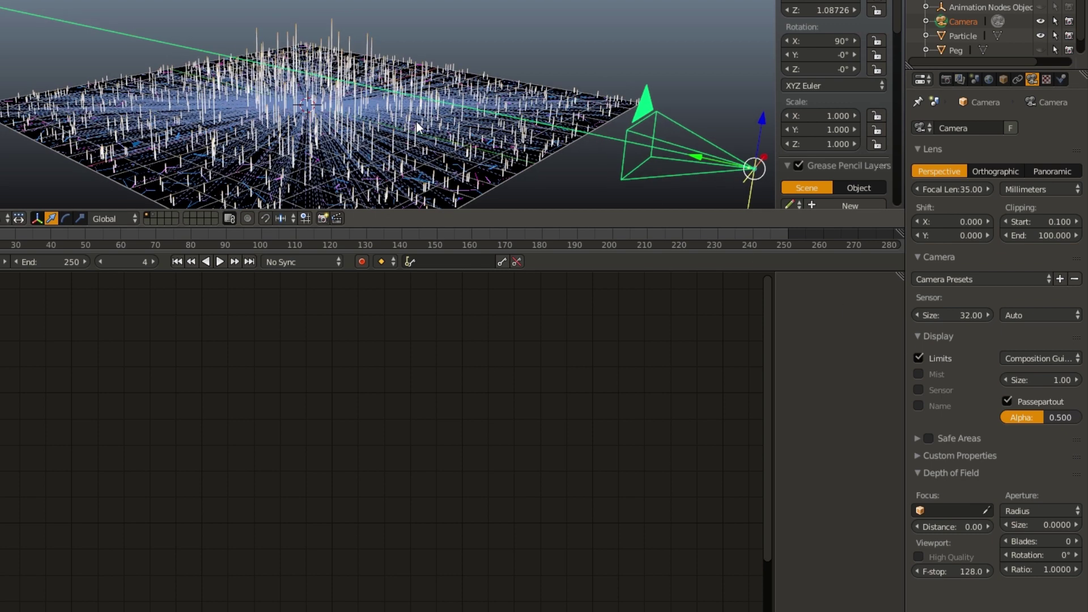
{"action": "scroll", "coordinate": [417, 122], "scroll_direction": "down", "scroll_amount": 2}
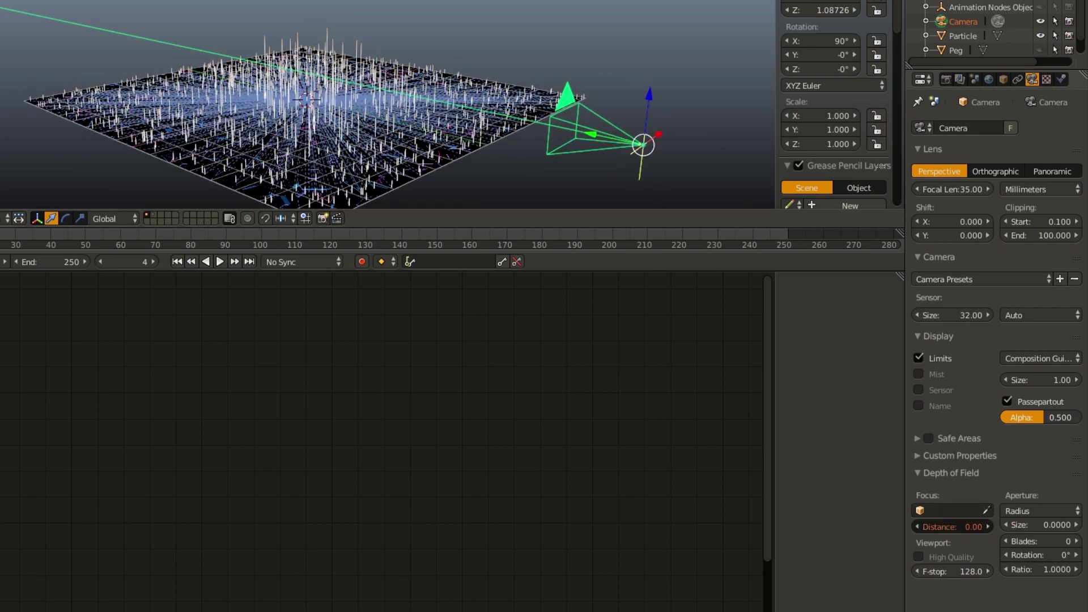
{"action": "left_click_drag", "start_coordinate": [948, 527], "coordinate": [984, 526]}
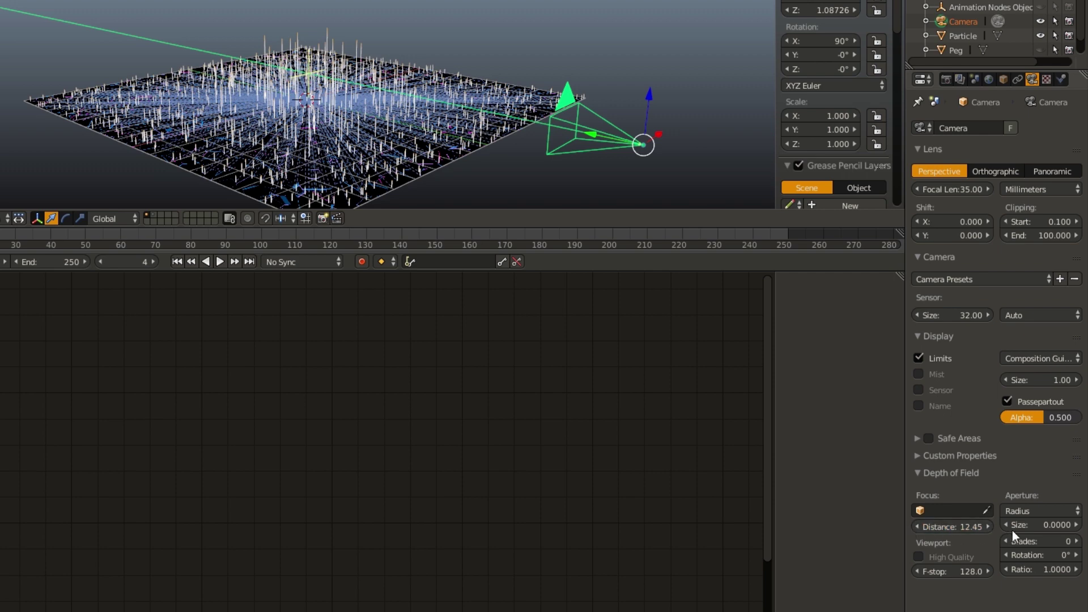
View through the camera in Rendered shading and set the aperture size to 0.07
{"action": "middle_click_drag", "start_coordinate": [533, 113], "coordinate": [530, 111]}
{"action": "key", "text": "KP_0"}
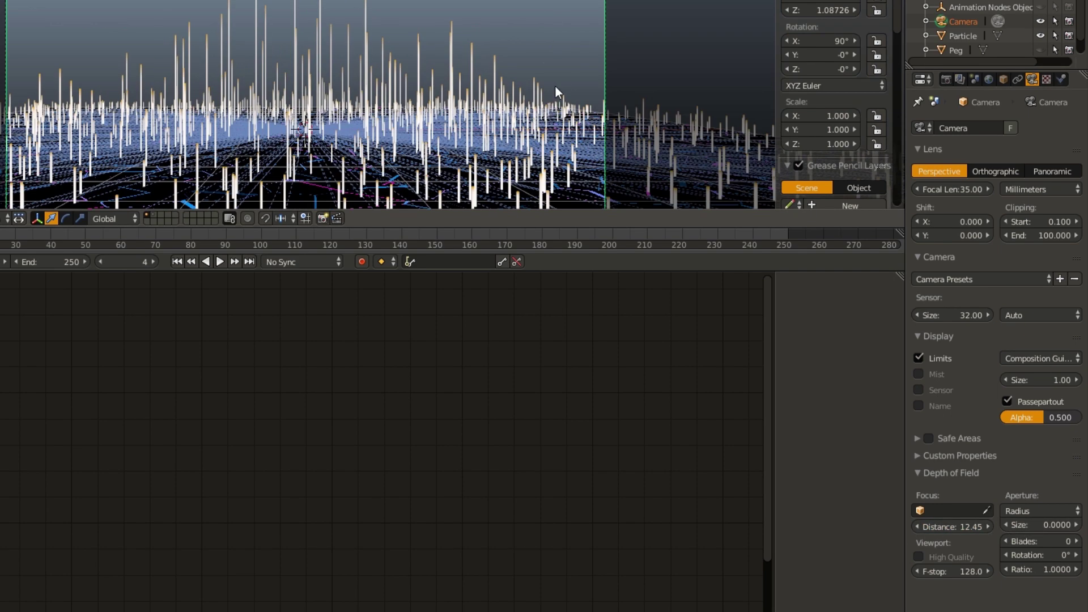
{"action": "key", "text": "z"}
{"action": "left_click", "coordinate": [604, 46]}
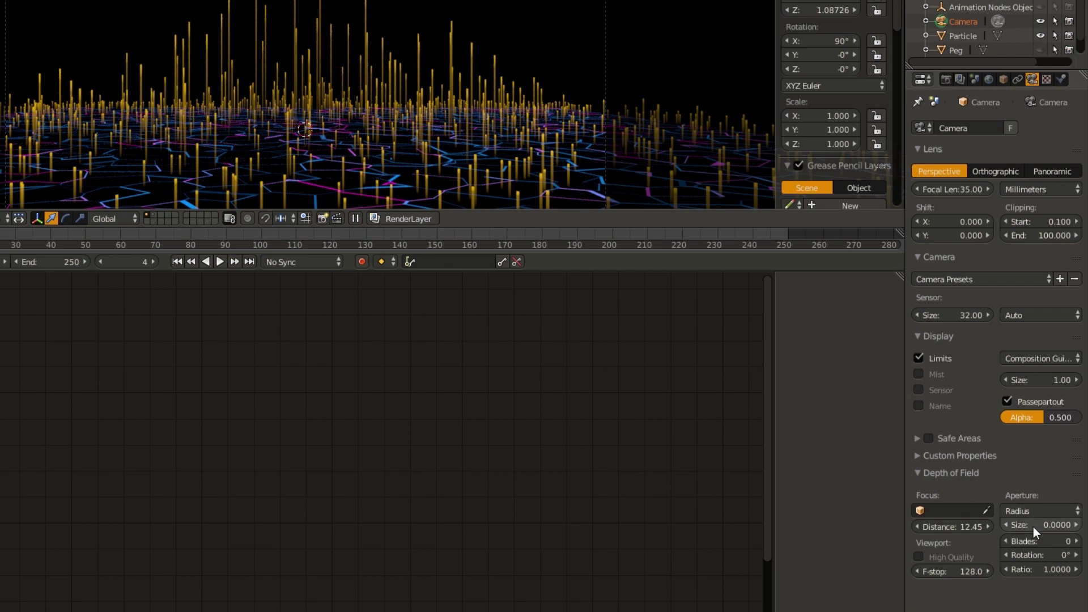
{"action": "mouse_move", "coordinate": [1033, 526]}
{"action": "left_mouse_down"}
{"action": "mouse_move", "coordinate": [1053, 526]}
{"action": "mouse_move", "coordinate": [1033, 526]}
{"action": "left_mouse_up"}
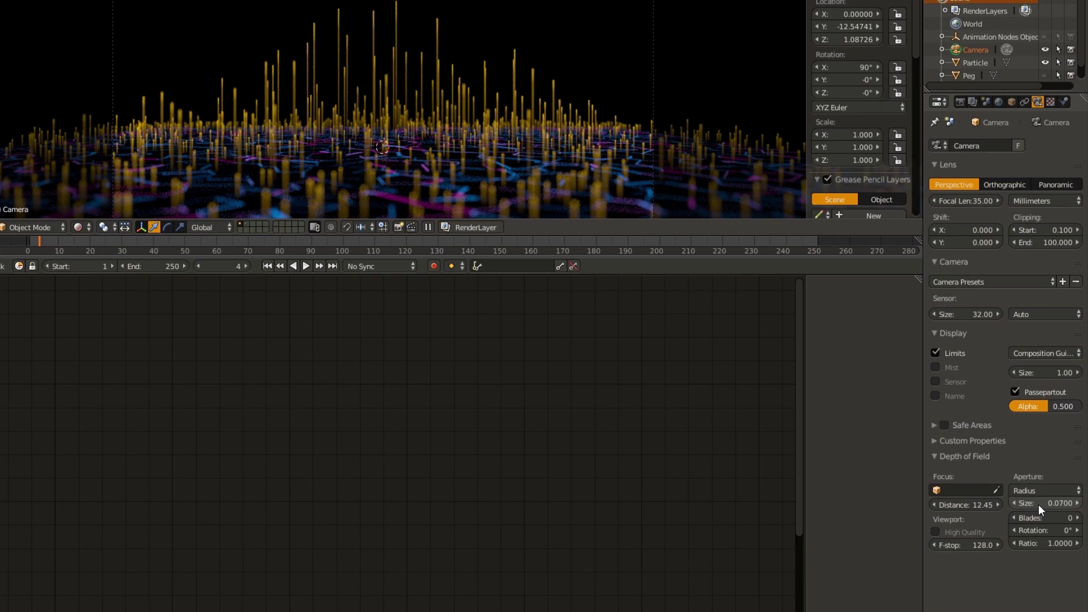
Return the viewport to solid shading, render frame 4 in Cycles, and maximize the render result
{"action": "key", "text": "shift+z"}
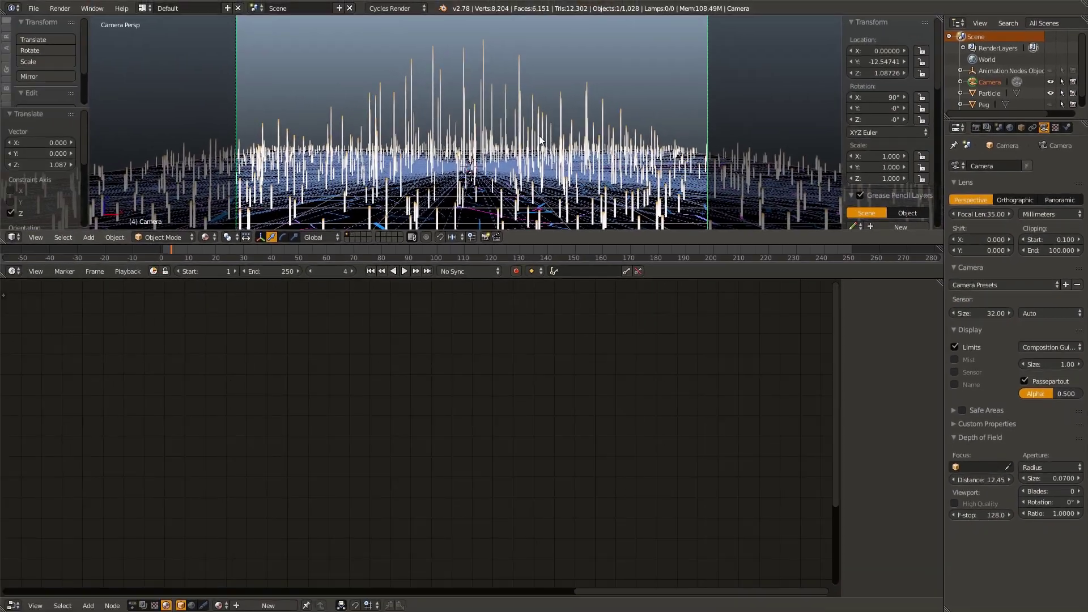
{"action": "key", "text": "F12"}
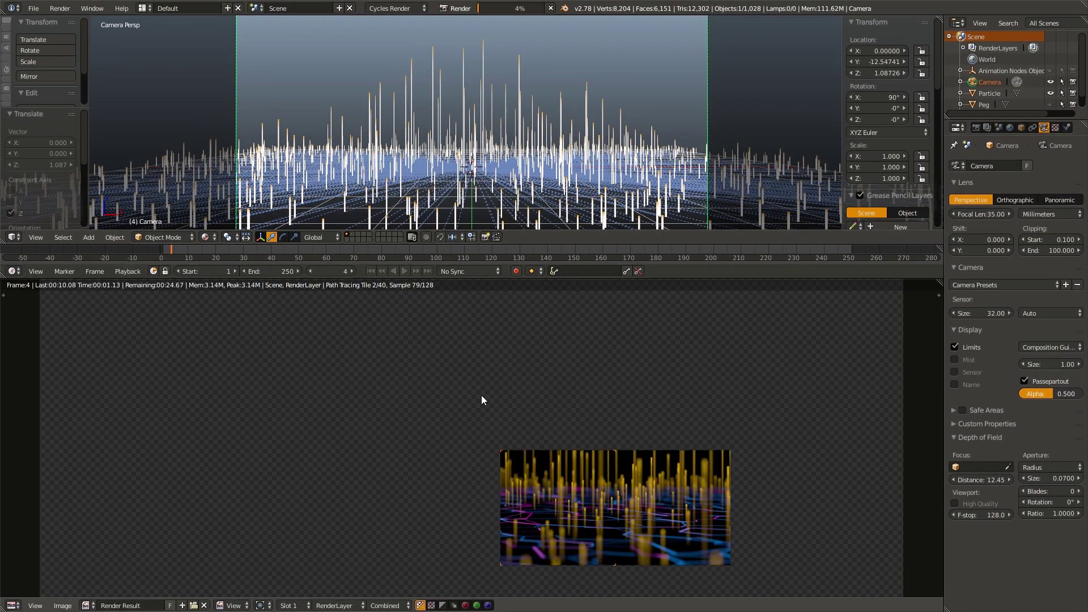
{"action": "key", "text": "ctrl+Up"}
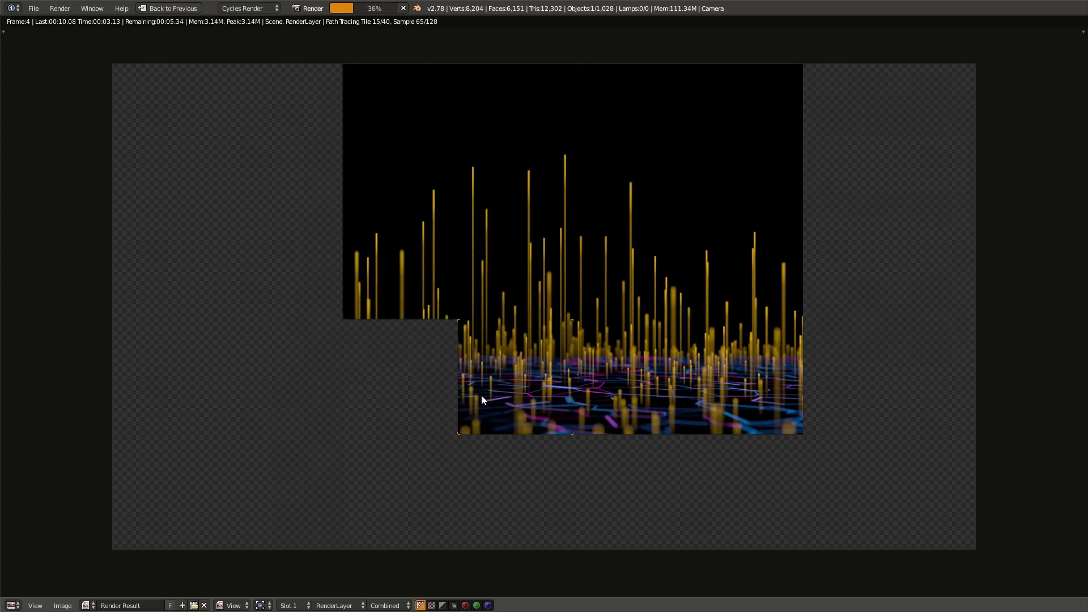